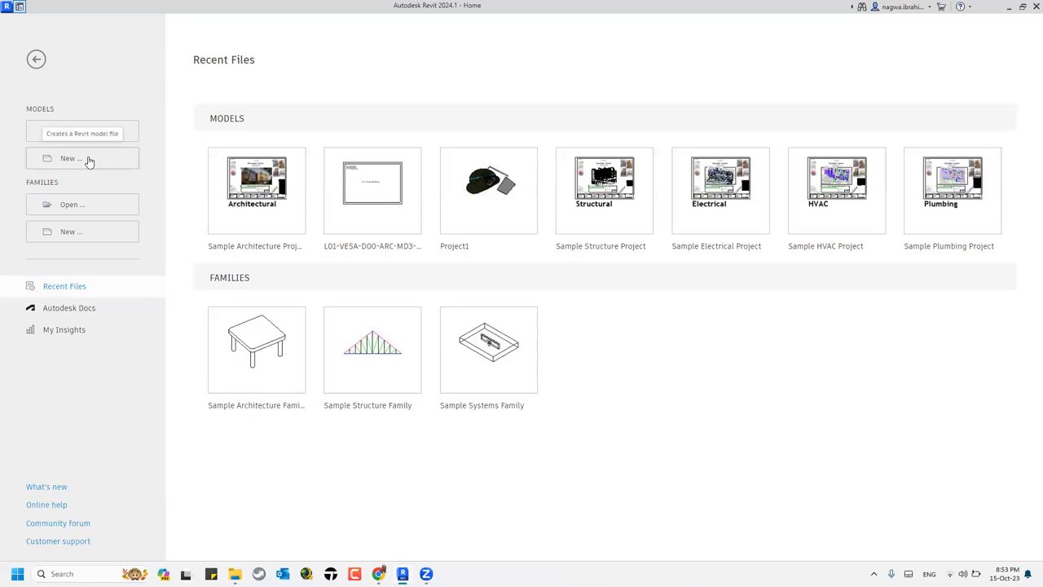
Step: Create a new project from the Metric Multi-discipline template
{"action": "left_click", "coordinate": [90, 160]}
{"action": "left_click", "coordinate": [499, 269]}
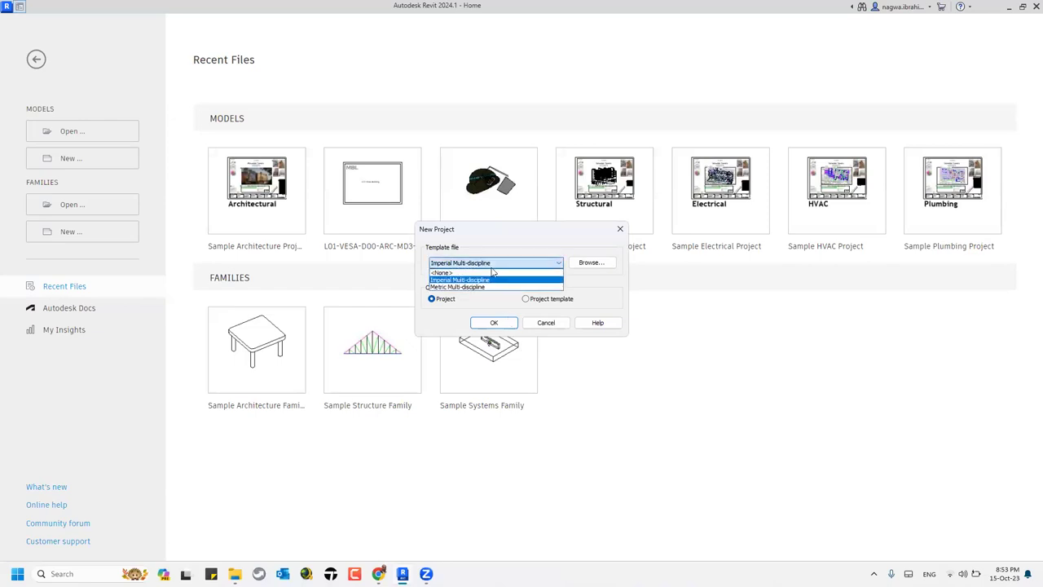
{"action": "left_click", "coordinate": [490, 288]}
{"action": "left_click", "coordinate": [493, 322]}
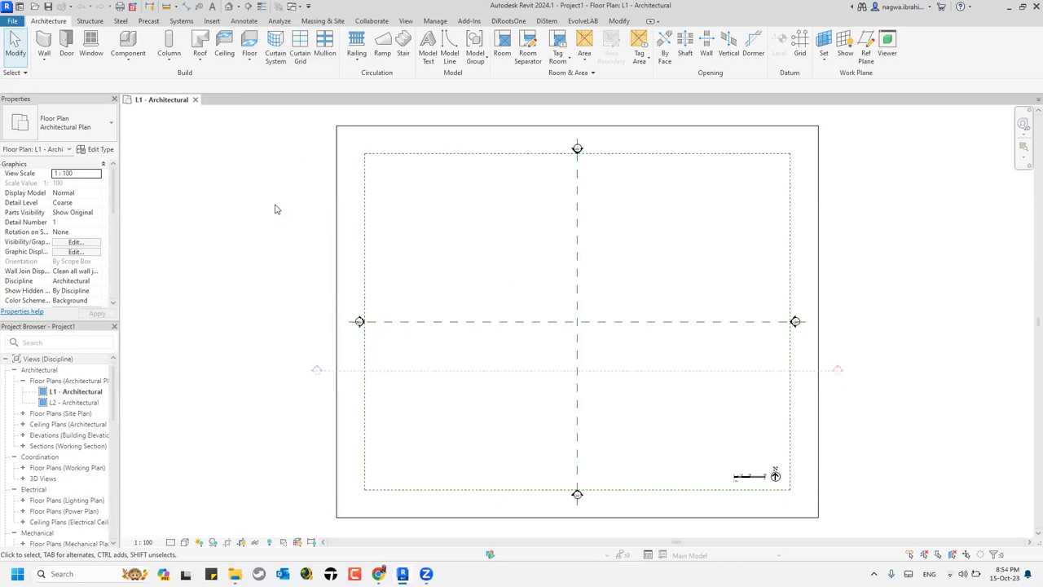
Step: Draw a six-sided polygon of Generic - 200mm architectural walls, radius about 15000 mm, centred on the crossing of the reference planes
{"action": "left_click", "coordinate": [44, 59]}
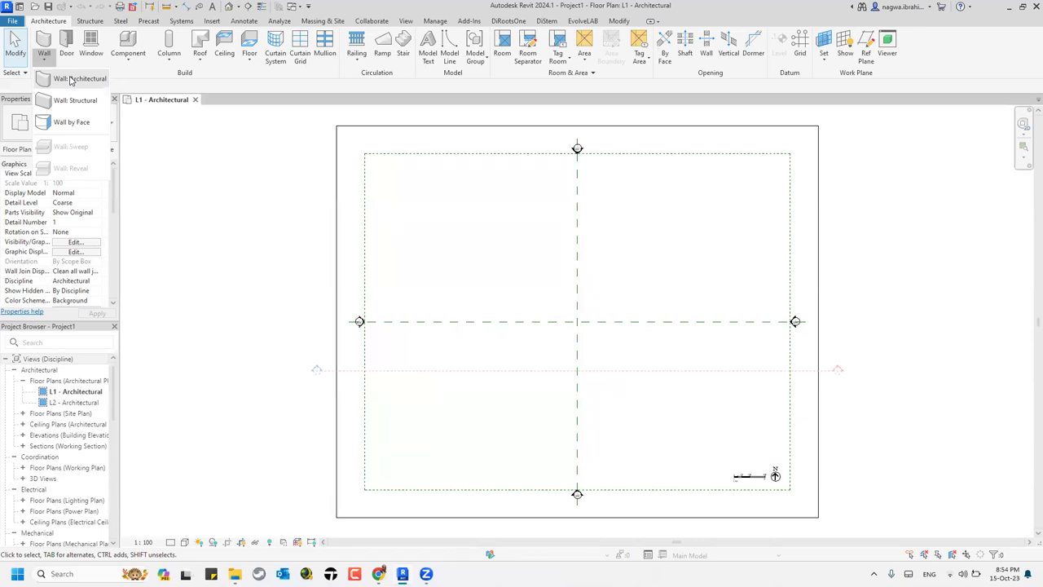
{"action": "left_click", "coordinate": [71, 79]}
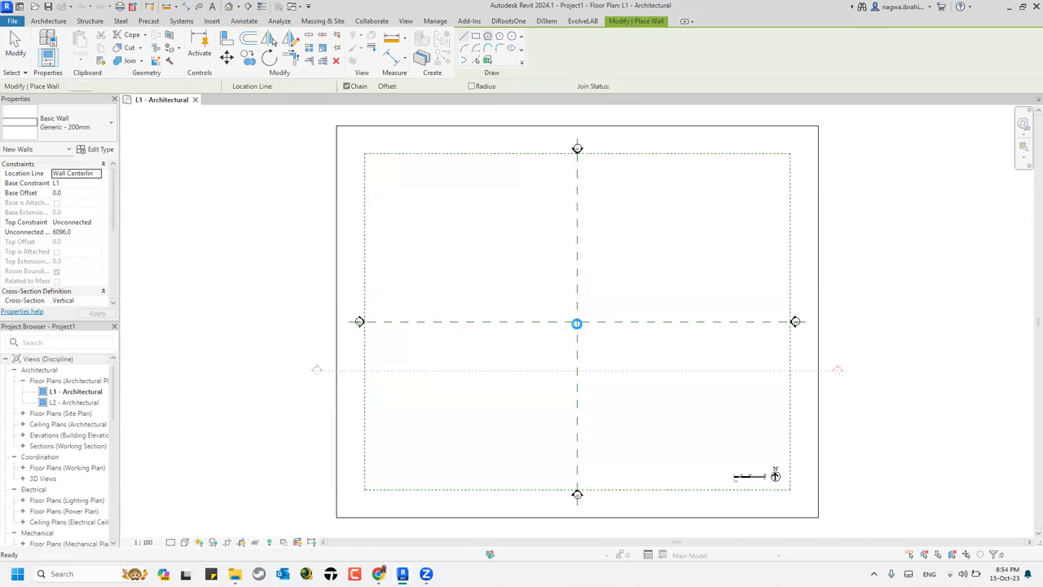
{"action": "left_click", "coordinate": [576, 322]}
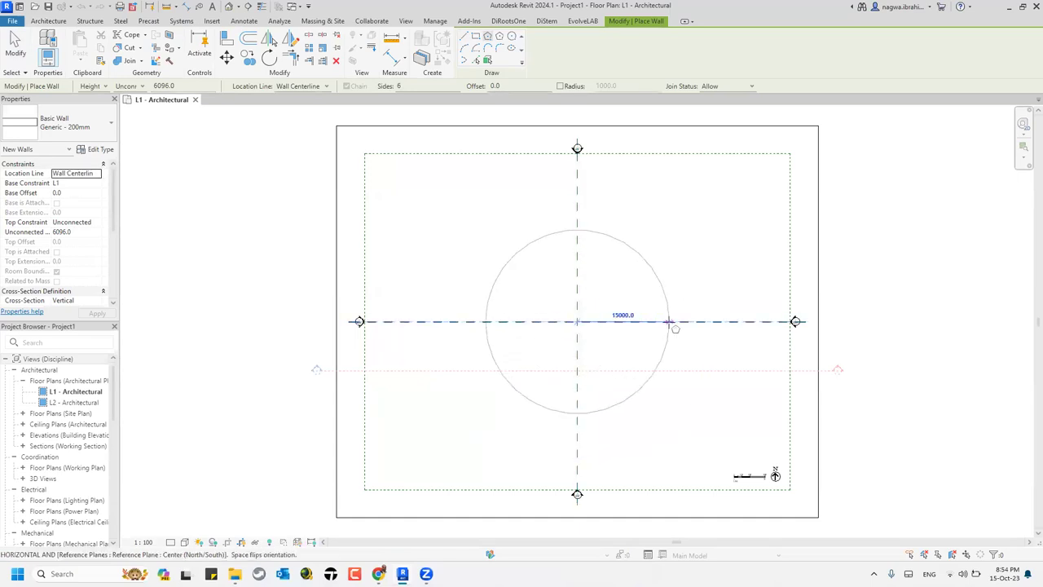
{"action": "left_click", "coordinate": [670, 324]}
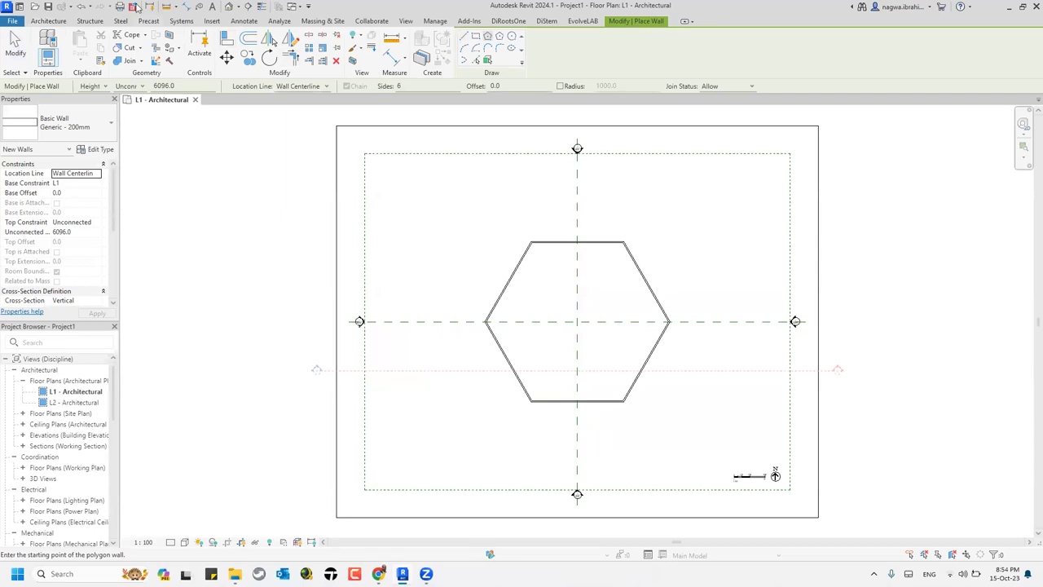
Step: Finish placing walls and delete the southeast wall of the hexagon in the default 3D view
{"action": "left_click", "coordinate": [230, 6]}
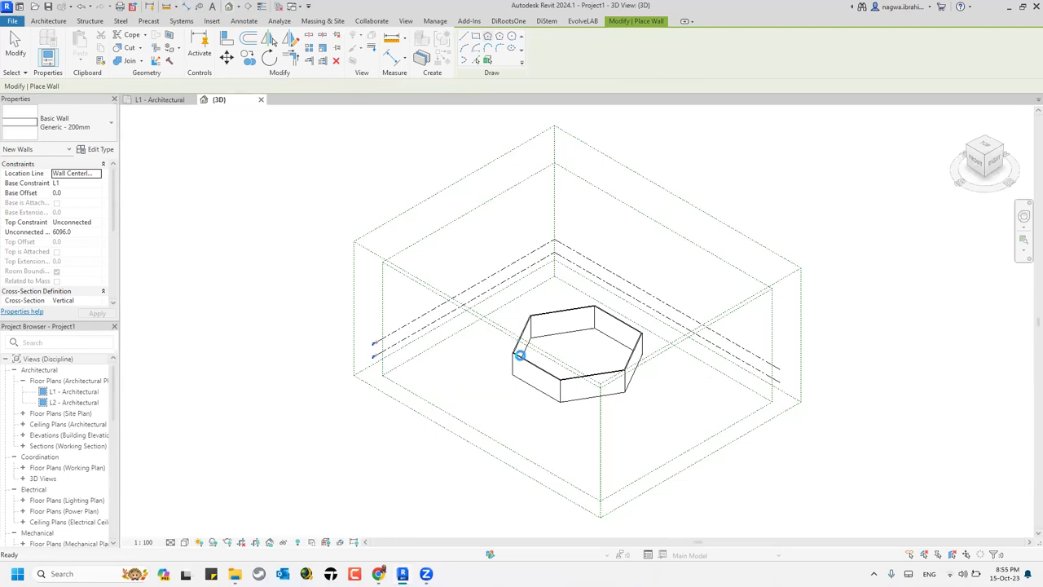
{"action": "scroll", "coordinate": [574, 405], "scroll_direction": "up", "scroll_amount": 3}
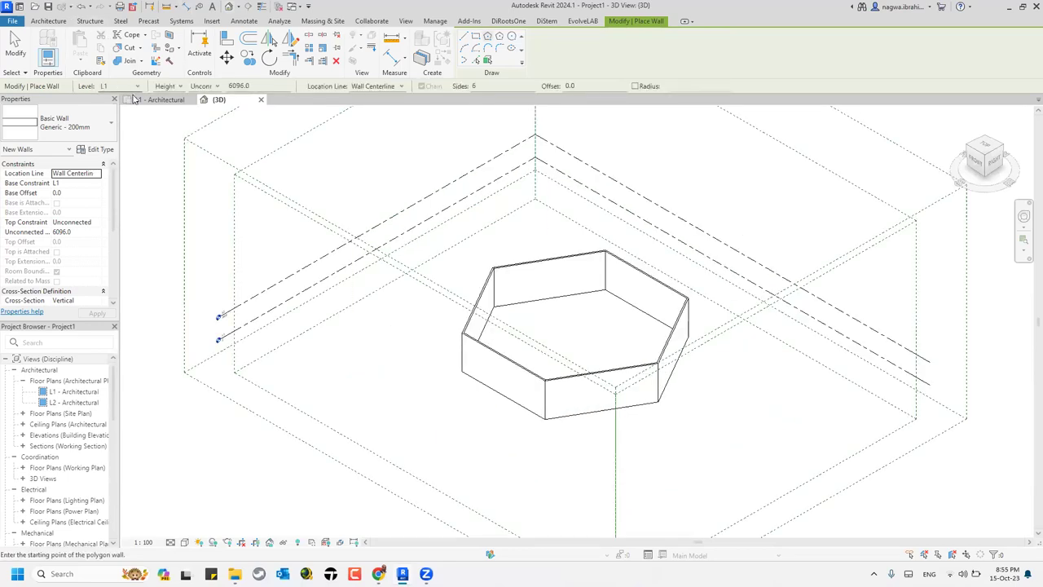
{"action": "key", "text": "Escape"}
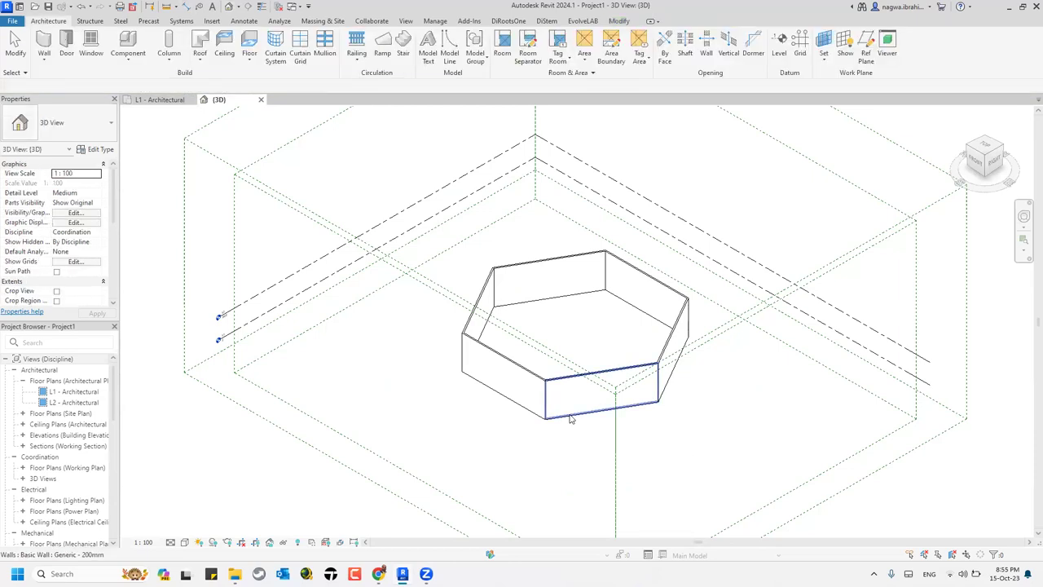
{"action": "left_click", "coordinate": [582, 458]}
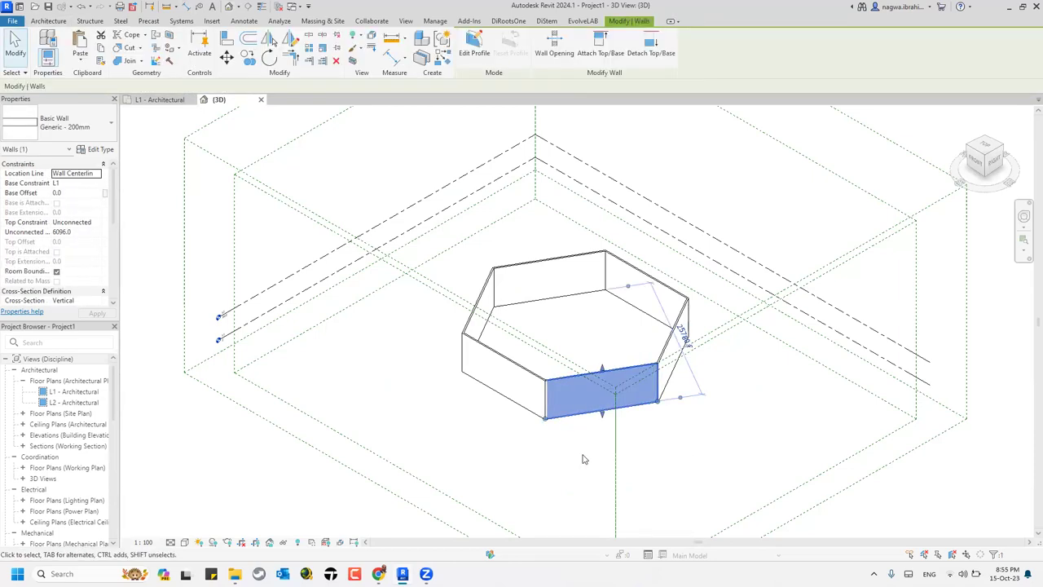
{"action": "key", "text": "Delete"}
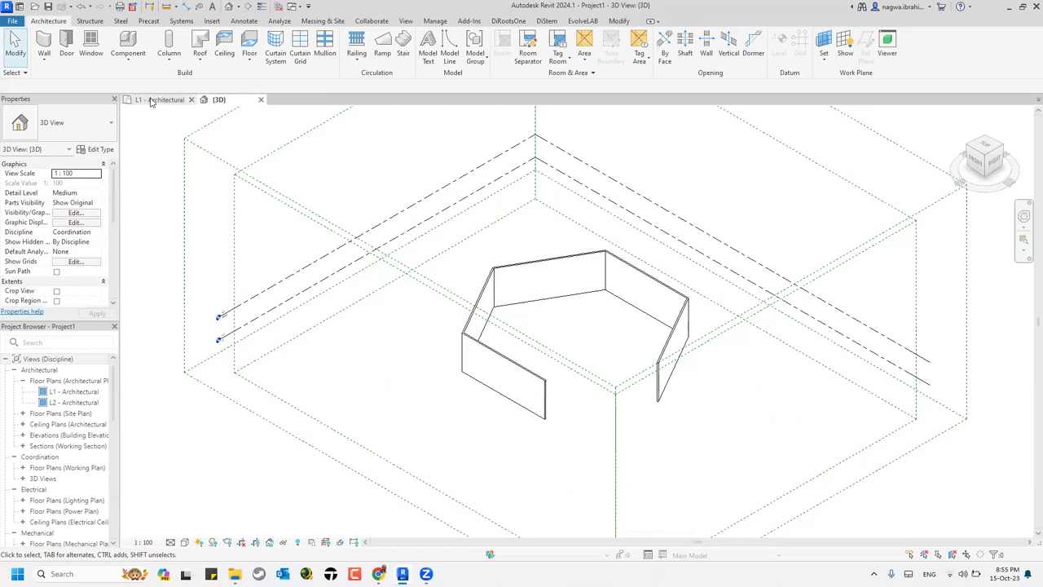
Step: Open the West - Architectural elevation from its elevation mark in the L1 - Architectural floor plan
{"action": "left_click", "coordinate": [161, 100]}
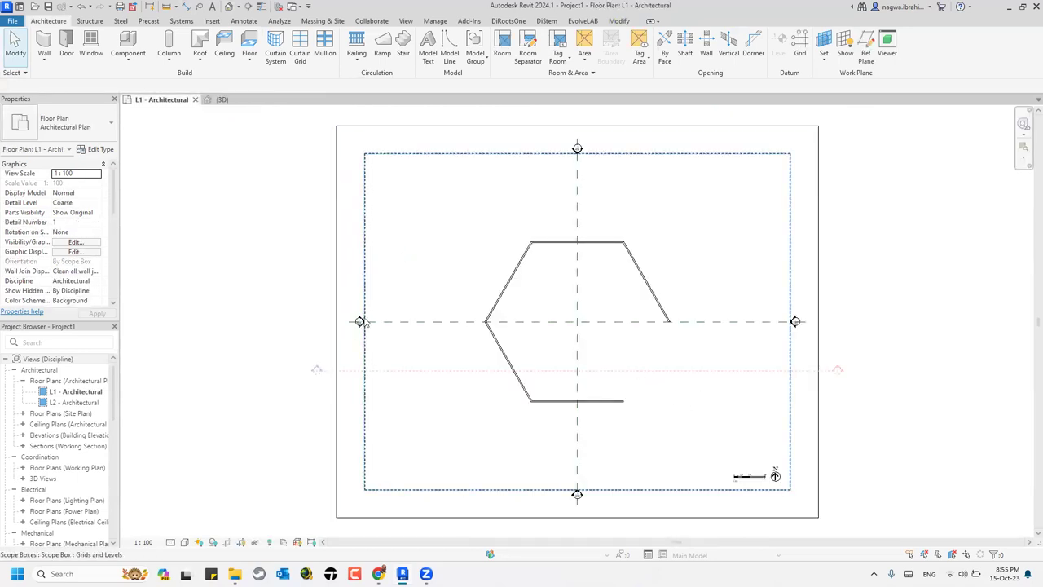
{"action": "scroll", "coordinate": [361, 323], "scroll_direction": "up", "scroll_amount": 4}
{"action": "scroll", "coordinate": [361, 326], "scroll_direction": "up", "scroll_amount": 4}
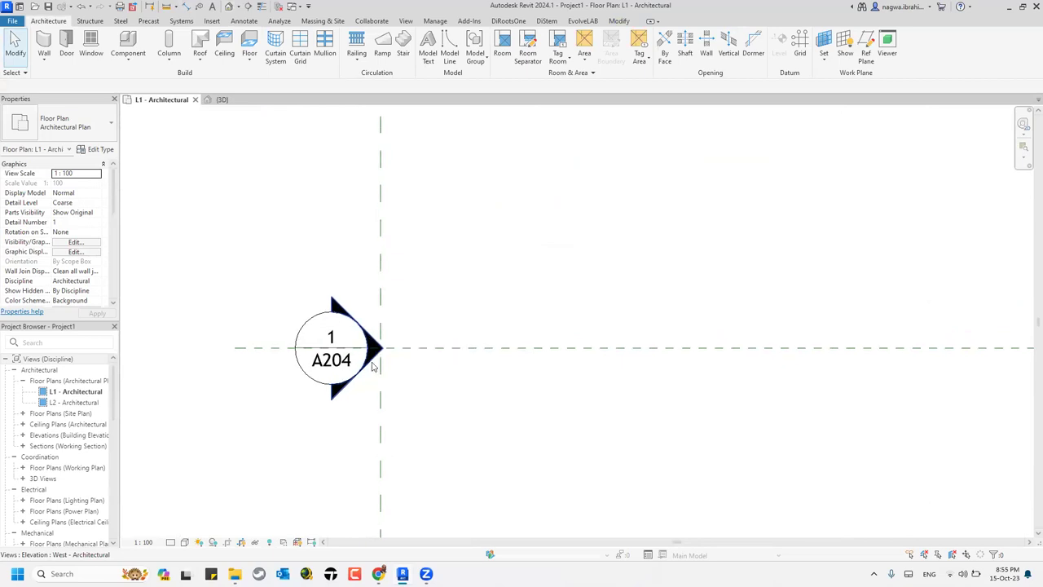
{"action": "left_click", "coordinate": [373, 366]}
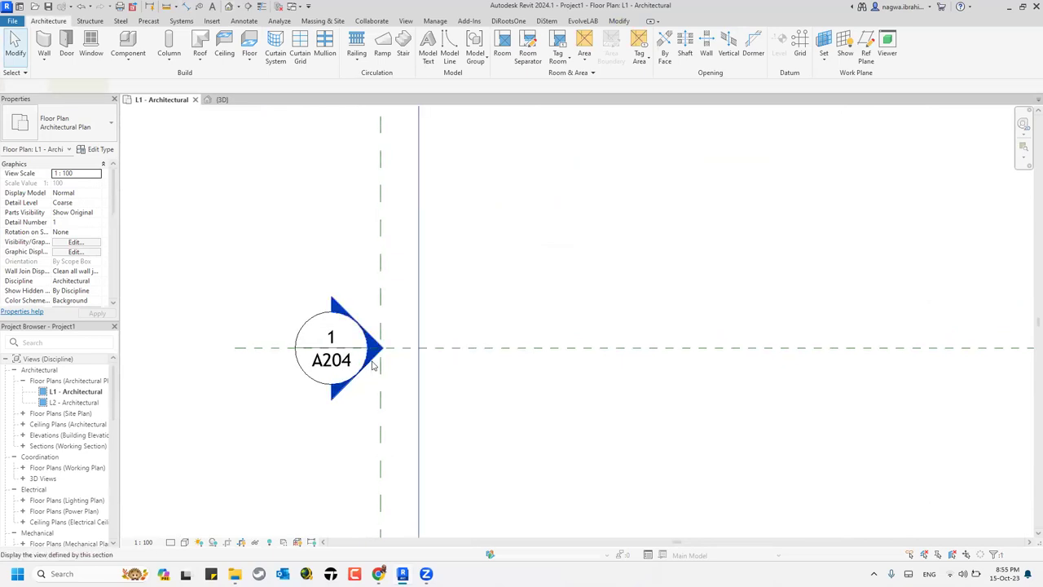
{"action": "right_click", "coordinate": [373, 366]}
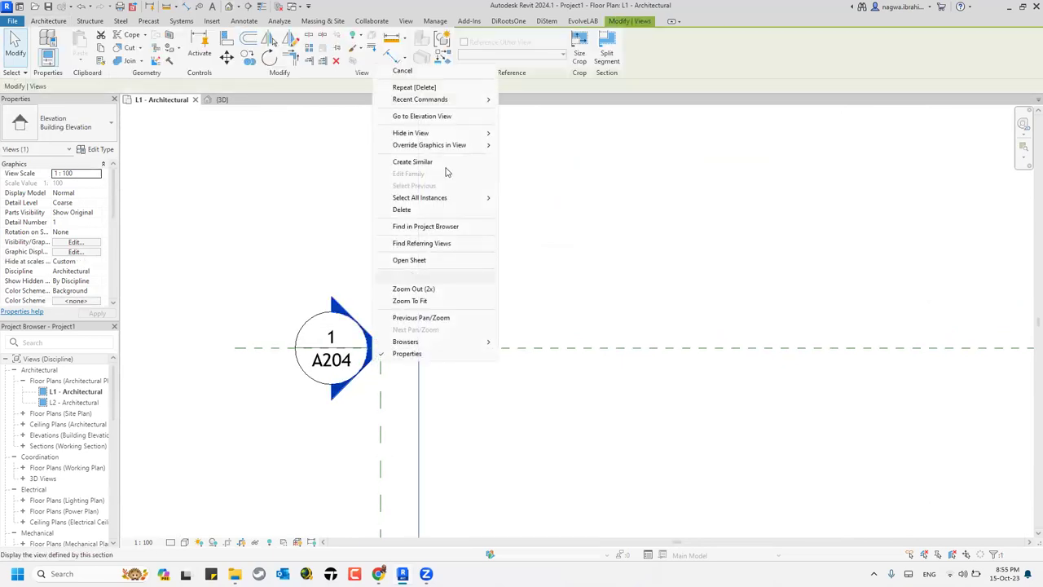
{"action": "left_click", "coordinate": [461, 116]}
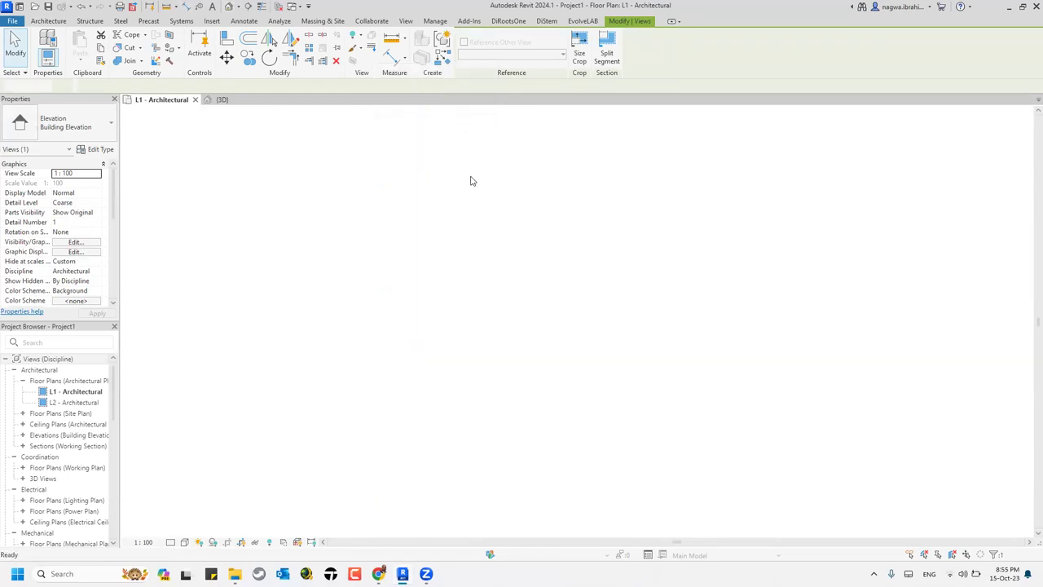
Step: Stretch the top of the hexagon's northwest wall up to a height of 18000 mm and return to the 3D view
{"action": "left_click", "coordinate": [568, 371]}
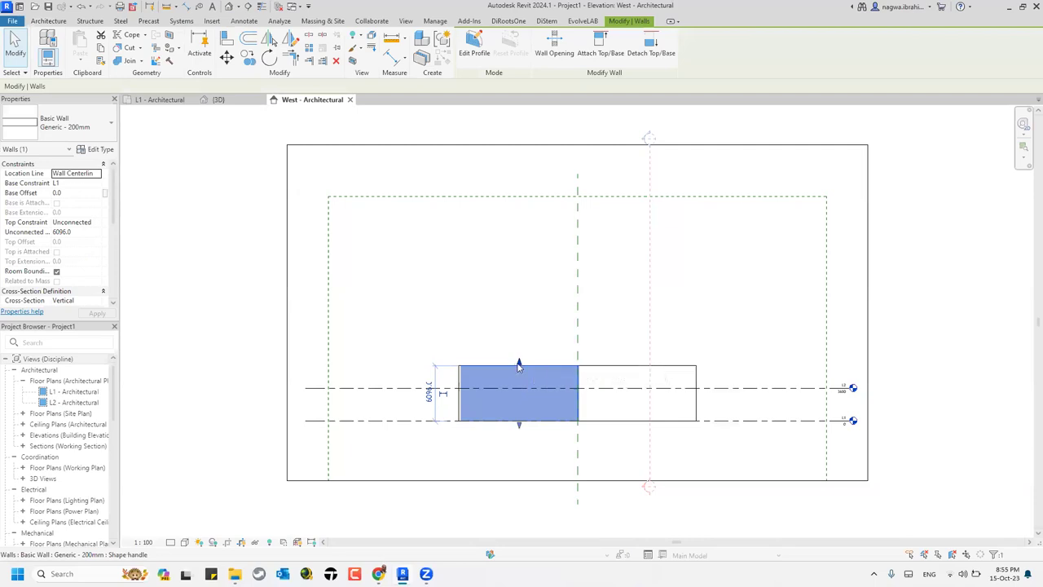
{"action": "left_click_drag", "start_coordinate": [518, 365], "coordinate": [546, 257]}
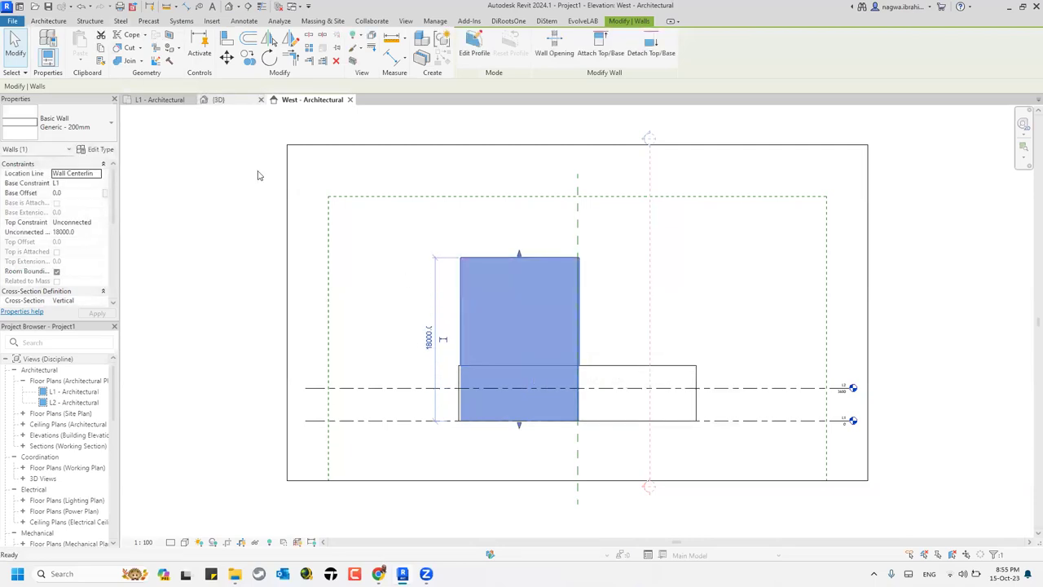
{"action": "left_click", "coordinate": [218, 100]}
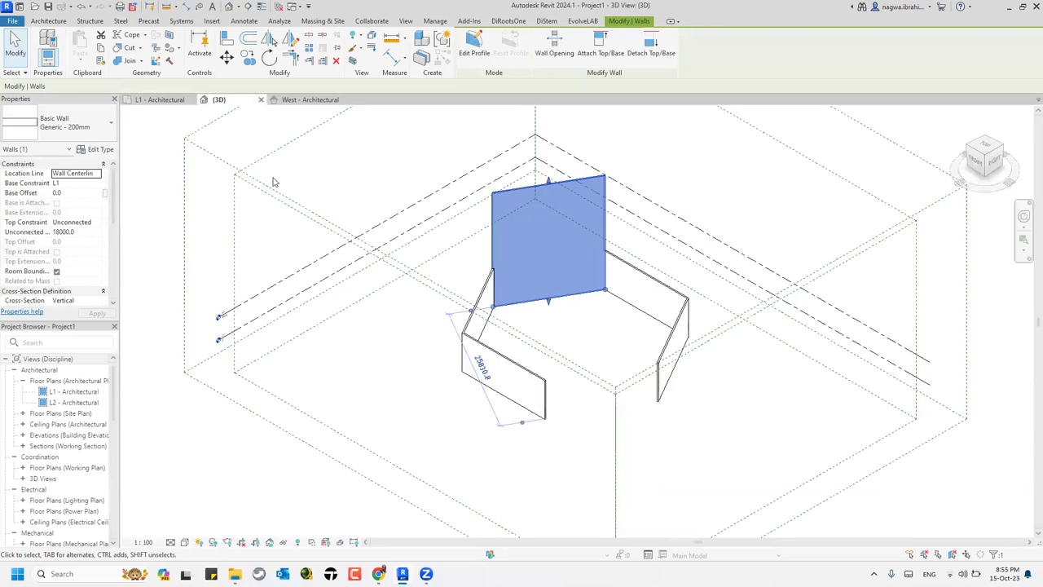
{"action": "left_click", "coordinate": [867, 519]}
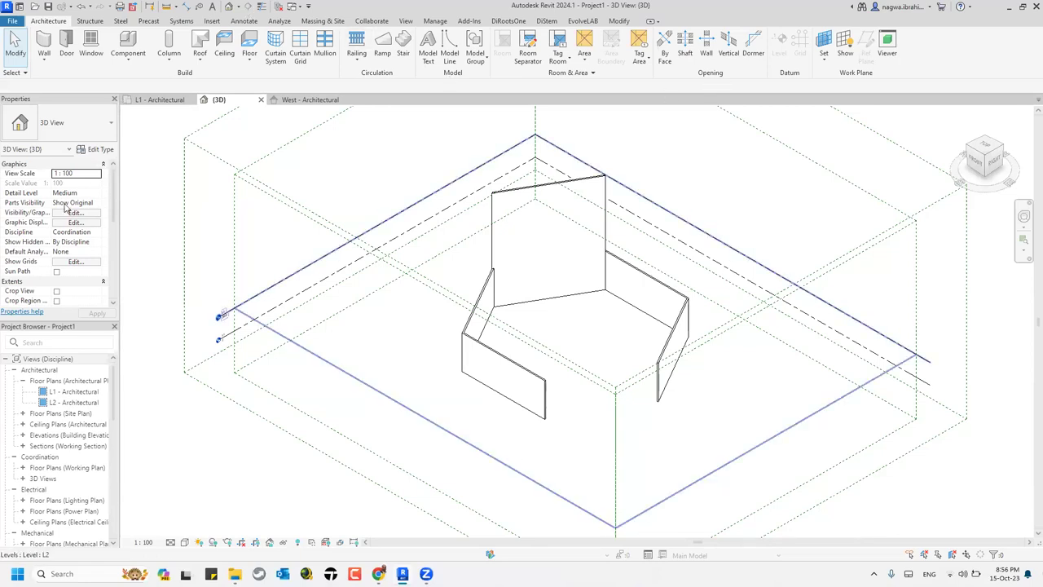
Step: Open the tall wall's structure material choices and examine the graphics, appearance and physical properties of Acoustic Ceiling Tile 600 x 1200
{"action": "left_click", "coordinate": [605, 230]}
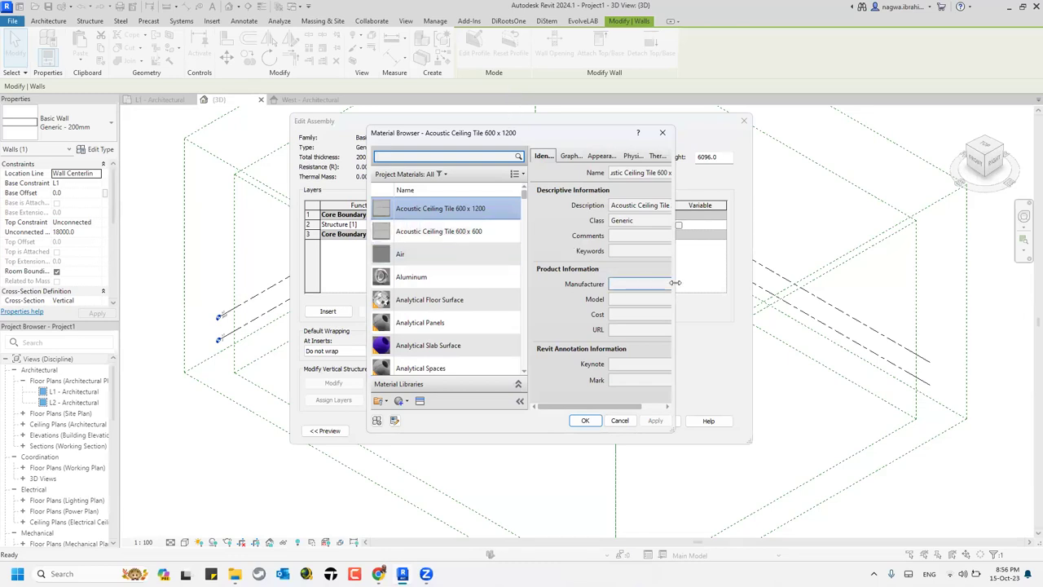
{"action": "left_click_drag", "start_coordinate": [676, 282], "coordinate": [811, 283]}
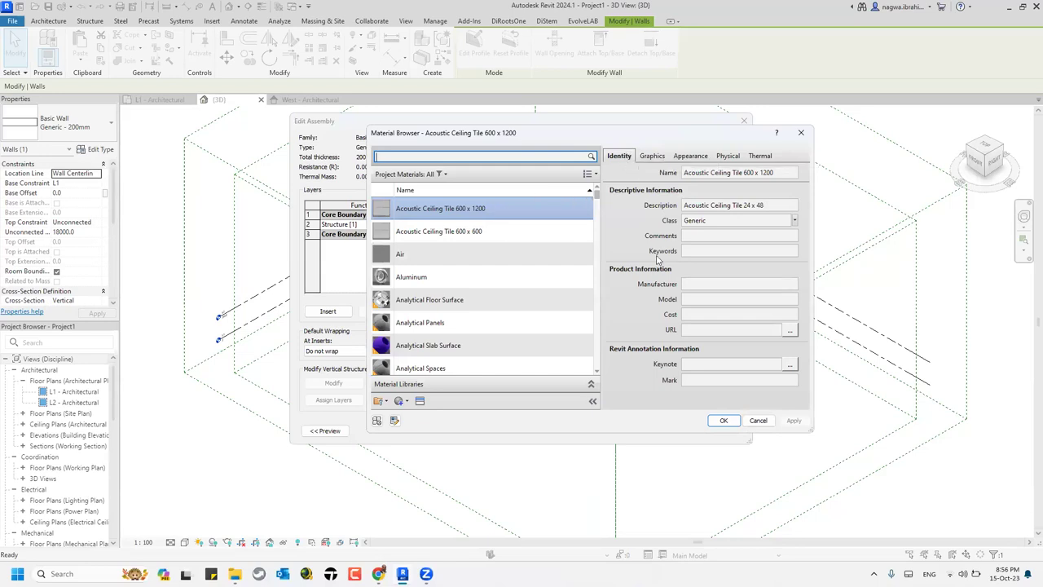
{"action": "left_click", "coordinate": [651, 156]}
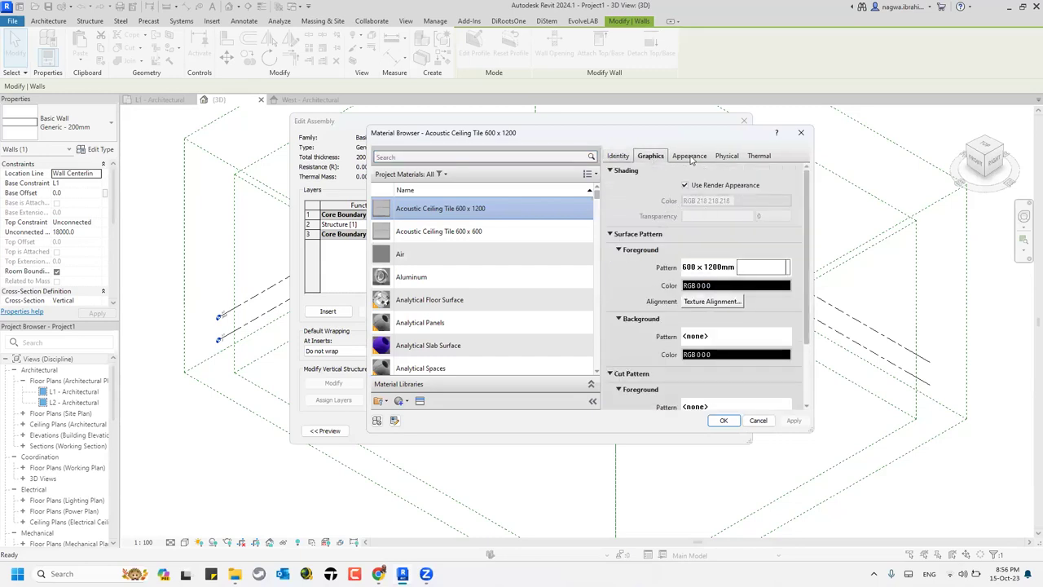
{"action": "left_click", "coordinate": [690, 159]}
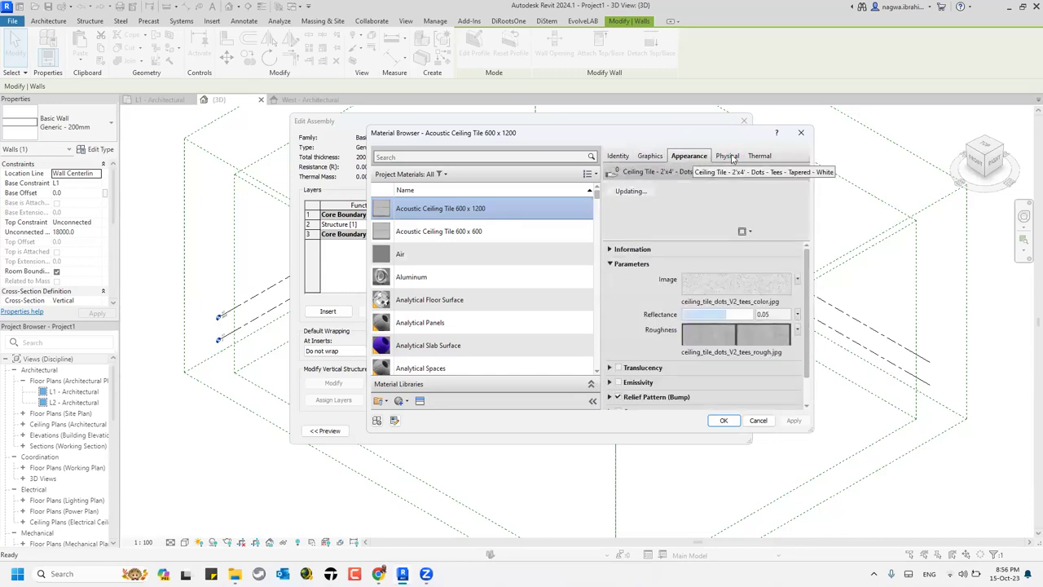
{"action": "left_click", "coordinate": [729, 157]}
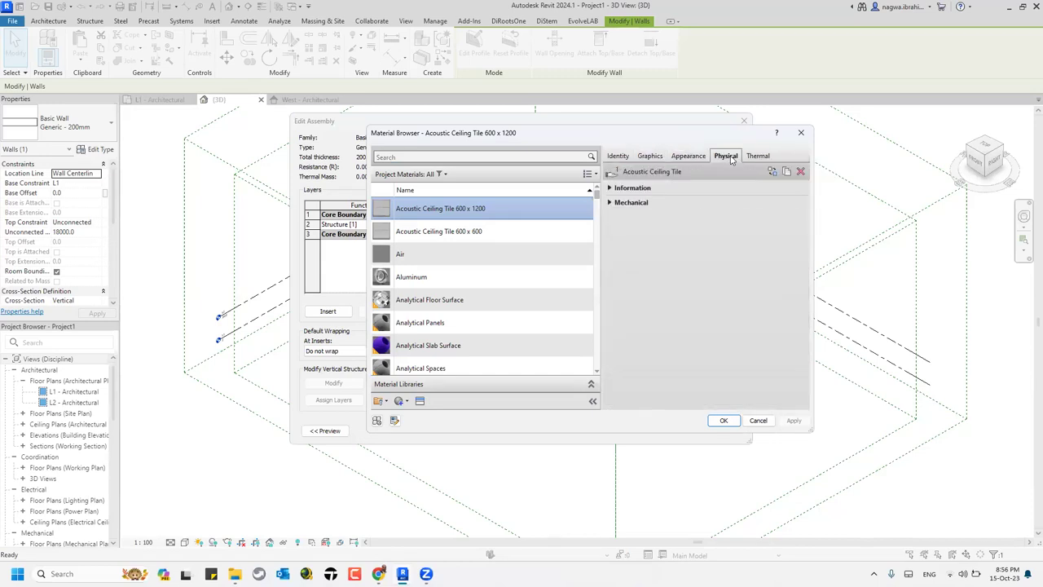
{"action": "left_click", "coordinate": [610, 203]}
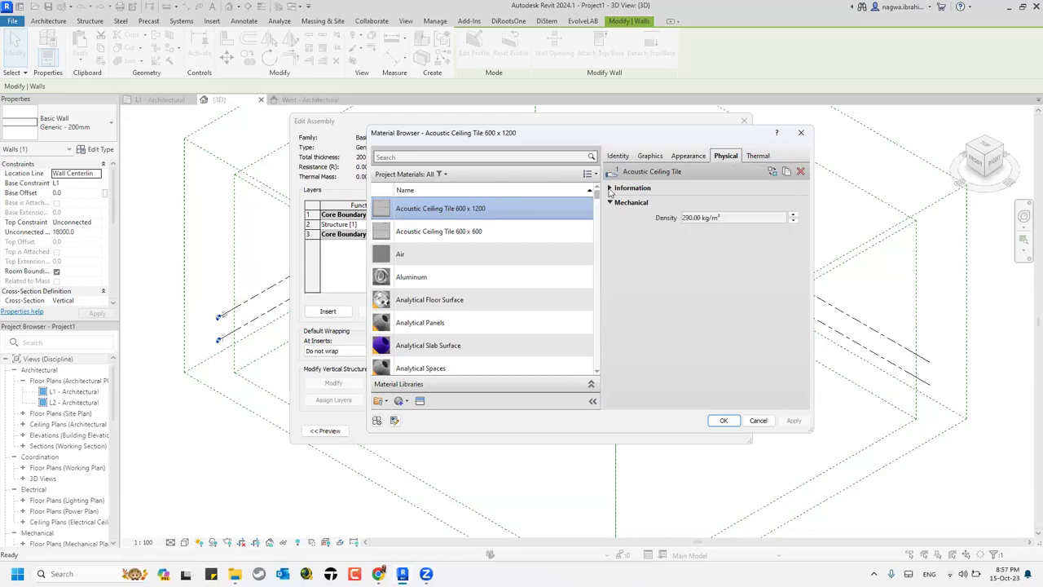
{"action": "left_click", "coordinate": [610, 188]}
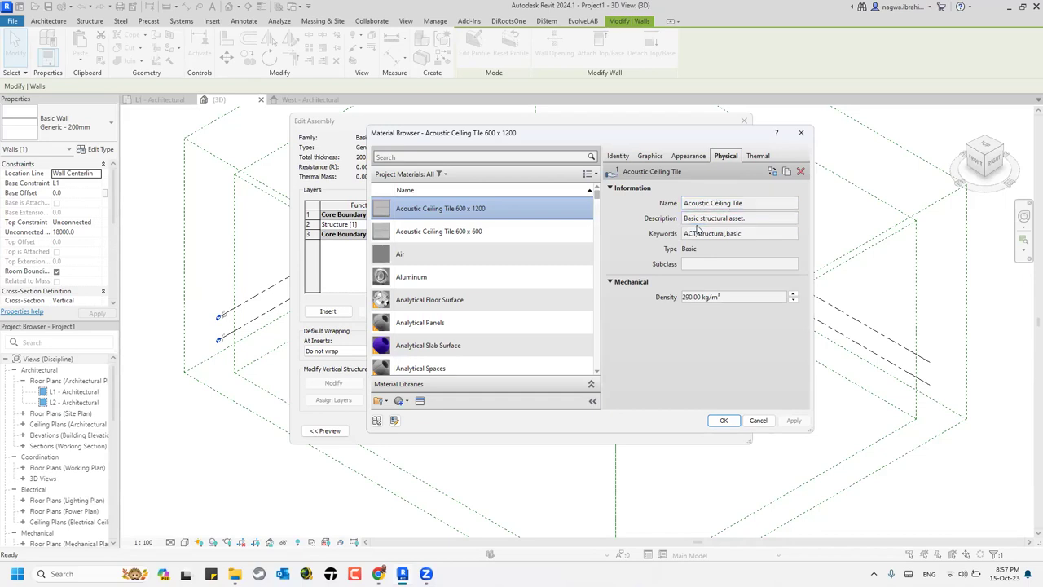
Step: Examine the thermal properties of Acoustic Ceiling Tile 600 x 1200, then close the material, assembly and type settings and deselect the wall
{"action": "left_click", "coordinate": [758, 156]}
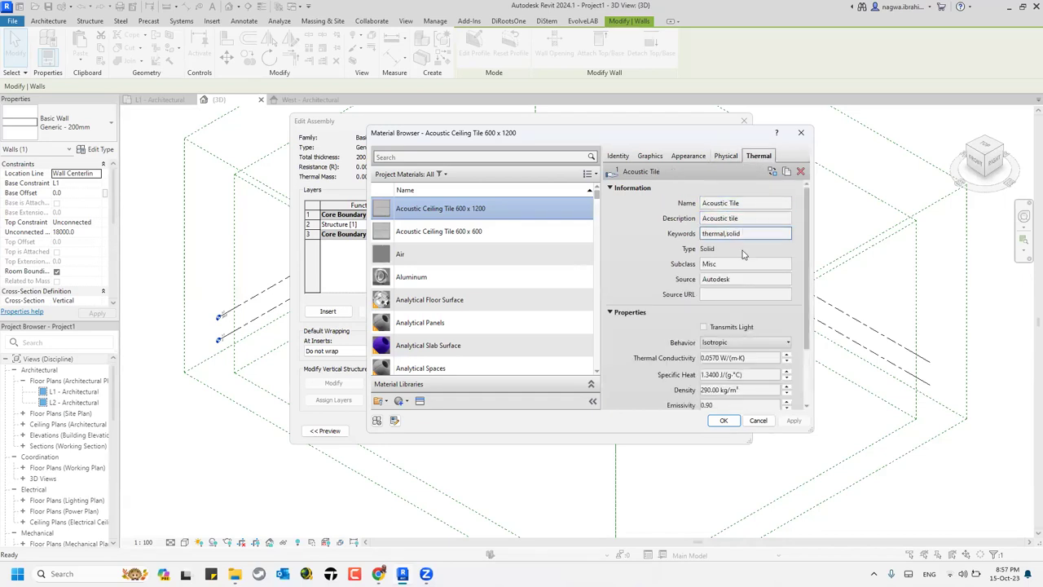
{"action": "scroll", "coordinate": [662, 364], "scroll_direction": "down", "scroll_amount": 2}
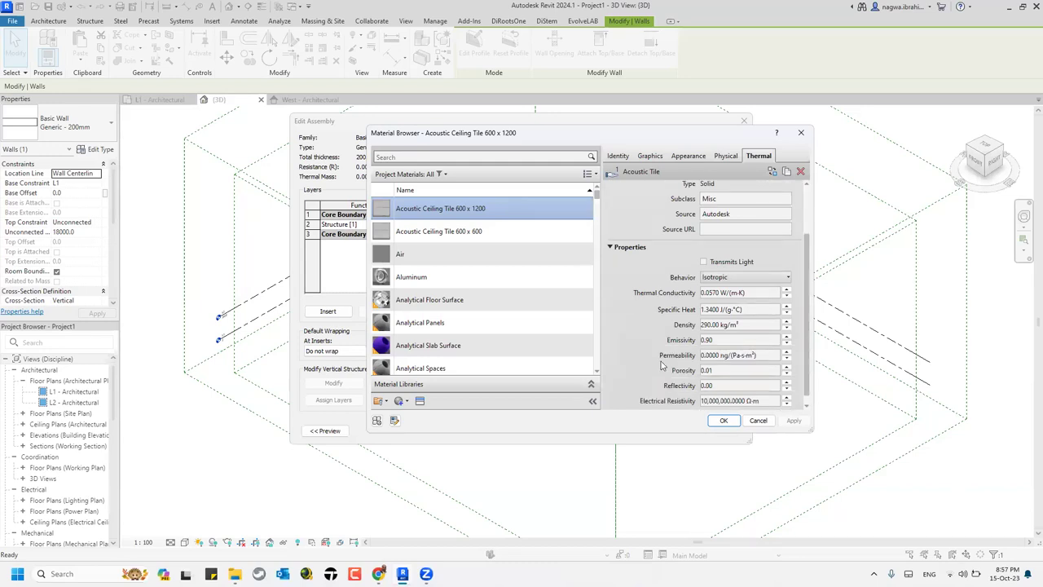
{"action": "scroll", "coordinate": [661, 366], "scroll_direction": "down", "scroll_amount": 1}
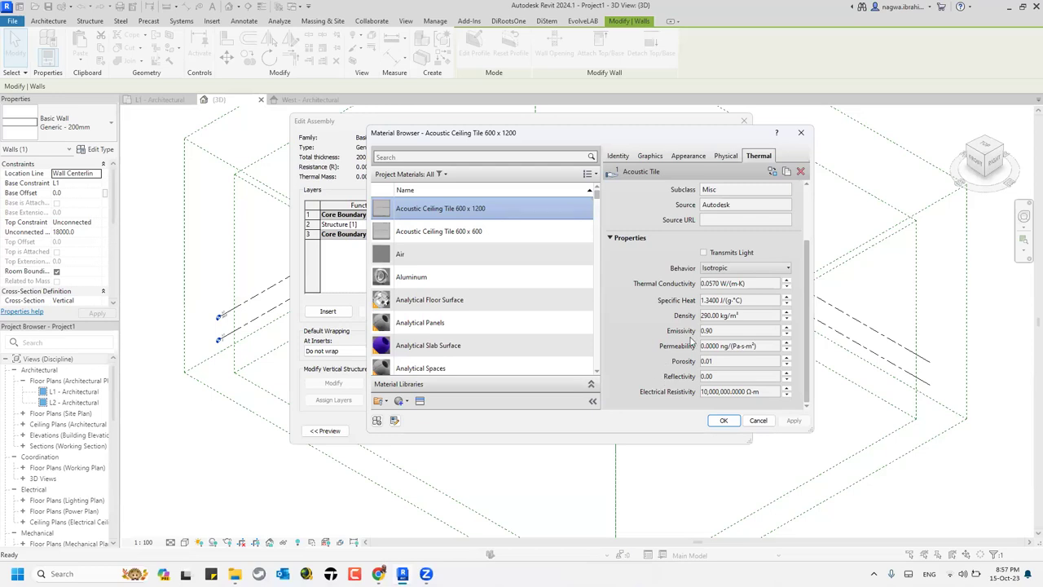
{"action": "scroll", "coordinate": [700, 322], "scroll_direction": "up", "scroll_amount": 3}
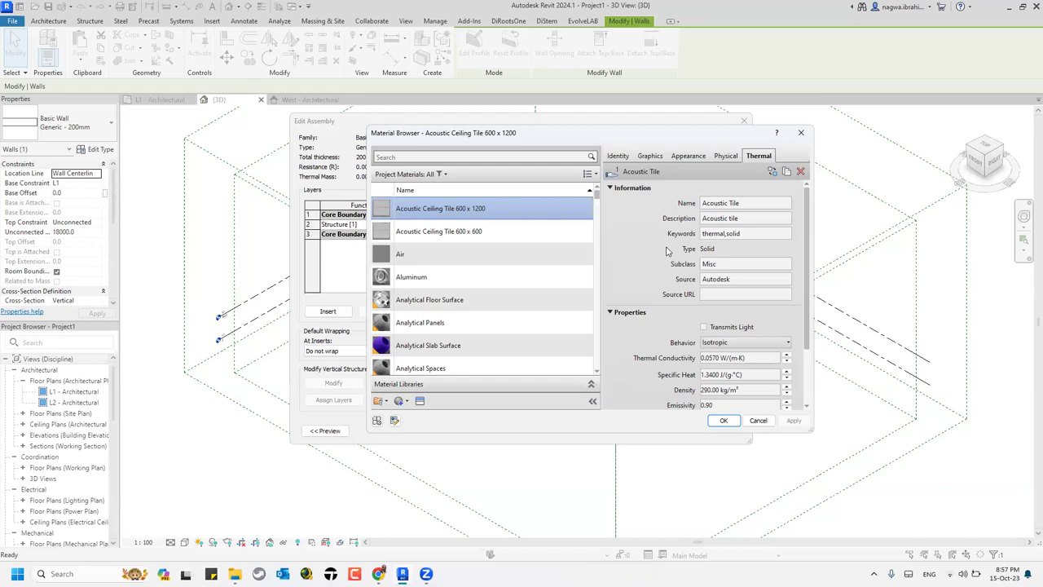
{"action": "left_click", "coordinate": [800, 136]}
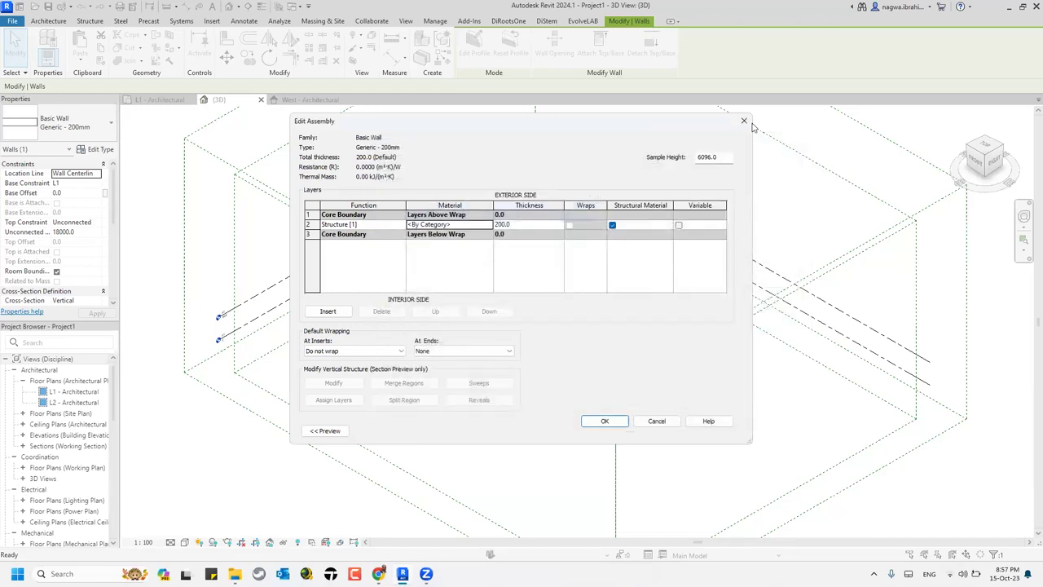
{"action": "left_click", "coordinate": [604, 421]}
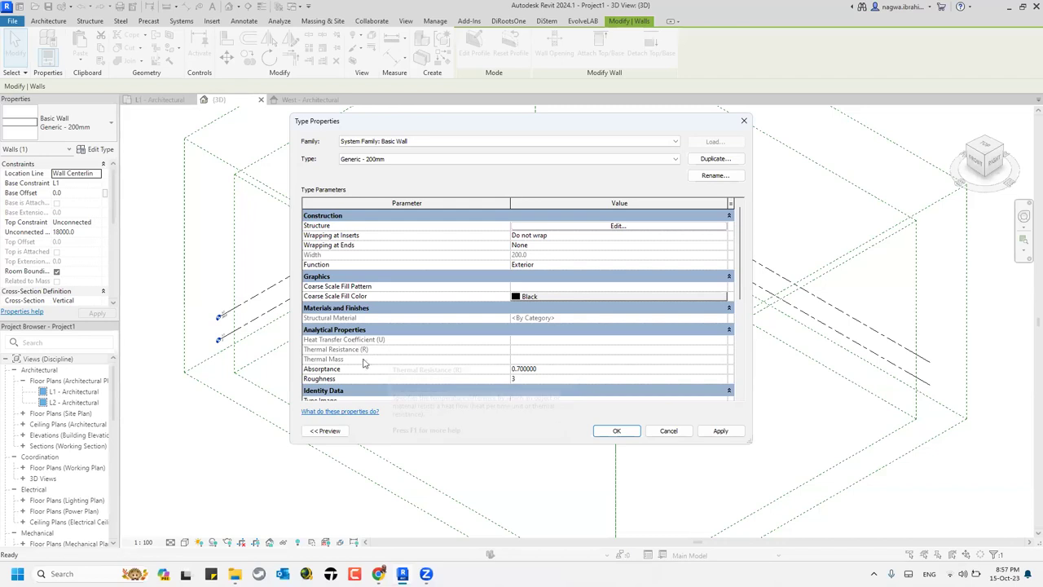
{"action": "left_click", "coordinate": [628, 433]}
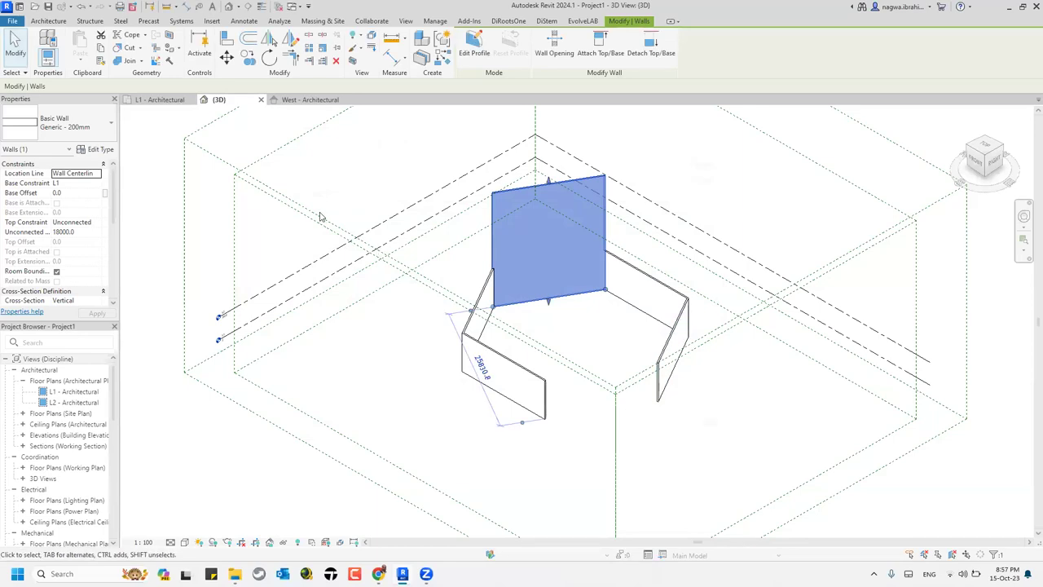
{"action": "left_click", "coordinate": [340, 179]}
{"action": "scroll", "coordinate": [340, 180], "scroll_direction": "down", "scroll_amount": 3}
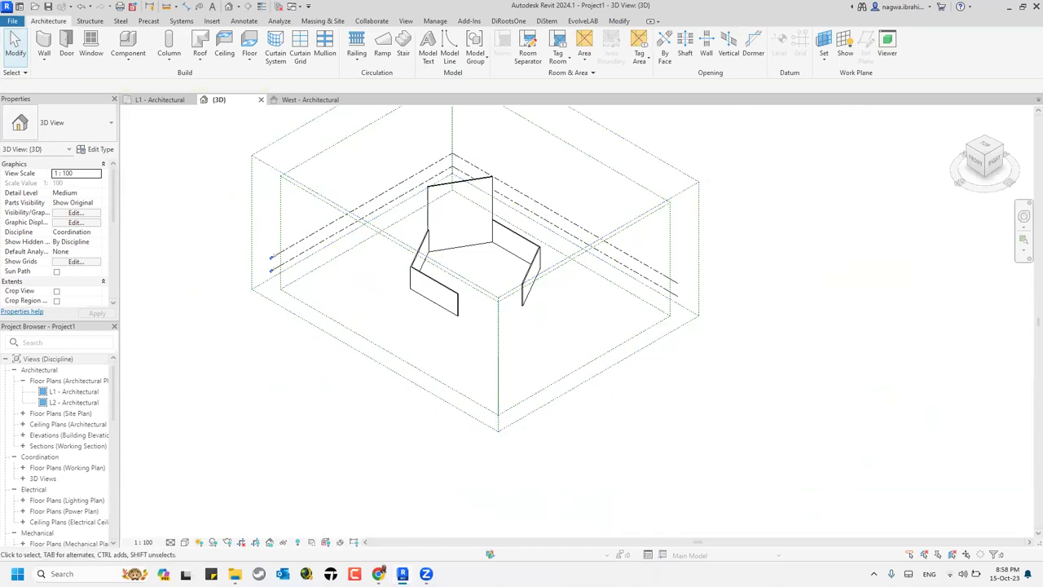
{"action": "key", "text": "alt+Tab"}
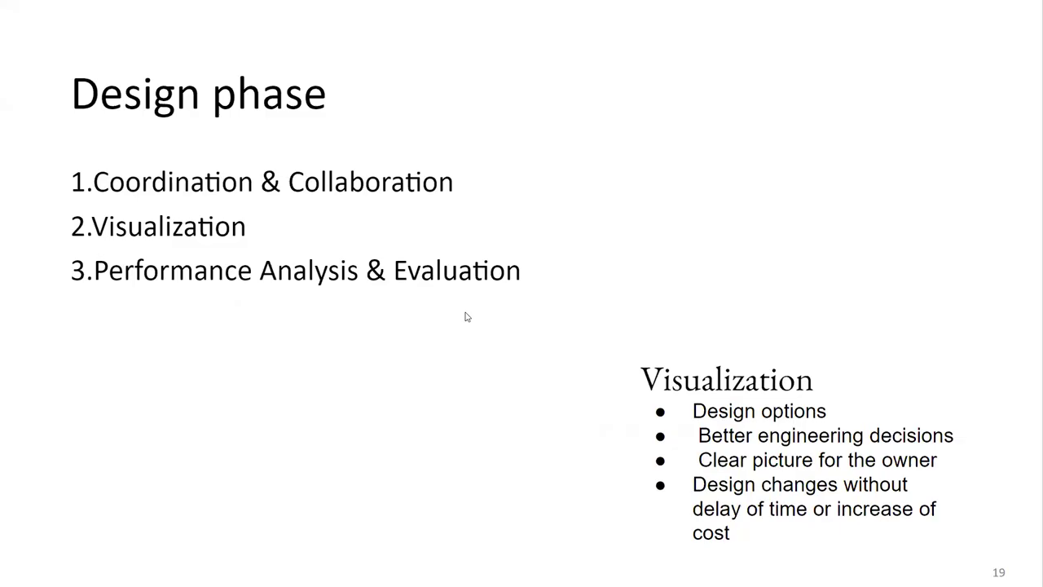
{"action": "key", "text": "Right"}
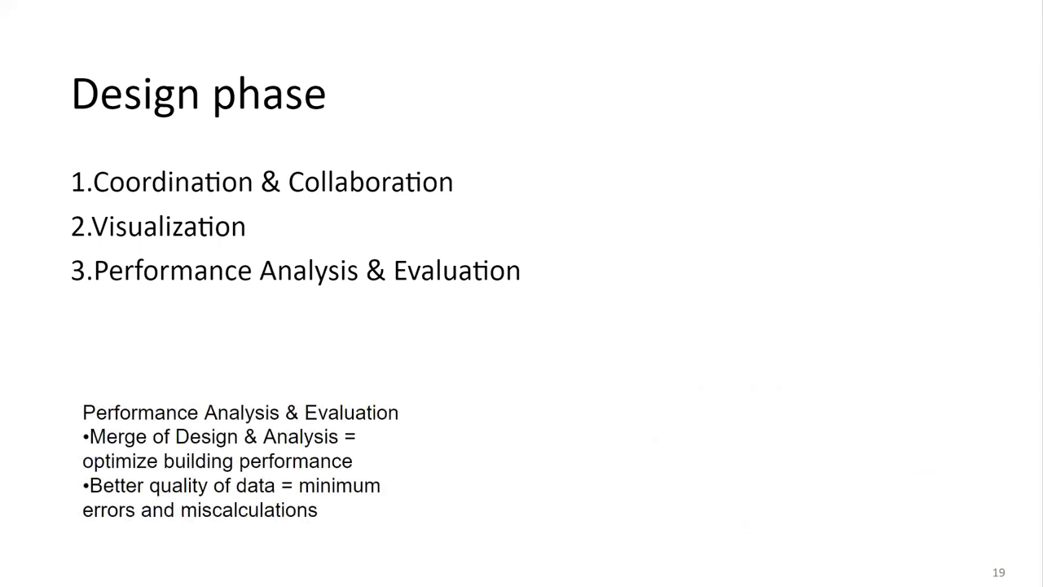
{"action": "key", "text": "Right"}
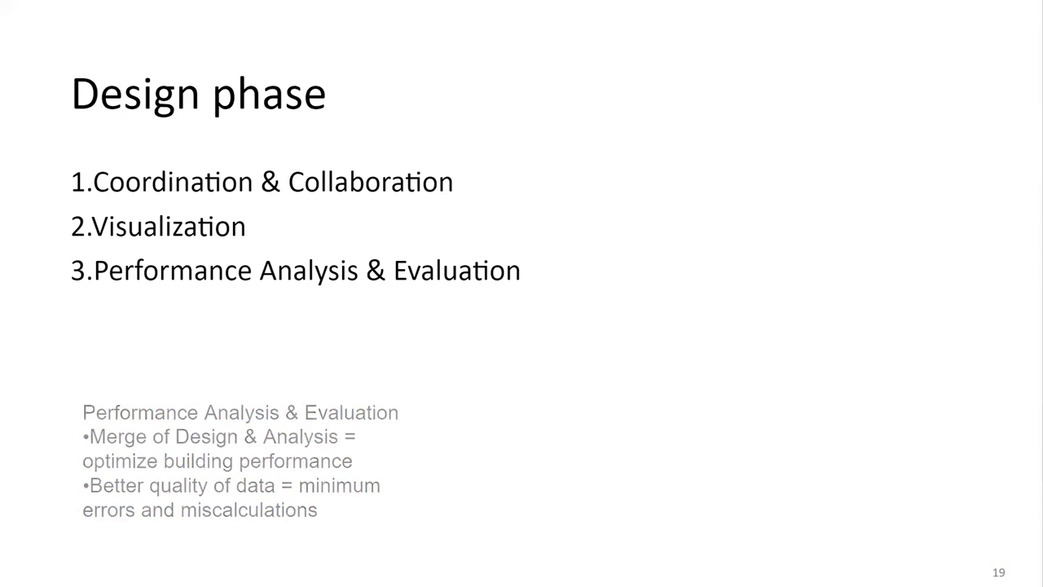
{"action": "key", "text": "Right"}
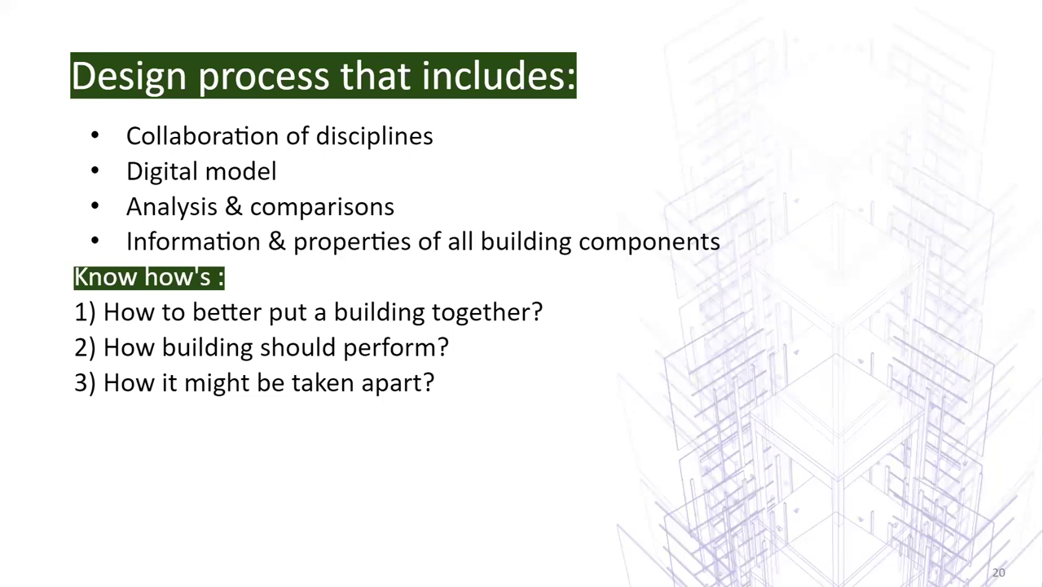
{"action": "key", "text": "Right"}
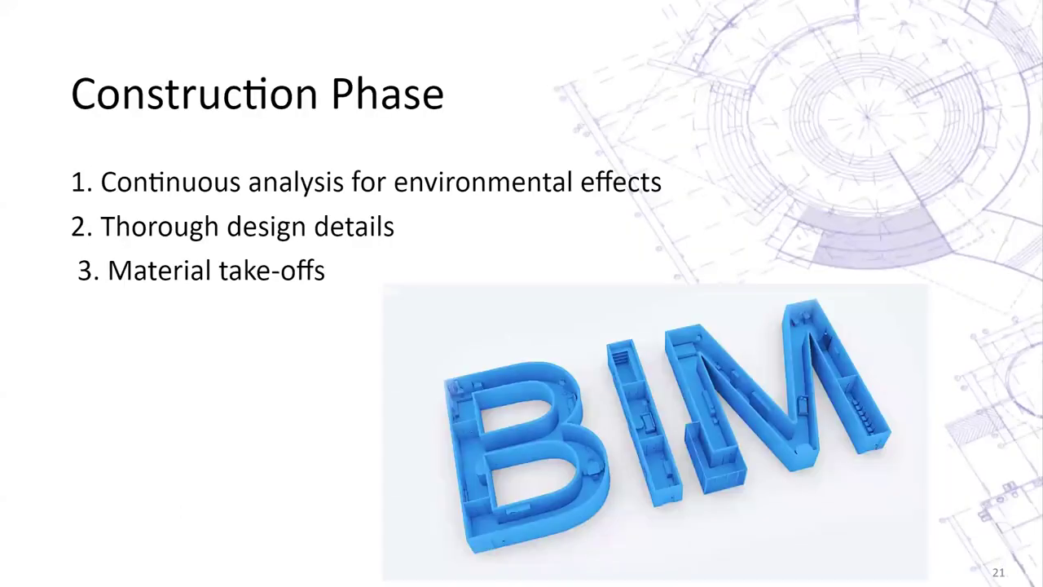
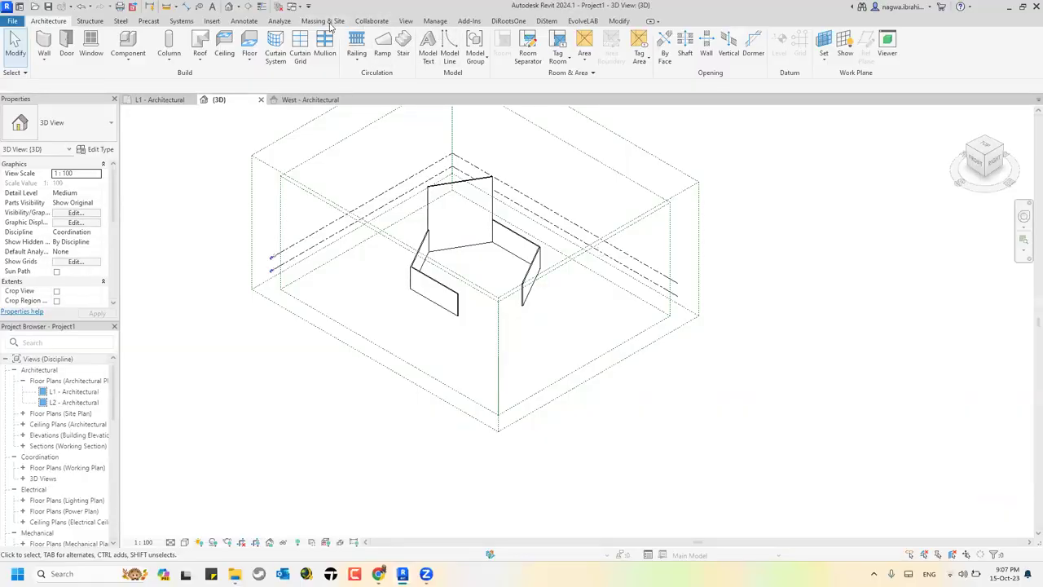
Step: Start an in-place mass and sketch a rectangle about 13460 x 9490 mm on L1, in front of the hexagonal walls
{"action": "left_click", "coordinate": [326, 20]}
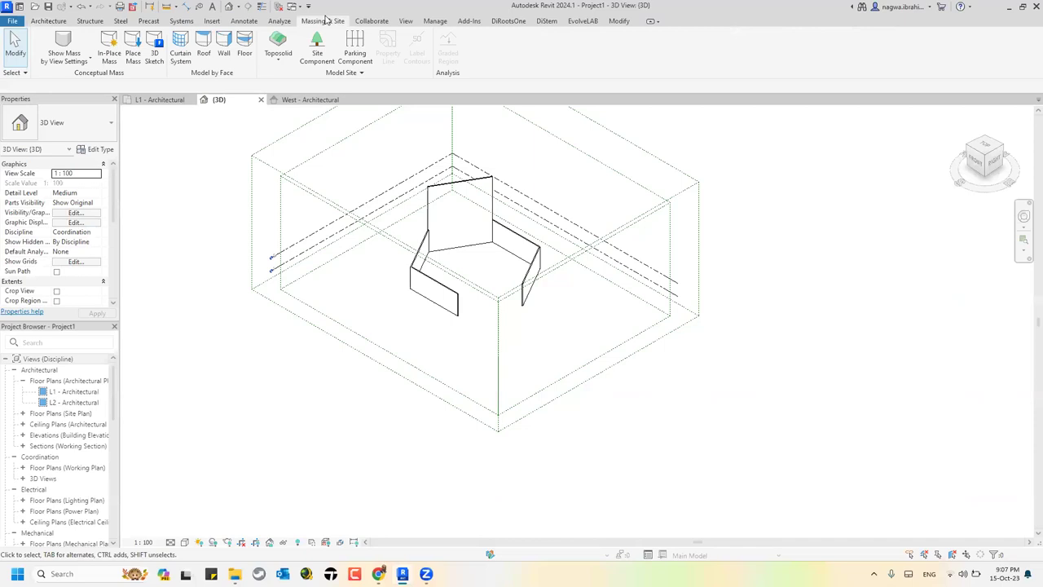
{"action": "left_click", "coordinate": [113, 56]}
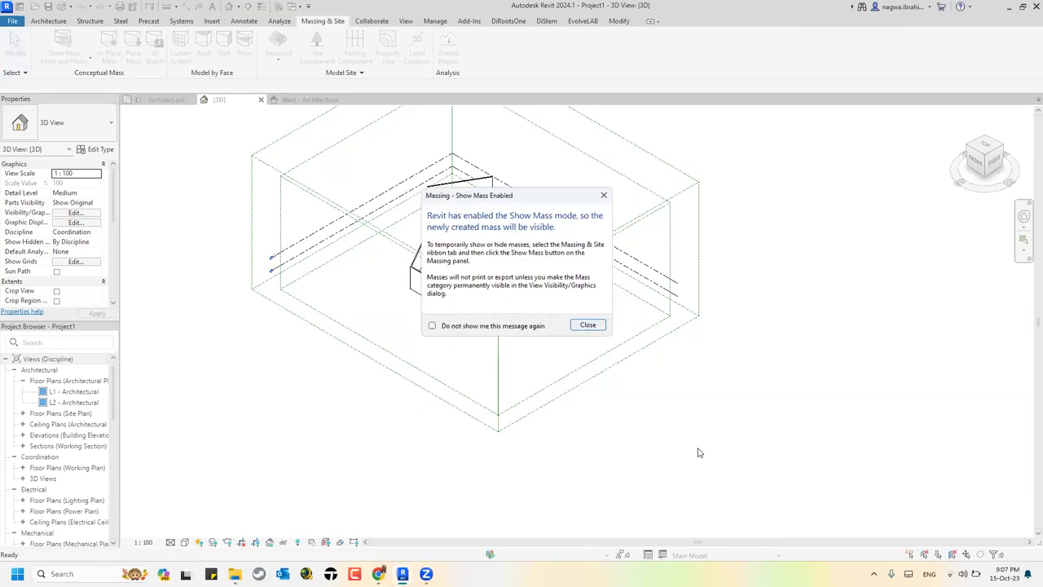
{"action": "left_click", "coordinate": [588, 329]}
{"action": "left_click", "coordinate": [519, 305]}
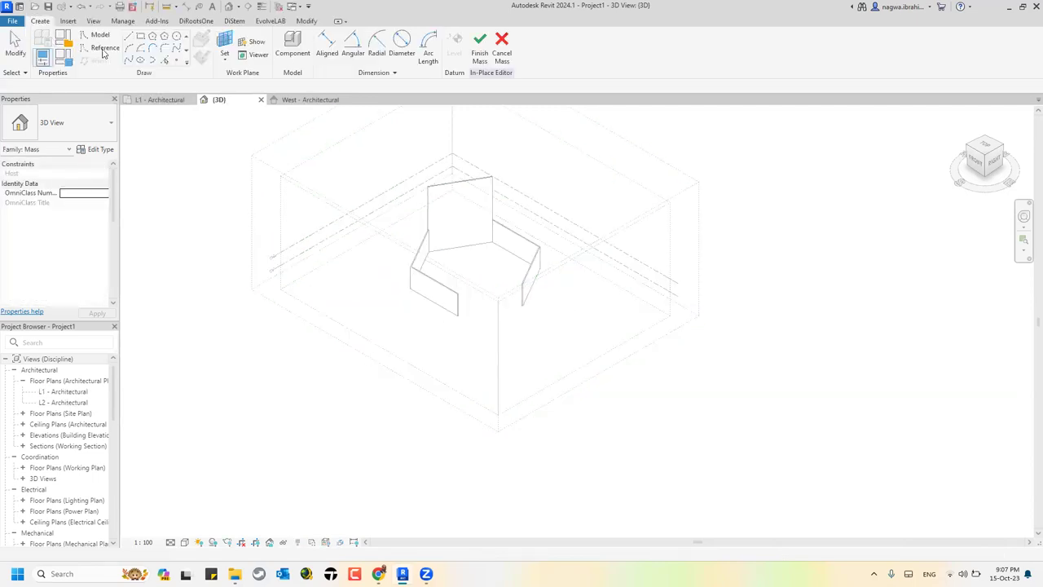
{"action": "left_click", "coordinate": [139, 39]}
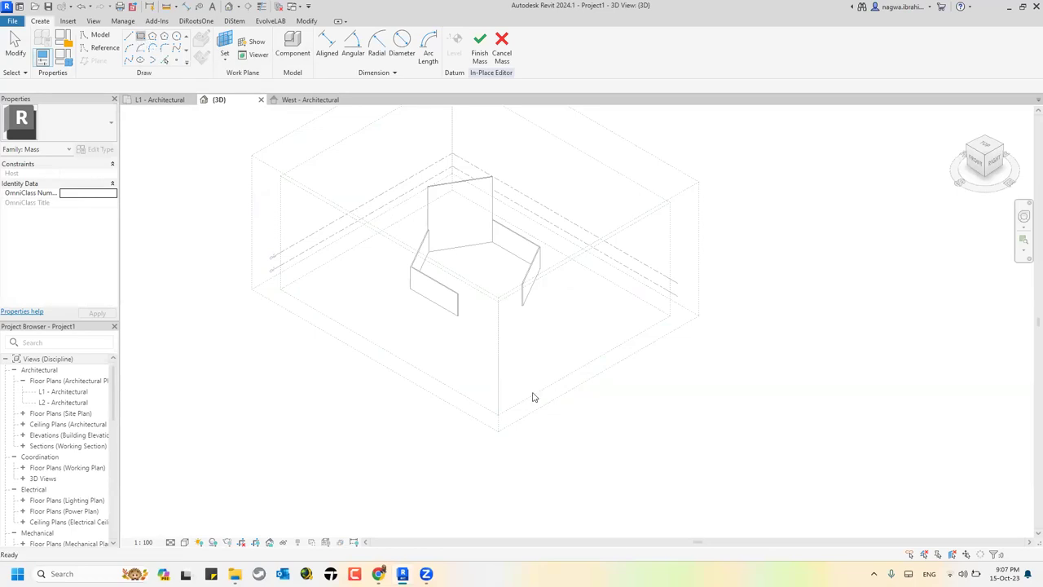
{"action": "left_click", "coordinate": [484, 330]}
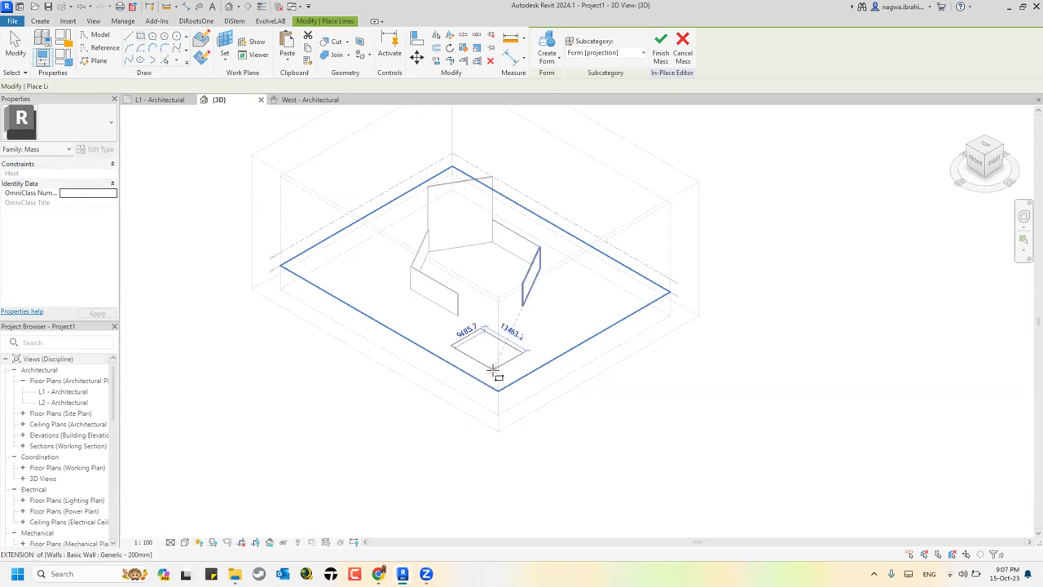
{"action": "left_click", "coordinate": [494, 371]}
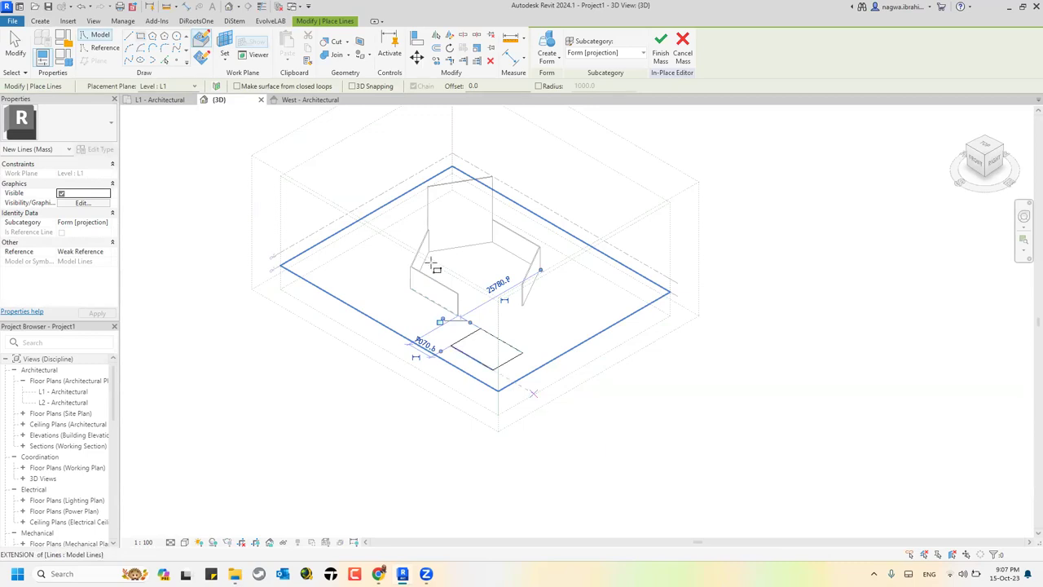
{"action": "key", "text": "Escape"}
{"action": "key", "text": "Escape"}
Step: Create a solid form from the rectangle's chained lines and raise its top face to a height of about 37290 mm
{"action": "key", "text": "Tab"}
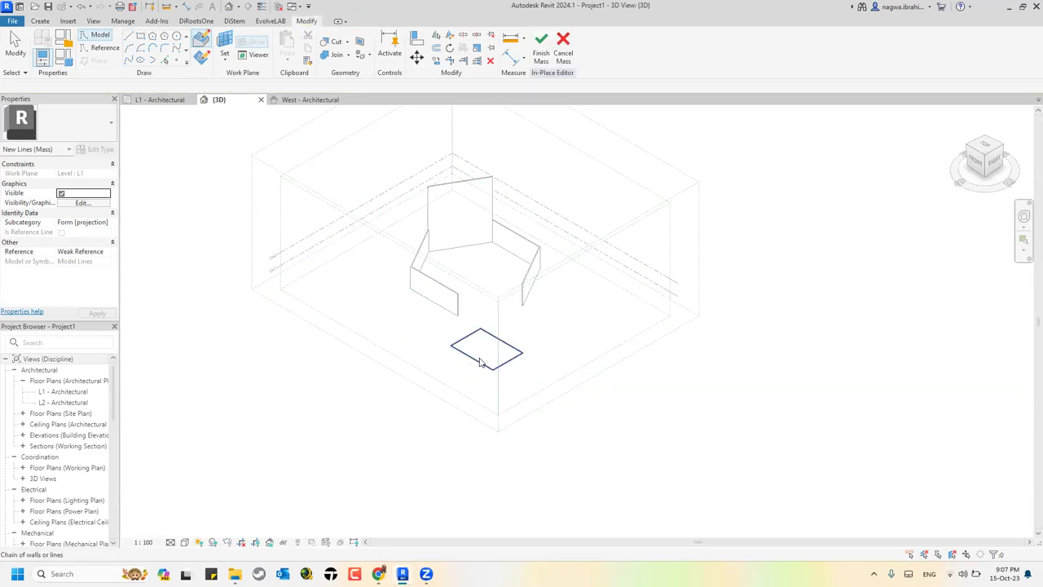
{"action": "left_click", "coordinate": [607, 431]}
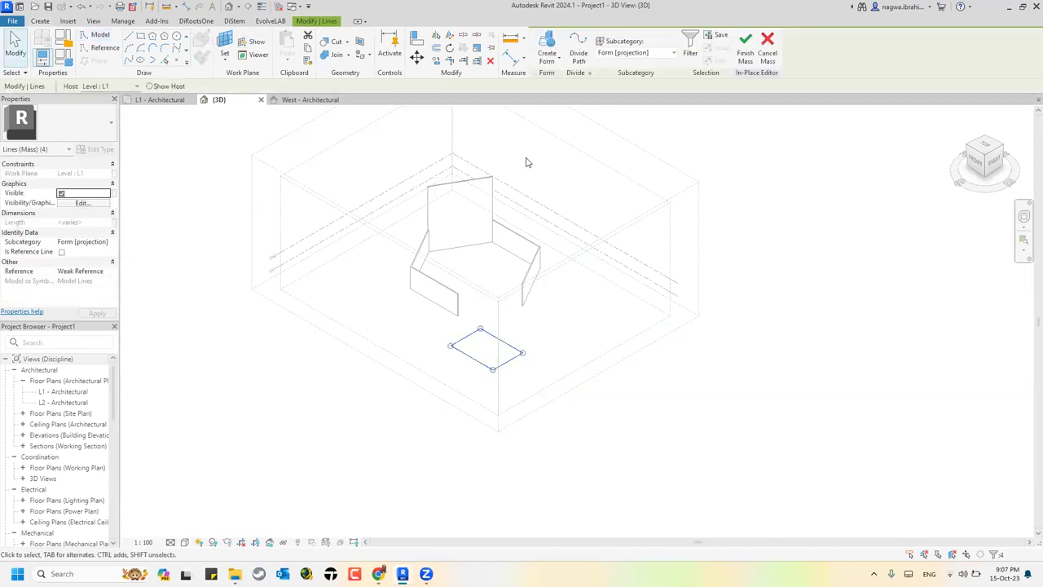
{"action": "left_click", "coordinate": [547, 59]}
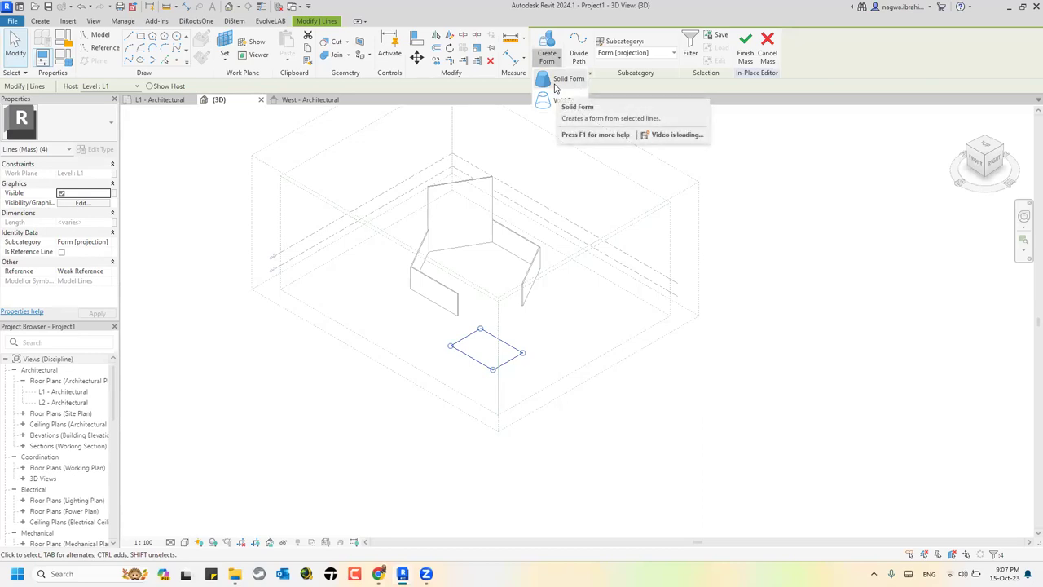
{"action": "left_click", "coordinate": [555, 86]}
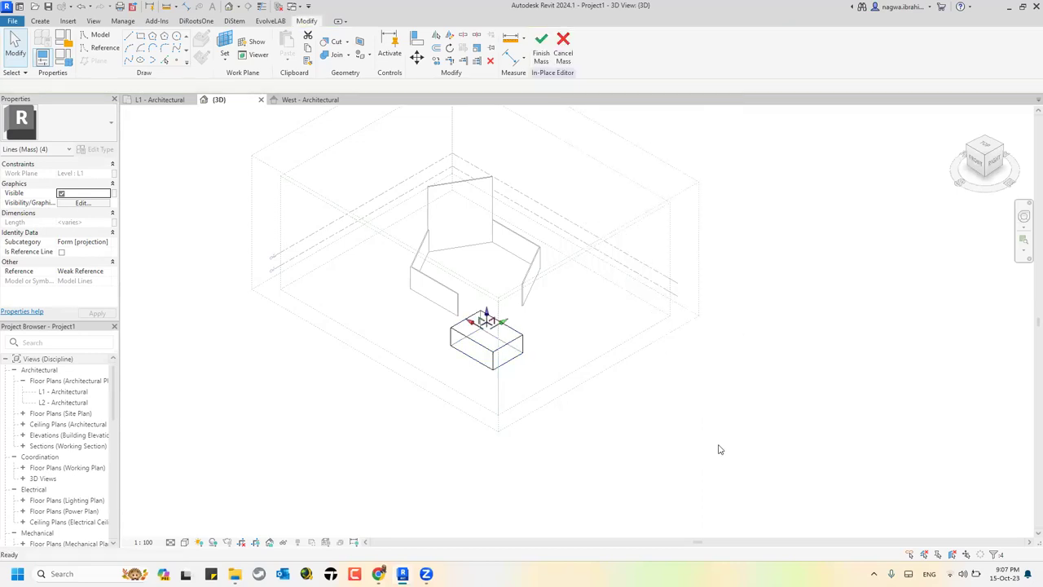
{"action": "left_click", "coordinate": [487, 322]}
{"action": "left_click_drag", "start_coordinate": [486, 316], "coordinate": [514, 199]}
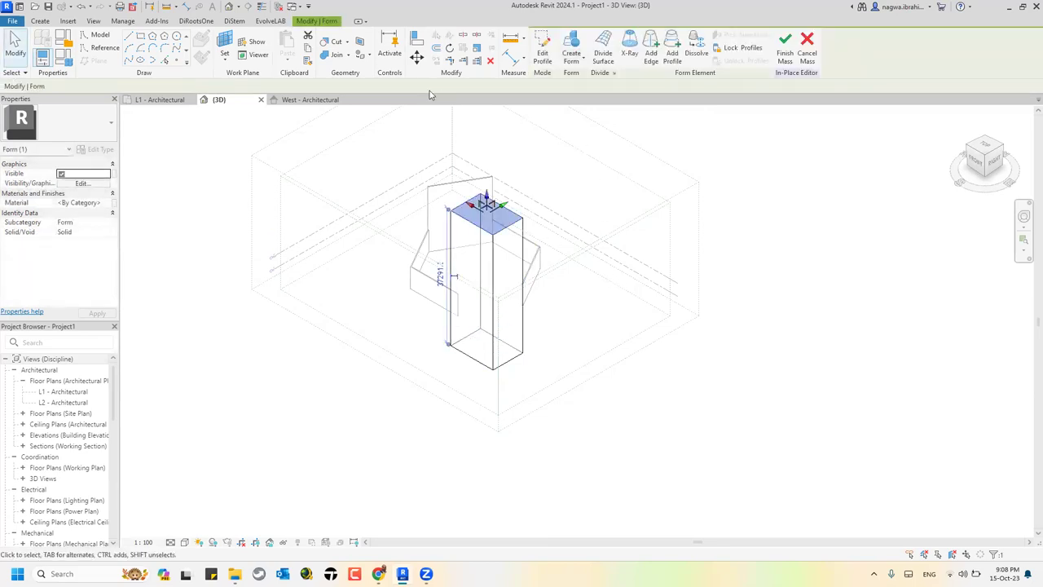
Step: Rotate the form's top face about 70 degrees counterclockwise to twist the tower, and finish the mass
{"action": "left_click", "coordinate": [449, 48]}
{"action": "left_click", "coordinate": [547, 191]}
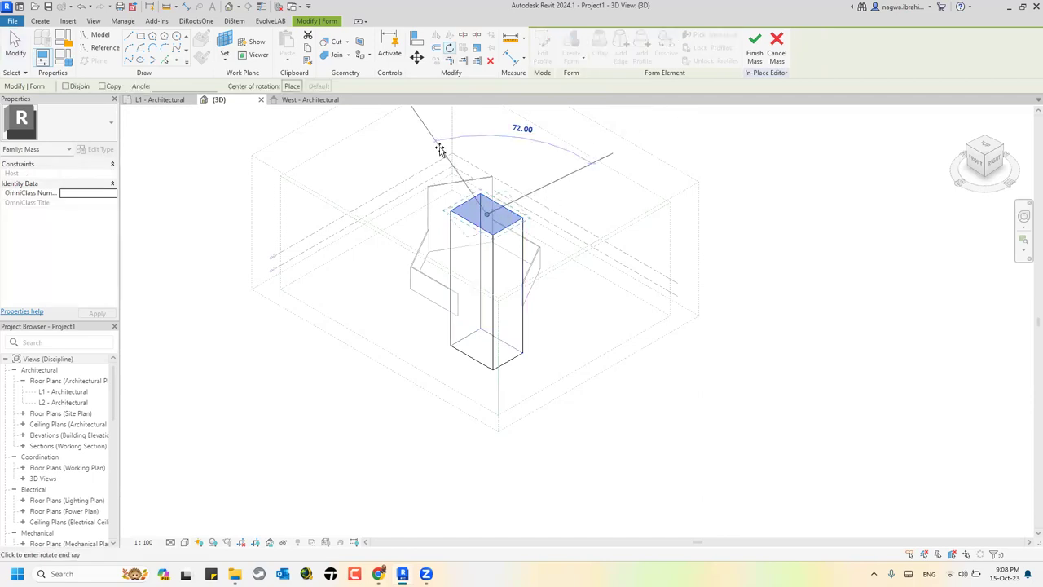
{"action": "left_click", "coordinate": [454, 148]}
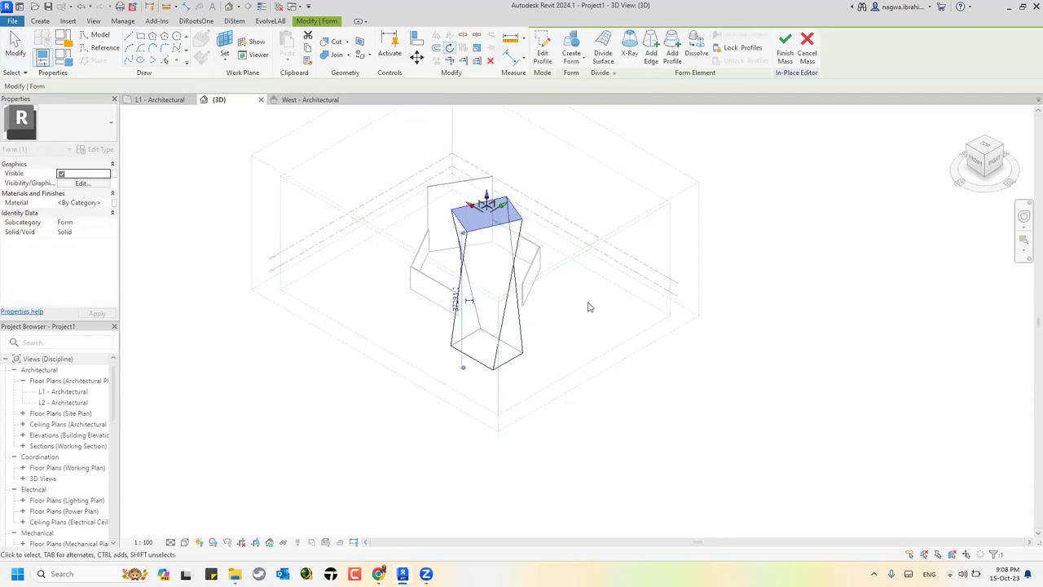
{"action": "left_click", "coordinate": [785, 52]}
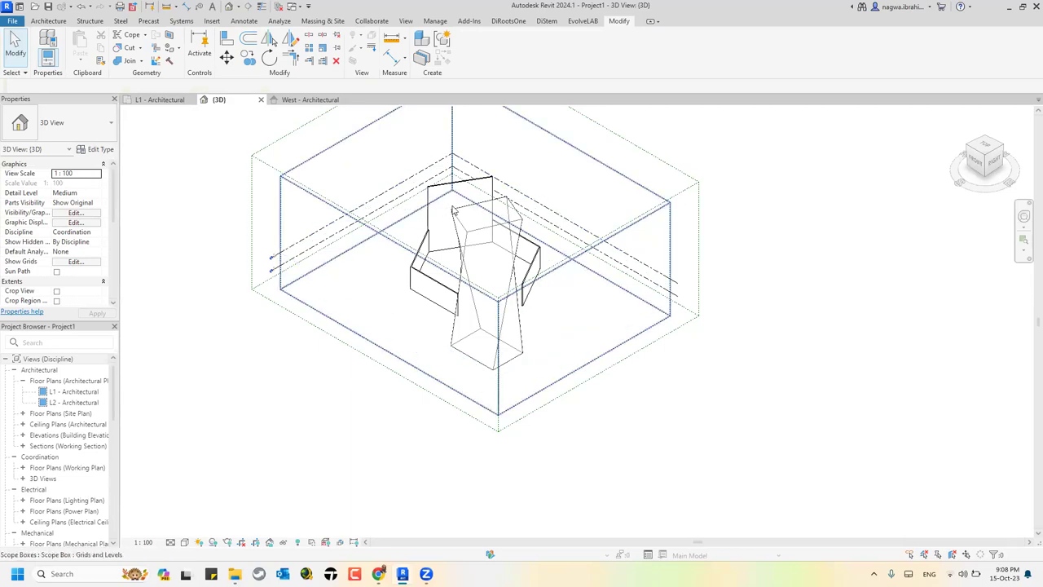
Step: Add a mass floor to the twisted mass at level L2, select that floor, and clear the selection
{"action": "left_click", "coordinate": [489, 233]}
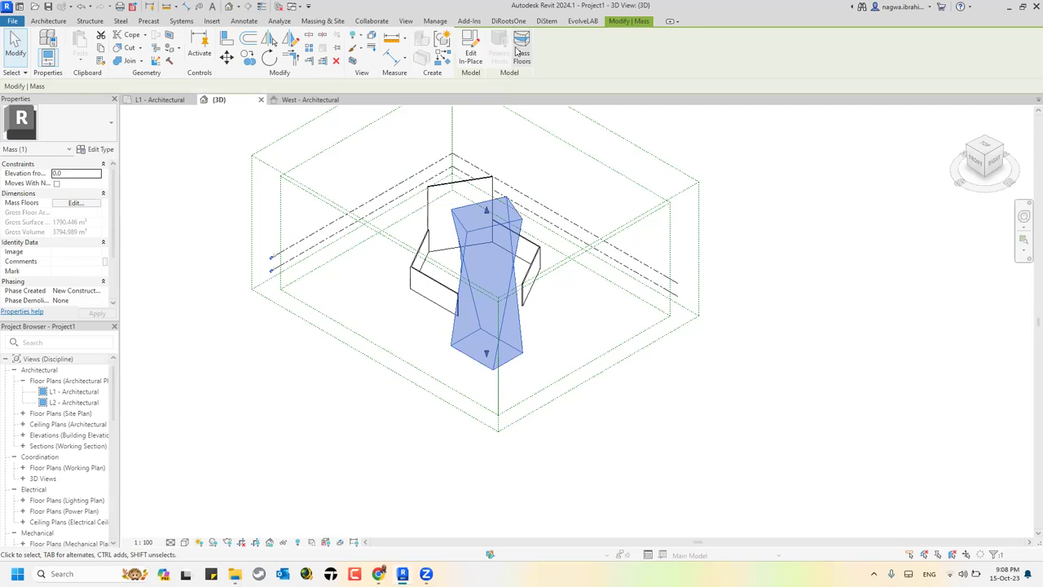
{"action": "left_click", "coordinate": [450, 225]}
{"action": "left_click", "coordinate": [450, 216]}
{"action": "left_click", "coordinate": [461, 357]}
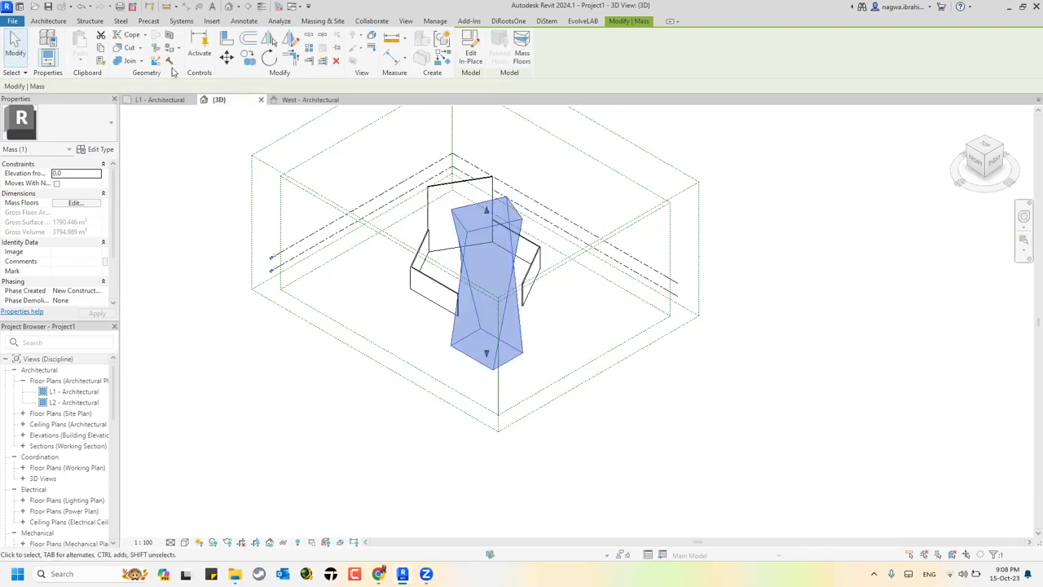
{"action": "left_click", "coordinate": [481, 351]}
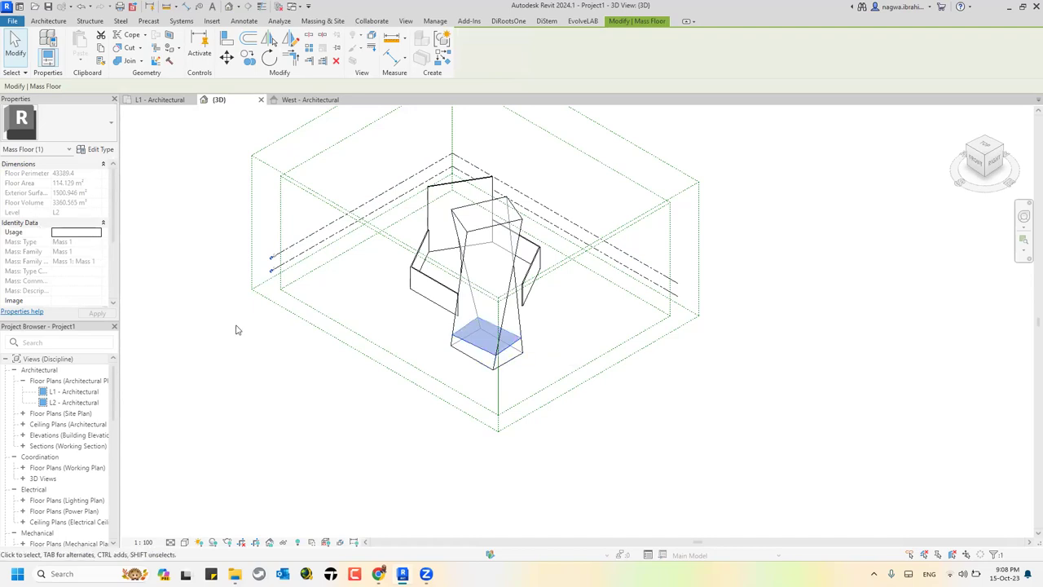
{"action": "left_click", "coordinate": [367, 399]}
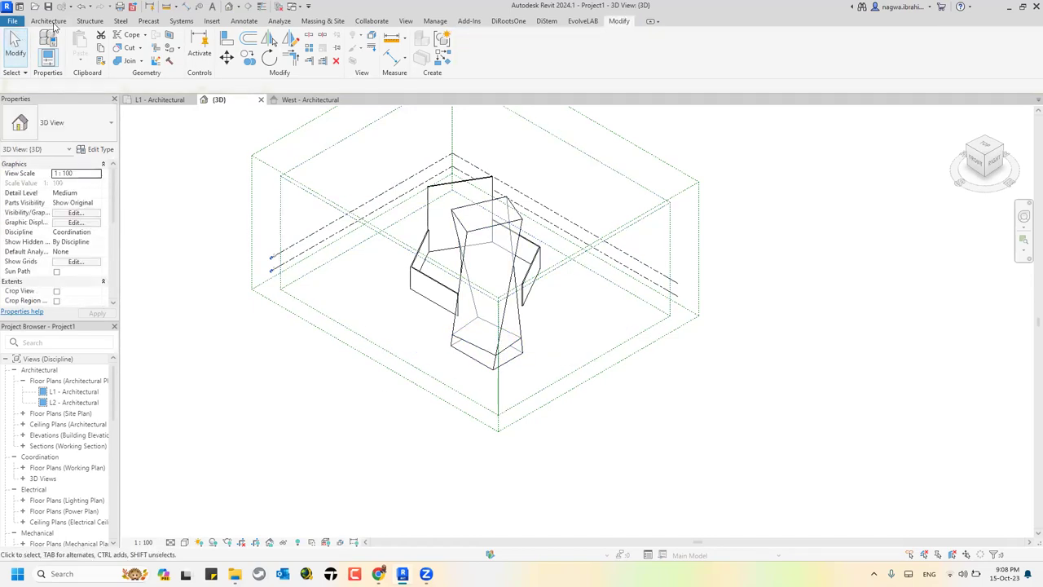
Step: Place a Generic - 200mm wall by face on the twisted mass's right side face
{"action": "left_click", "coordinate": [52, 22]}
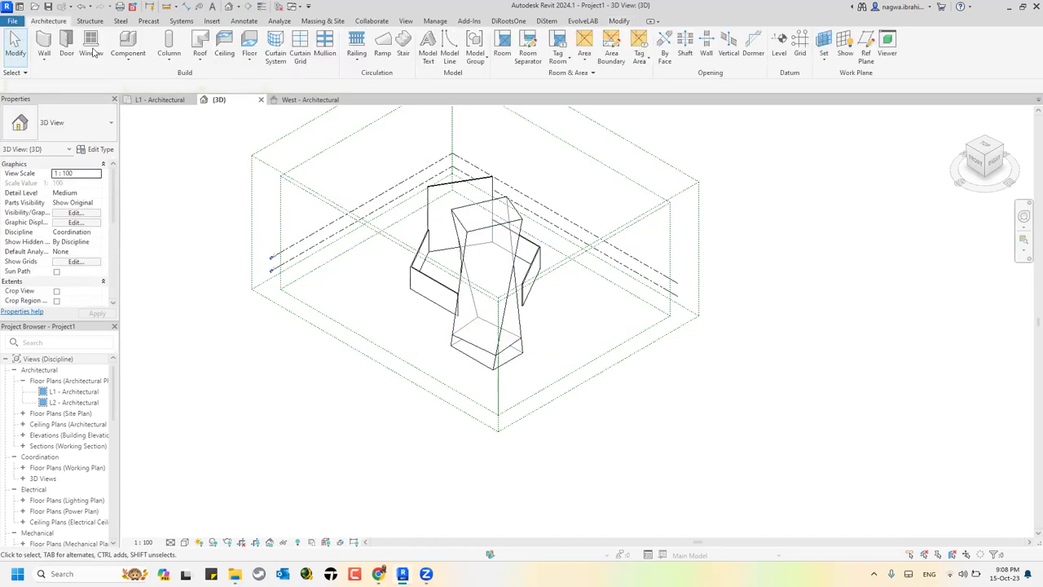
{"action": "left_click", "coordinate": [46, 59]}
{"action": "left_click", "coordinate": [89, 124]}
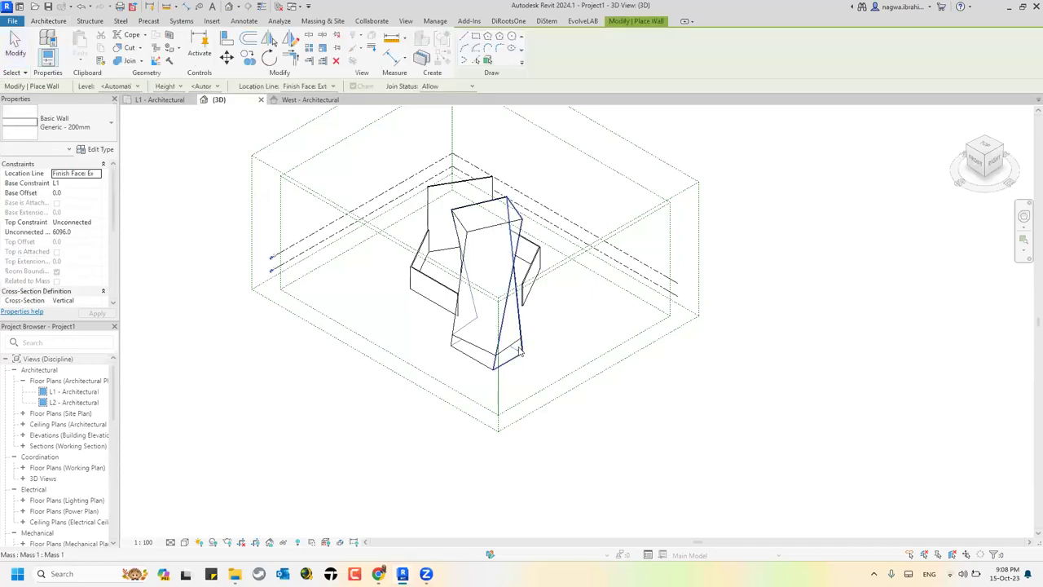
Step: Set the 3D view's visual style to Shaded to distinguish the mass faces from the placed wall
{"action": "left_click", "coordinate": [184, 542]}
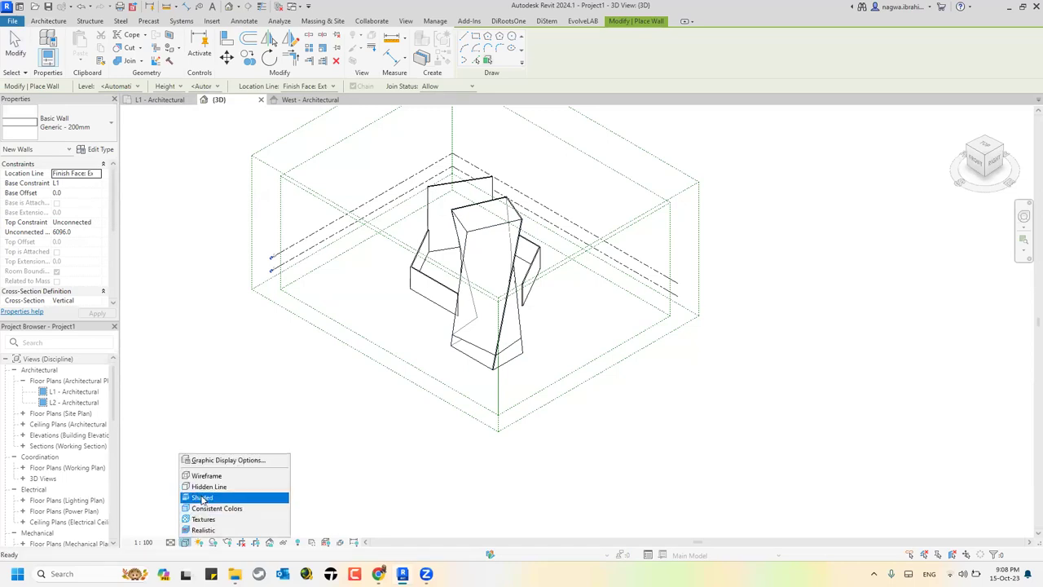
{"action": "left_click", "coordinate": [201, 497]}
{"action": "scroll", "coordinate": [421, 396], "scroll_direction": "up", "scroll_amount": 3}
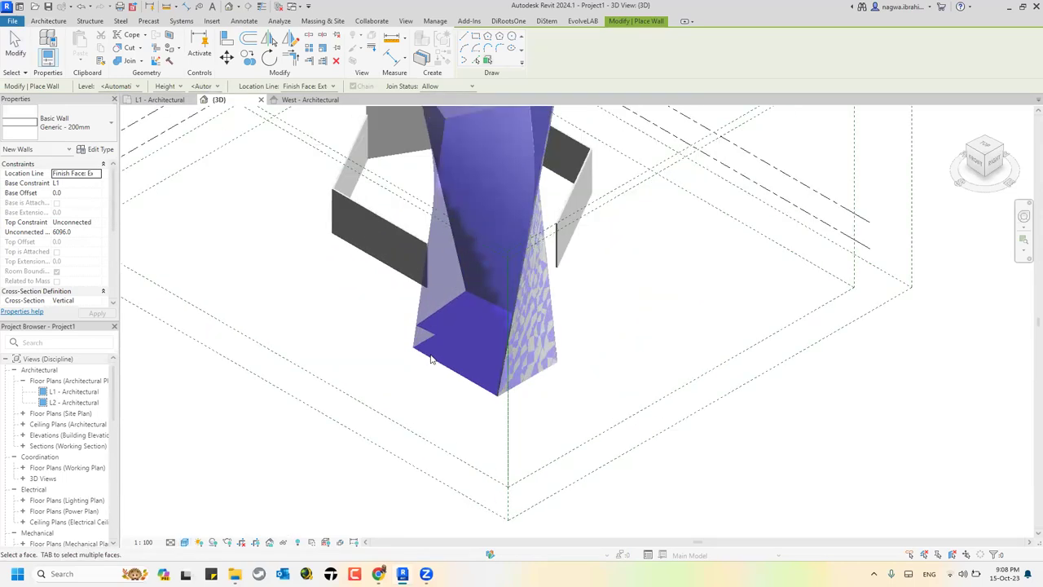
{"action": "scroll", "coordinate": [438, 293], "scroll_direction": "up", "scroll_amount": 2}
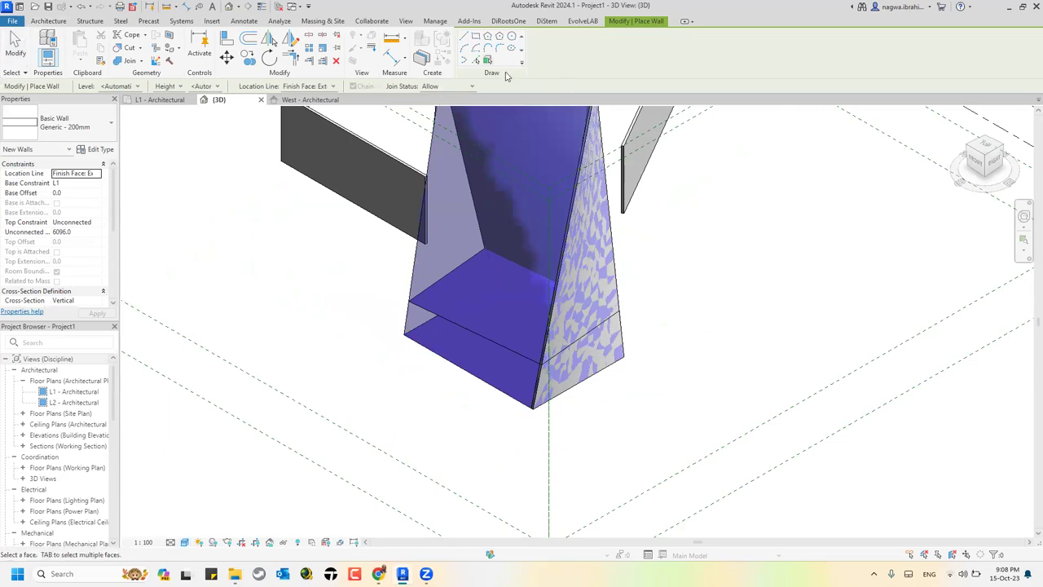
Step: Place Generic - 200mm walls by face on the remaining side faces of the twisted mass, including those at the back
{"action": "left_click", "coordinate": [488, 62]}
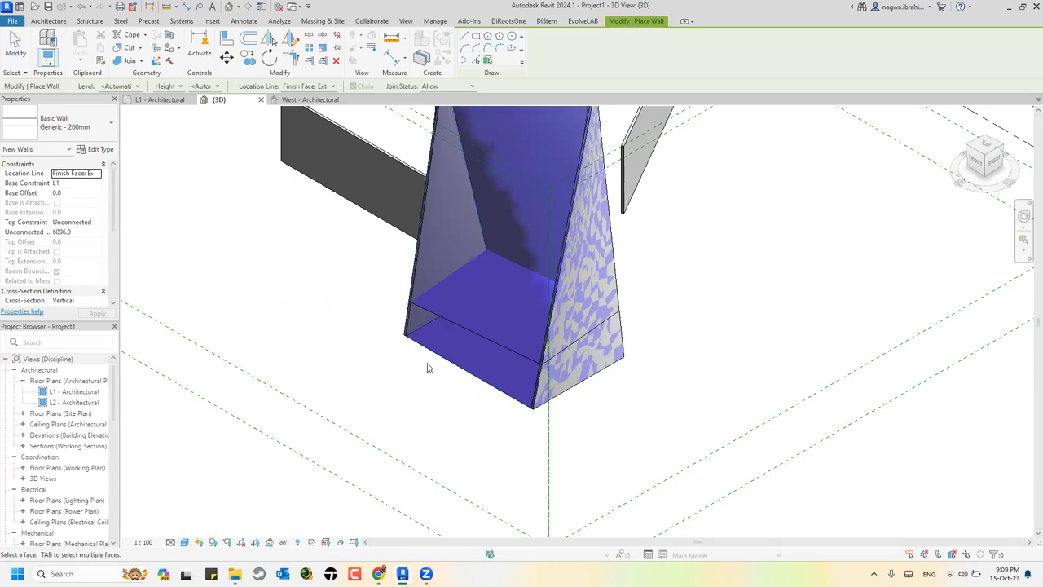
{"action": "scroll", "coordinate": [427, 367], "scroll_direction": "down", "scroll_amount": 3}
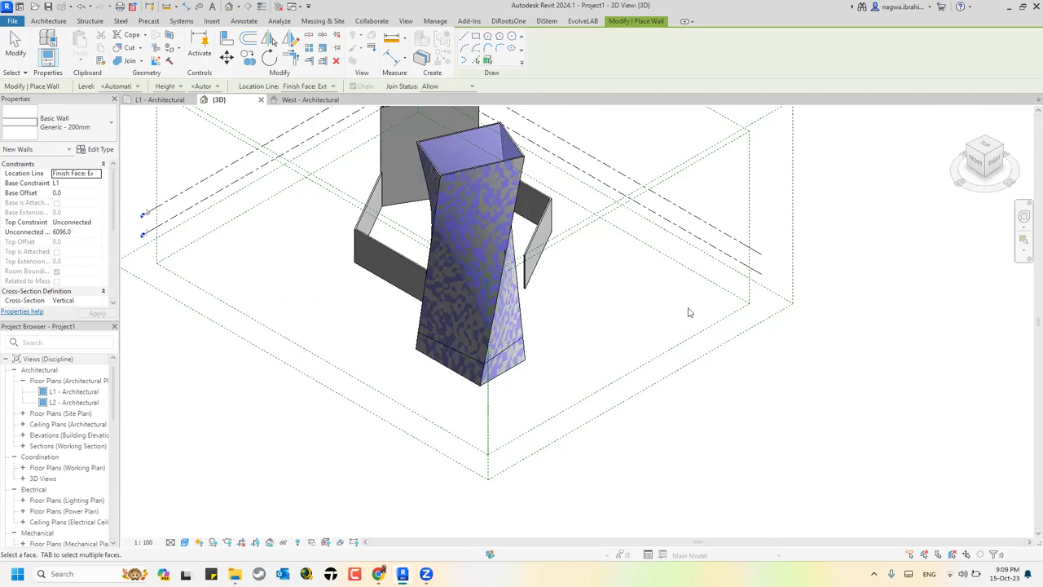
{"action": "scroll", "coordinate": [665, 308], "scroll_direction": "up", "scroll_amount": 1}
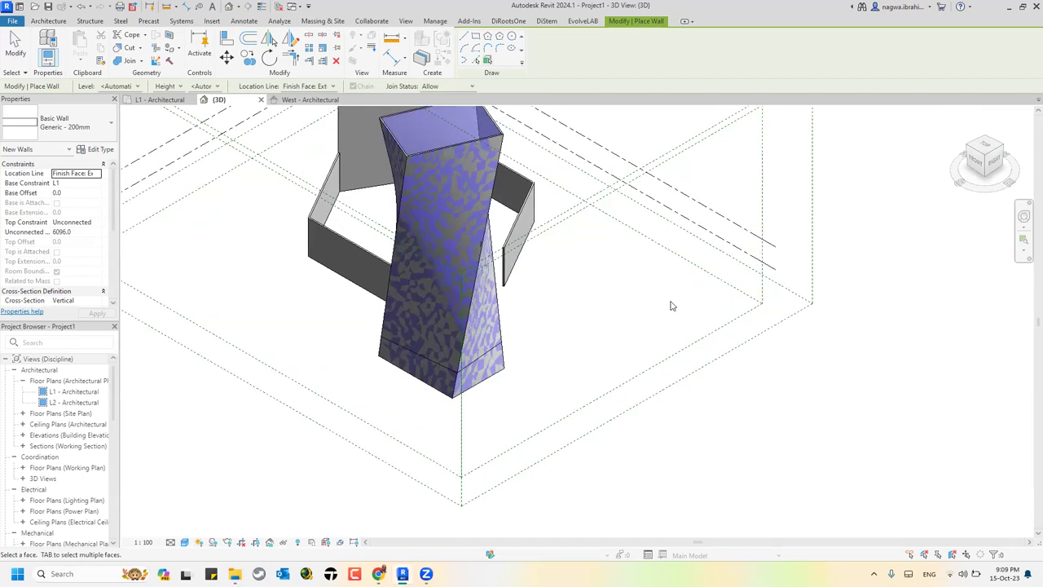
{"action": "middle_click_drag", "start_coordinate": [612, 345], "coordinate": [702, 370], "text": "shift"}
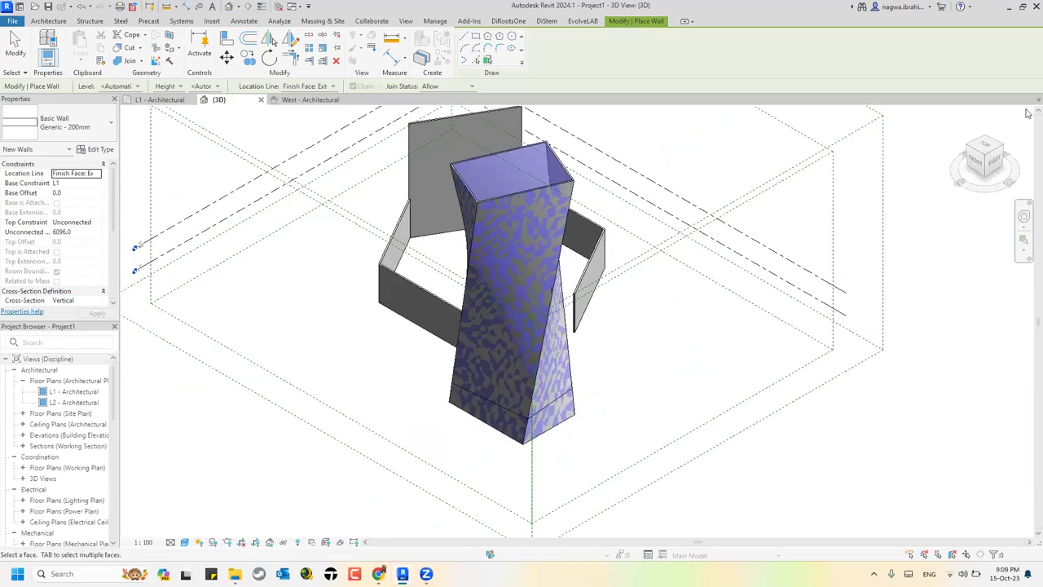
{"action": "left_click", "coordinate": [1003, 149]}
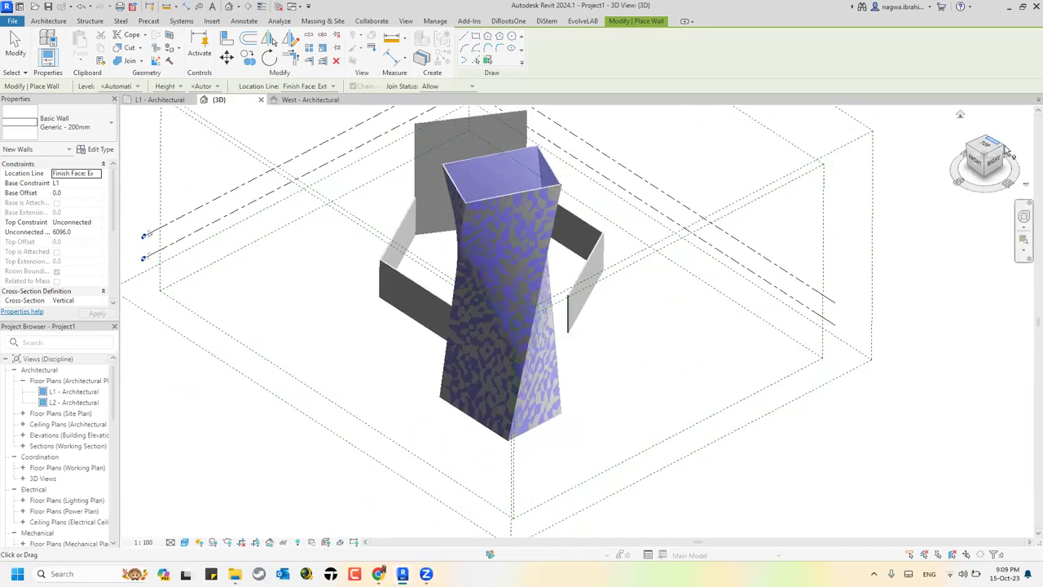
{"action": "middle_click_drag", "start_coordinate": [742, 212], "coordinate": [692, 390], "text": "shift"}
{"action": "scroll", "coordinate": [684, 164], "scroll_direction": "up", "scroll_amount": 3}
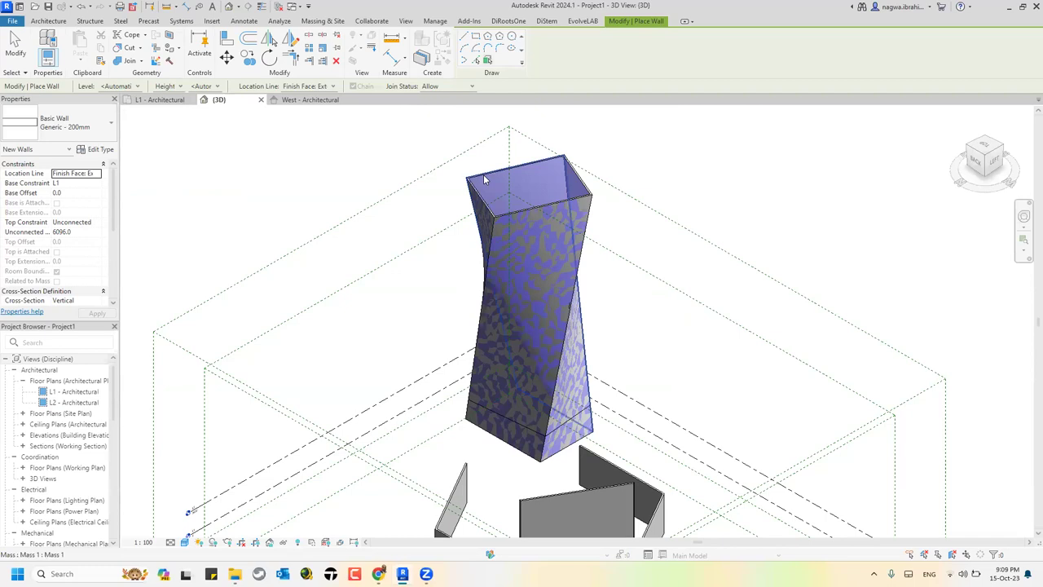
Step: Switch to the BIM presentation and advance from the massing study to the "Why BIM" slide on sustainability
{"action": "scroll", "coordinate": [481, 177], "scroll_direction": "down", "scroll_amount": 2}
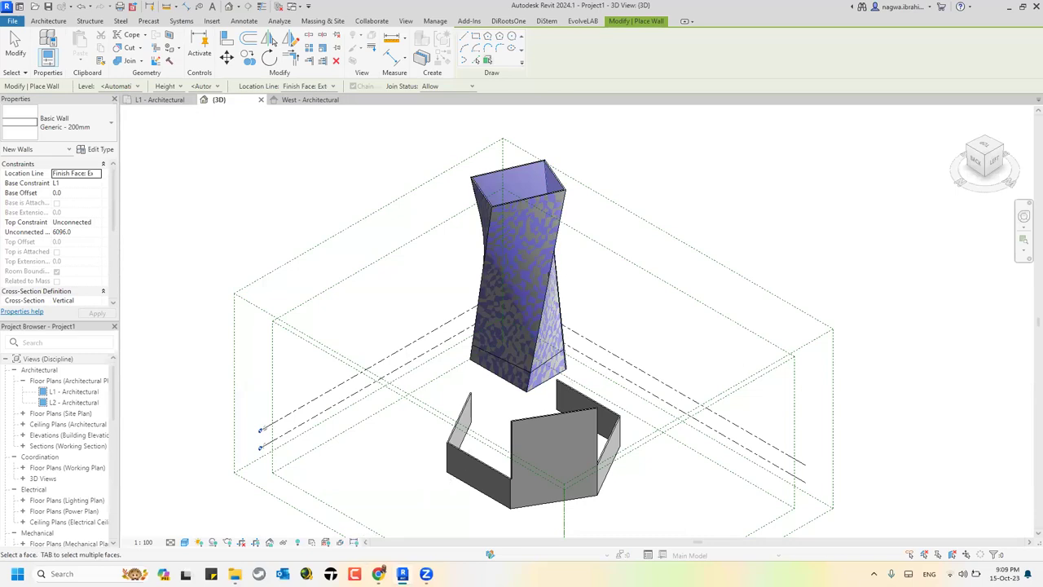
{"action": "mouse_move", "coordinate": [378, 574]}
{"action": "left_click", "coordinate": [379, 526]}
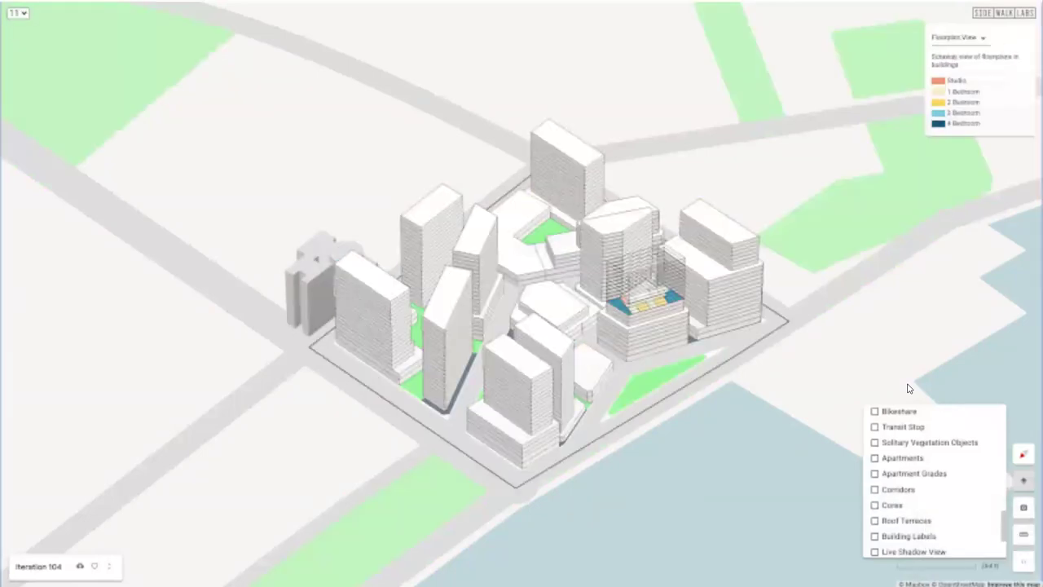
{"action": "key", "text": "Right"}
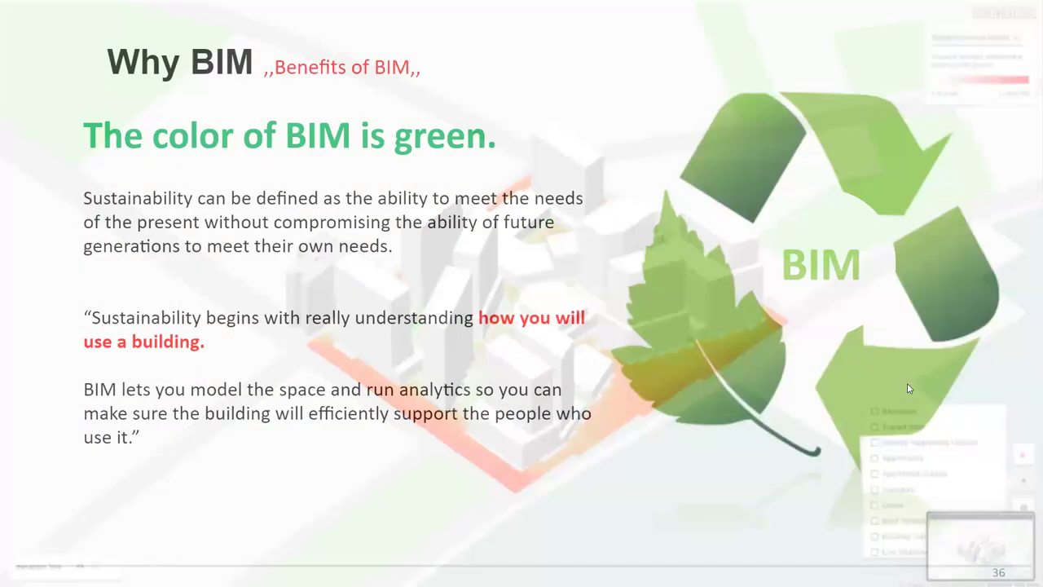
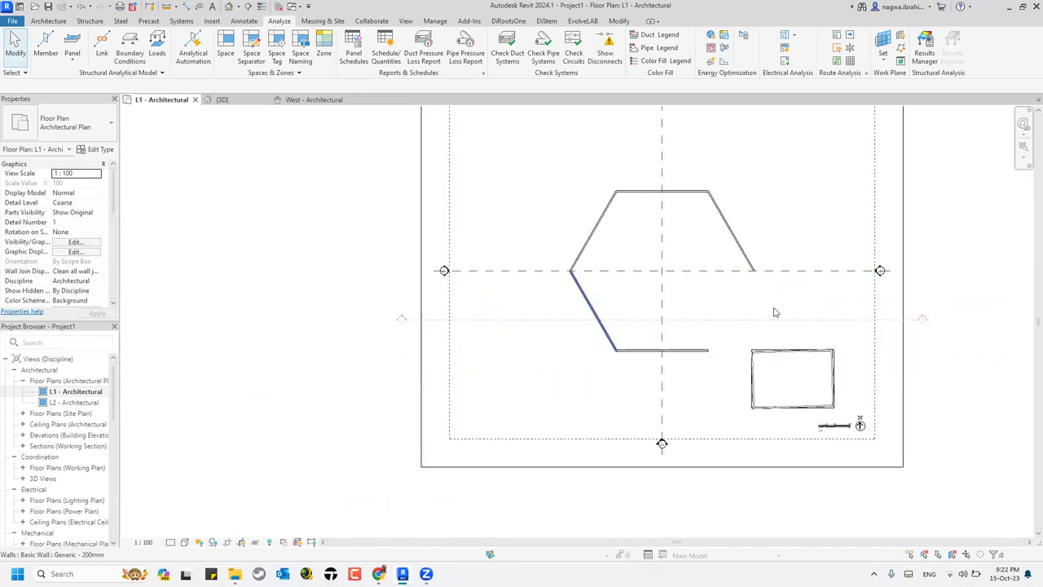
Step: Place a tagged space inside the rectangular walled enclosure near the north arrow on the L1 floor plan
{"action": "scroll", "coordinate": [391, 265], "scroll_direction": "up", "scroll_amount": 2}
{"action": "scroll", "coordinate": [392, 266], "scroll_direction": "down", "scroll_amount": 2}
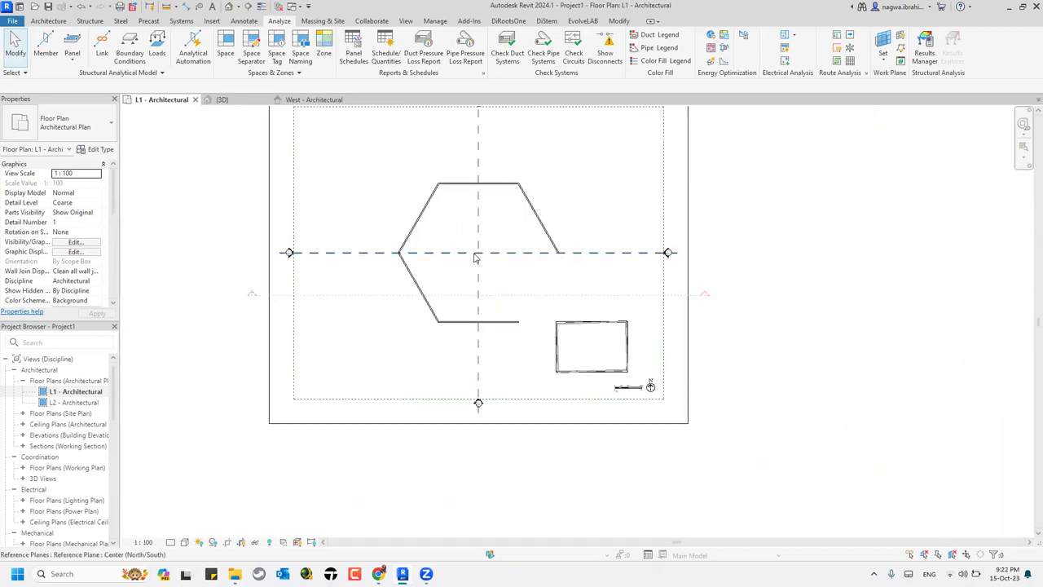
{"action": "scroll", "coordinate": [591, 326], "scroll_direction": "down", "scroll_amount": 2}
{"action": "scroll", "coordinate": [515, 303], "scroll_direction": "up", "scroll_amount": 2}
{"action": "scroll", "coordinate": [514, 301], "scroll_direction": "up", "scroll_amount": 4}
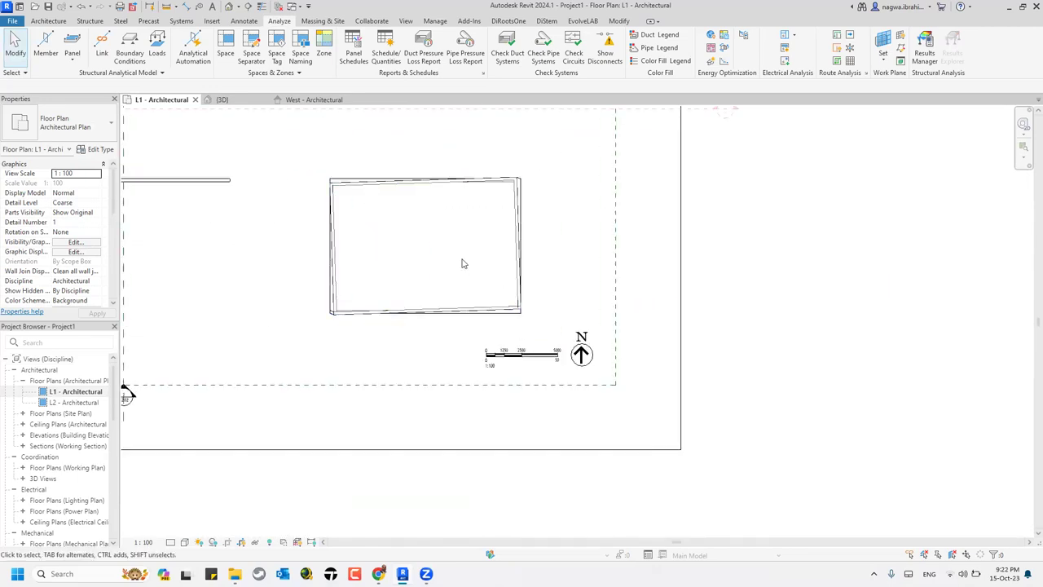
{"action": "scroll", "coordinate": [585, 290], "scroll_direction": "down", "scroll_amount": 3}
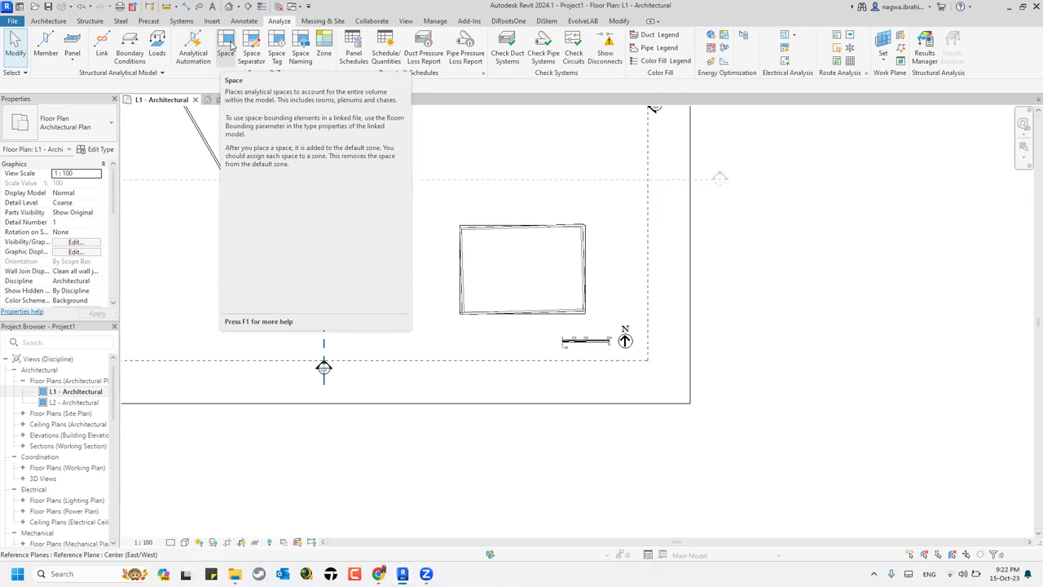
{"action": "left_click", "coordinate": [232, 46]}
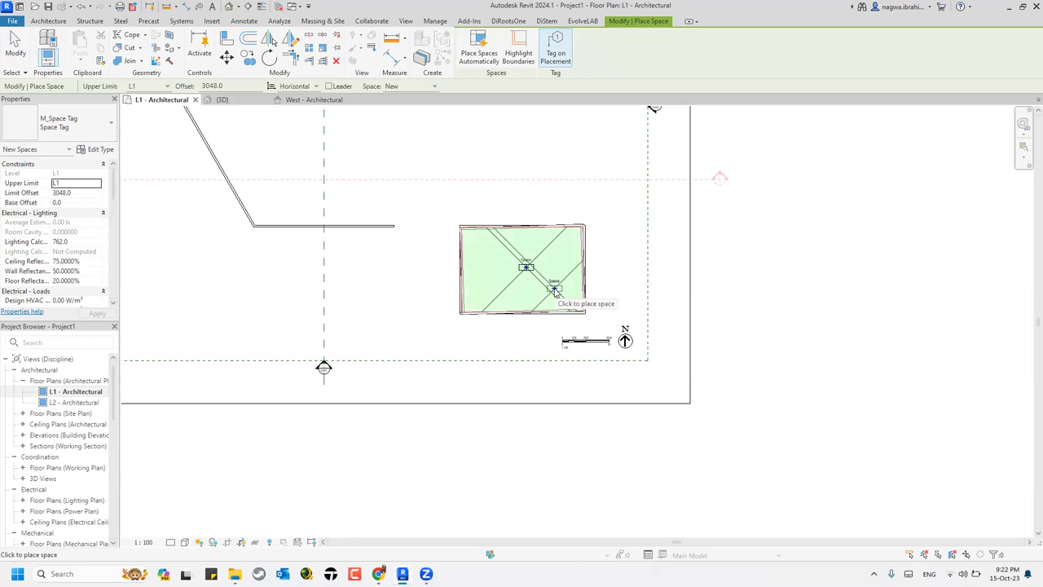
{"action": "left_click", "coordinate": [555, 292]}
{"action": "key", "text": "Escape"}
Step: Set the rectangular room space's Design HVAC Load per area to 15 W/m²
{"action": "left_click", "coordinate": [551, 293]}
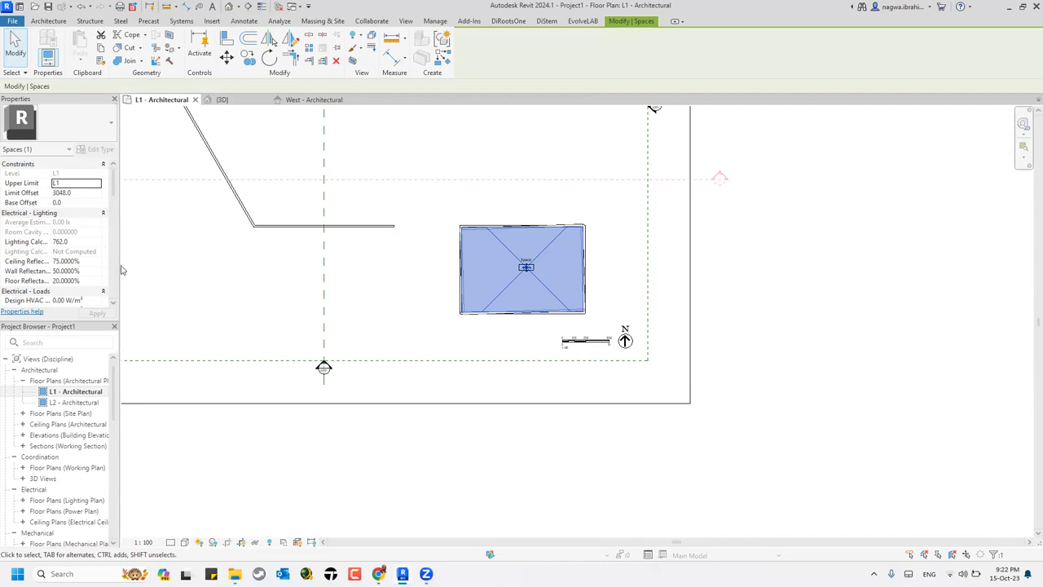
{"action": "scroll", "coordinate": [95, 250], "scroll_direction": "down", "scroll_amount": 2}
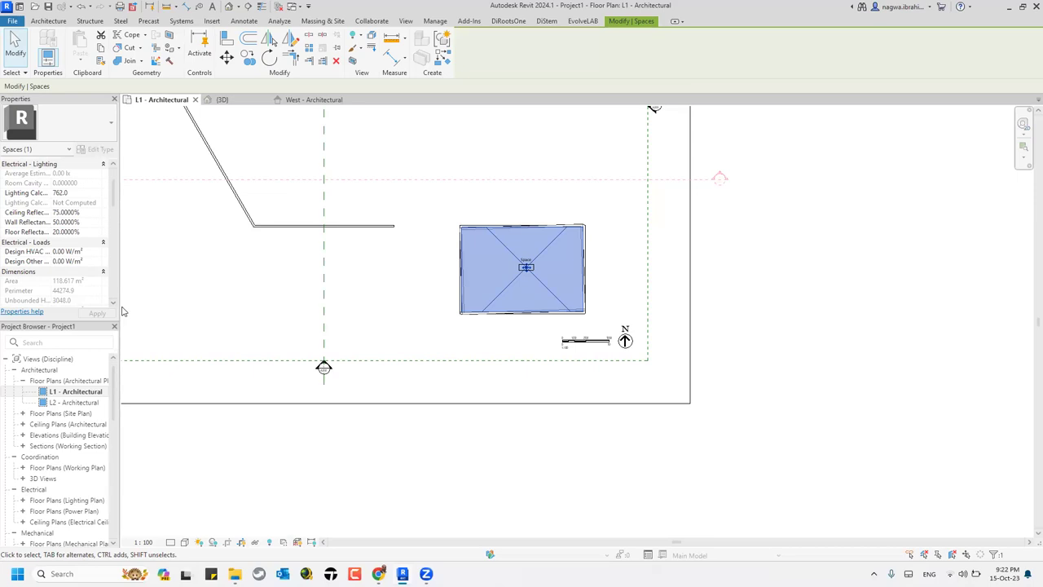
{"action": "left_click_drag", "start_coordinate": [118, 300], "coordinate": [173, 305]}
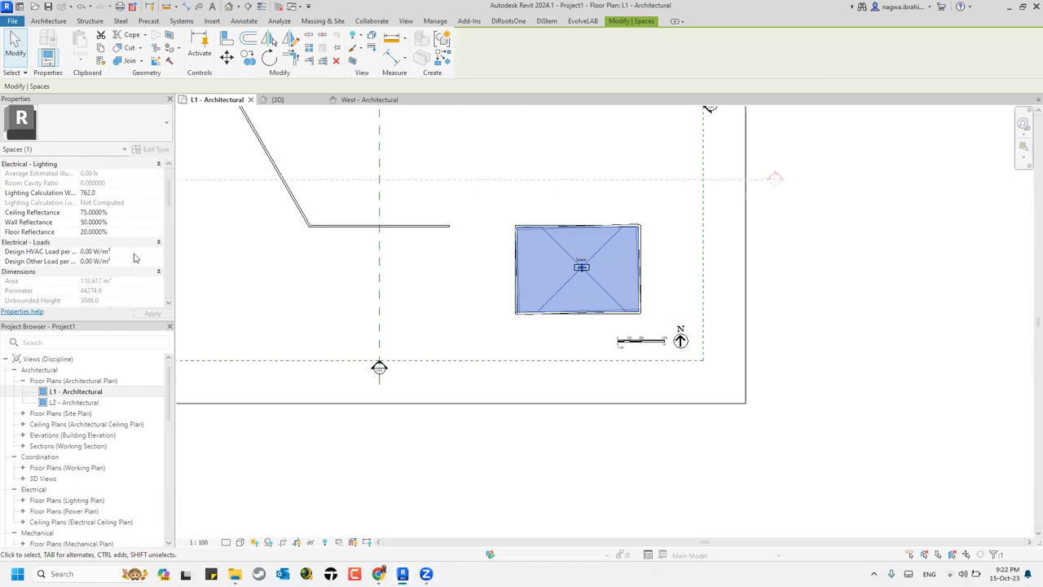
{"action": "left_click", "coordinate": [135, 254]}
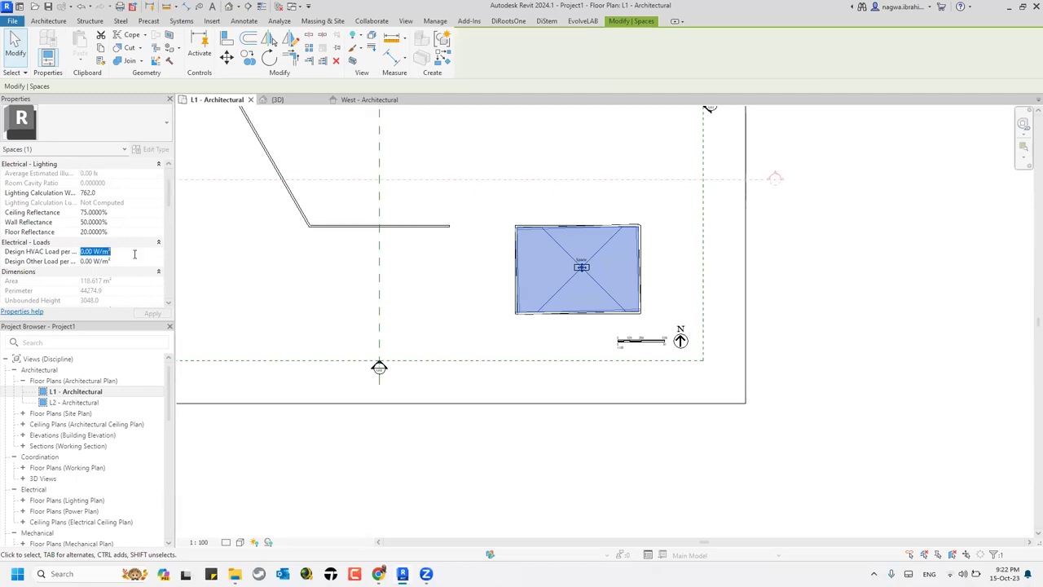
{"action": "type", "text": "15"}
{"action": "key", "text": "Return"}
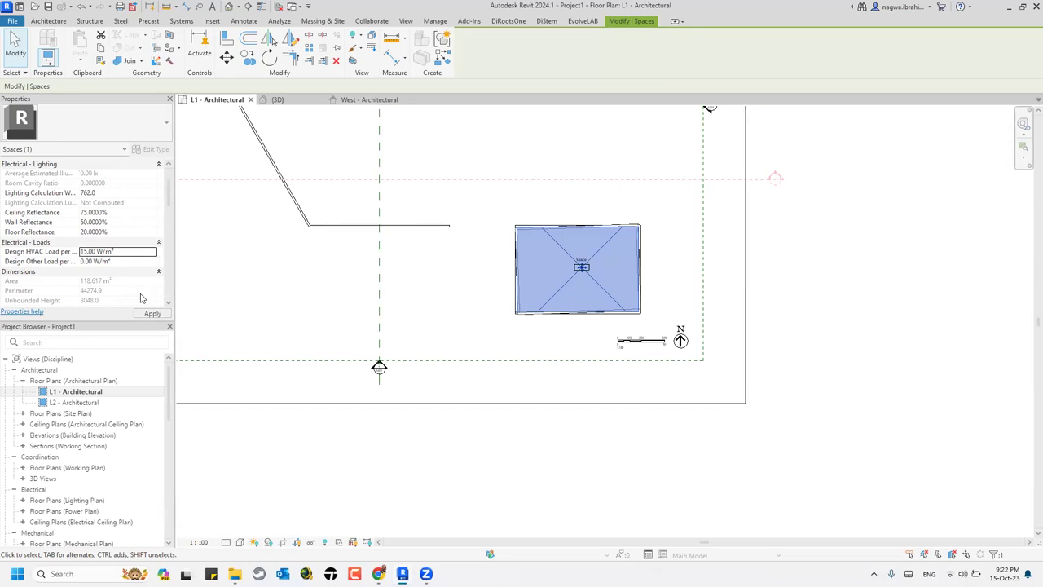
Step: Set the space's Specified Supply Airflow to 200 L/s and its Return Airflow to Specified Supply Airflow
{"action": "scroll", "coordinate": [138, 285], "scroll_direction": "down", "scroll_amount": 3}
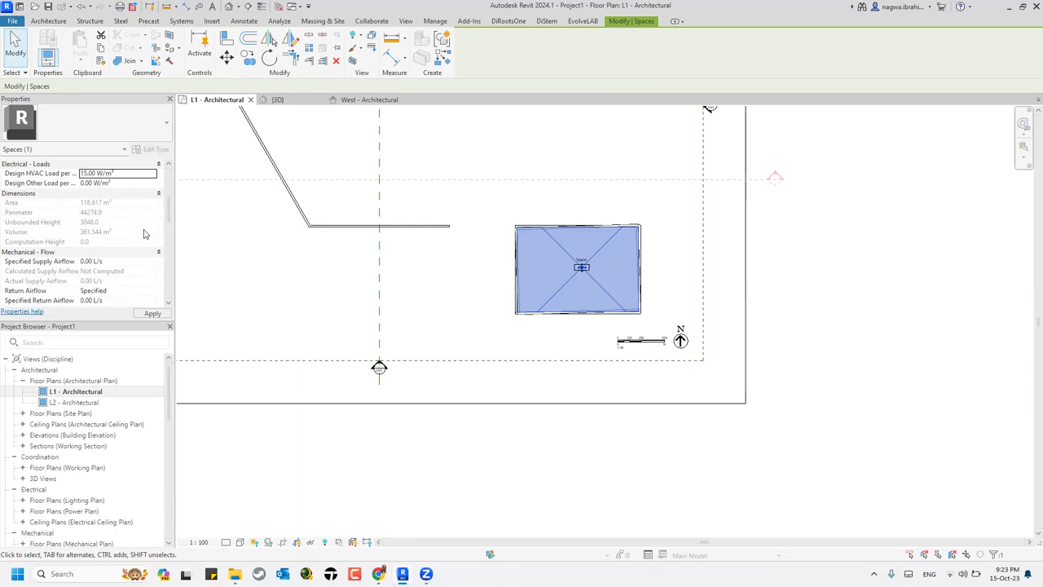
{"action": "scroll", "coordinate": [143, 235], "scroll_direction": "down", "scroll_amount": 2}
{"action": "scroll", "coordinate": [132, 249], "scroll_direction": "down", "scroll_amount": 3}
{"action": "scroll", "coordinate": [131, 249], "scroll_direction": "up", "scroll_amount": 1}
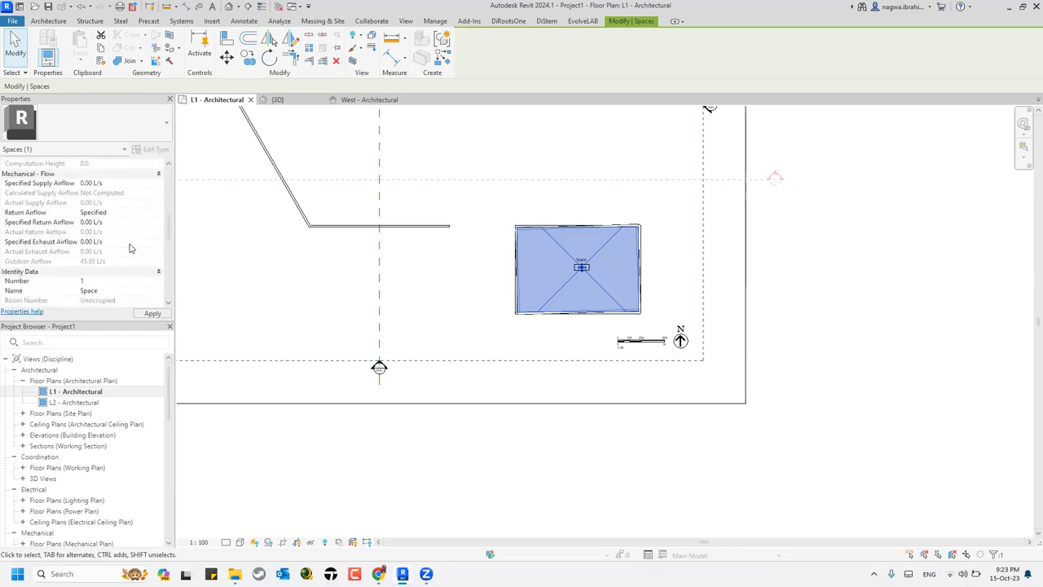
{"action": "left_click", "coordinate": [119, 183]}
{"action": "type", "text": "200"}
{"action": "key", "text": "Return"}
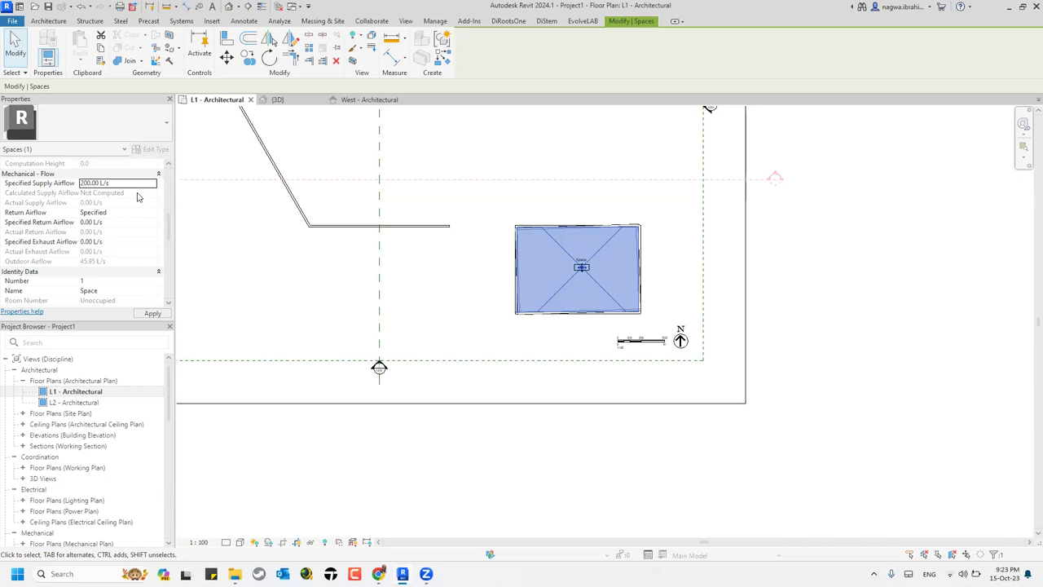
{"action": "left_click", "coordinate": [151, 212]}
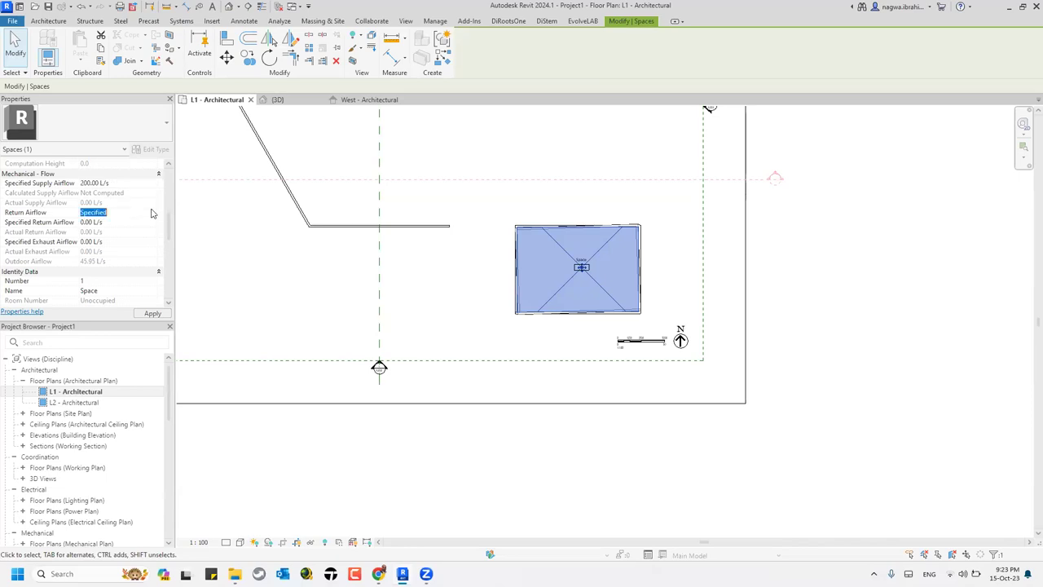
{"action": "left_click", "coordinate": [151, 213]}
{"action": "left_click", "coordinate": [156, 234]}
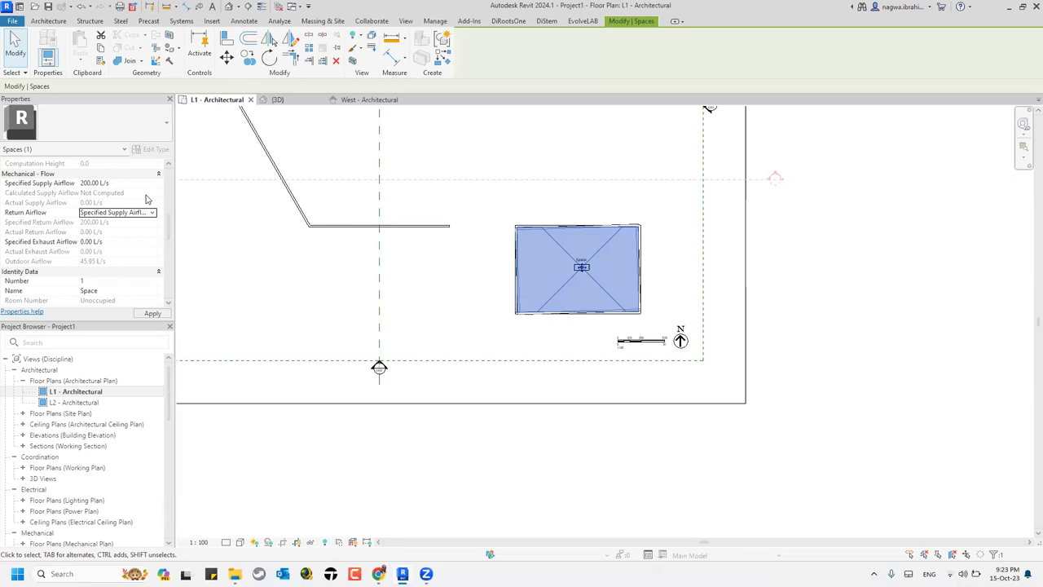
Step: Examine the space's energy analysis parameters, switching Occupiable off and on and reviewing the Condition Type options
{"action": "scroll", "coordinate": [145, 202], "scroll_direction": "down", "scroll_amount": 3}
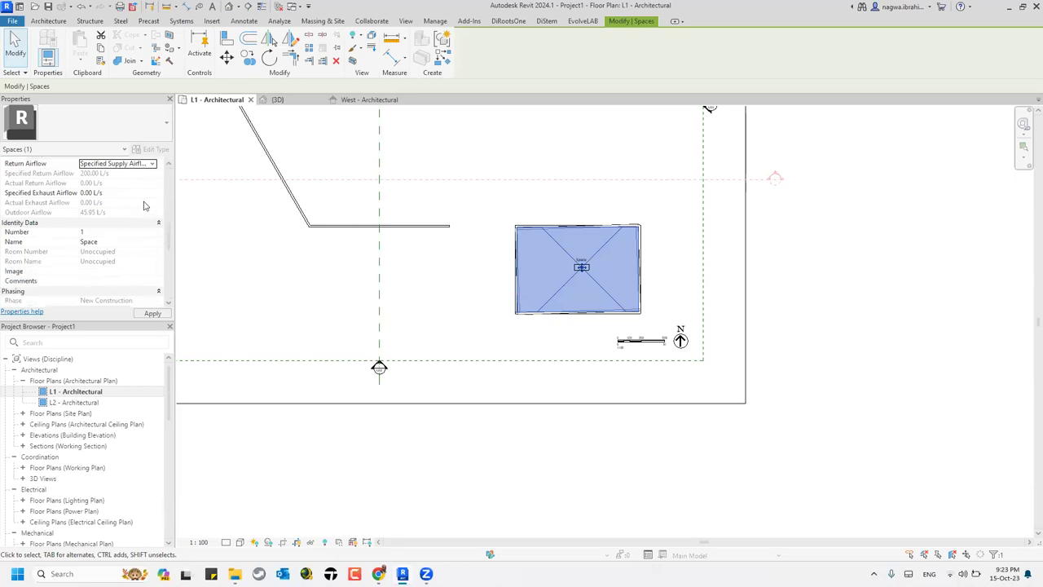
{"action": "scroll", "coordinate": [149, 251], "scroll_direction": "down", "scroll_amount": 3}
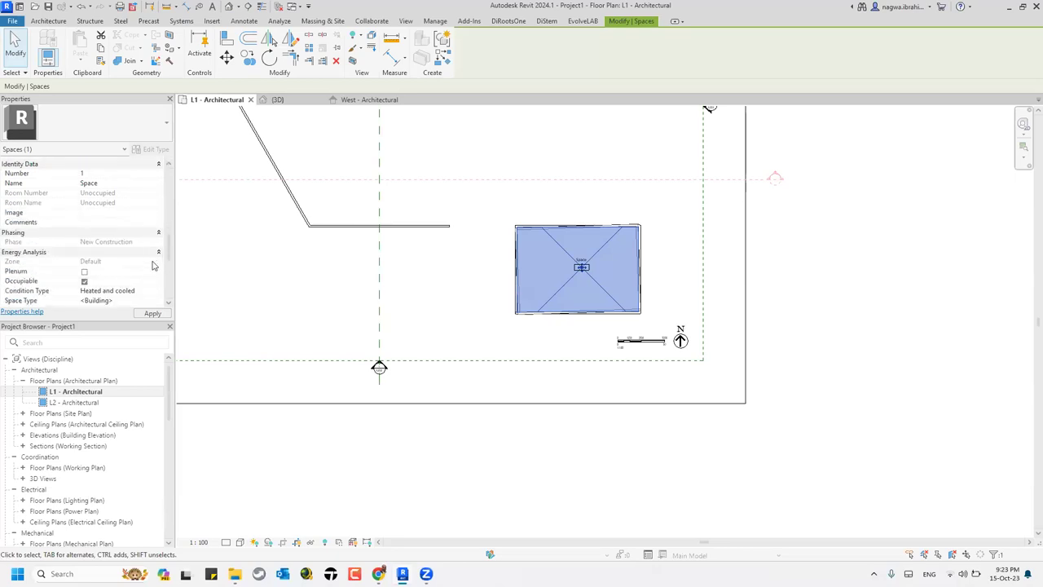
{"action": "scroll", "coordinate": [152, 266], "scroll_direction": "down", "scroll_amount": 3}
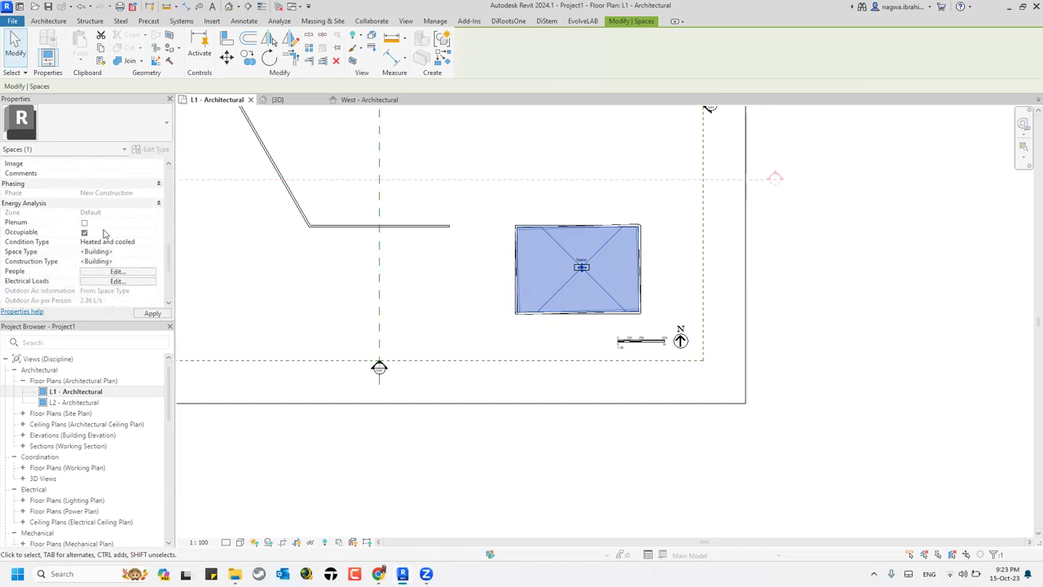
{"action": "left_click", "coordinate": [84, 233]}
{"action": "left_click", "coordinate": [84, 233]}
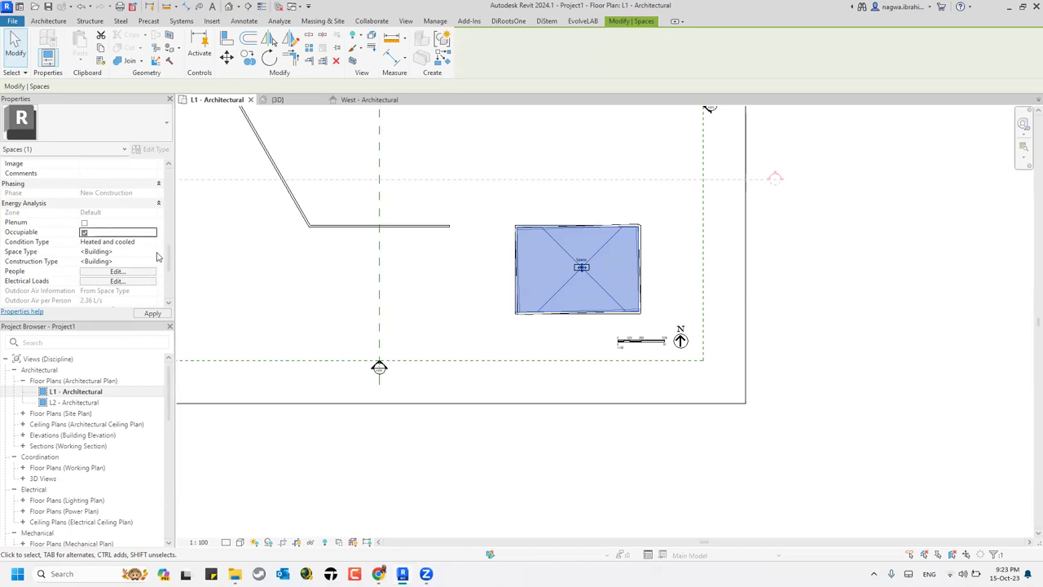
{"action": "left_click", "coordinate": [150, 244]}
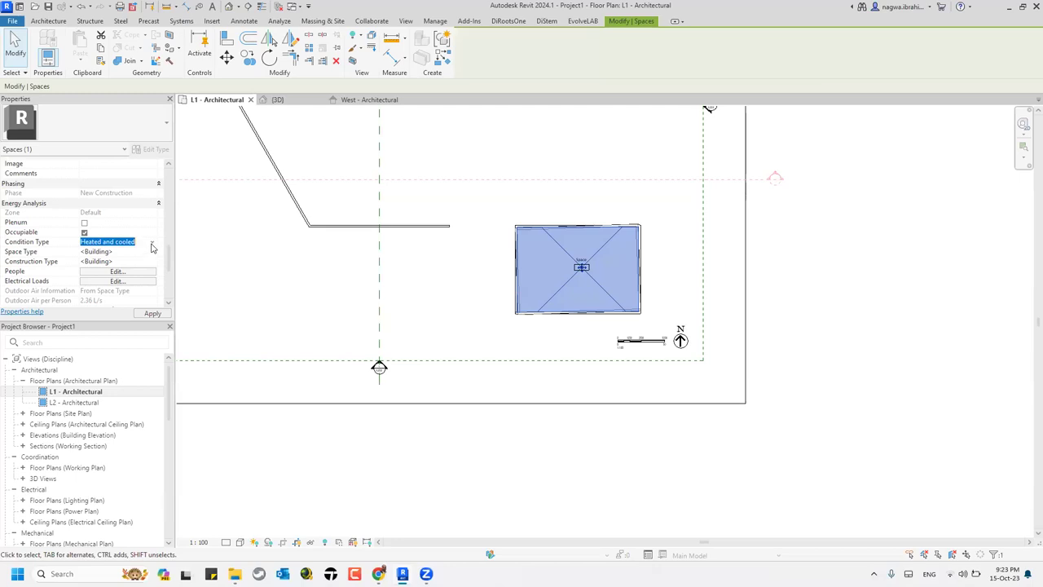
{"action": "left_click", "coordinate": [152, 245]}
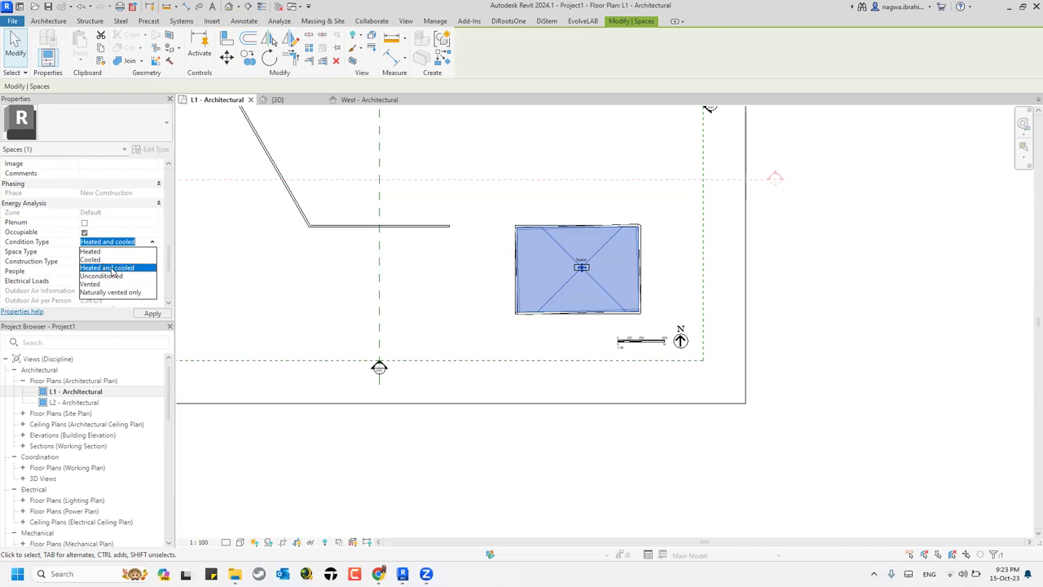
{"action": "left_click", "coordinate": [24, 243]}
Step: Examine the Space Type energy parameters for Audience/Seating Area - Auditorium and Bank Customer Area, and close without applying
{"action": "left_click", "coordinate": [122, 252]}
{"action": "left_click", "coordinate": [153, 252]}
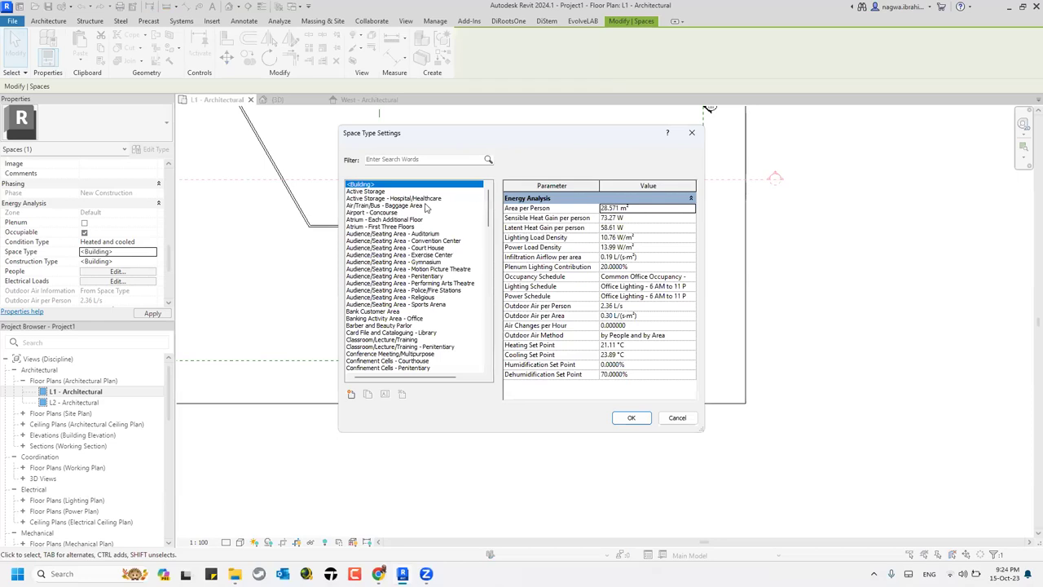
{"action": "left_click", "coordinate": [424, 234]}
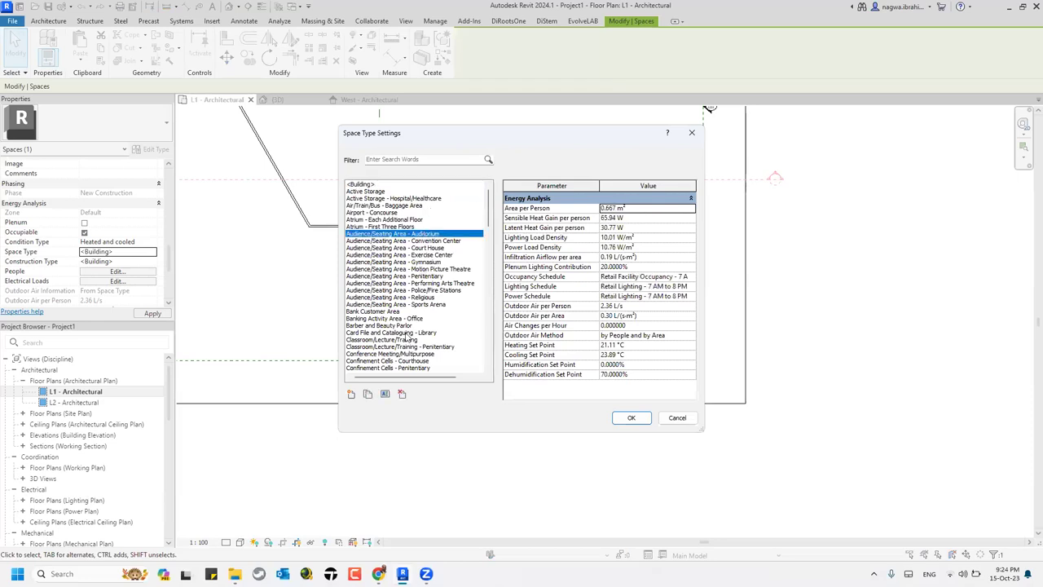
{"action": "left_click", "coordinate": [372, 312]}
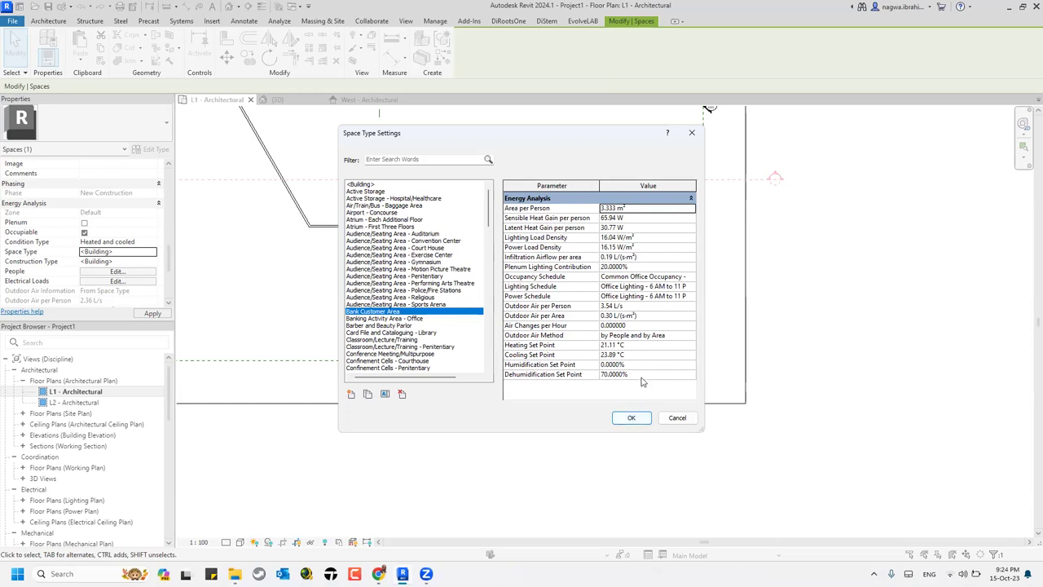
{"action": "left_click", "coordinate": [692, 132]}
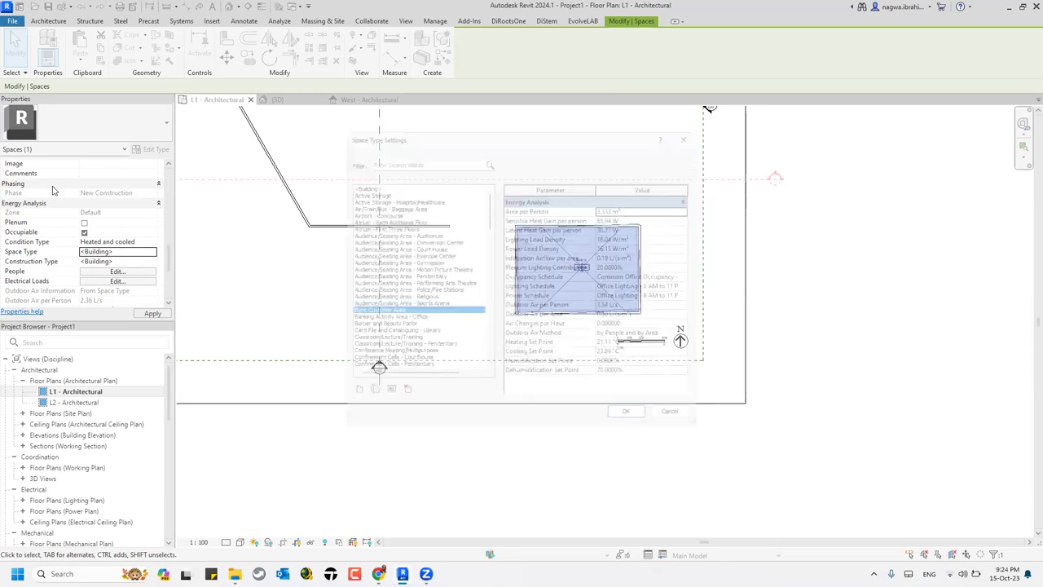
Step: Review the space's Construction Type and People settings without changes, and clear the space selection
{"action": "left_click", "coordinate": [122, 261]}
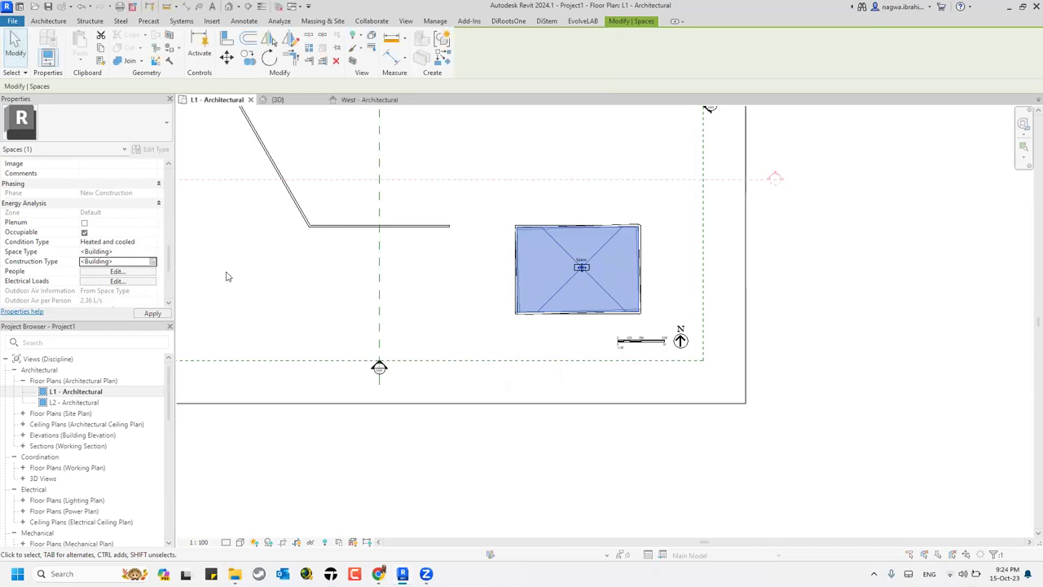
{"action": "left_click", "coordinate": [153, 261]}
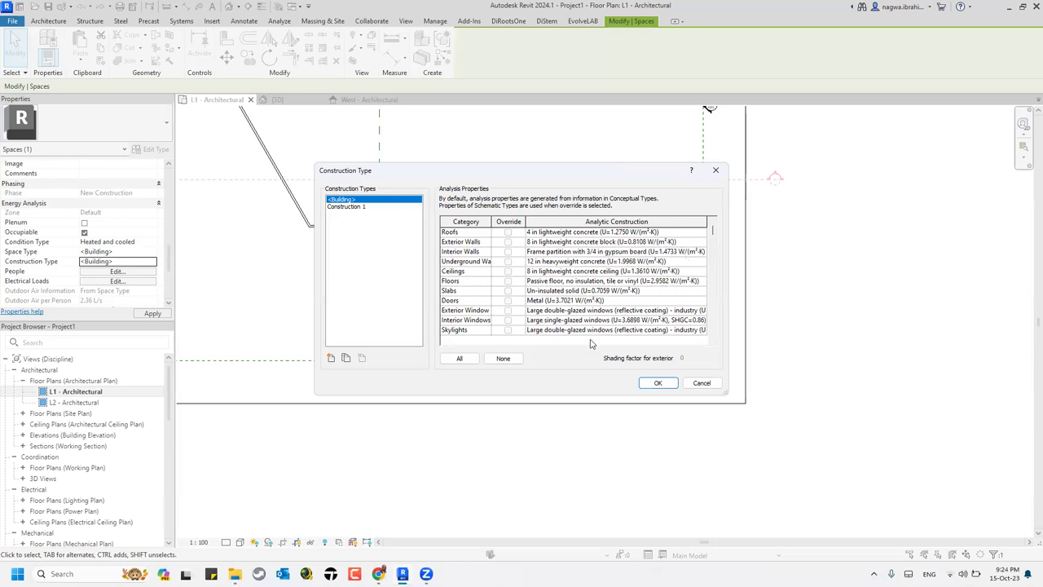
{"action": "left_click", "coordinate": [663, 388]}
{"action": "left_click", "coordinate": [127, 272]}
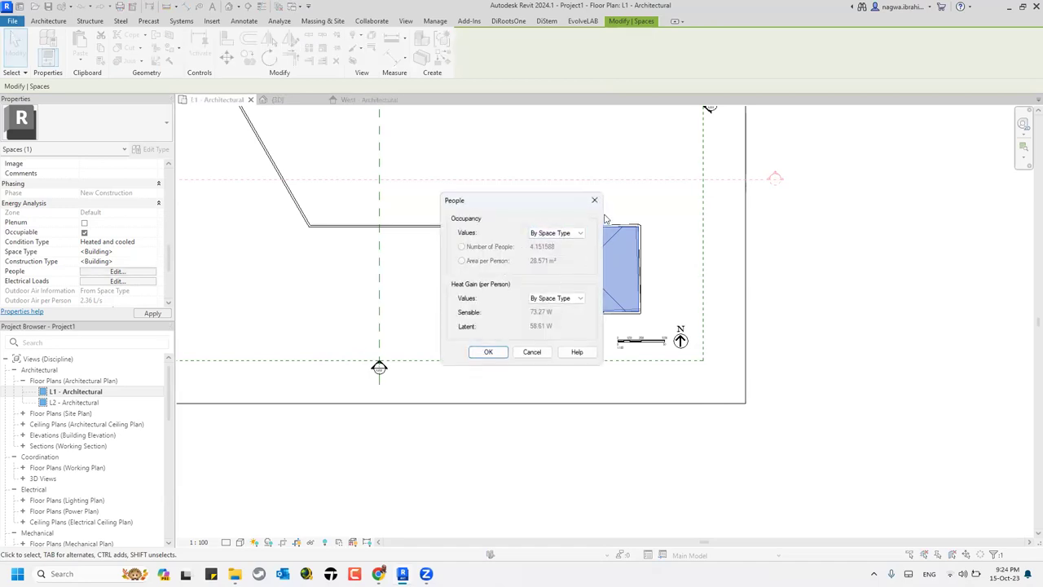
{"action": "left_click", "coordinate": [594, 200]}
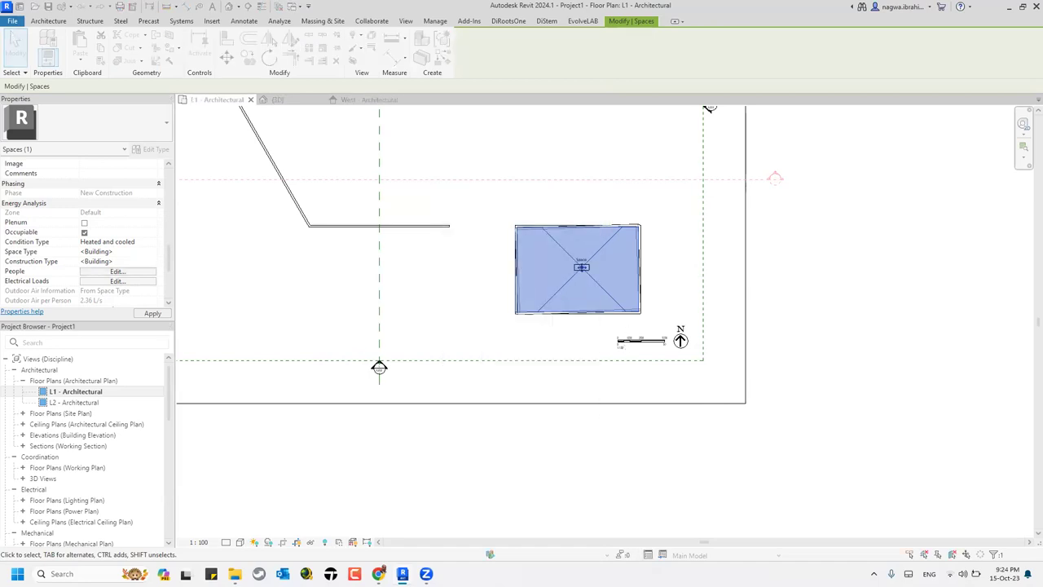
{"action": "left_click", "coordinate": [733, 486]}
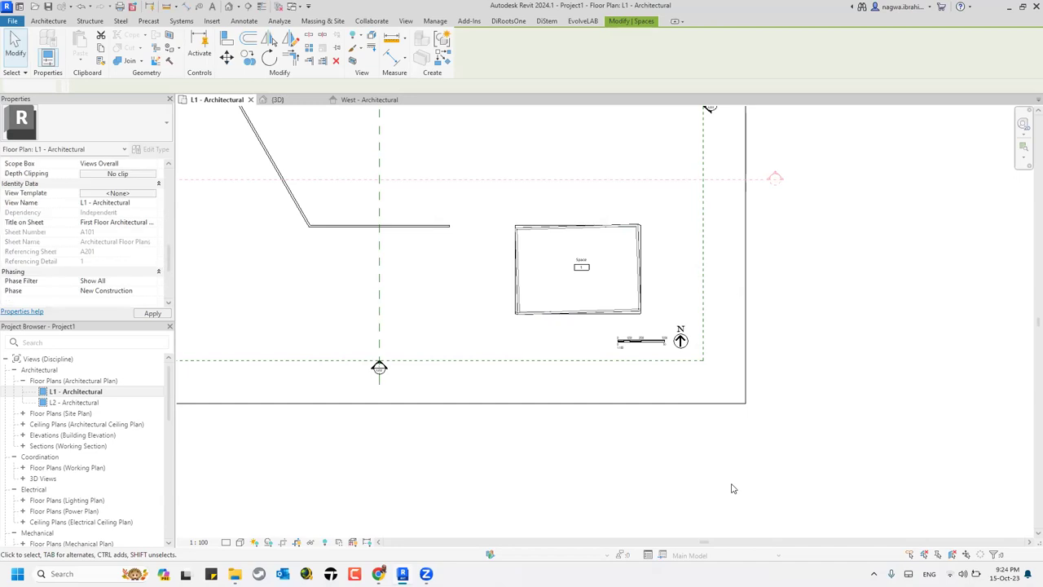
{"action": "left_click", "coordinate": [616, 300]}
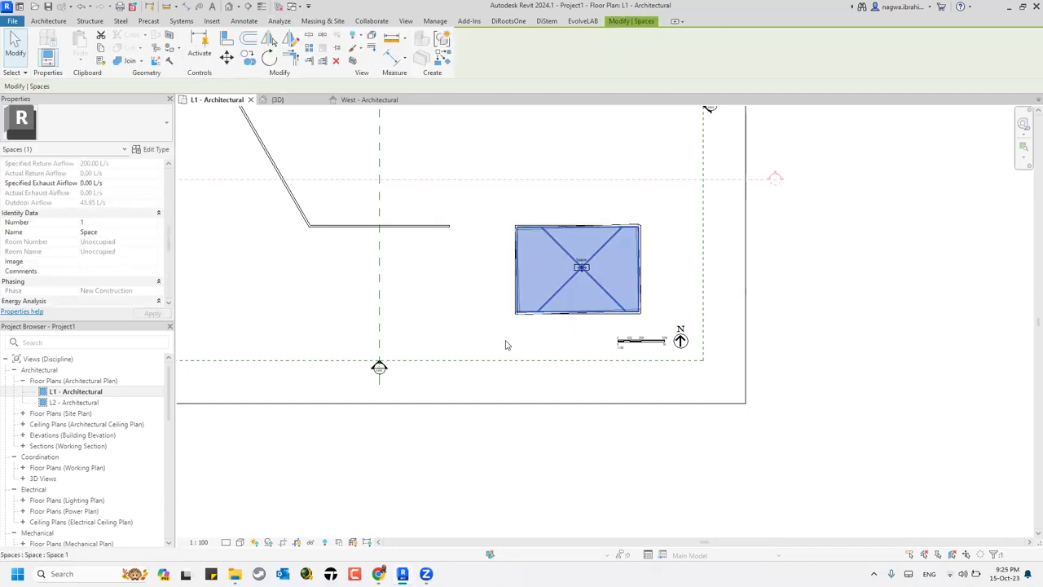
{"action": "left_click", "coordinate": [855, 194]}
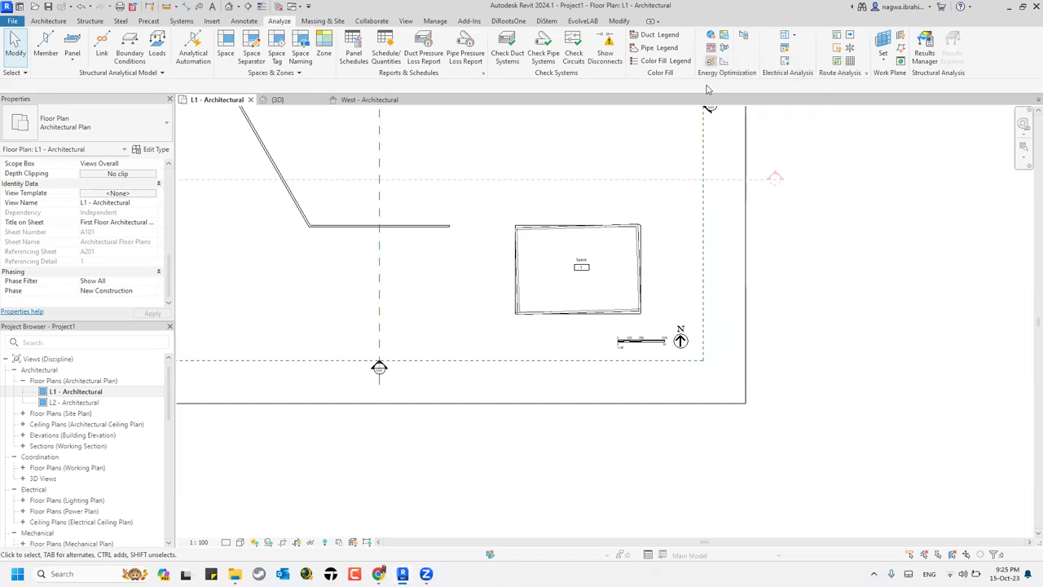
Step: Create the Energy Analytical Model, saving the project as Project1.rvt in Documents over the existing file
{"action": "left_click", "coordinate": [710, 62]}
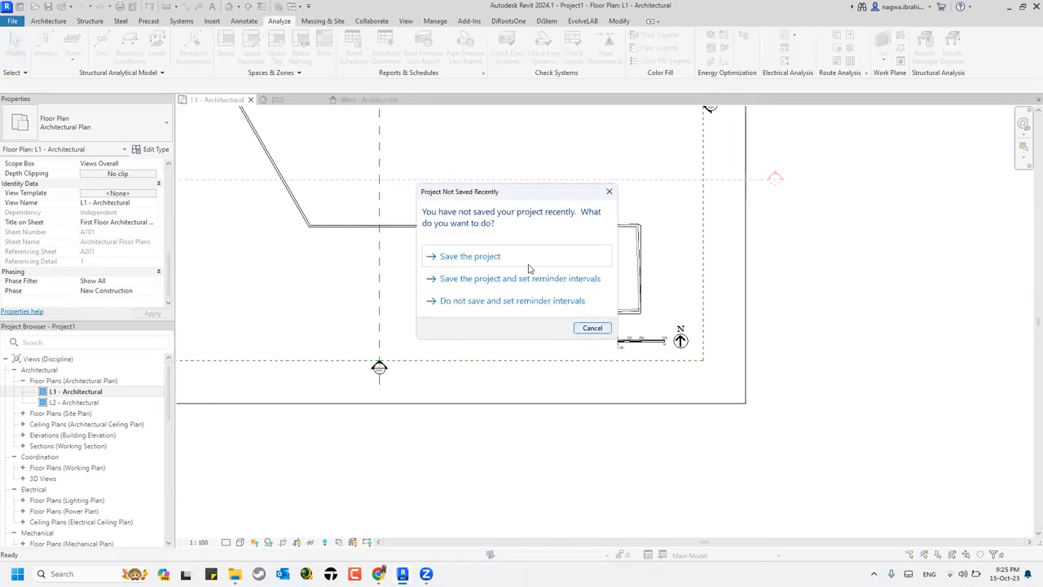
{"action": "left_click", "coordinate": [487, 254]}
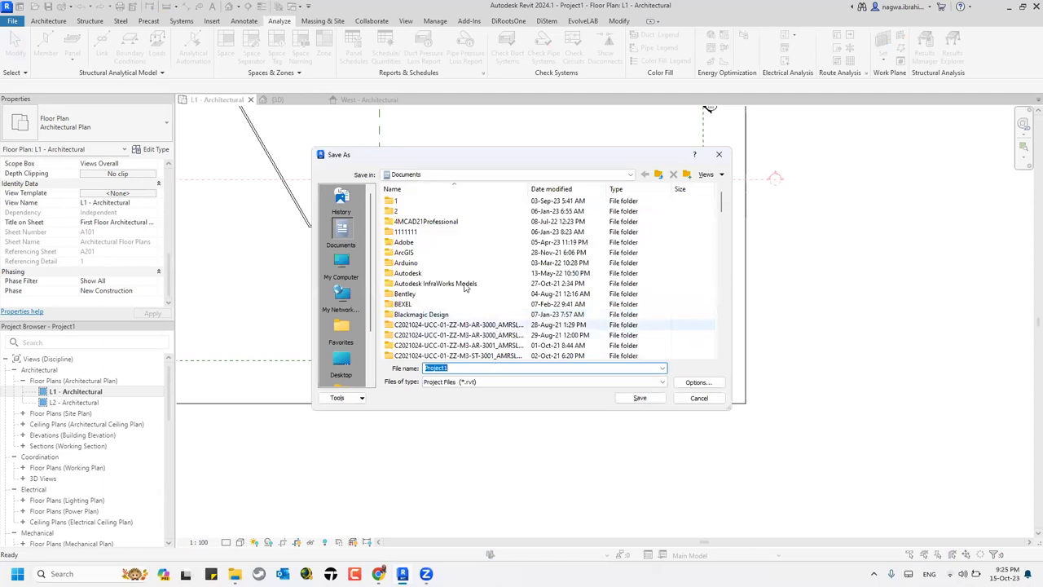
{"action": "left_click", "coordinate": [643, 397]}
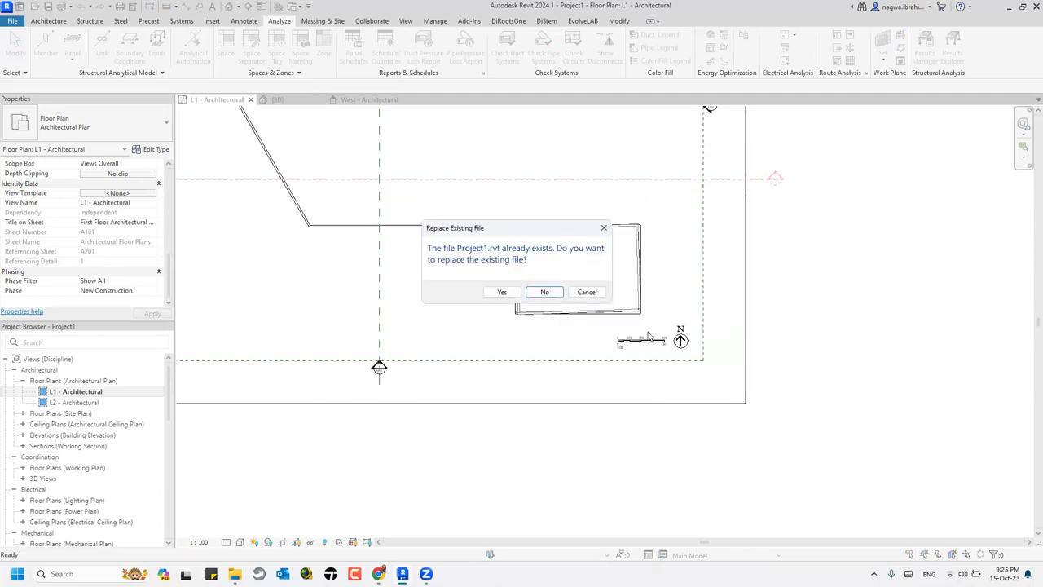
{"action": "left_click", "coordinate": [512, 292]}
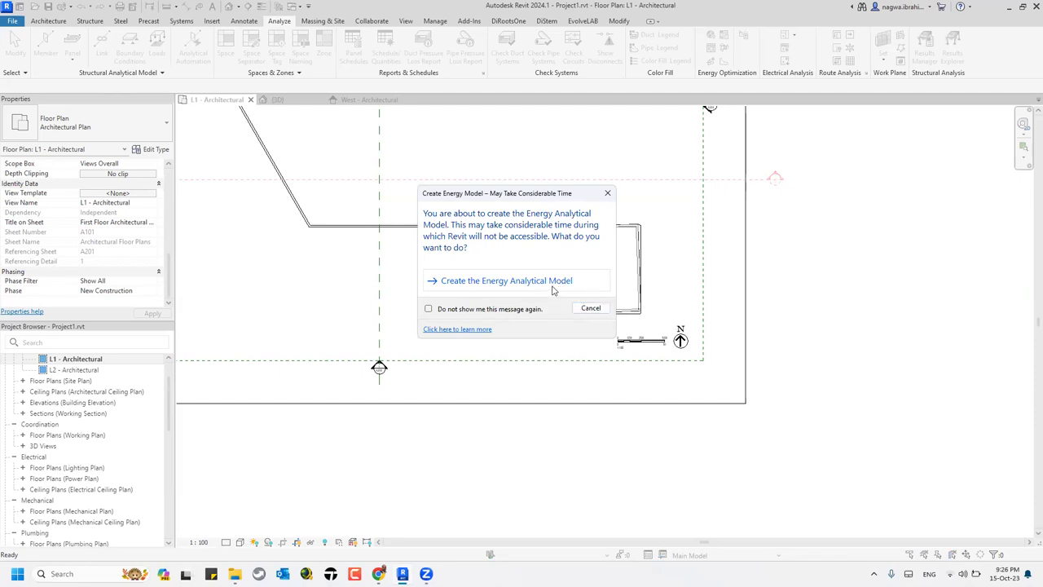
{"action": "left_click", "coordinate": [552, 281]}
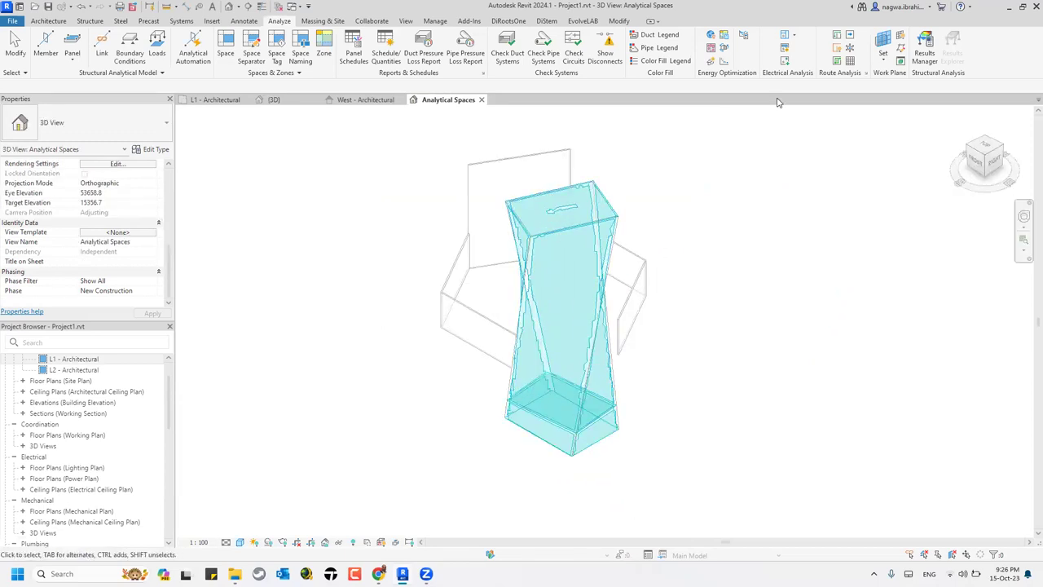
Step: Run a Systems Analysis with the Annual Building Energy Simulation workflow
{"action": "left_click", "coordinate": [724, 37]}
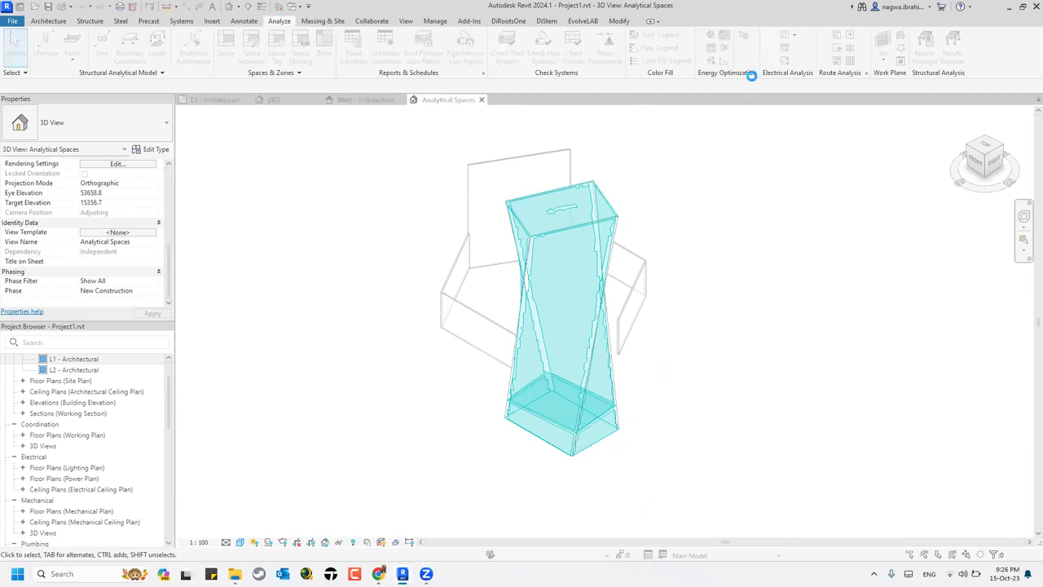
{"action": "left_click", "coordinate": [219, 179]}
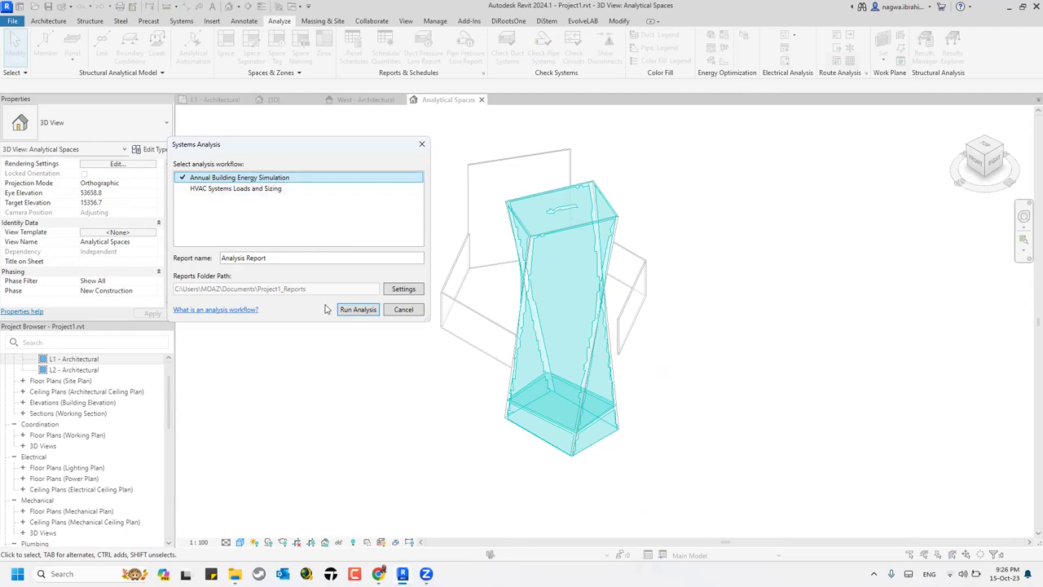
{"action": "left_click", "coordinate": [372, 311]}
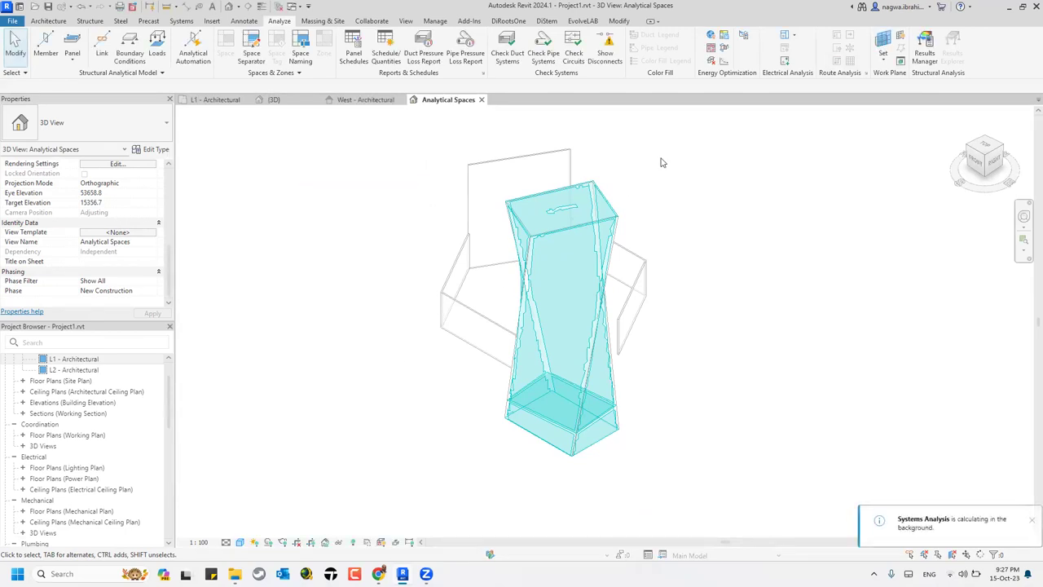
Step: Generate the Insight energy simulation using the existing Energy Analytical Model, and accept the additional terms
{"action": "left_click", "coordinate": [724, 49]}
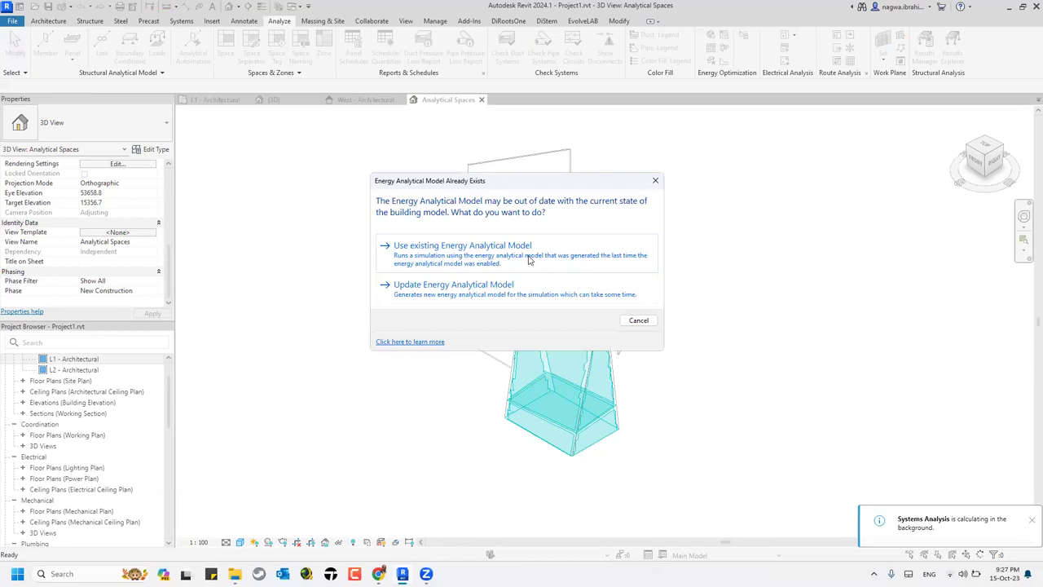
{"action": "left_click", "coordinate": [528, 259]}
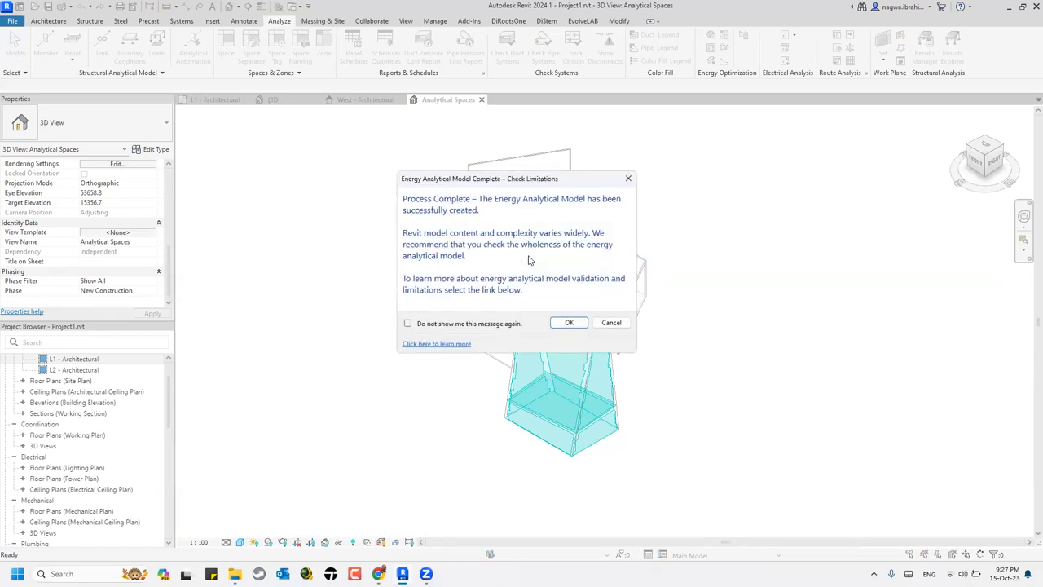
{"action": "left_click", "coordinate": [568, 323]}
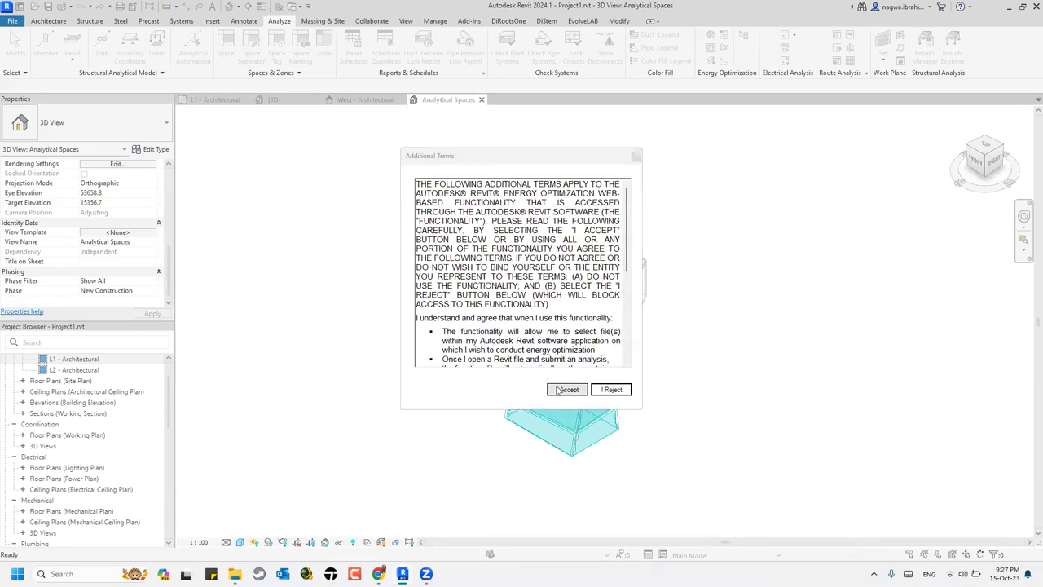
{"action": "left_click", "coordinate": [566, 389]}
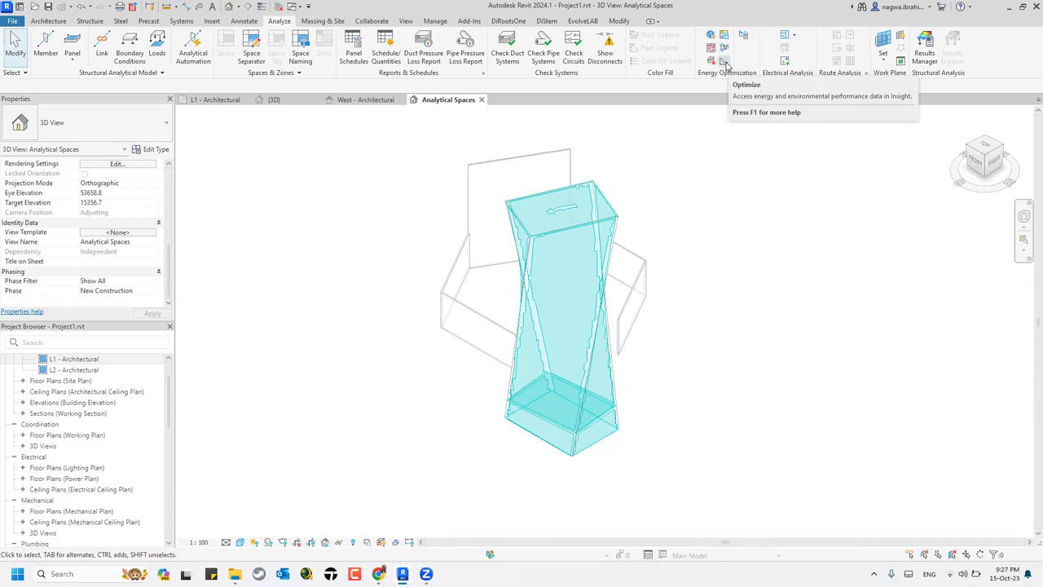
Step: Switch to Chrome and find the Green Building Studio site in a new tab by searching for "greenstudio autodesk"
{"action": "key", "text": "alt+Tab"}
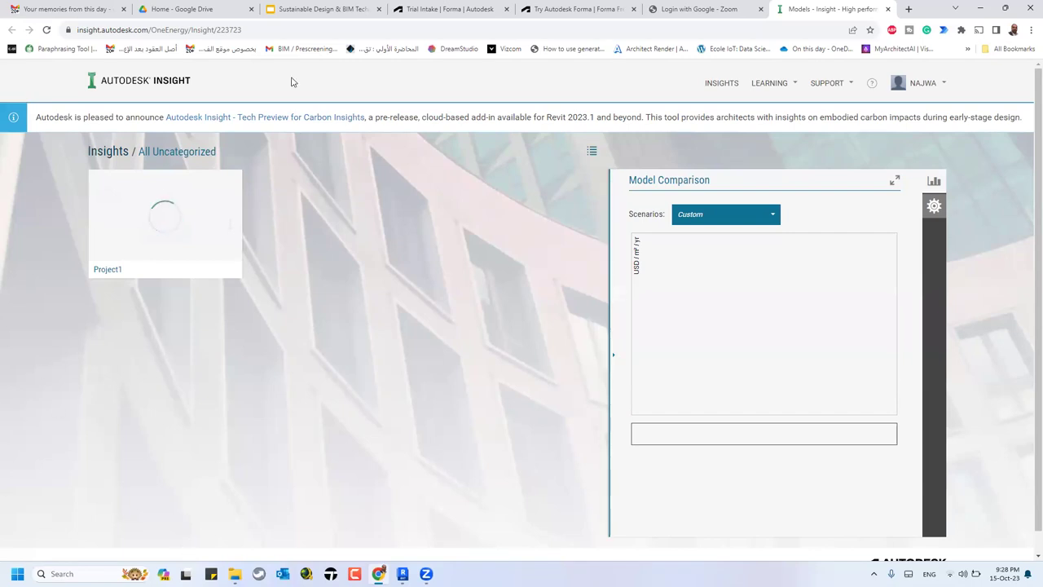
{"action": "left_click", "coordinate": [909, 10]}
{"action": "type", "text": "g"}
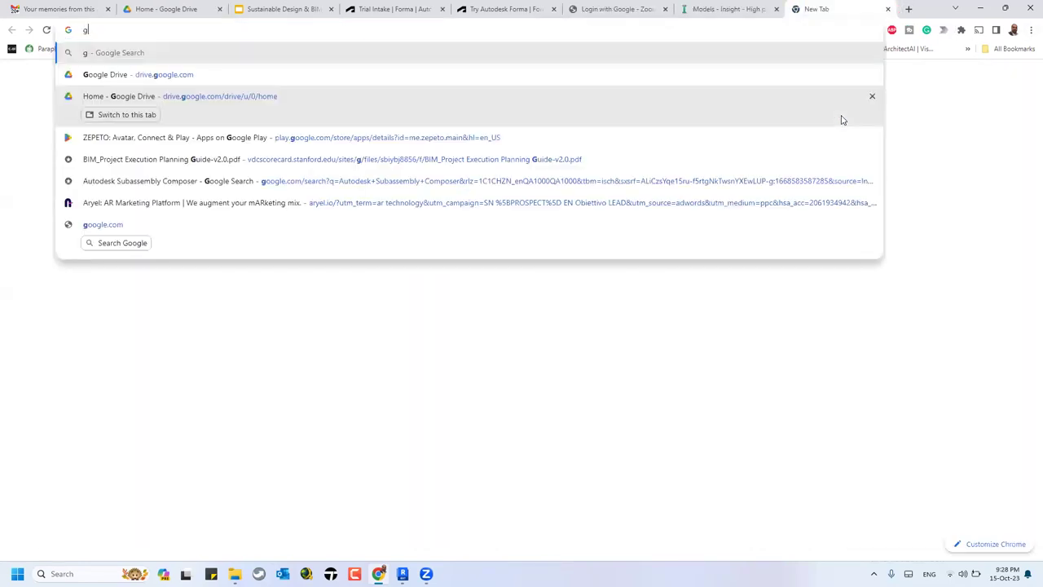
{"action": "type", "text": "reenstudio "}
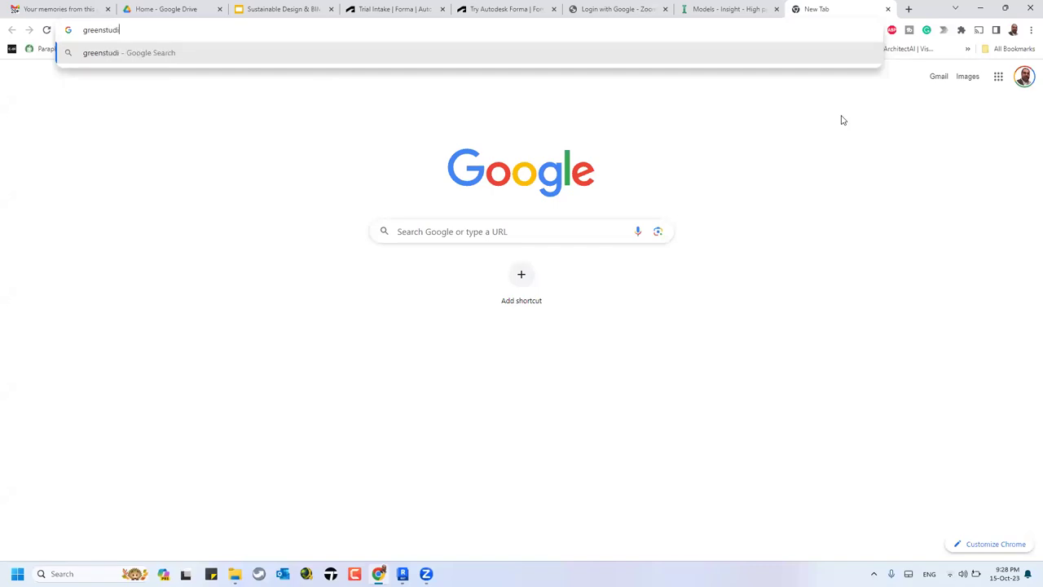
{"action": "type", "text": "autodesk"}
{"action": "key", "text": "Return"}
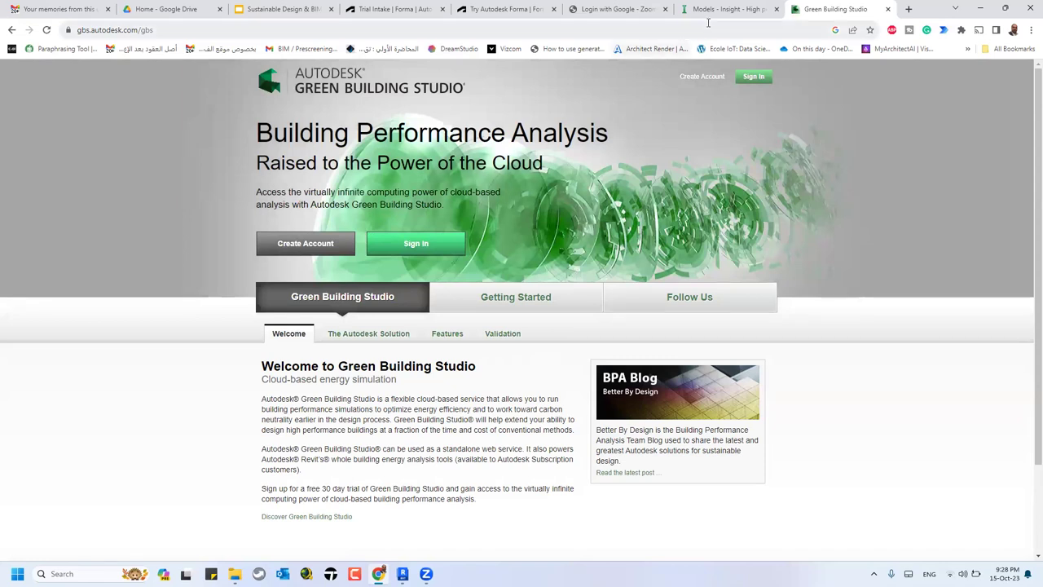
Step: Check the Insight page, sign in to Green Building Studio, and open Project1's run list with its alternate runs
{"action": "left_click", "coordinate": [729, 8]}
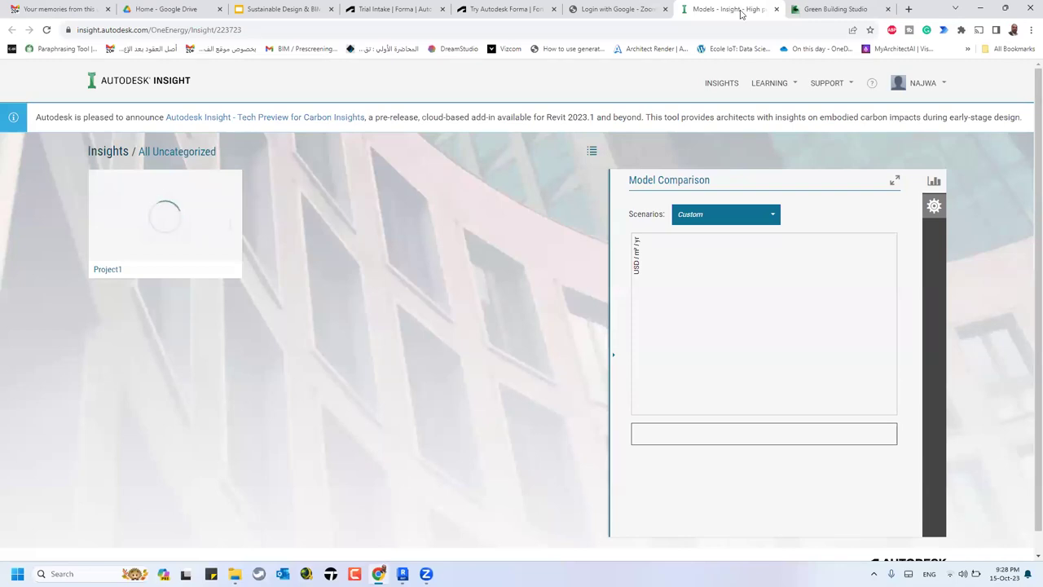
{"action": "left_click", "coordinate": [831, 9]}
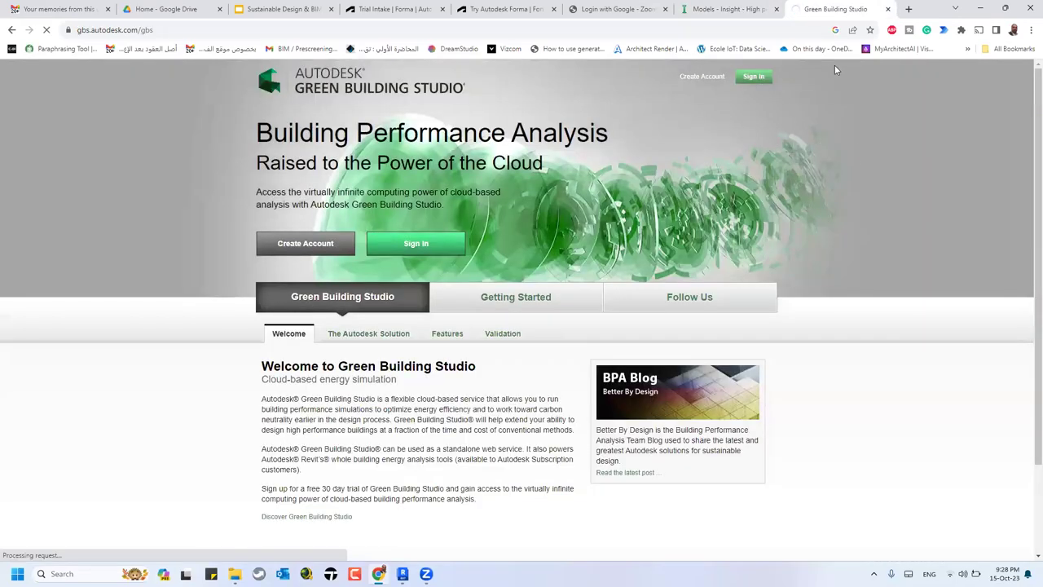
{"action": "left_click", "coordinate": [766, 80]}
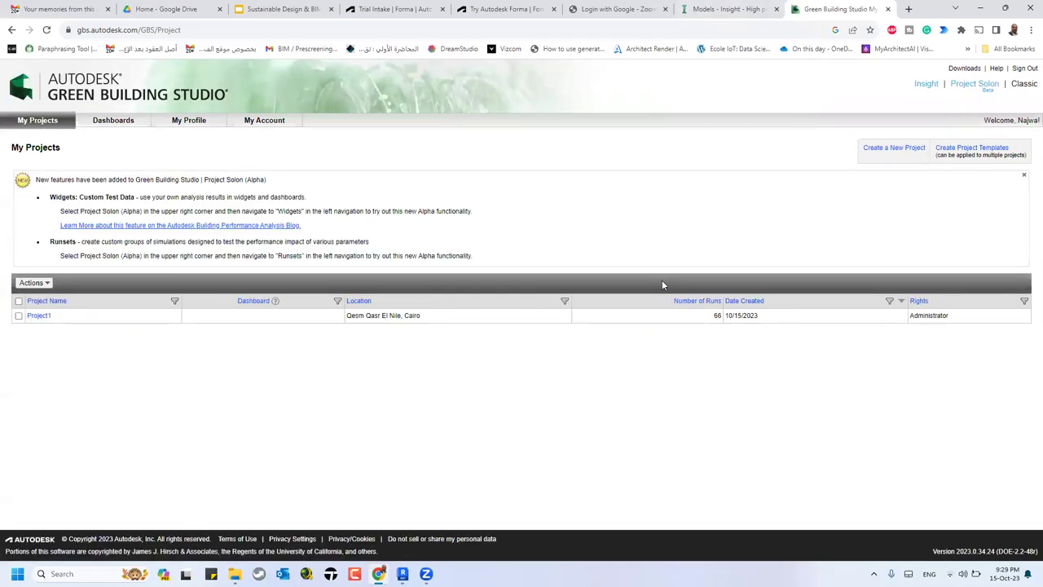
{"action": "left_click", "coordinate": [39, 316]}
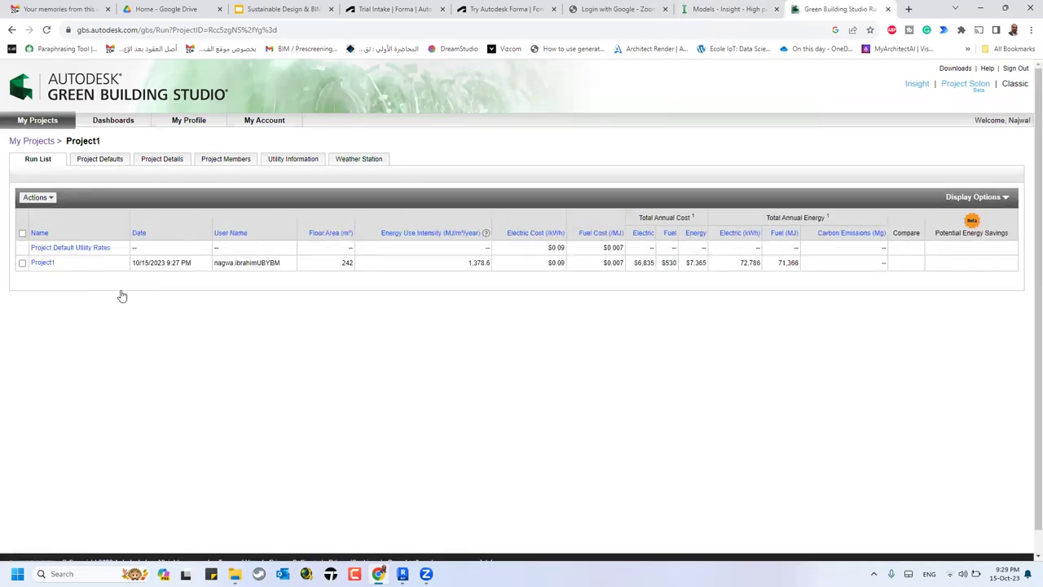
{"action": "left_click", "coordinate": [46, 263]}
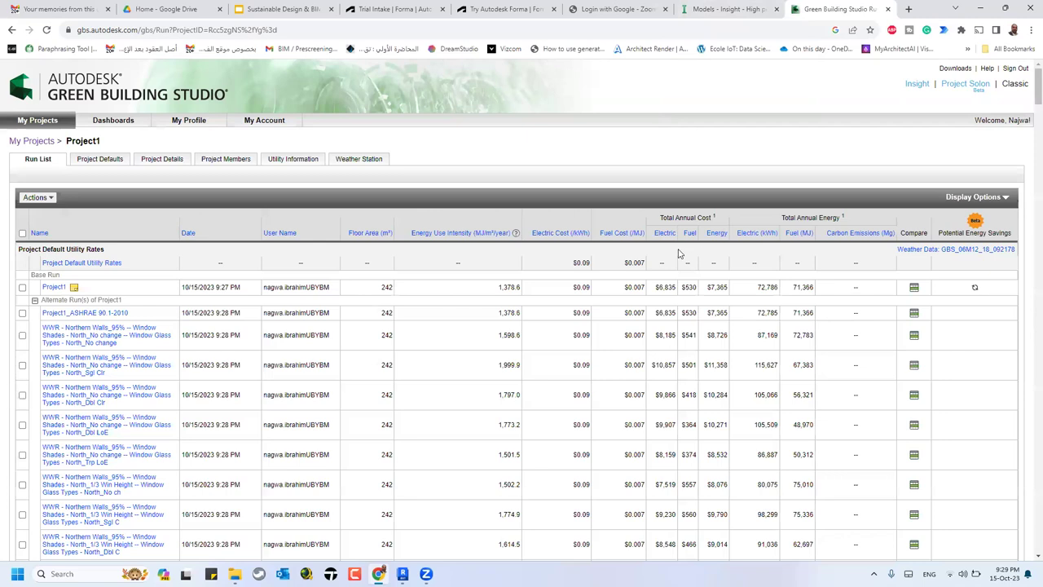
Step: Review Project1's Building and Spaces defaults and its project details
{"action": "left_click", "coordinate": [108, 160]}
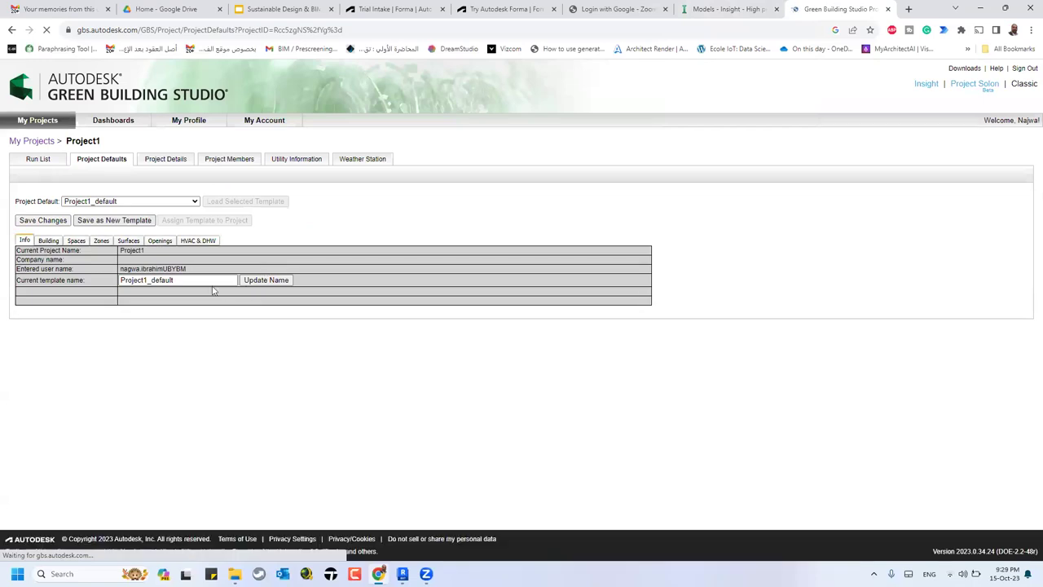
{"action": "left_click", "coordinate": [48, 241]}
{"action": "left_click", "coordinate": [76, 241]}
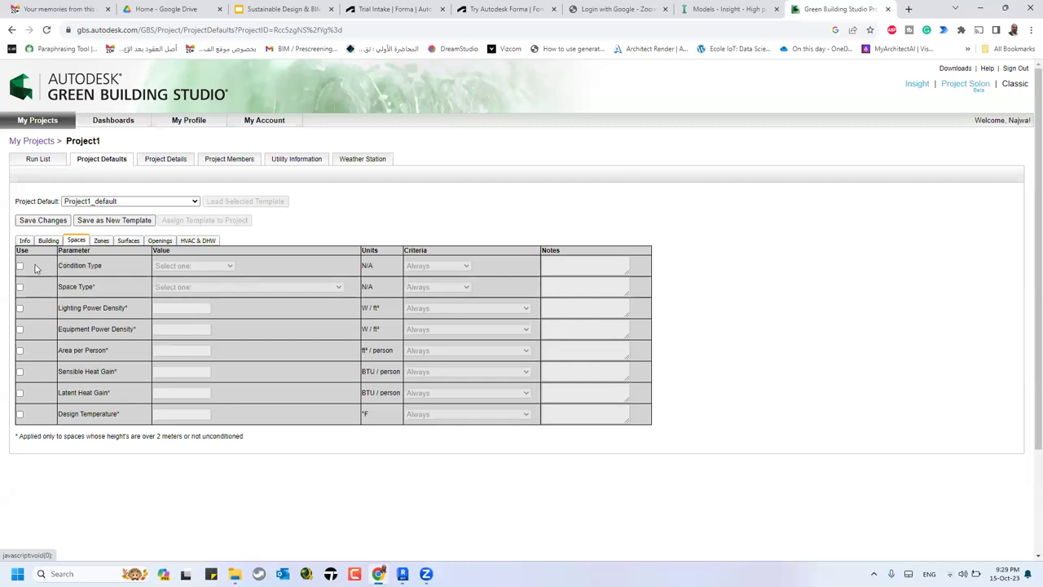
{"action": "left_click", "coordinate": [170, 161]}
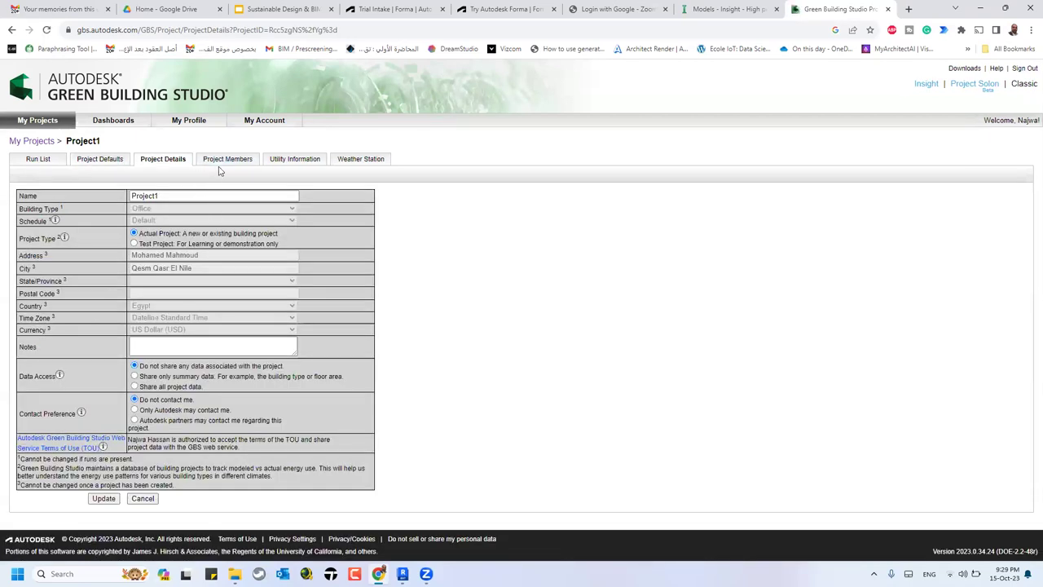
Step: Open Project1's weather station data and examine the summary's temperature, wind rose, humidity, sky cover and radiation charts
{"action": "left_click", "coordinate": [283, 160]}
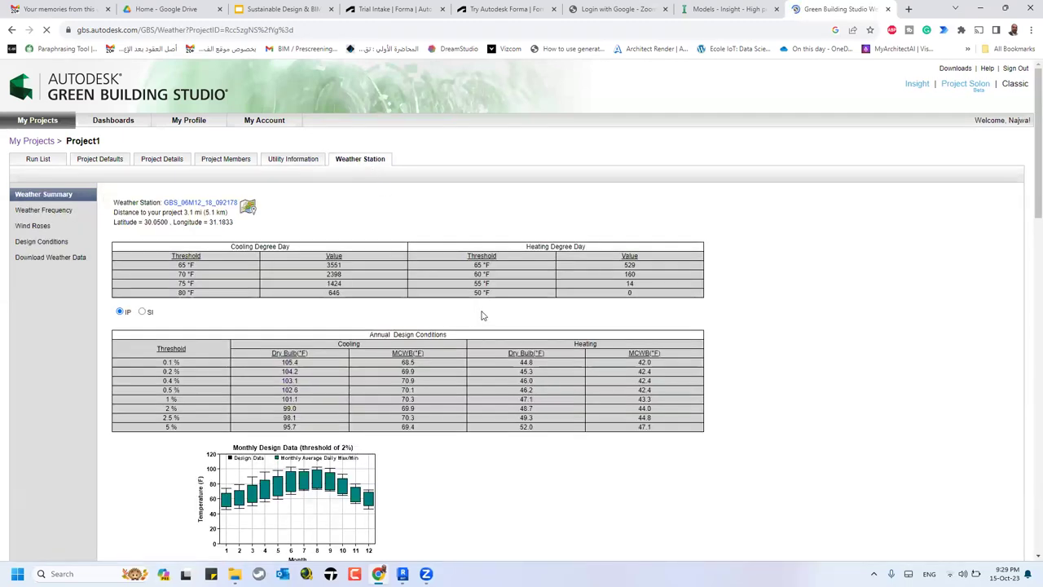
{"action": "scroll", "coordinate": [440, 489], "scroll_direction": "down", "scroll_amount": 4}
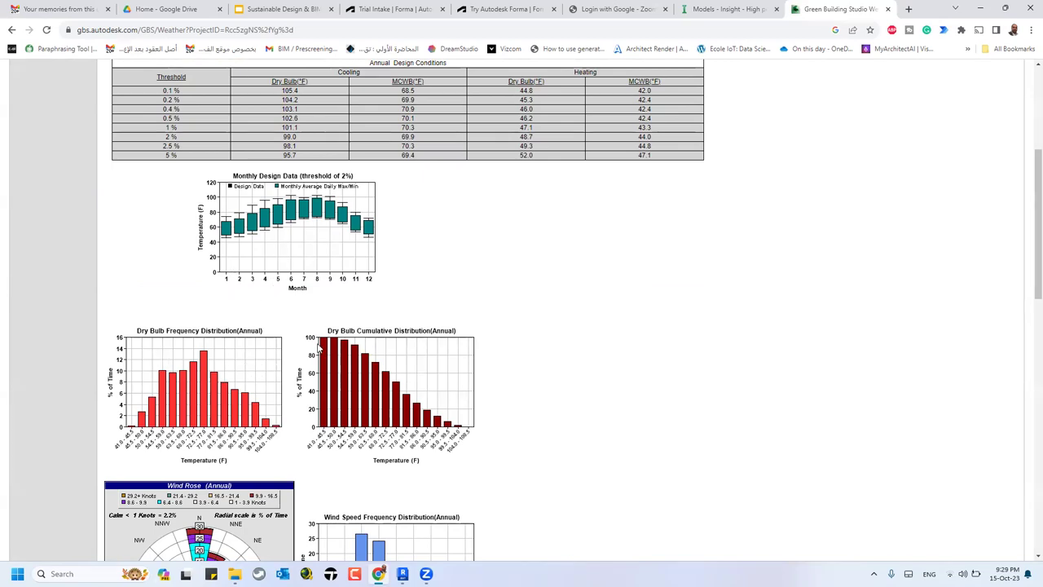
{"action": "scroll", "coordinate": [280, 276], "scroll_direction": "down", "scroll_amount": 4}
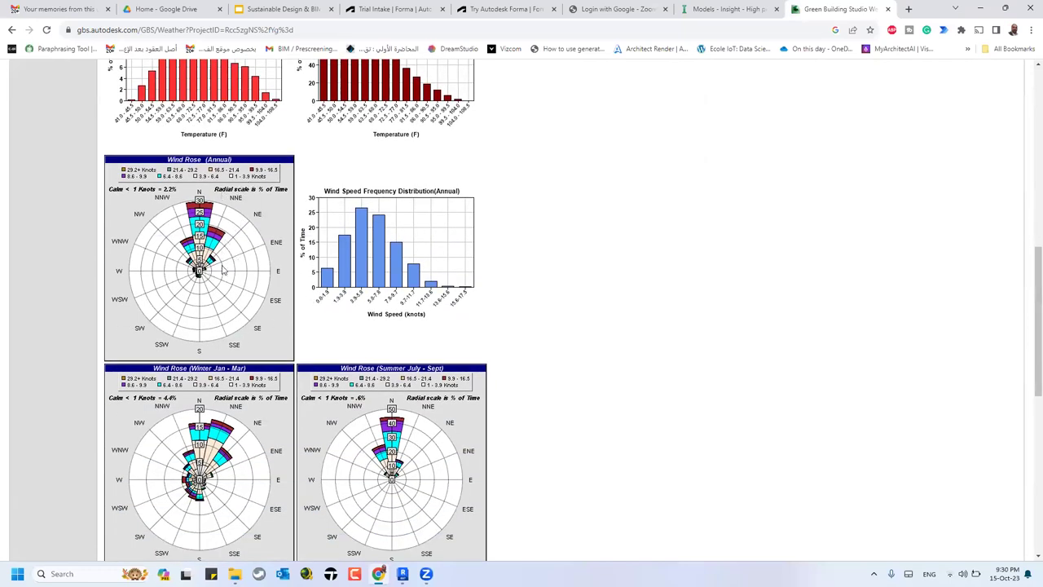
{"action": "scroll", "coordinate": [250, 245], "scroll_direction": "down", "scroll_amount": 3}
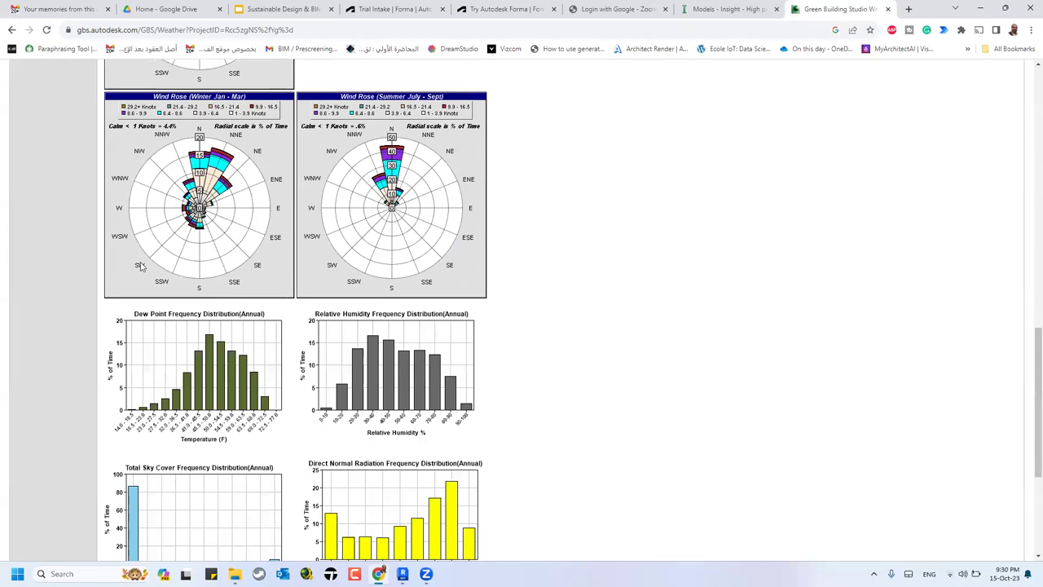
{"action": "scroll", "coordinate": [195, 260], "scroll_direction": "down", "scroll_amount": 3}
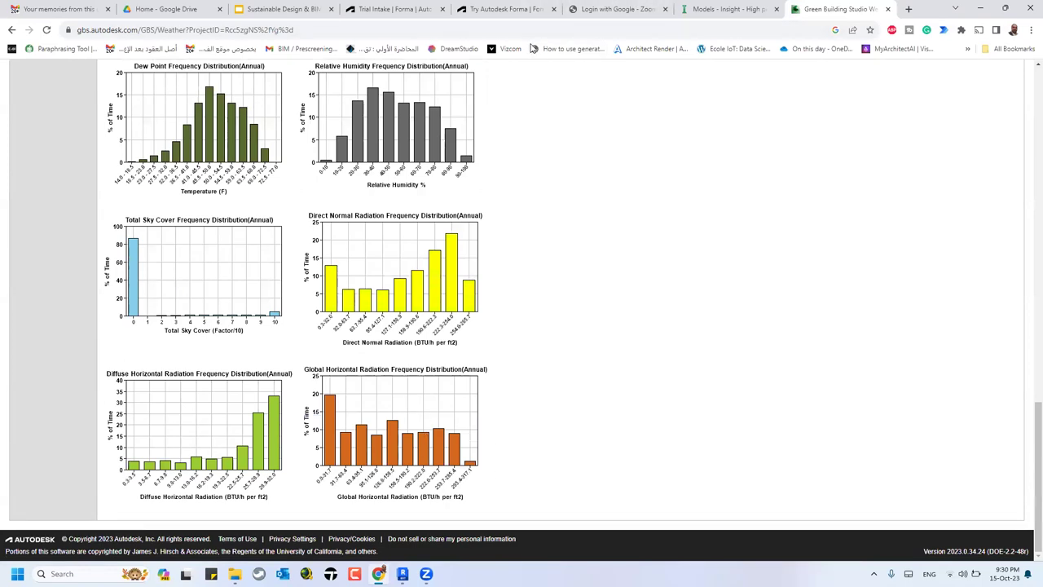
{"action": "scroll", "coordinate": [413, 278], "scroll_direction": "up", "scroll_amount": 2}
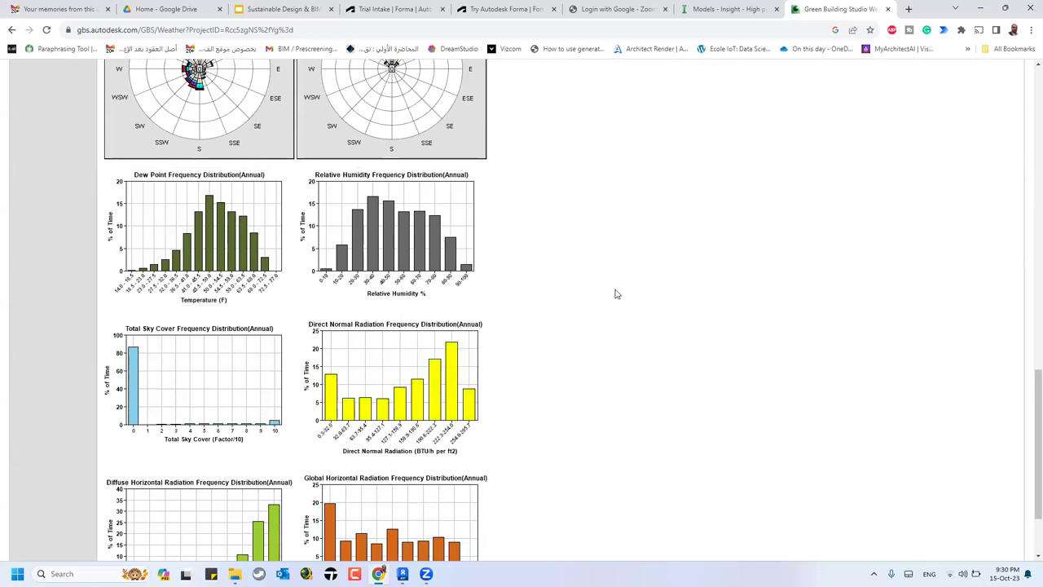
{"action": "scroll", "coordinate": [617, 293], "scroll_direction": "up", "scroll_amount": 15}
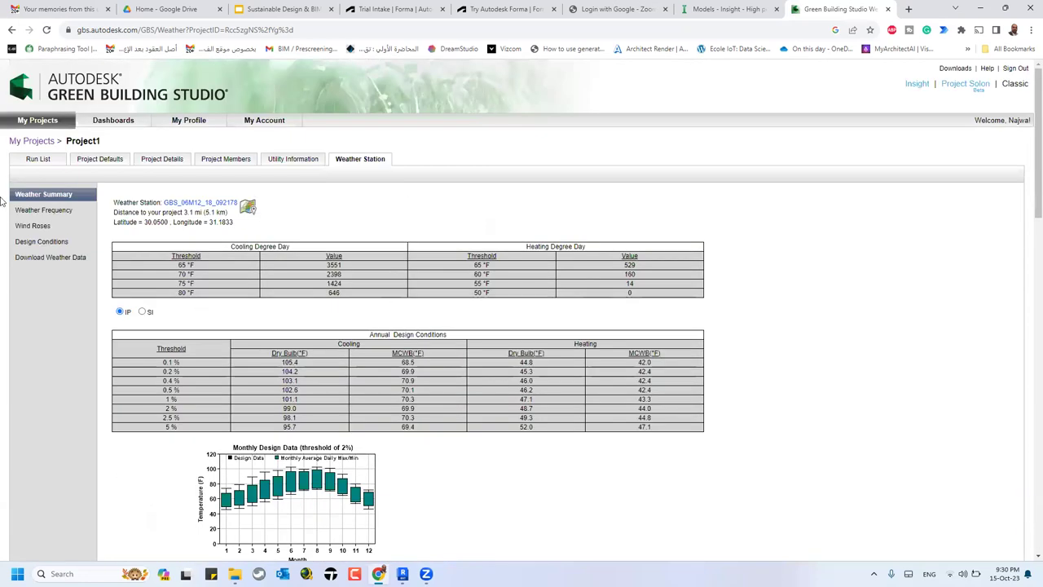
Step: Set the weather station's Design Conditions threshold to 5 %, and return to the Autodesk Insight page
{"action": "left_click", "coordinate": [41, 242]}
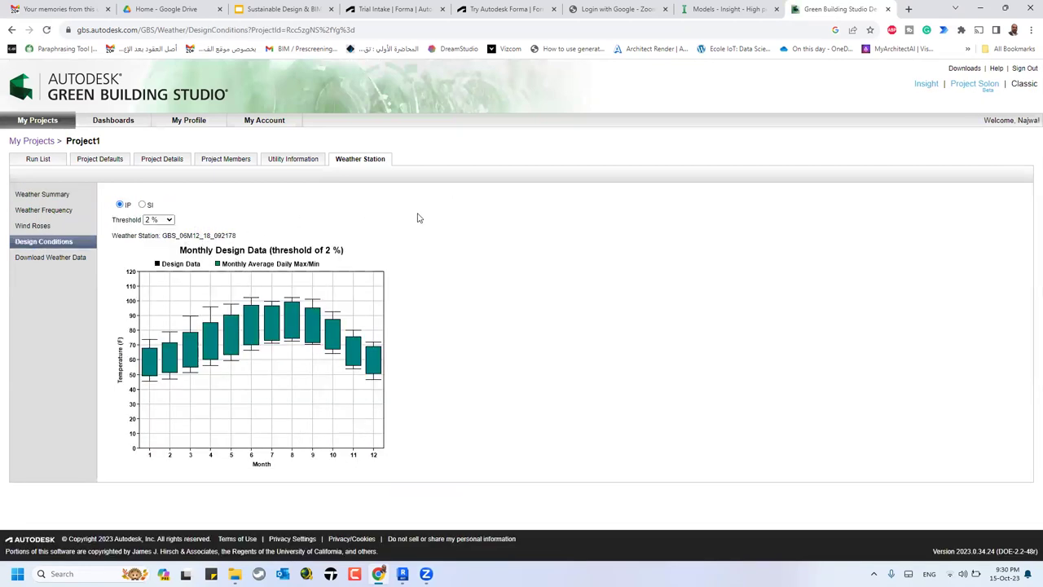
{"action": "left_click", "coordinate": [154, 220]}
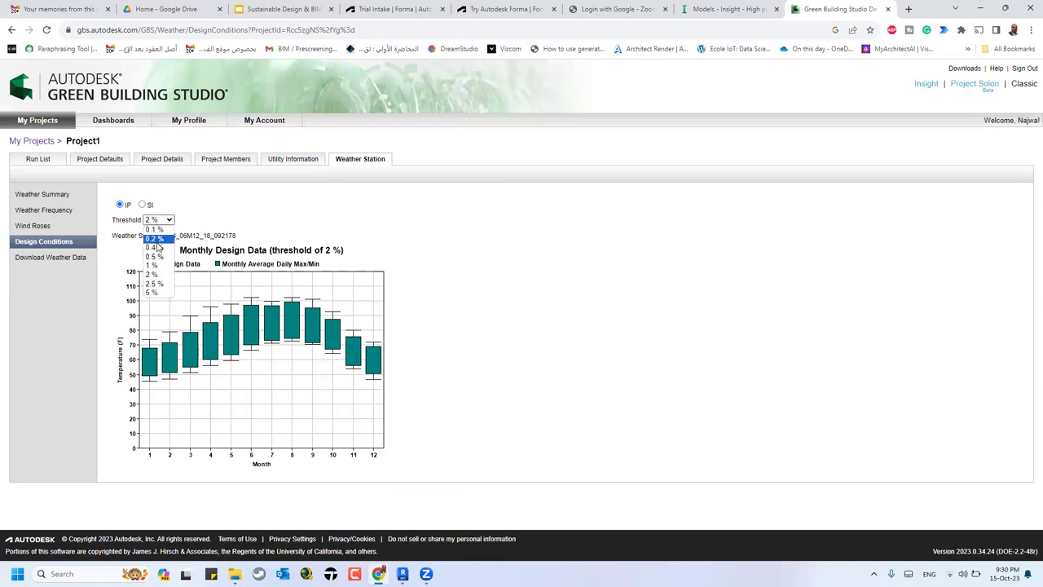
{"action": "left_click", "coordinate": [152, 293]}
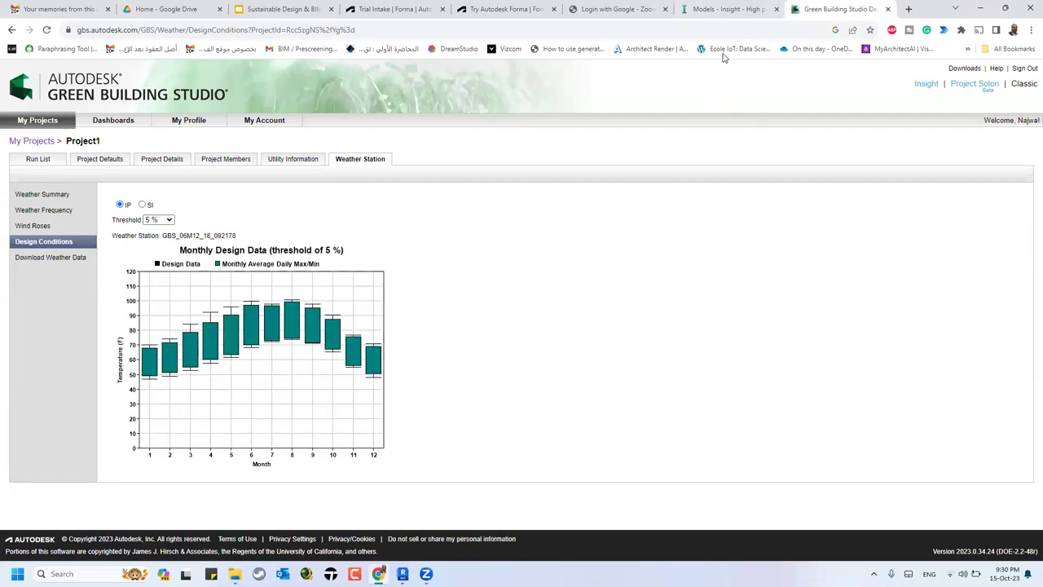
{"action": "left_click", "coordinate": [729, 9]}
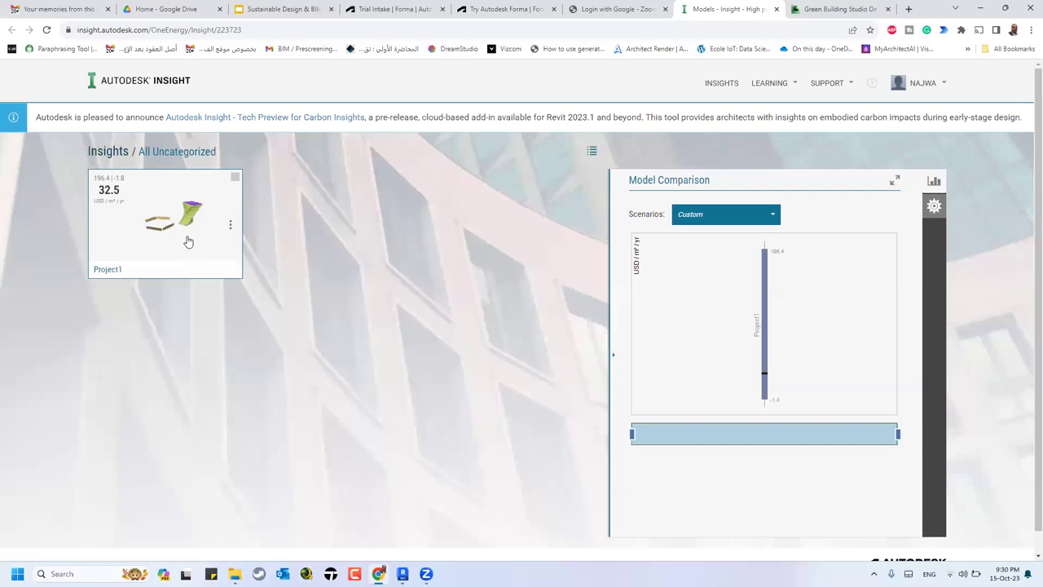
Step: Open the Project1 model in Insight and look through its benchmark, model history and all design factor tiles
{"action": "mouse_move", "coordinate": [403, 574]}
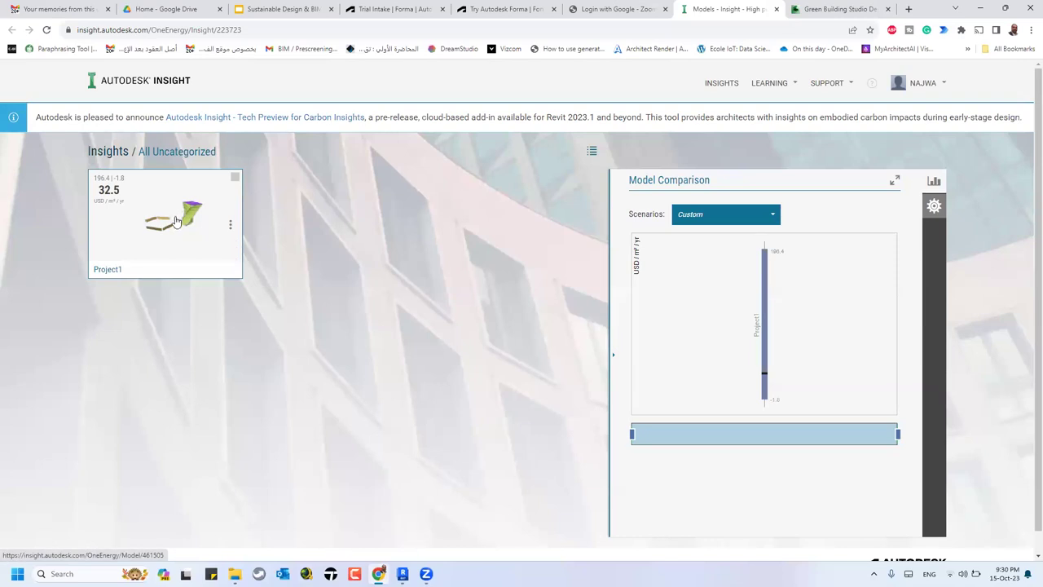
{"action": "left_click", "coordinate": [123, 216]}
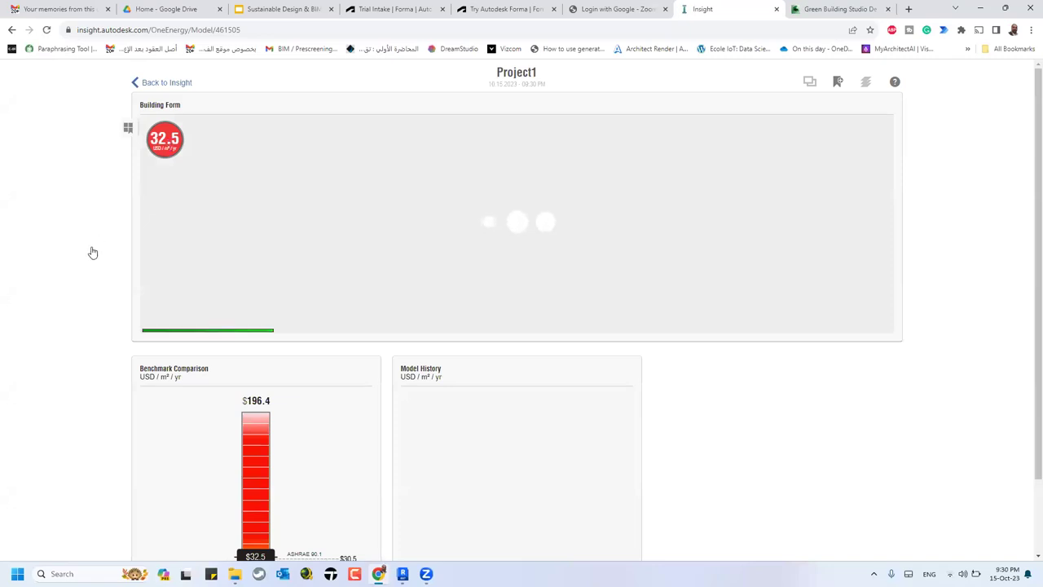
{"action": "scroll", "coordinate": [114, 215], "scroll_direction": "down", "scroll_amount": 1}
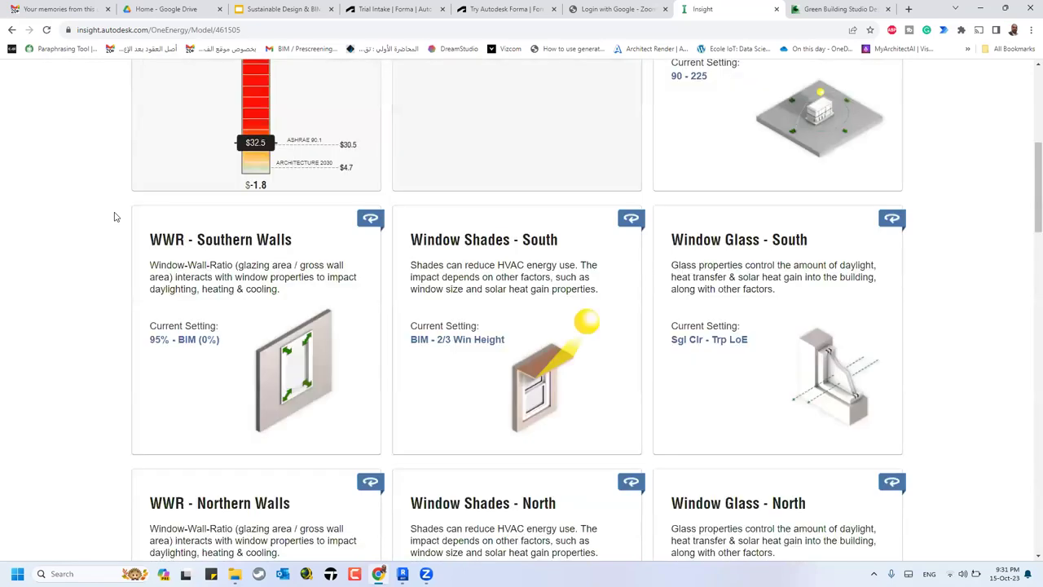
{"action": "scroll", "coordinate": [114, 217], "scroll_direction": "down", "scroll_amount": 4}
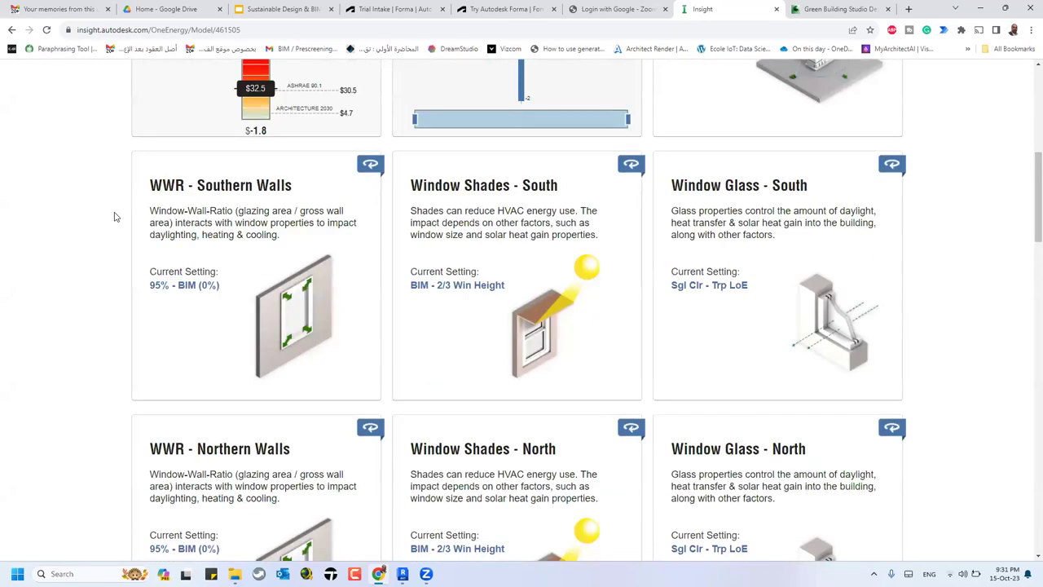
{"action": "scroll", "coordinate": [114, 216], "scroll_direction": "down", "scroll_amount": 2}
{"action": "scroll", "coordinate": [116, 214], "scroll_direction": "down", "scroll_amount": 1}
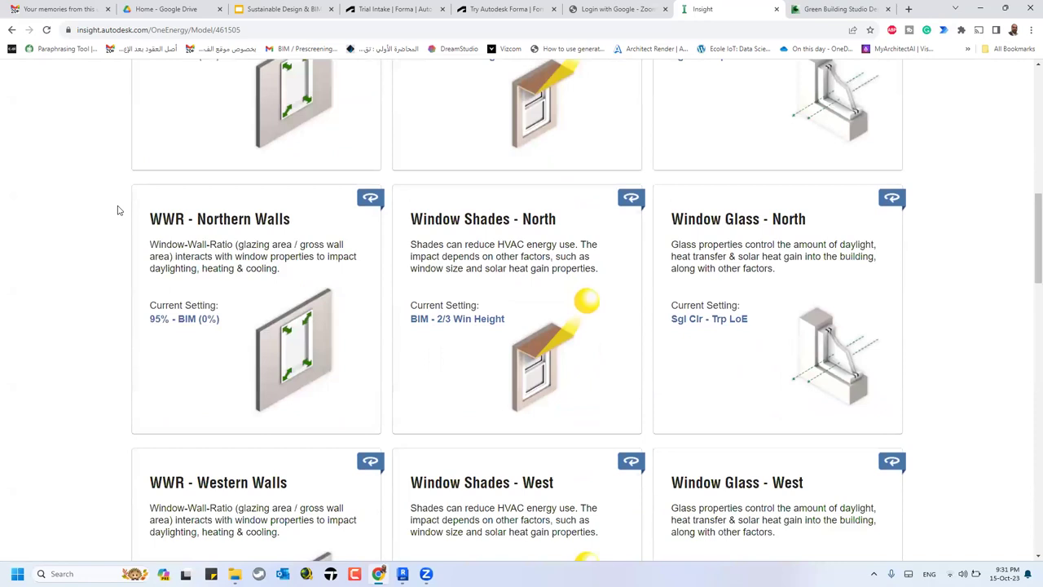
{"action": "scroll", "coordinate": [1024, 298], "scroll_direction": "up", "scroll_amount": 7}
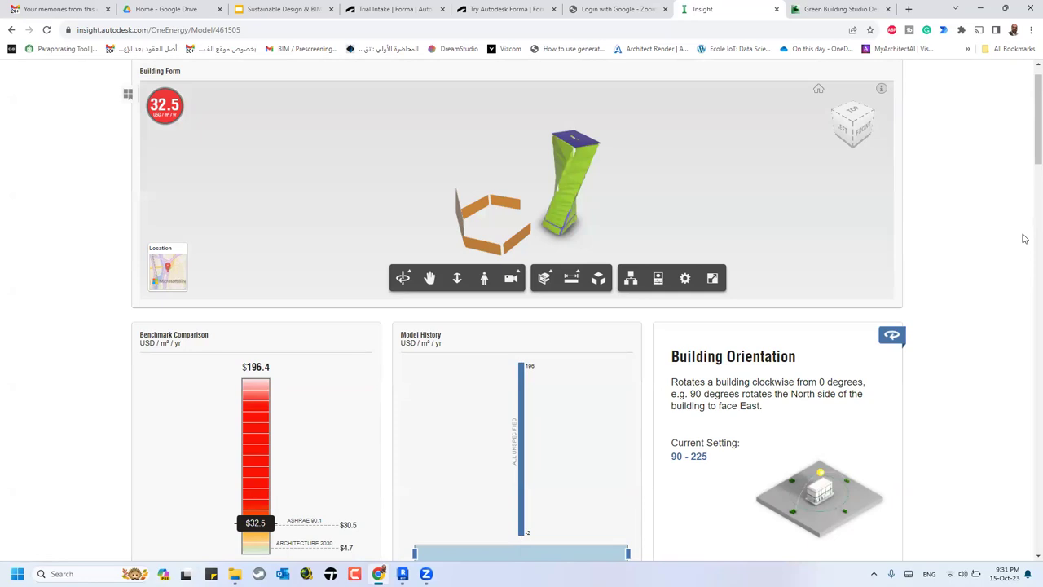
{"action": "scroll", "coordinate": [958, 316], "scroll_direction": "down", "scroll_amount": 10}
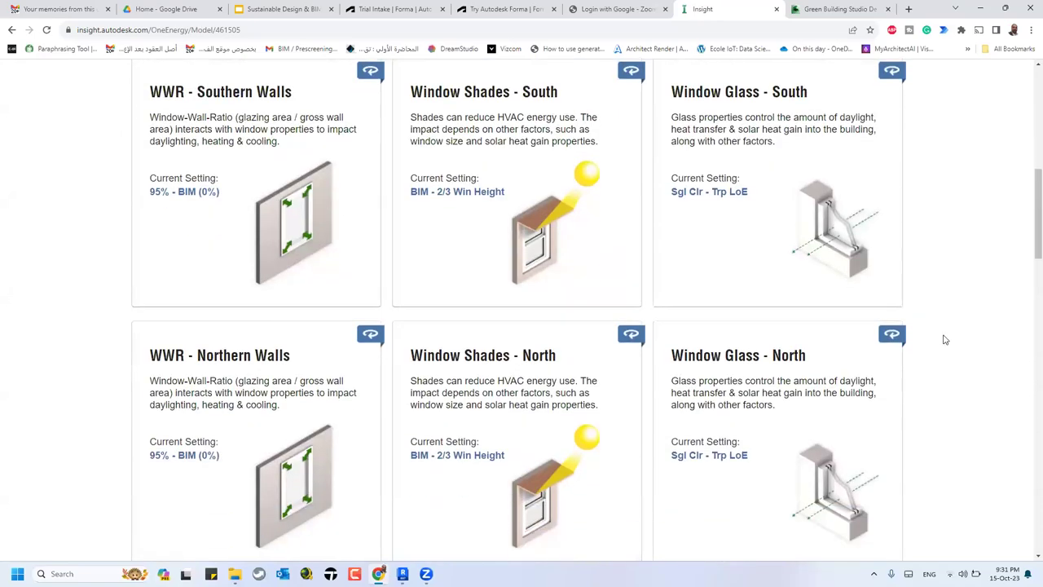
{"action": "scroll", "coordinate": [947, 342], "scroll_direction": "down", "scroll_amount": 10}
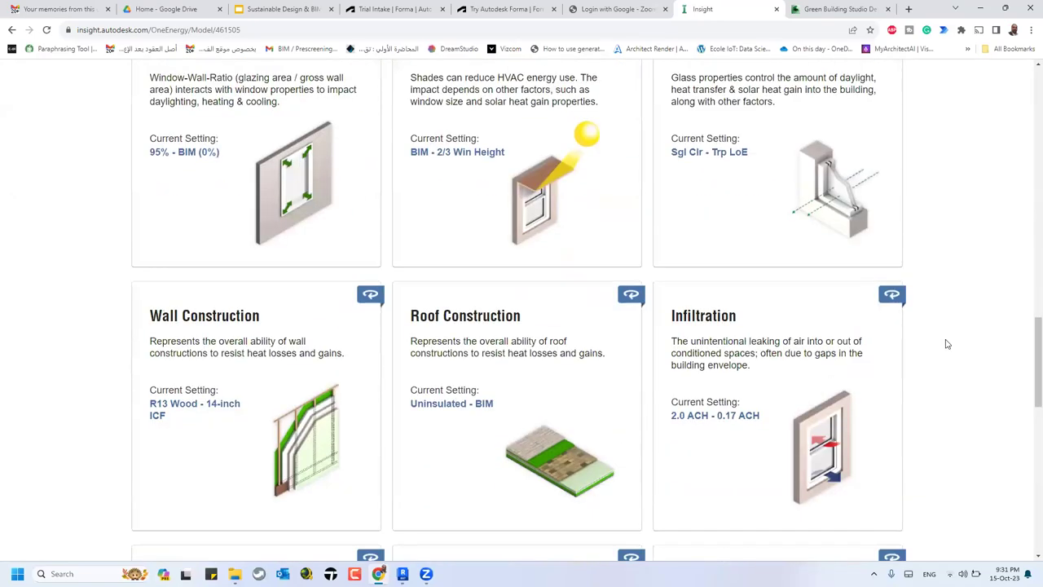
{"action": "scroll", "coordinate": [947, 343], "scroll_direction": "down", "scroll_amount": 3}
{"action": "scroll", "coordinate": [944, 346], "scroll_direction": "down", "scroll_amount": 3}
{"action": "scroll", "coordinate": [944, 345], "scroll_direction": "down", "scroll_amount": 4}
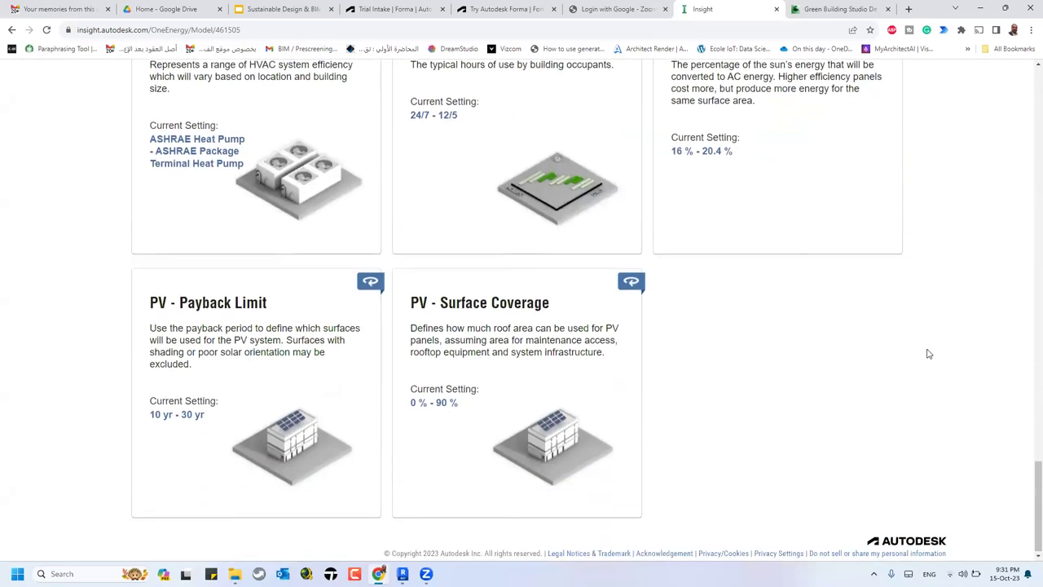
Step: Narrow the Window Shades - West range to the 2/3 Win Height option only
{"action": "scroll", "coordinate": [927, 354], "scroll_direction": "up", "scroll_amount": 11}
{"action": "scroll", "coordinate": [958, 373], "scroll_direction": "up", "scroll_amount": 3}
{"action": "scroll", "coordinate": [846, 305], "scroll_direction": "down", "scroll_amount": 3}
{"action": "scroll", "coordinate": [619, 298], "scroll_direction": "up", "scroll_amount": 2}
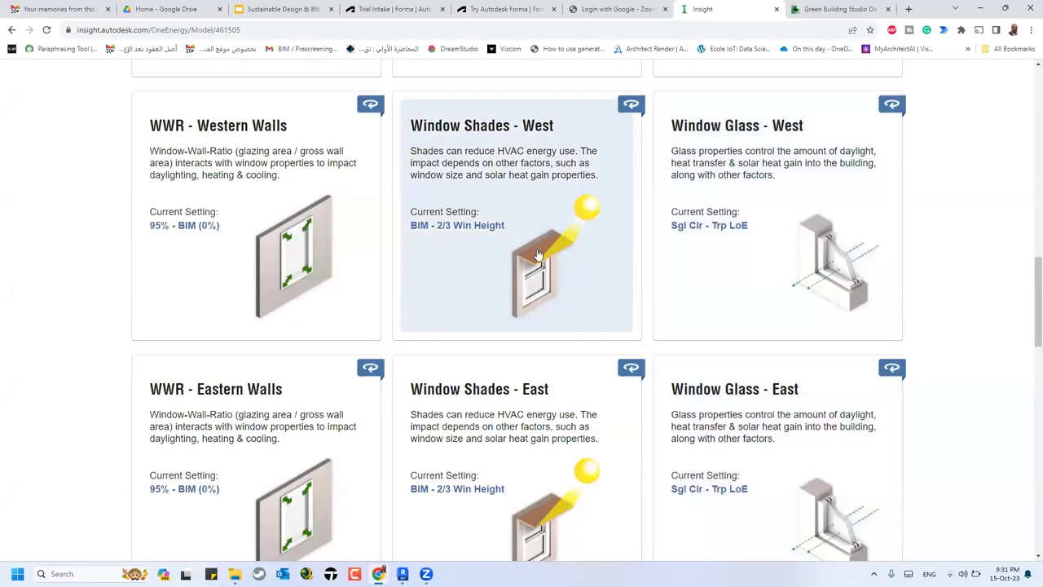
{"action": "left_click", "coordinate": [538, 256]}
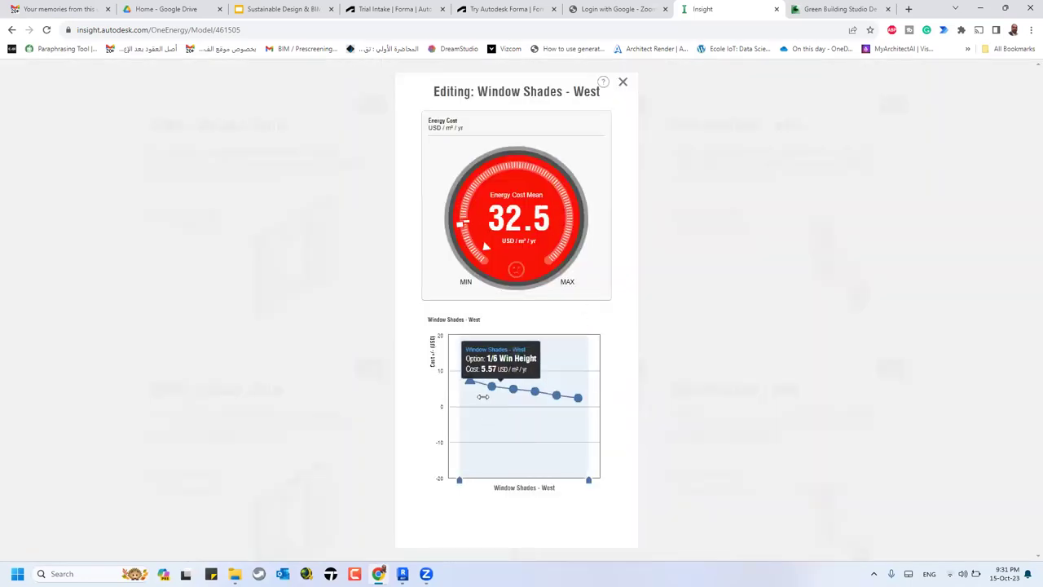
{"action": "mouse_move", "coordinate": [464, 389]}
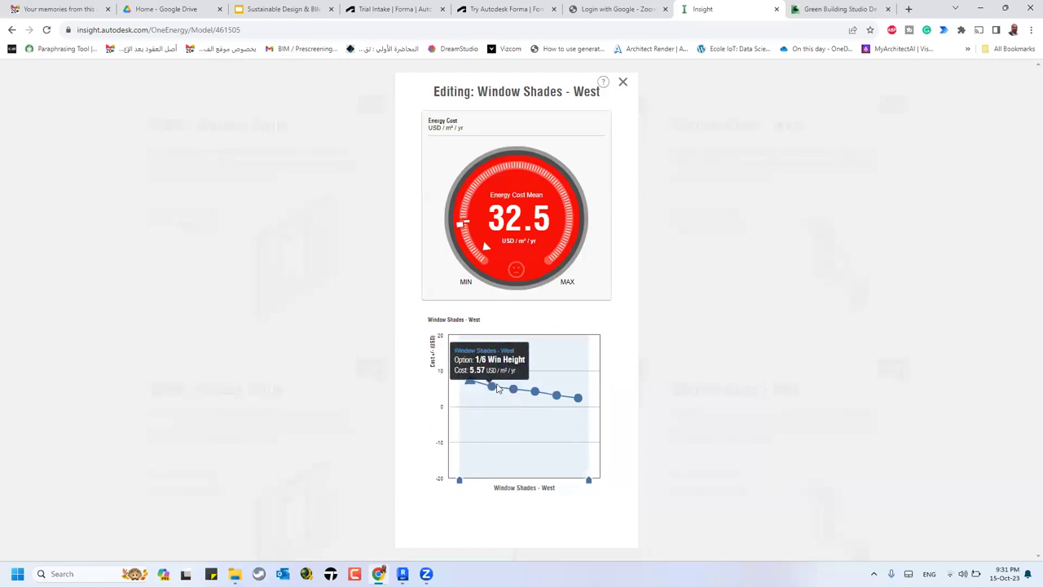
{"action": "mouse_move", "coordinate": [589, 408]}
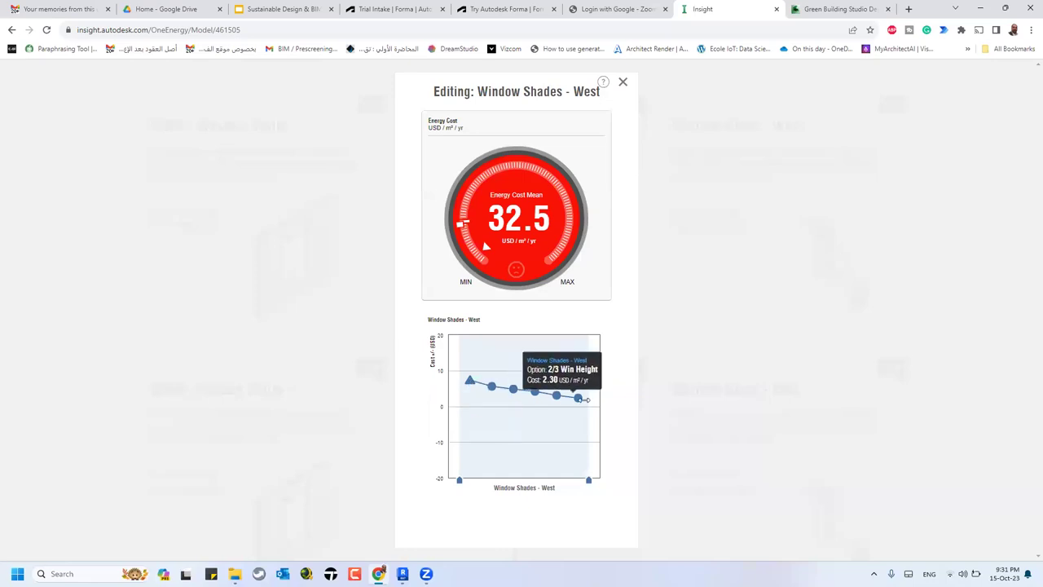
{"action": "left_click_drag", "start_coordinate": [460, 485], "coordinate": [567, 477]}
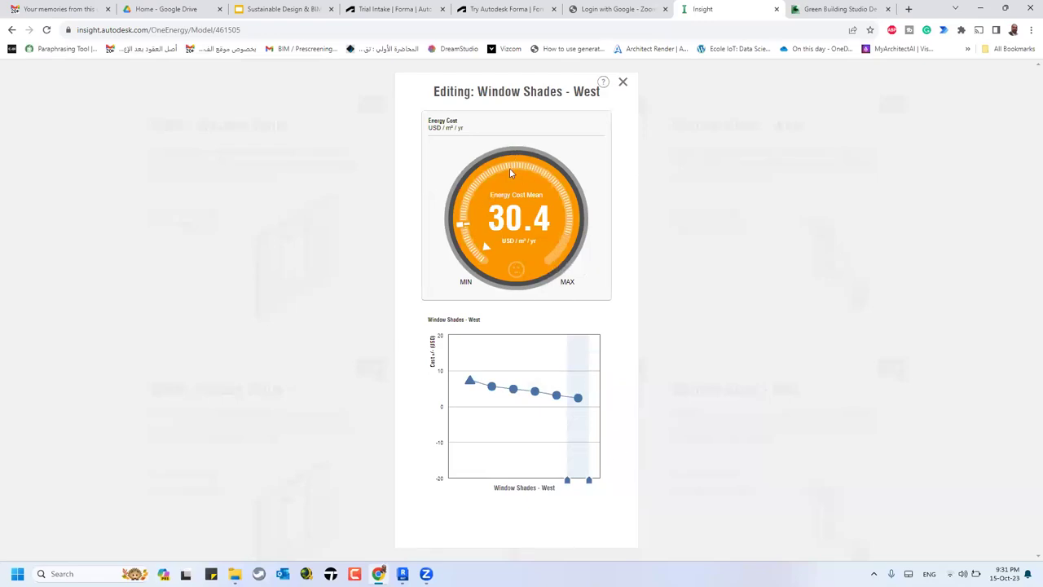
{"action": "left_click", "coordinate": [623, 84]}
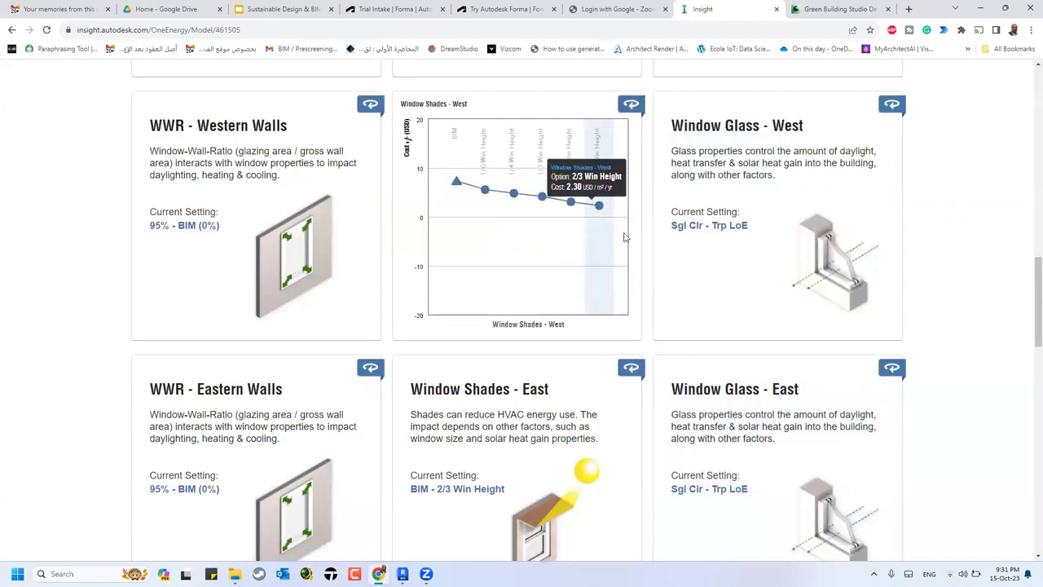
Step: Save the current factor settings of Project1 as a scenario, and close the scenario list
{"action": "scroll", "coordinate": [962, 306], "scroll_direction": "up", "scroll_amount": 4}
{"action": "scroll", "coordinate": [962, 306], "scroll_direction": "up", "scroll_amount": 1}
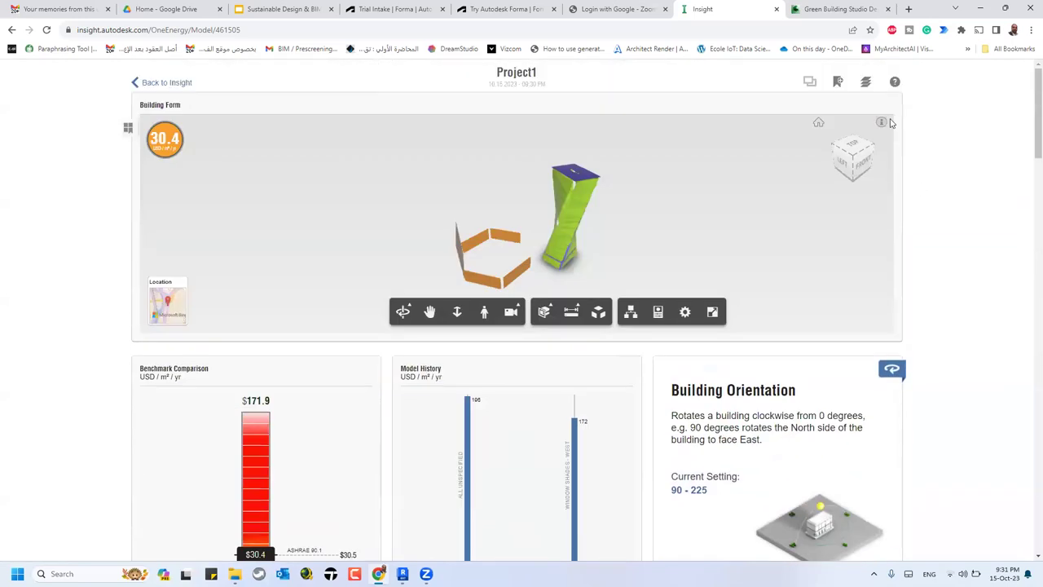
{"action": "left_click", "coordinate": [833, 83]}
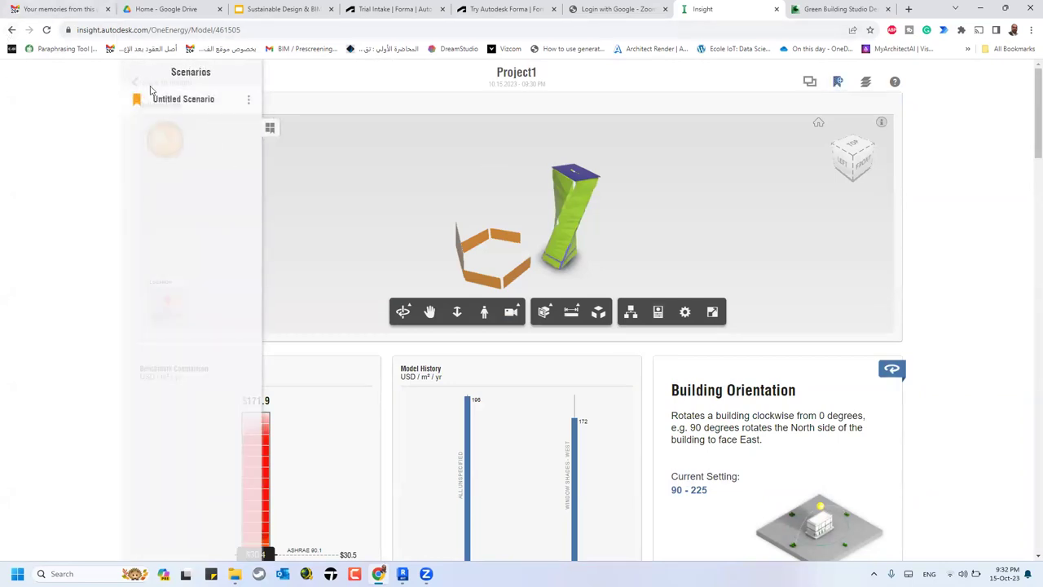
{"action": "left_click", "coordinate": [954, 334]}
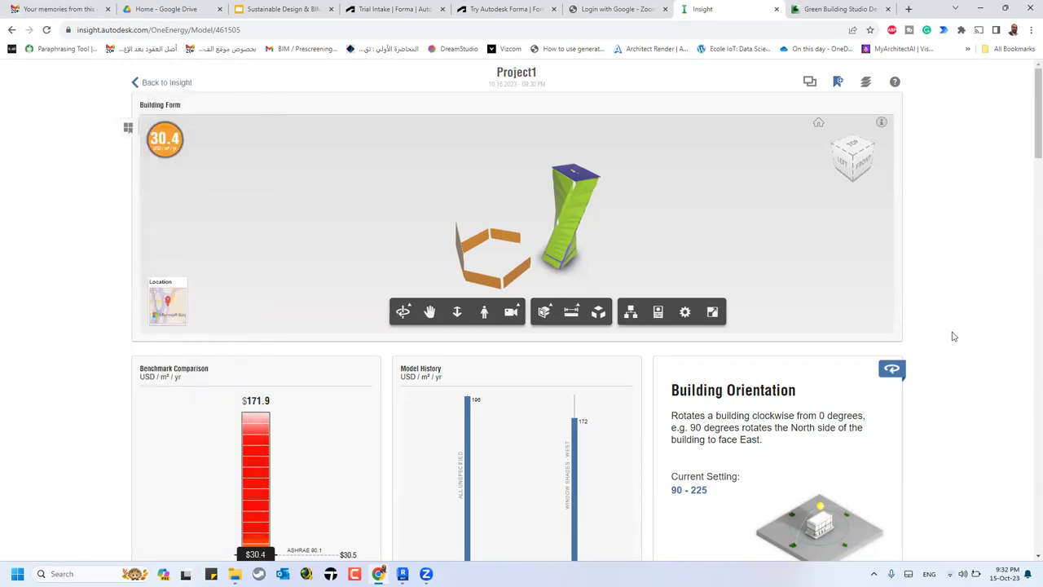
Step: Narrow the Window Glass - North range to the Trp LoE glass type only
{"action": "scroll", "coordinate": [953, 335], "scroll_direction": "down", "scroll_amount": 9}
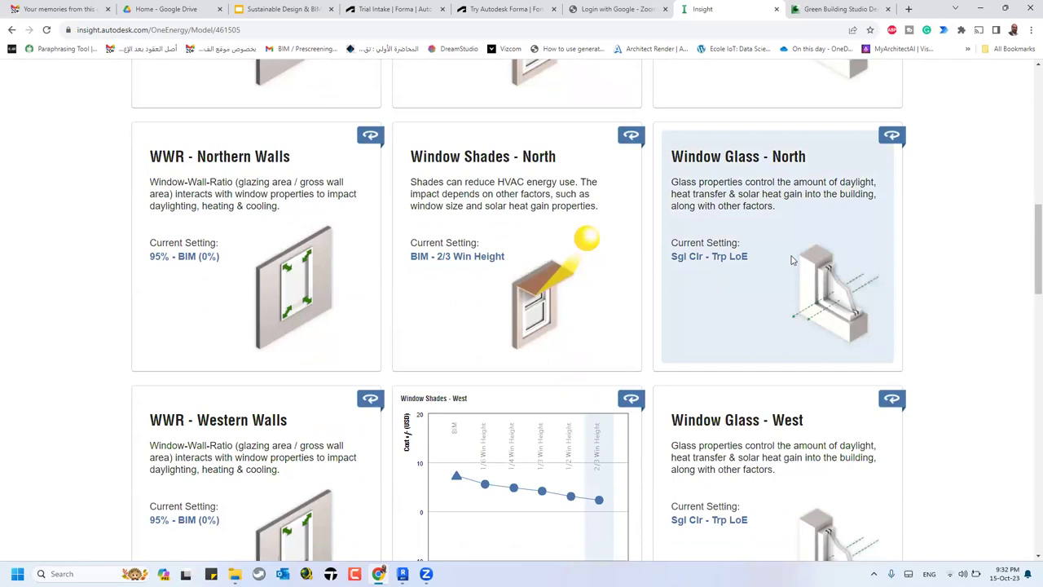
{"action": "left_click", "coordinate": [793, 263]}
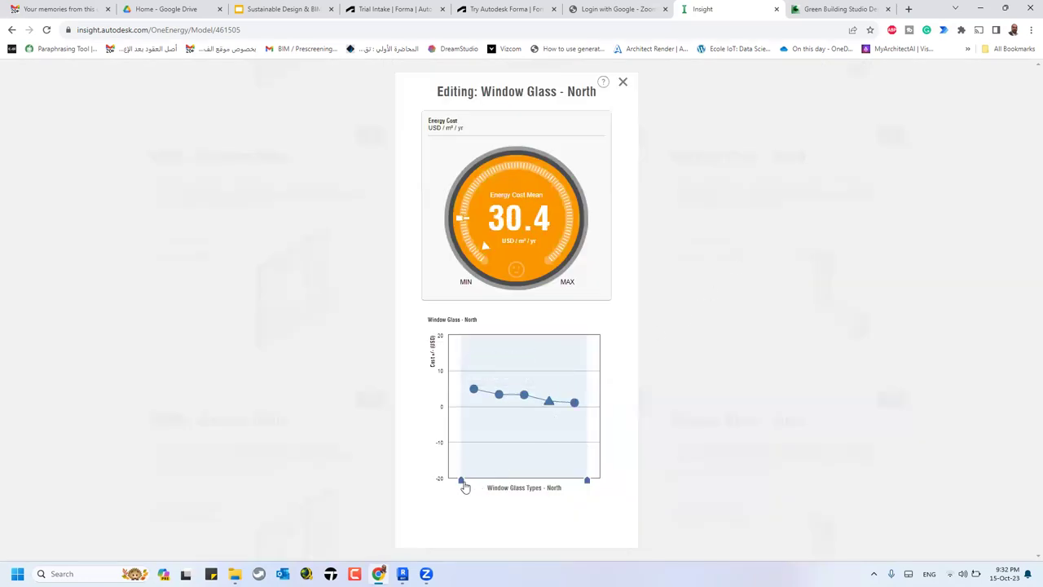
{"action": "left_click_drag", "start_coordinate": [477, 481], "coordinate": [563, 482]}
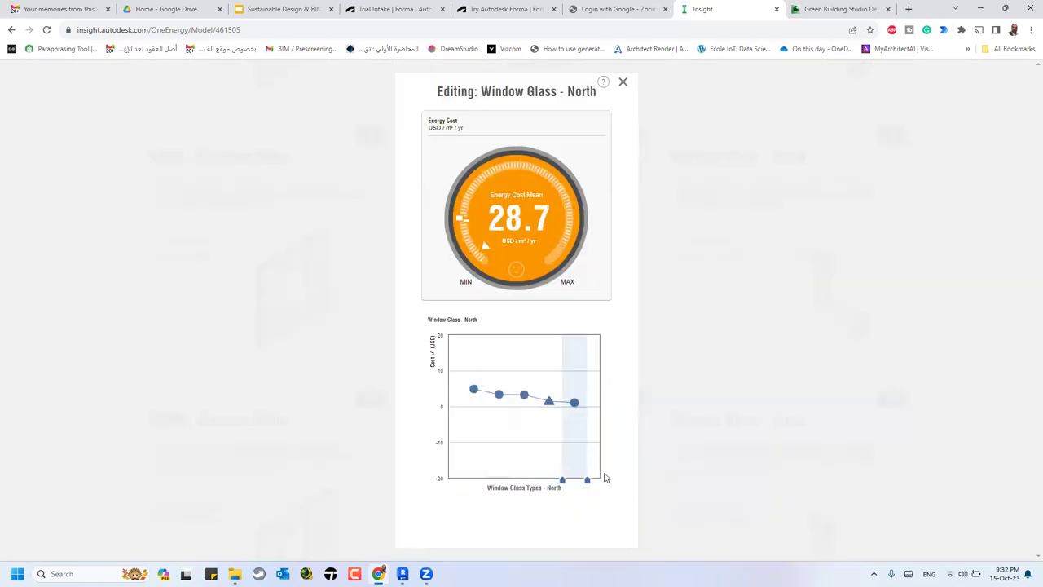
{"action": "left_click", "coordinate": [622, 82]}
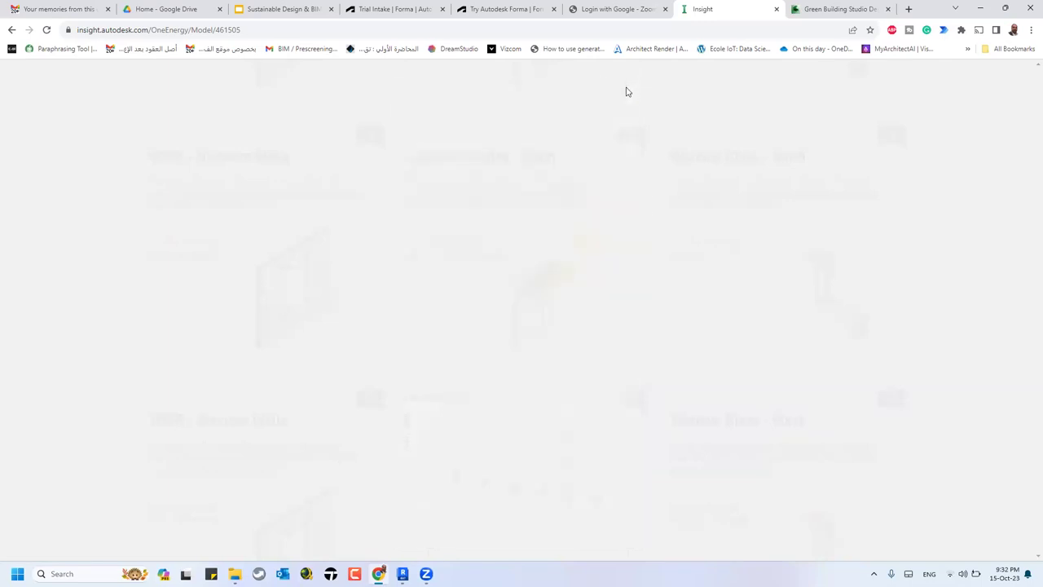
Step: Save the settings with the improved north glazing as a second scenario
{"action": "scroll", "coordinate": [961, 366], "scroll_direction": "up", "scroll_amount": 3}
{"action": "scroll", "coordinate": [972, 372], "scroll_direction": "up", "scroll_amount": 5}
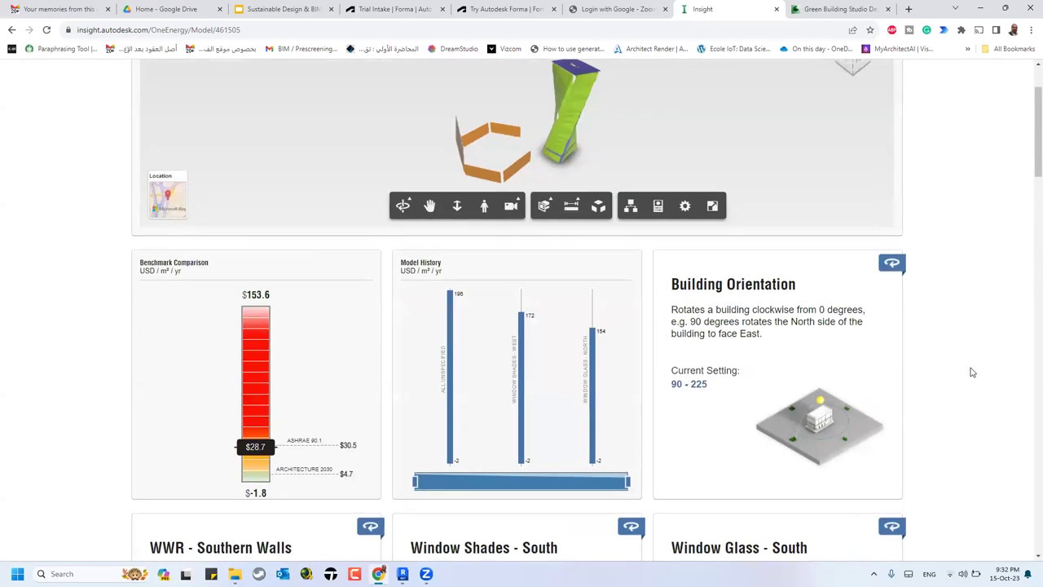
{"action": "left_click", "coordinate": [838, 83]}
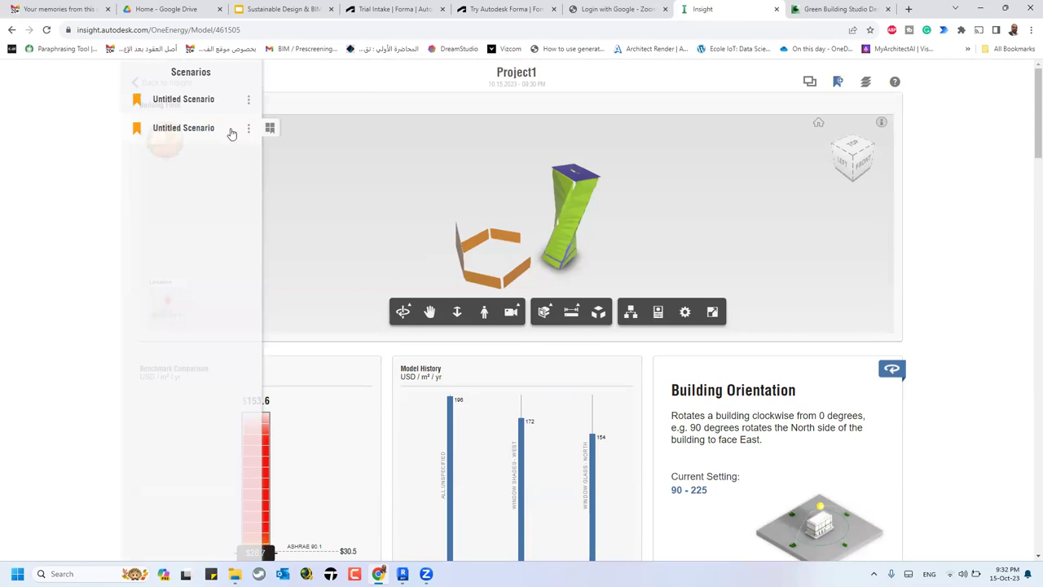
Step: Try to move the lower limit of the Building Orientation range, and close the factor
{"action": "scroll", "coordinate": [978, 366], "scroll_direction": "down", "scroll_amount": 5}
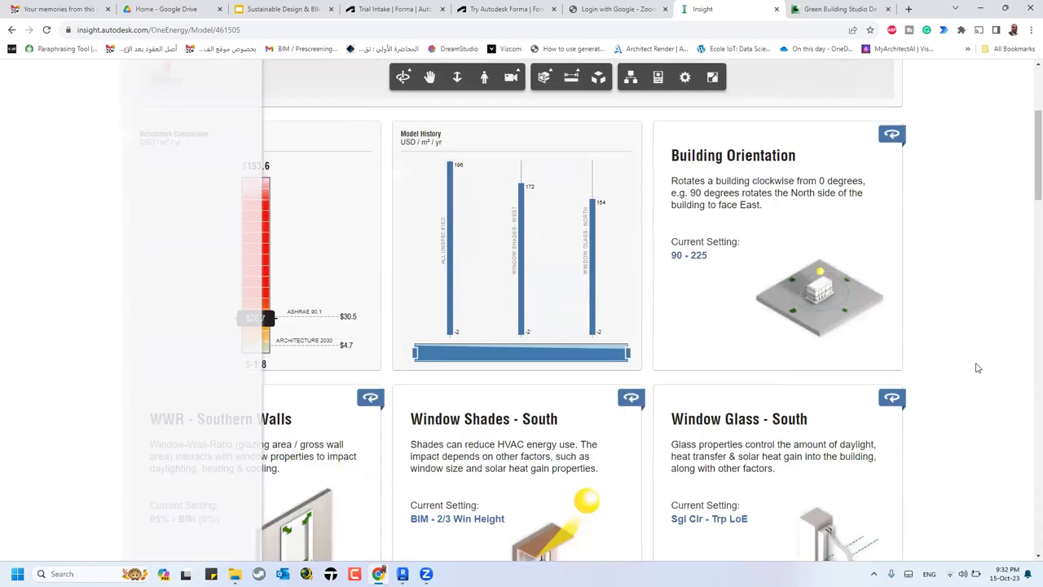
{"action": "scroll", "coordinate": [975, 365], "scroll_direction": "up", "scroll_amount": 4}
{"action": "left_click", "coordinate": [790, 292]}
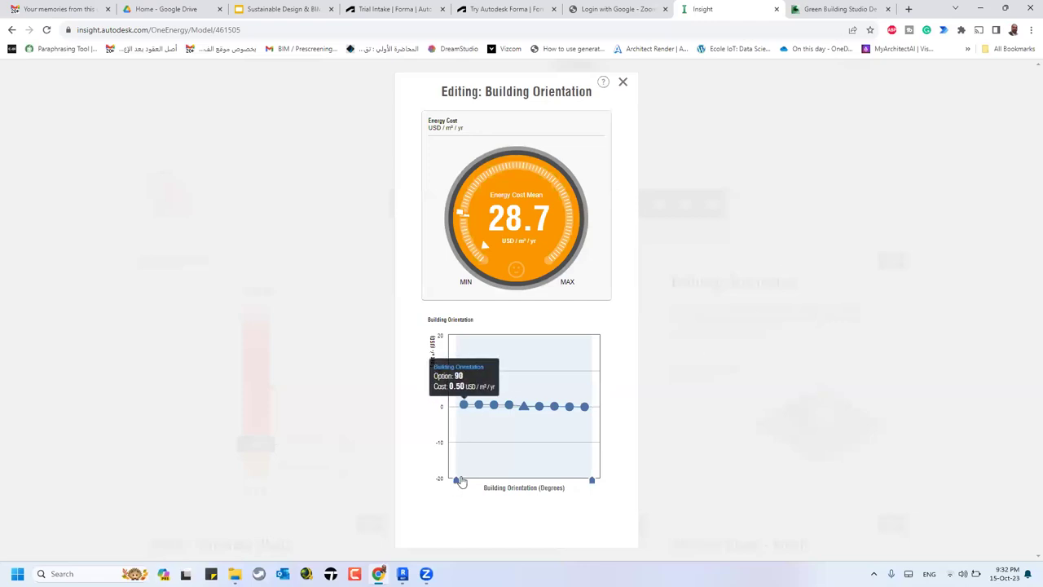
{"action": "left_click_drag", "start_coordinate": [457, 479], "coordinate": [384, 463]}
{"action": "left_click", "coordinate": [622, 82]}
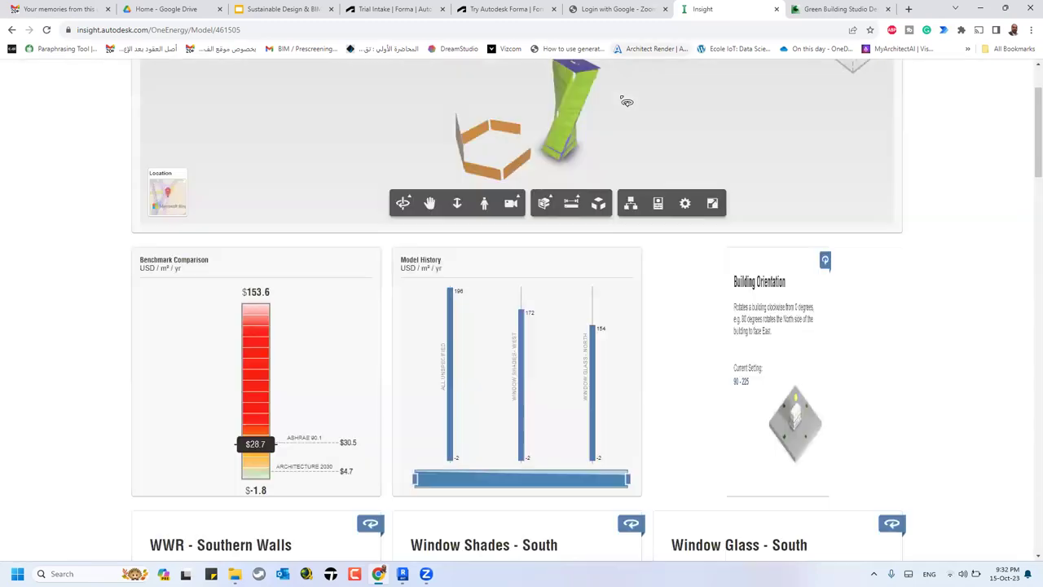
Step: Narrow the WWR - Southern Walls range to the BIM (0%) option only
{"action": "scroll", "coordinate": [631, 349], "scroll_direction": "down", "scroll_amount": 5}
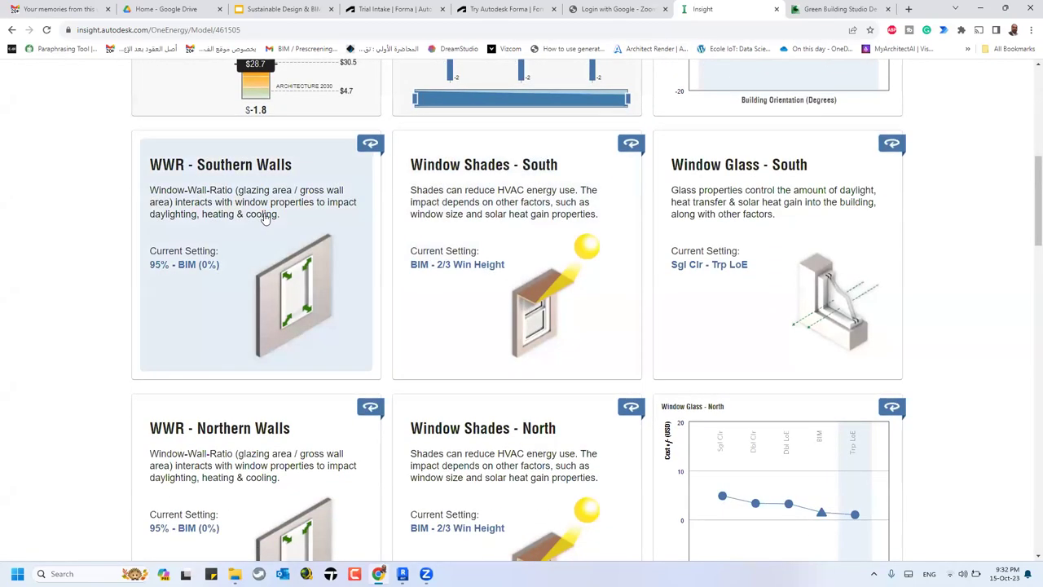
{"action": "left_click", "coordinate": [280, 255]}
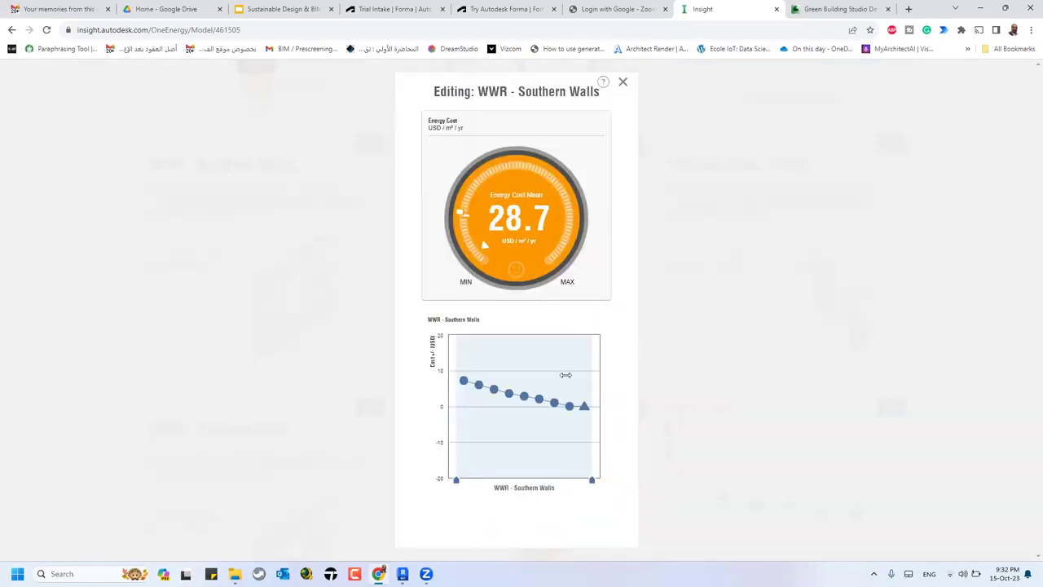
{"action": "left_click_drag", "start_coordinate": [457, 486], "coordinate": [578, 481]}
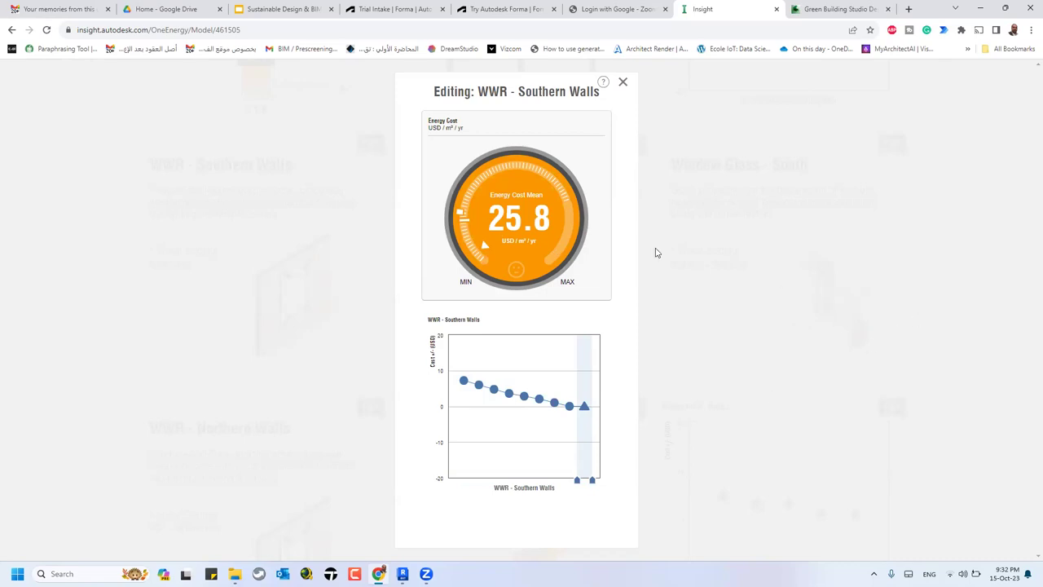
{"action": "left_click", "coordinate": [937, 227]}
Step: Narrow the WWR - Eastern Walls range to the 0% and BIM (0%) options
{"action": "scroll", "coordinate": [991, 248], "scroll_direction": "down", "scroll_amount": 9}
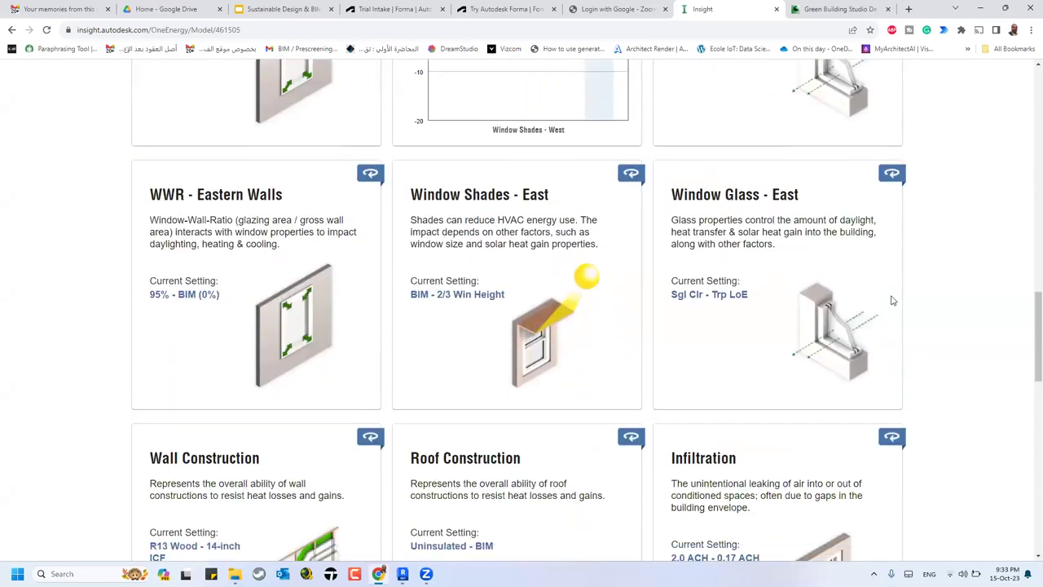
{"action": "left_click", "coordinate": [197, 242]}
{"action": "left_click_drag", "start_coordinate": [457, 480], "coordinate": [562, 483]}
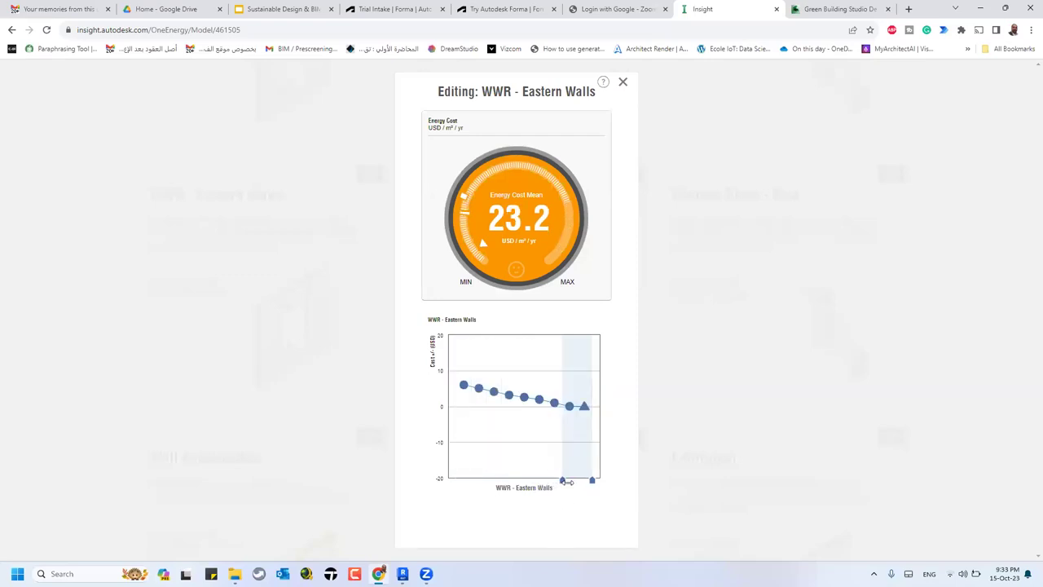
{"action": "mouse_move", "coordinate": [569, 407]}
{"action": "left_click", "coordinate": [623, 85]}
Step: Review the updated Benchmark Comparison and the Model History entry for WWR - Eastern Walls
{"action": "scroll", "coordinate": [1027, 361], "scroll_direction": "up", "scroll_amount": 8}
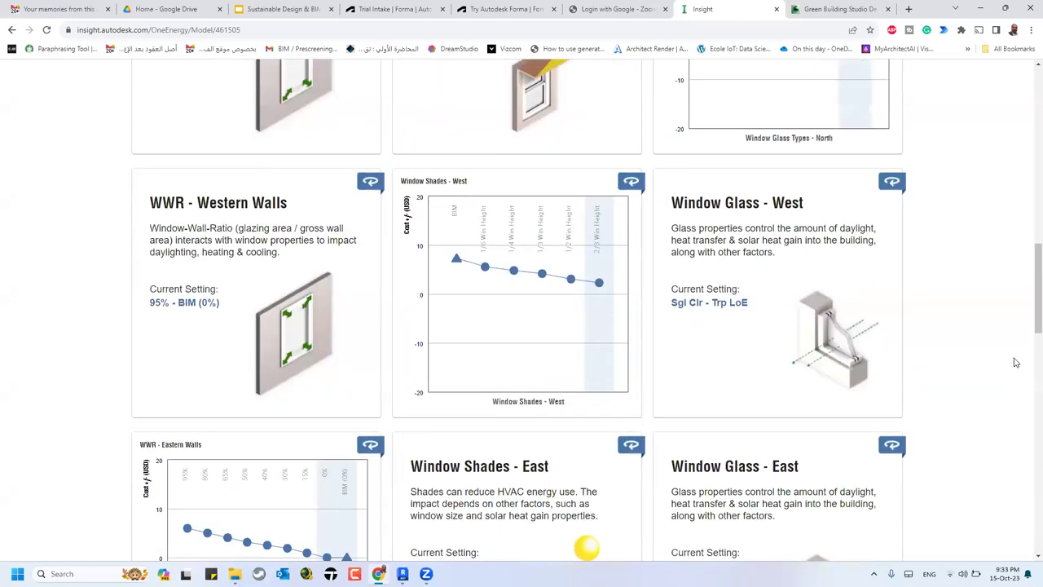
{"action": "scroll", "coordinate": [1026, 368], "scroll_direction": "up", "scroll_amount": 7}
{"action": "scroll", "coordinate": [854, 407], "scroll_direction": "down", "scroll_amount": 3}
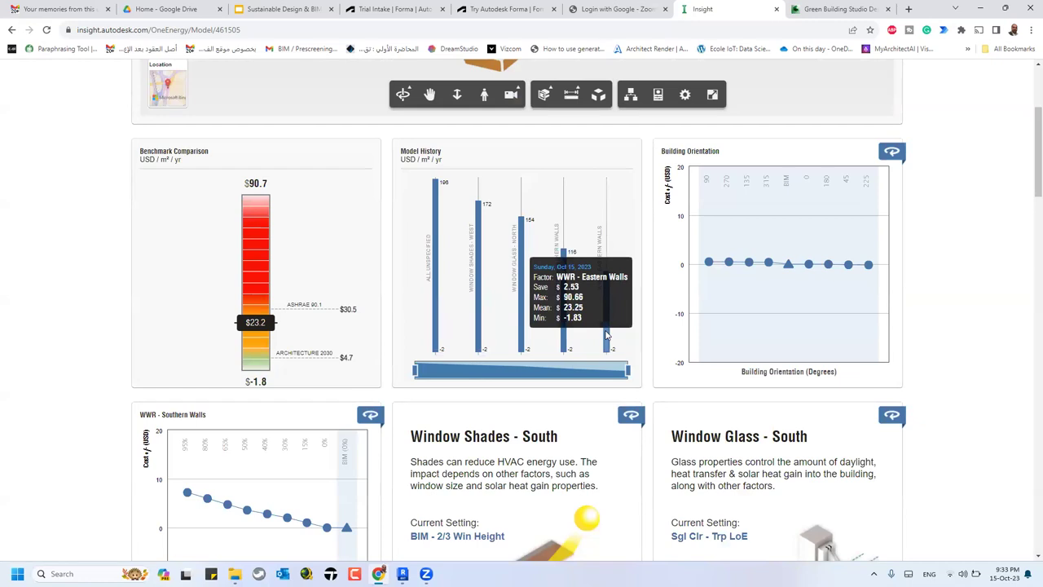
{"action": "scroll", "coordinate": [606, 334], "scroll_direction": "down", "scroll_amount": 4}
{"action": "scroll", "coordinate": [605, 334], "scroll_direction": "up", "scroll_amount": 7}
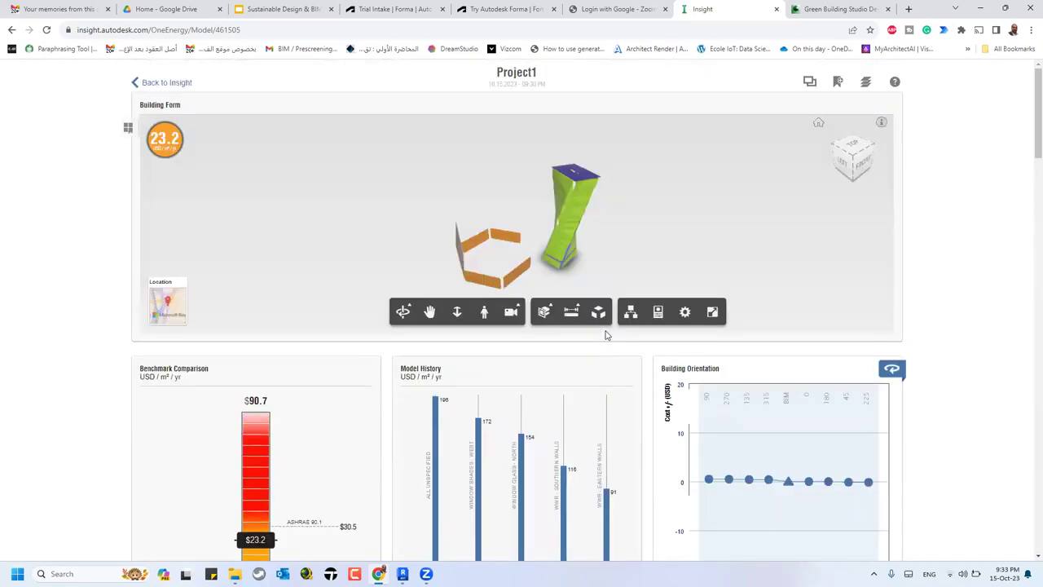
Step: Switch to the Sustainable Design & BIM Technology presentation in Google Slides and start the slideshow from the energy consumption slide
{"action": "left_click", "coordinate": [281, 9]}
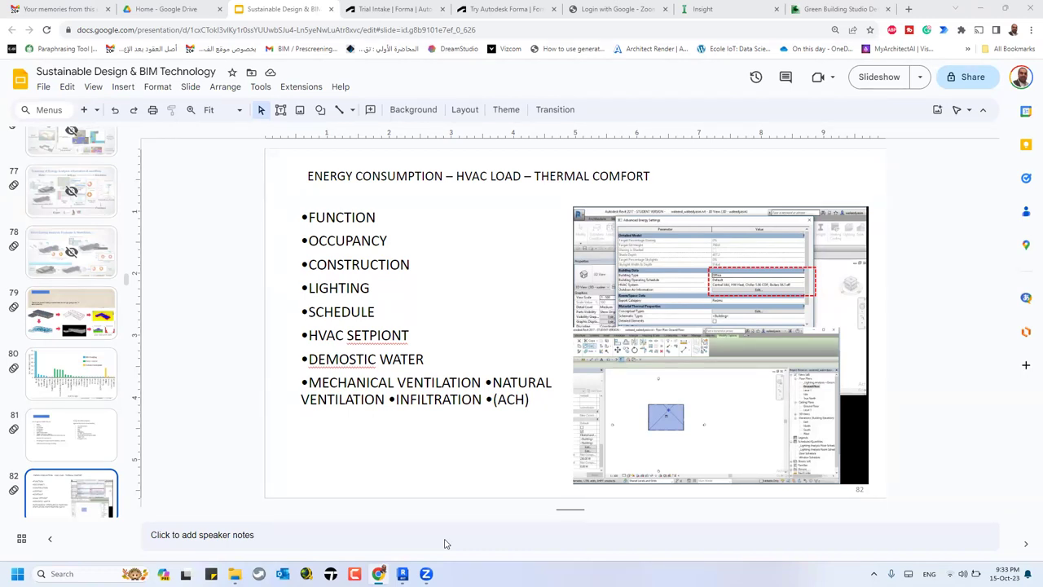
{"action": "left_click", "coordinate": [867, 78]}
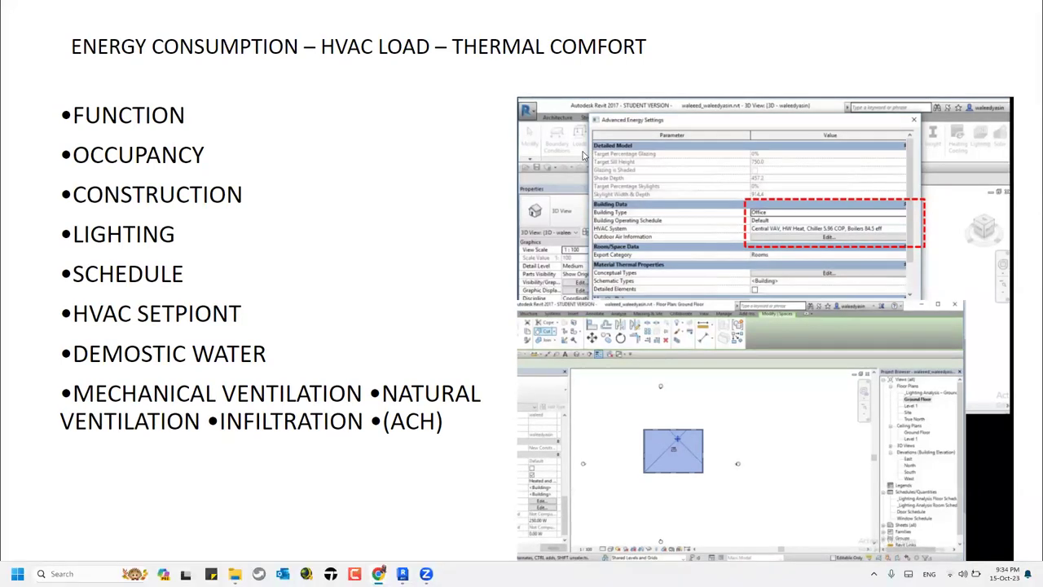
Step: Switch to Revit, view the Systems Analysis workflows and the options for generating the energy simulation, and dismiss both without running anything
{"action": "key", "text": "alt+Tab"}
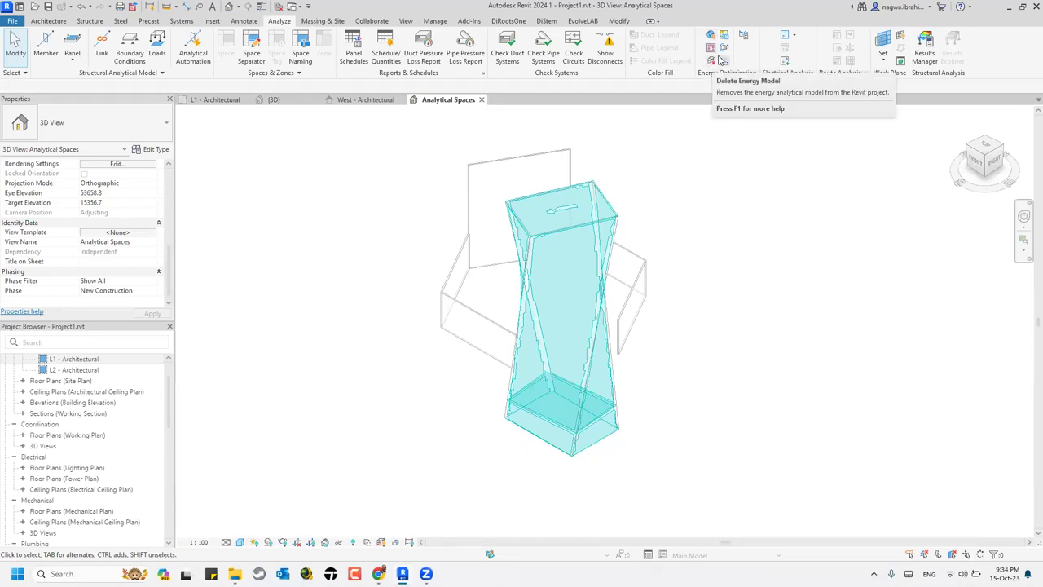
{"action": "left_click", "coordinate": [725, 37]}
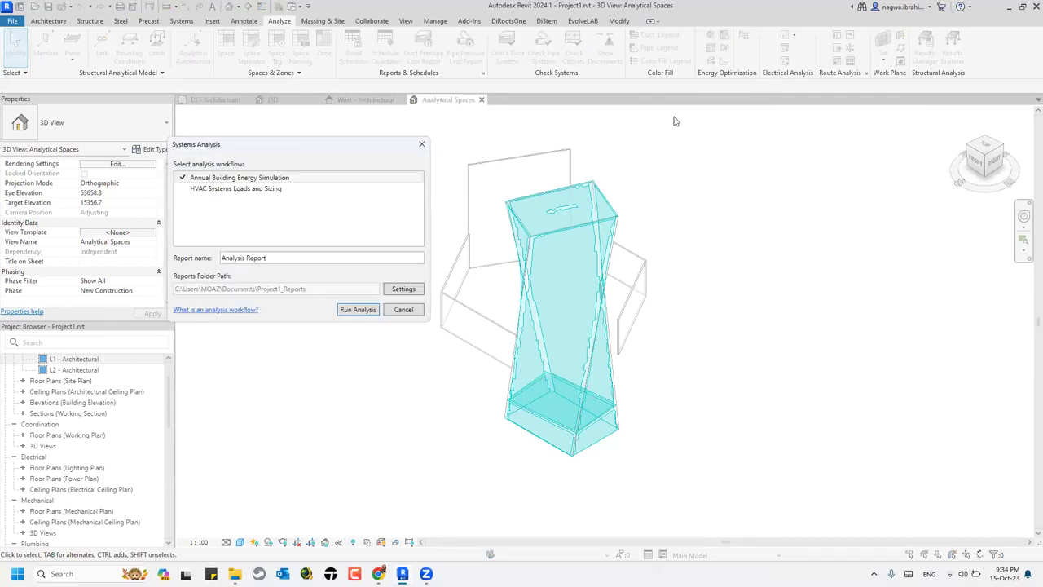
{"action": "key", "text": "Escape"}
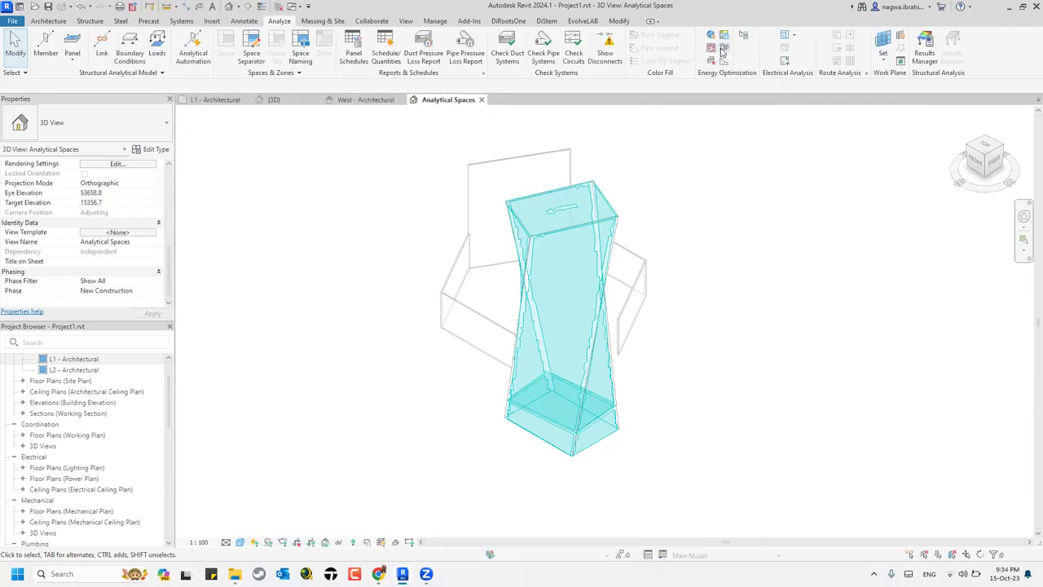
{"action": "left_click", "coordinate": [723, 49]}
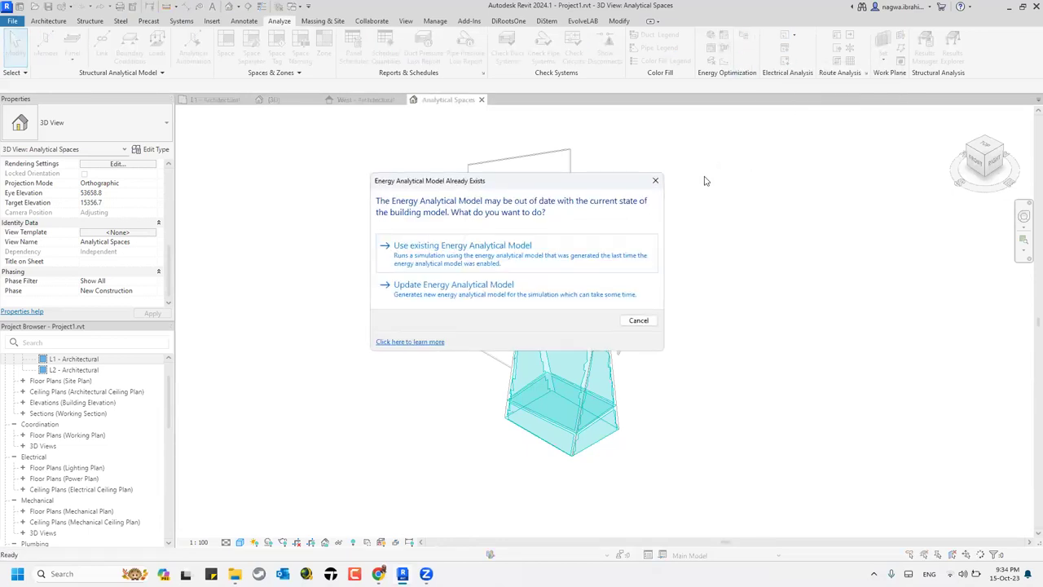
{"action": "left_click", "coordinate": [655, 180]}
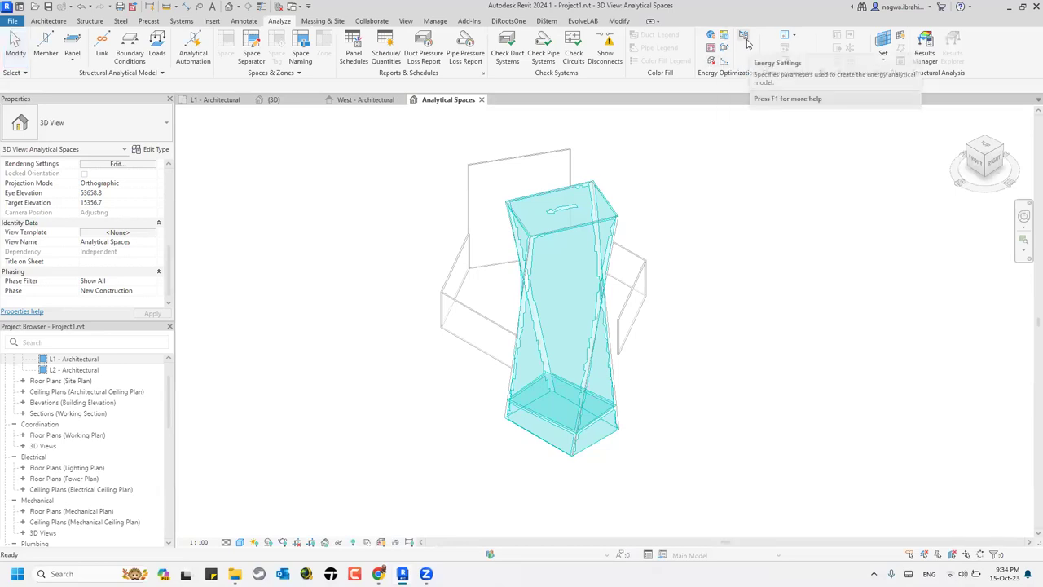
Step: Open the Energy Settings in a wider dialog and examine the Mode choices and the Ground Plane and Project Phase parameters
{"action": "left_click", "coordinate": [742, 37]}
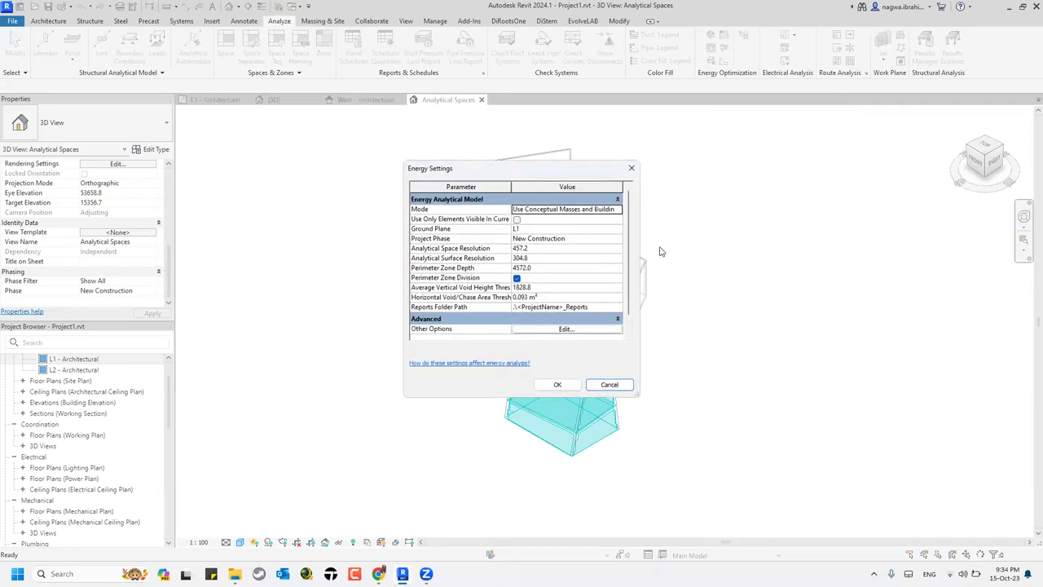
{"action": "left_click_drag", "start_coordinate": [643, 253], "coordinate": [713, 269]}
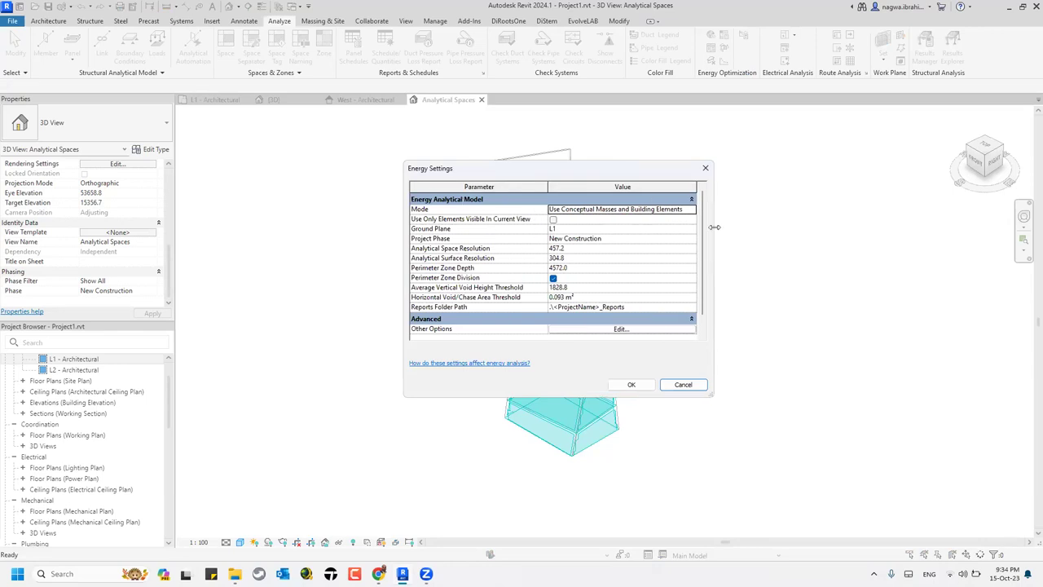
{"action": "left_click", "coordinate": [692, 211]}
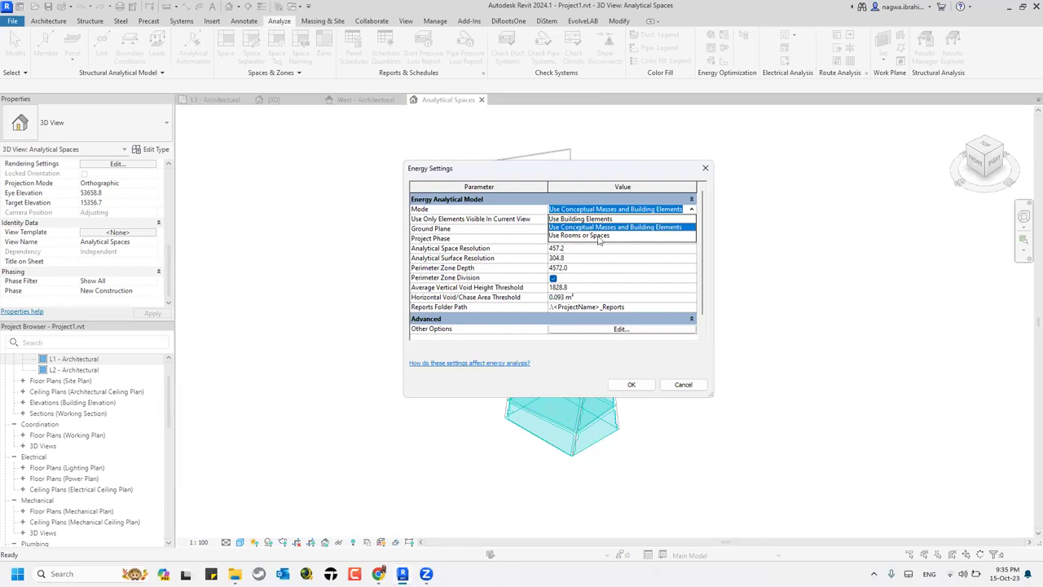
{"action": "left_click", "coordinate": [586, 175]}
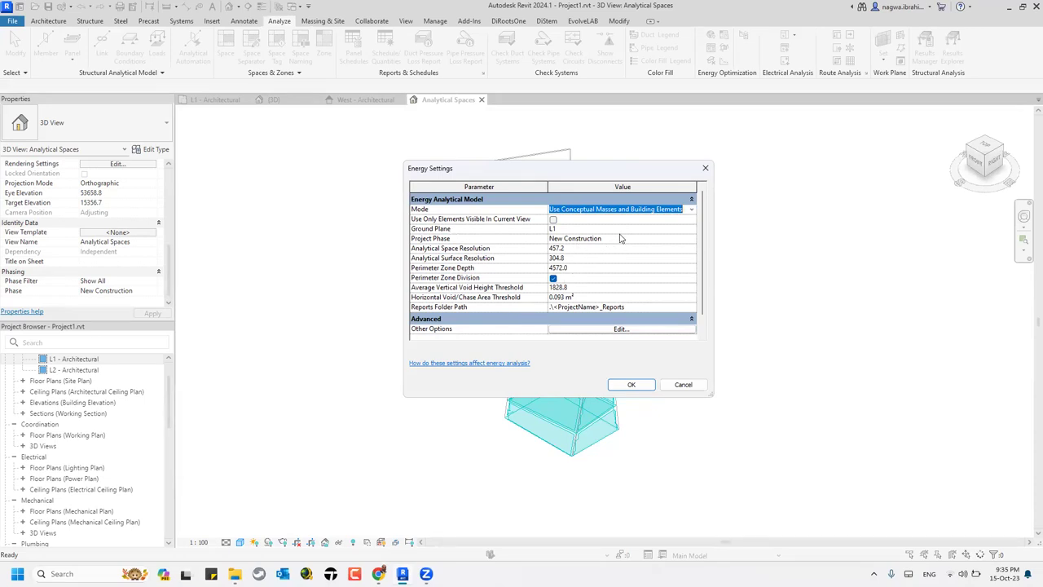
{"action": "left_click", "coordinate": [695, 232]}
{"action": "left_click", "coordinate": [691, 238]}
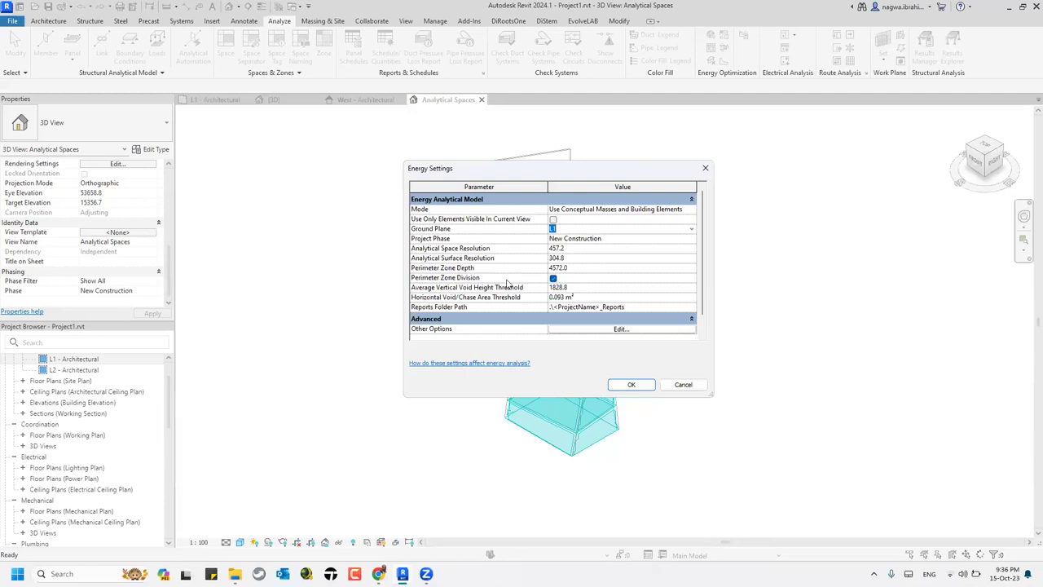
Step: Open the advanced energy options and set the Target Percentage Glazing to 10% and the Target Percentage Skylights to 20%
{"action": "scroll", "coordinate": [508, 283], "scroll_direction": "down", "scroll_amount": 1}
{"action": "left_click", "coordinate": [649, 318]}
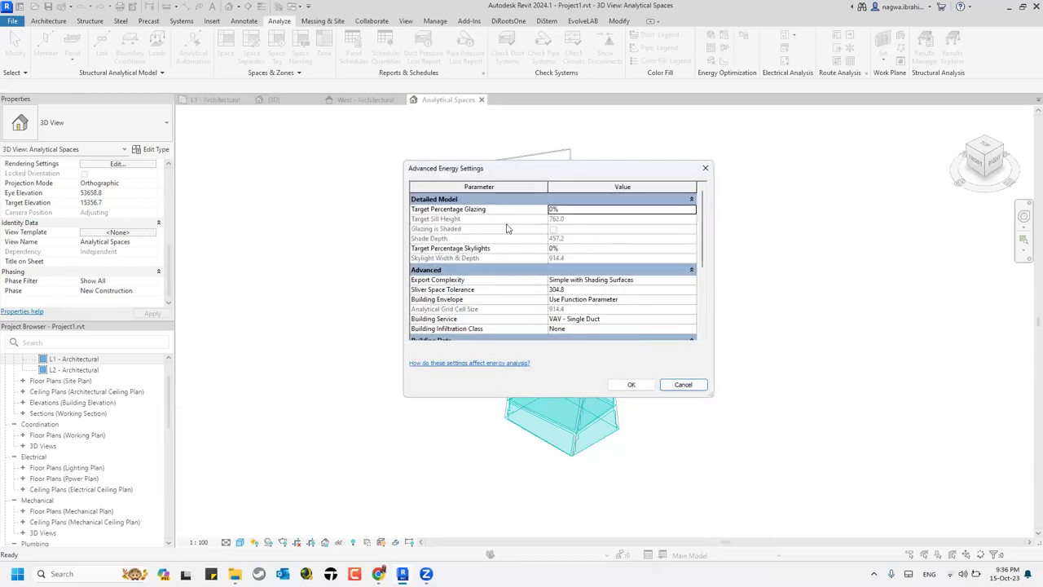
{"action": "left_click", "coordinate": [588, 211]}
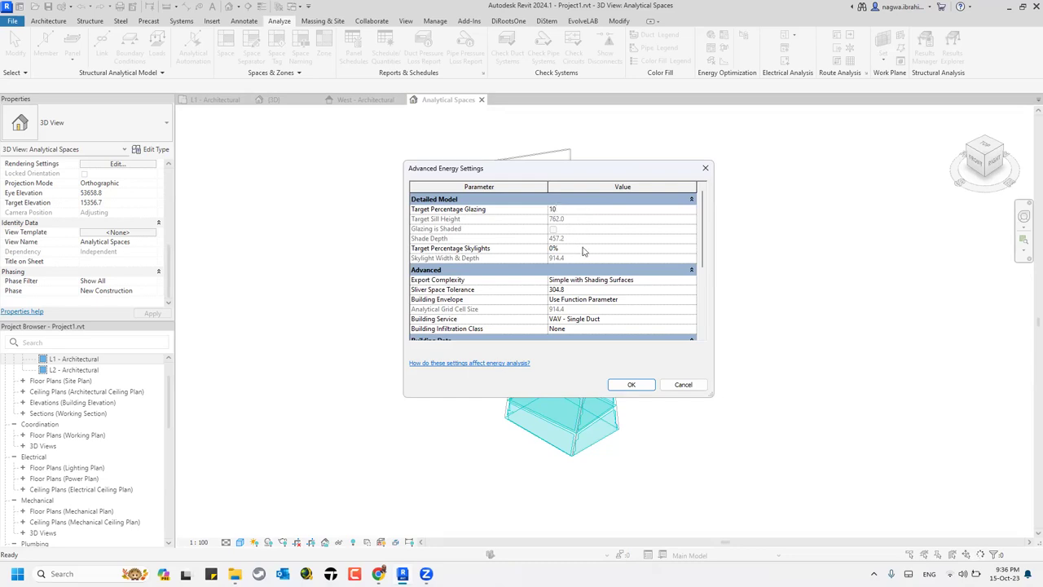
{"action": "left_click", "coordinate": [594, 250]}
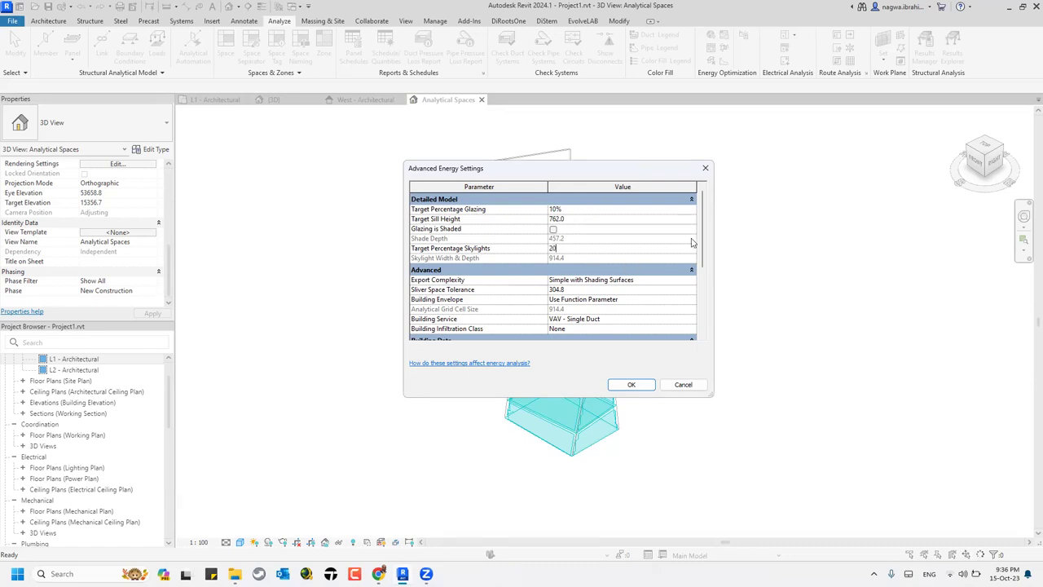
Step: Examine the available choices for Export Complexity and Building Envelope in the advanced energy settings
{"action": "left_click", "coordinate": [689, 282]}
{"action": "left_click", "coordinate": [692, 283]}
{"action": "left_click", "coordinate": [692, 283]}
{"action": "left_click", "coordinate": [691, 282]}
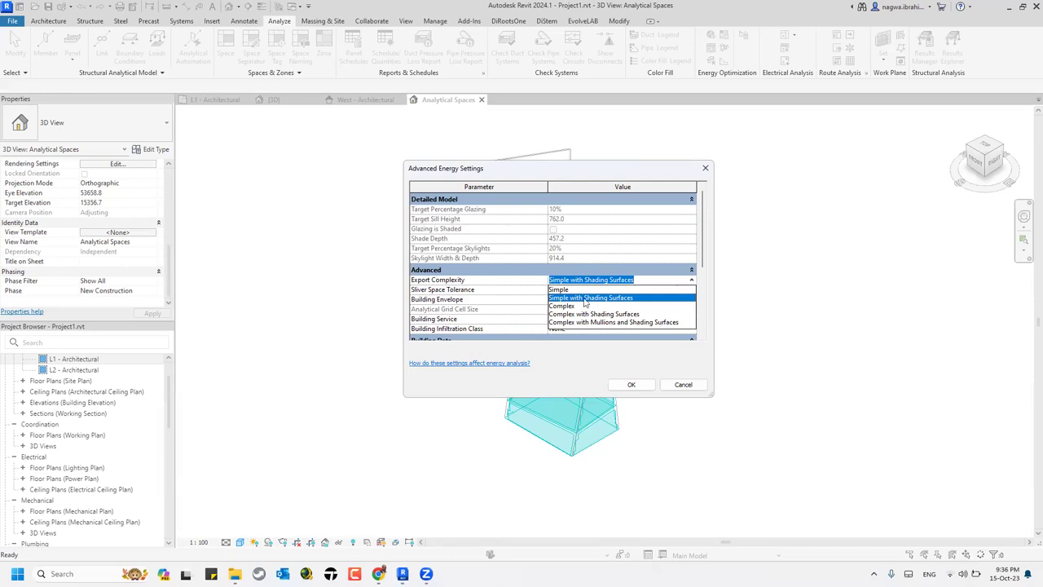
{"action": "left_click", "coordinate": [534, 287]}
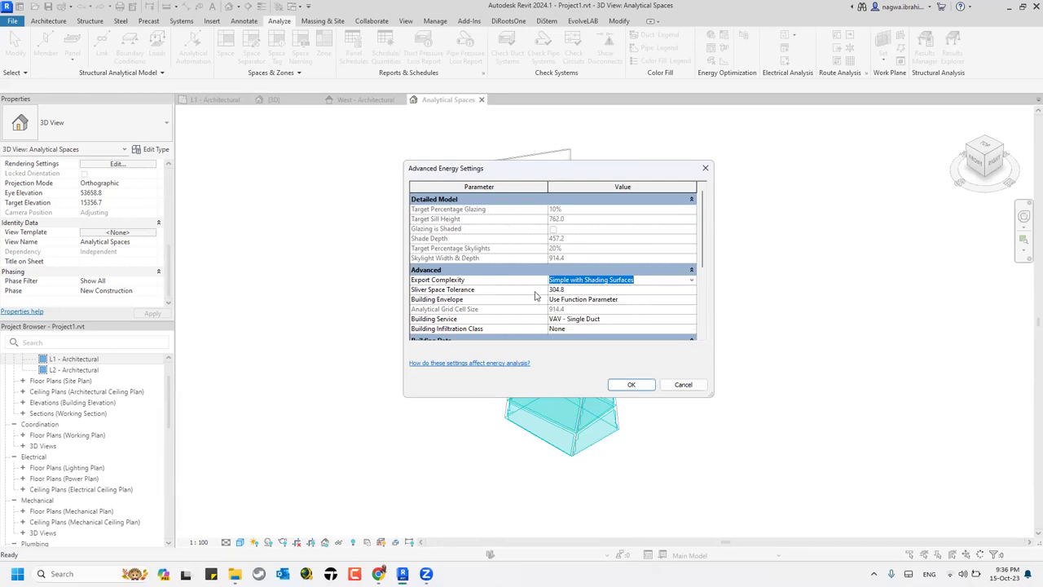
{"action": "left_click", "coordinate": [692, 301]}
{"action": "left_click", "coordinate": [692, 302]}
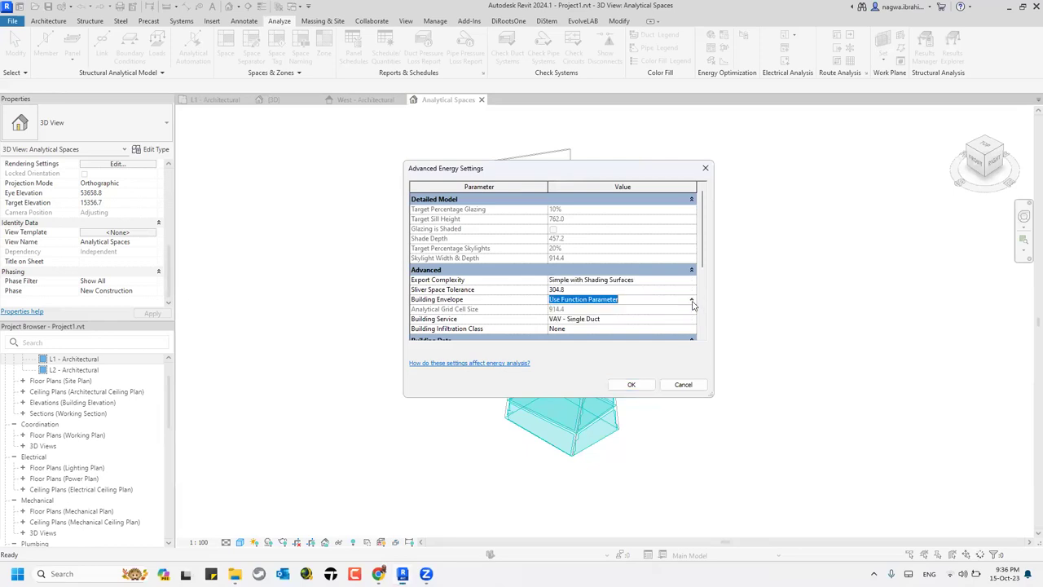
Step: Look through the list of available Building Type choices, leaving the selection on Office
{"action": "scroll", "coordinate": [691, 306], "scroll_direction": "down", "scroll_amount": 3}
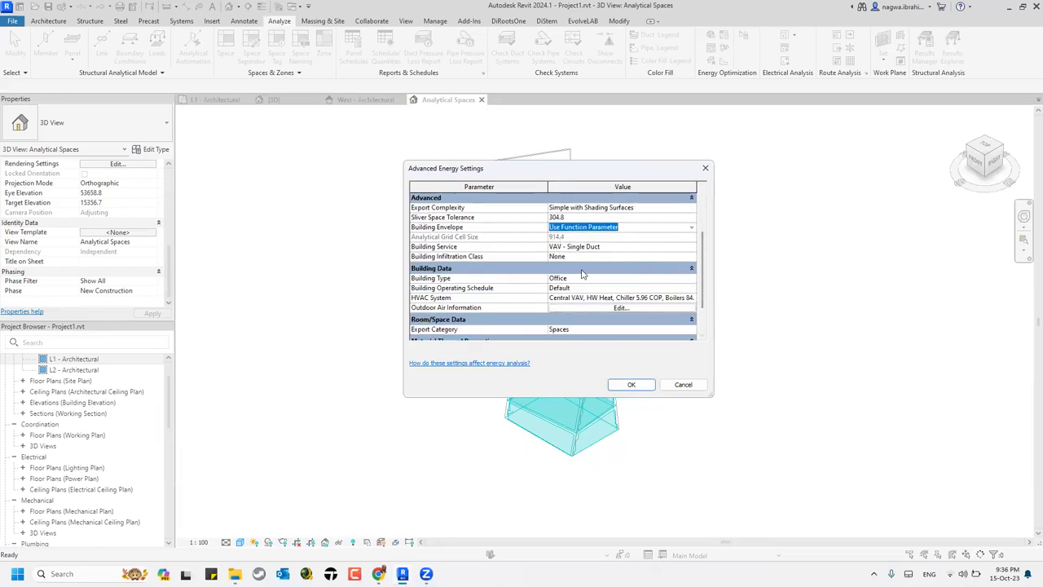
{"action": "left_click", "coordinate": [685, 279]}
{"action": "left_click", "coordinate": [691, 281]}
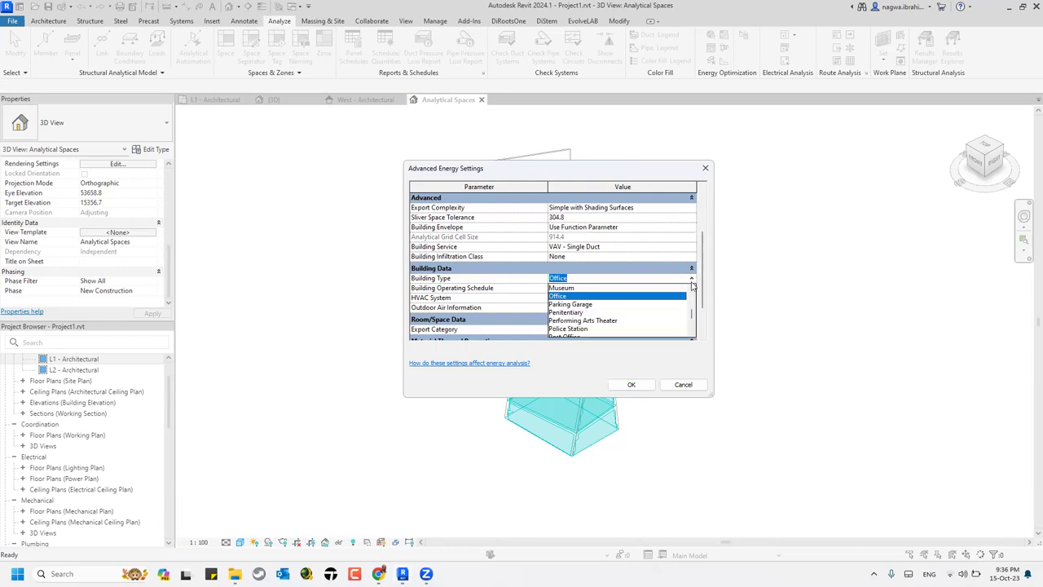
{"action": "scroll", "coordinate": [692, 289], "scroll_direction": "down", "scroll_amount": 3}
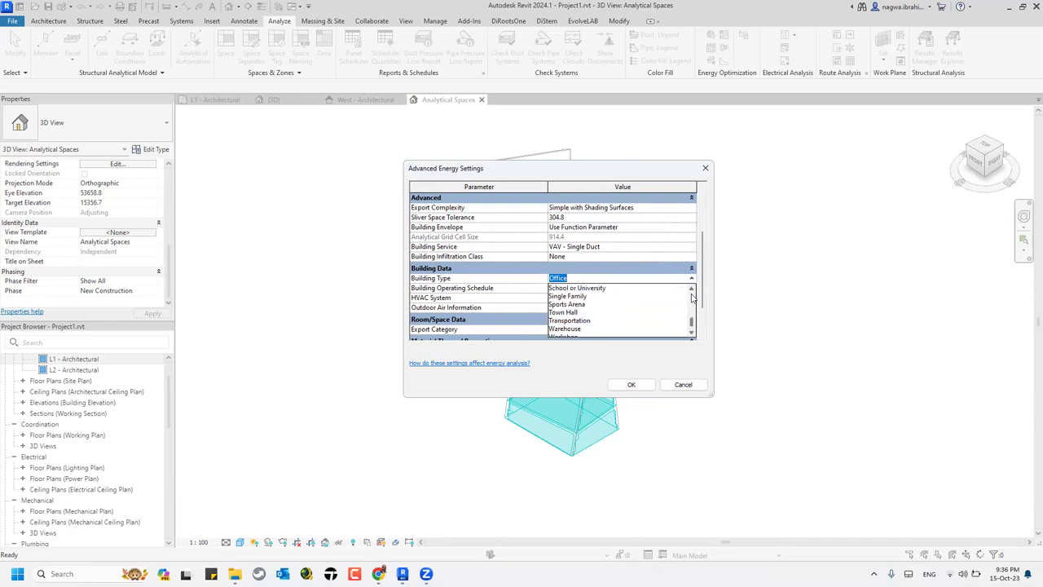
{"action": "scroll", "coordinate": [689, 318], "scroll_direction": "down", "scroll_amount": 1}
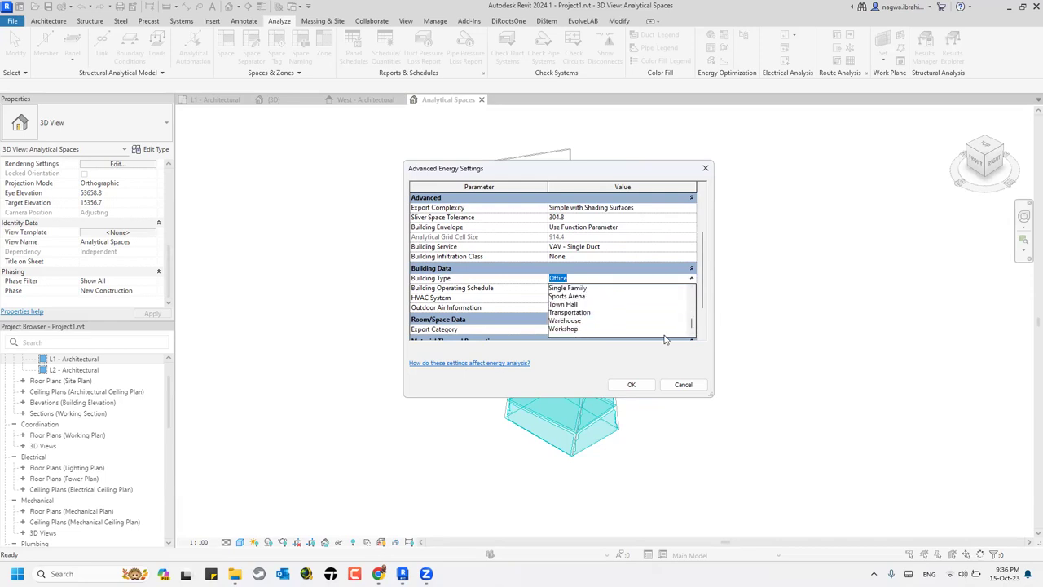
{"action": "left_click", "coordinate": [604, 358]}
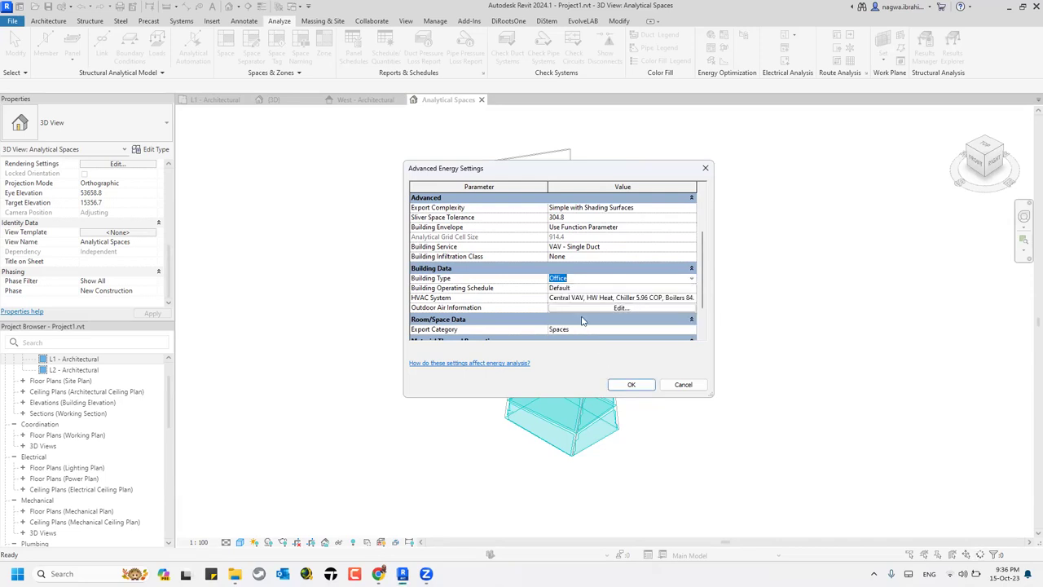
Step: Set the Building Operating Schedule to 12/7 Facility
{"action": "left_click", "coordinate": [693, 289]}
{"action": "left_click", "coordinate": [693, 289]}
{"action": "left_click", "coordinate": [692, 289]}
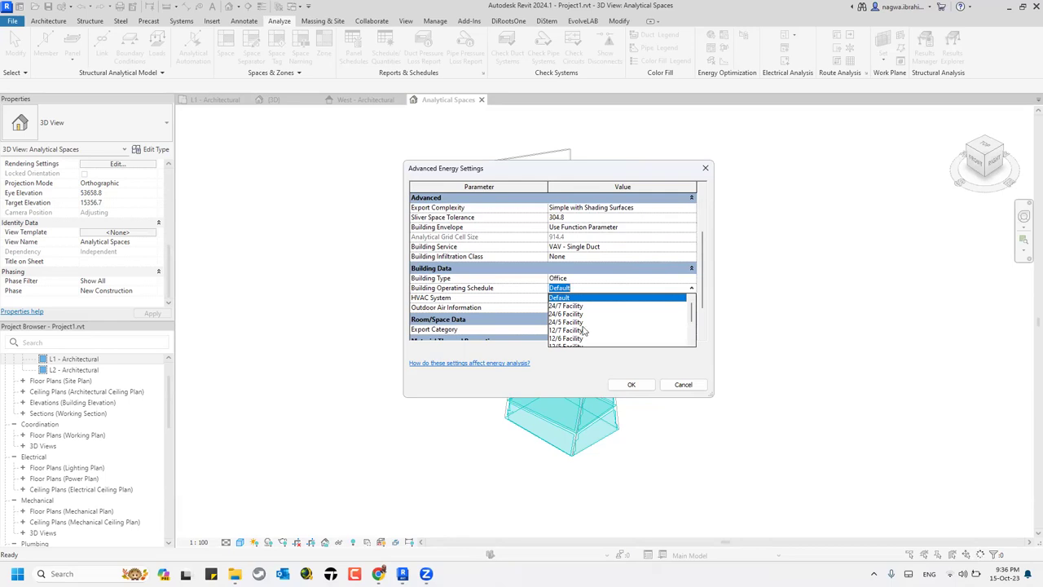
{"action": "left_click", "coordinate": [575, 330]}
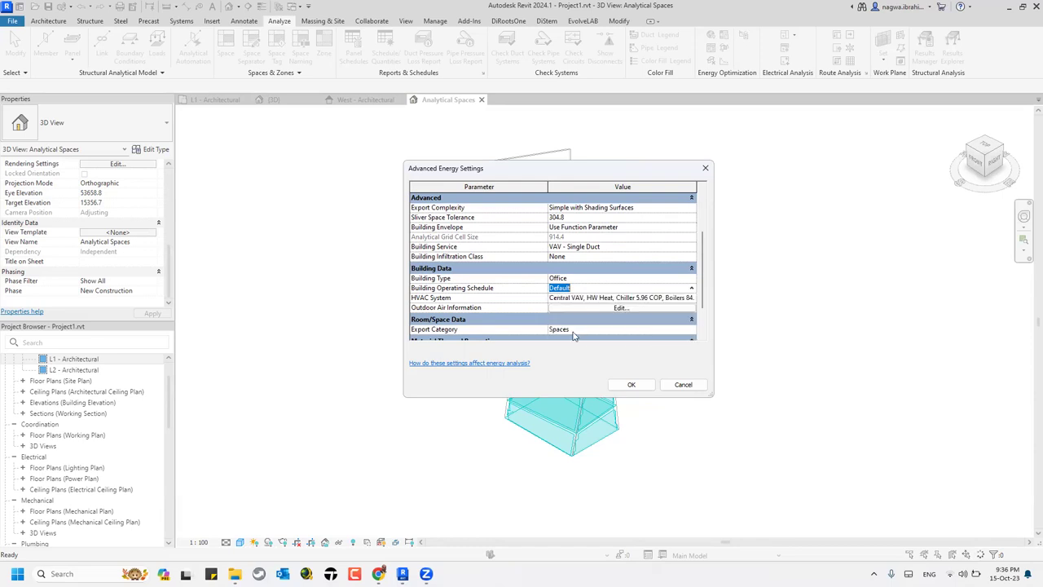
Step: Examine the HVAC System choices and the Rooms and Spaces options for the Export Category
{"action": "left_click", "coordinate": [692, 298]}
{"action": "left_click", "coordinate": [692, 298]}
{"action": "left_click", "coordinate": [691, 298]}
{"action": "scroll", "coordinate": [694, 304], "scroll_direction": "down", "scroll_amount": 3}
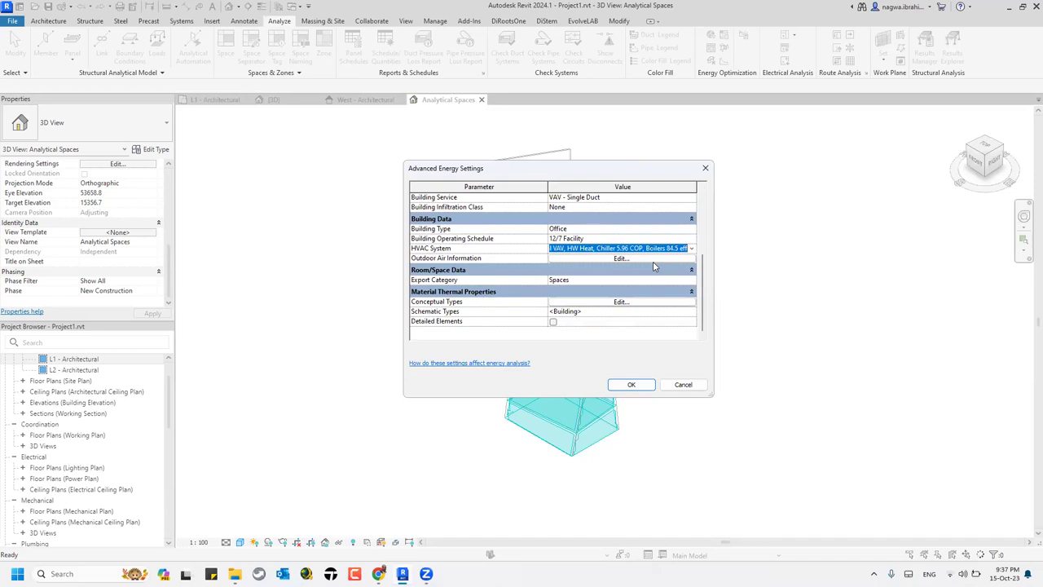
{"action": "left_click", "coordinate": [692, 279]}
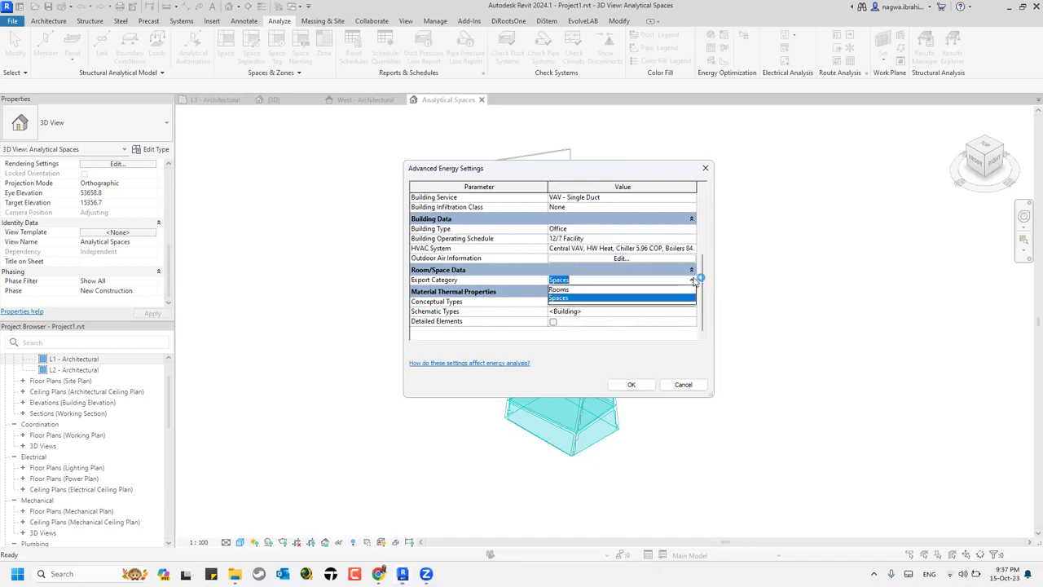
{"action": "left_click", "coordinate": [693, 281]}
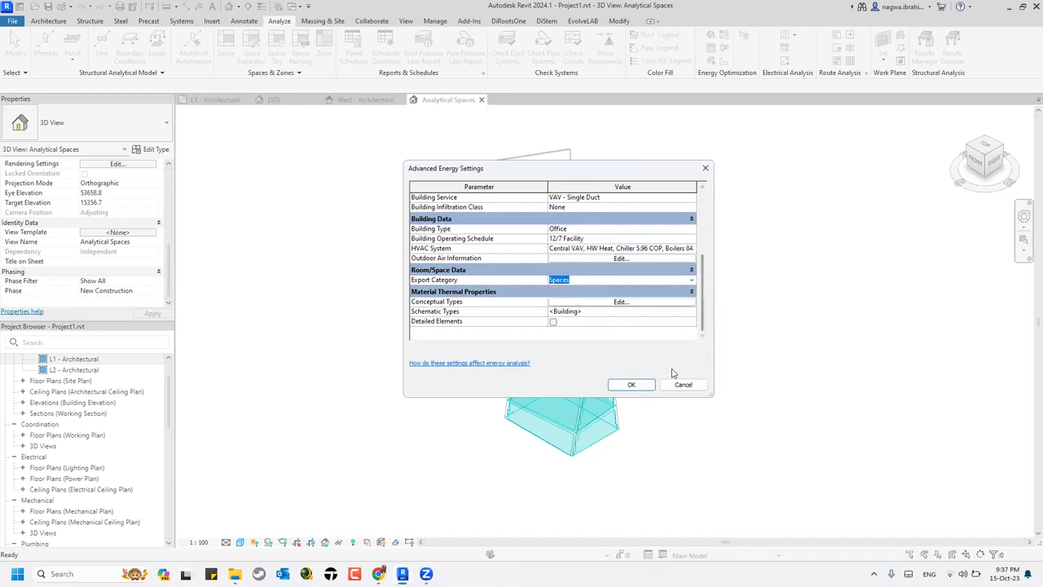
Step: View the Conceptual Types constructions assigned to the mass model, and close all energy settings dialogs without applying changes
{"action": "left_click", "coordinate": [648, 304]}
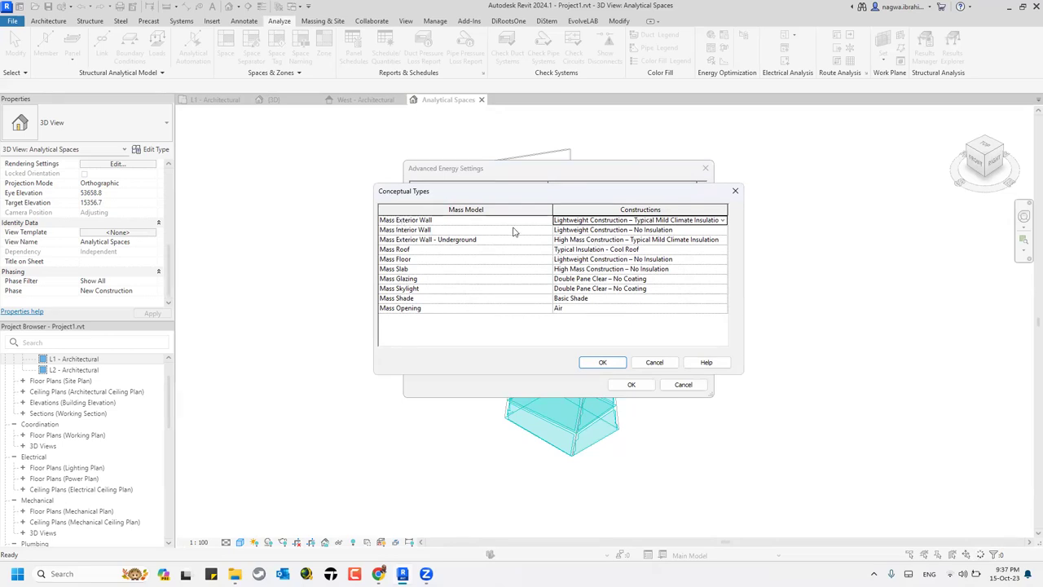
{"action": "left_click", "coordinate": [735, 192]}
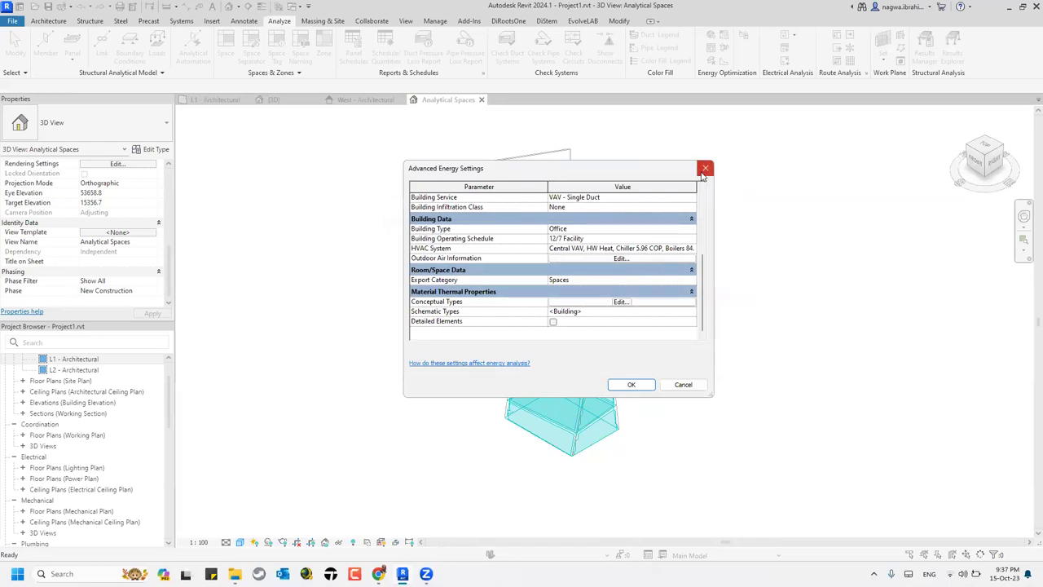
{"action": "left_click", "coordinate": [705, 168]}
{"action": "left_click", "coordinate": [704, 168]}
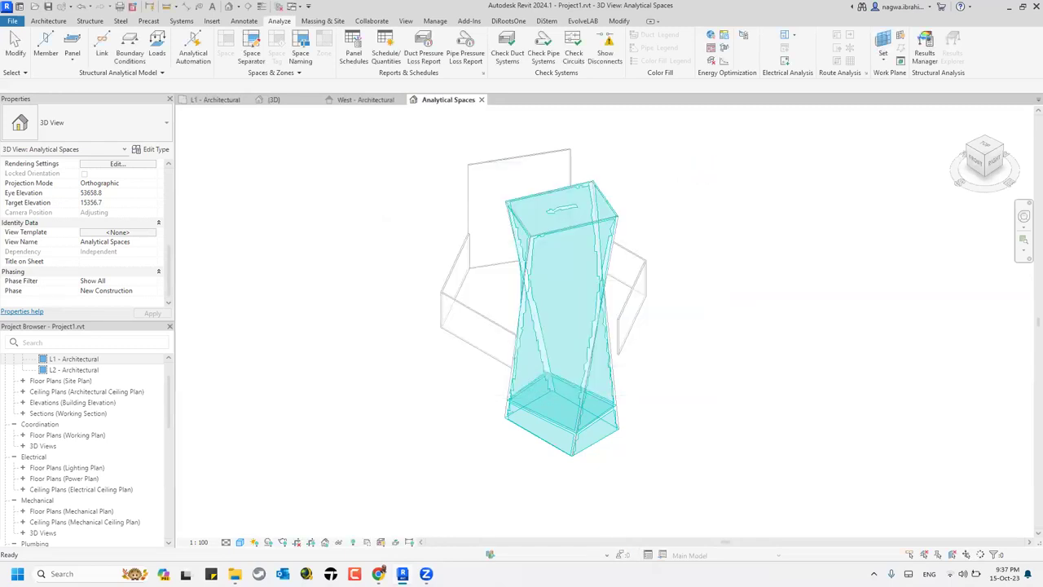
Step: Return to the Google Slides slideshow and advance past Energy Modeling to the Sun path slide of the Solar Studies Overview
{"action": "mouse_move", "coordinate": [378, 573]}
{"action": "left_click", "coordinate": [383, 501]}
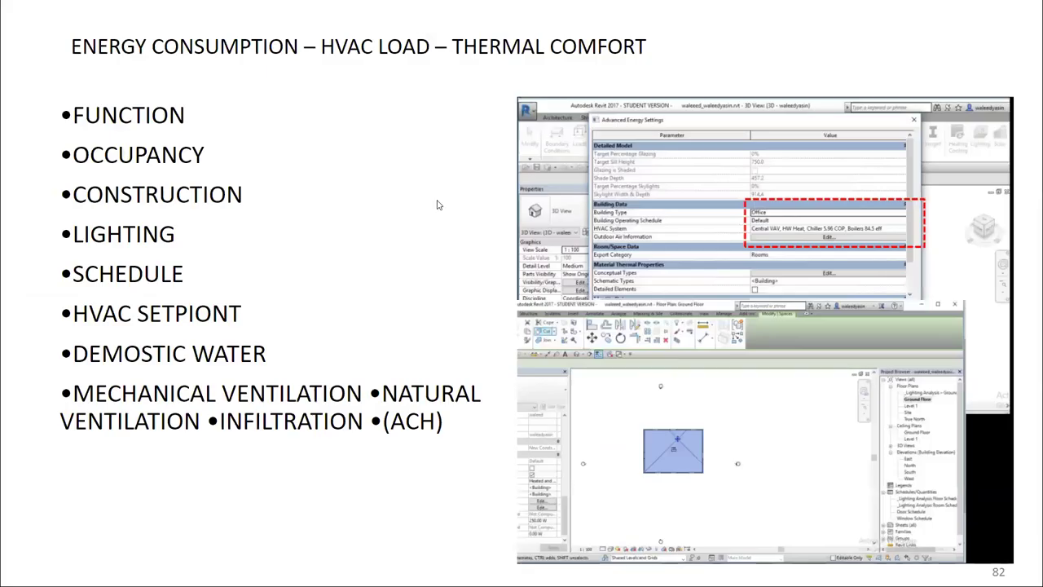
{"action": "key", "text": "Right"}
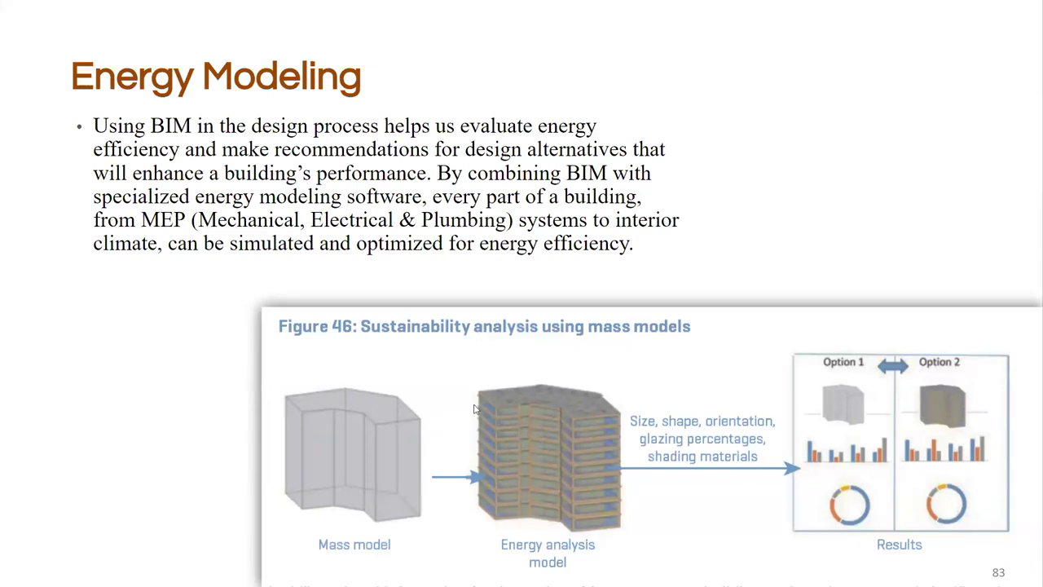
{"action": "key", "text": "Right"}
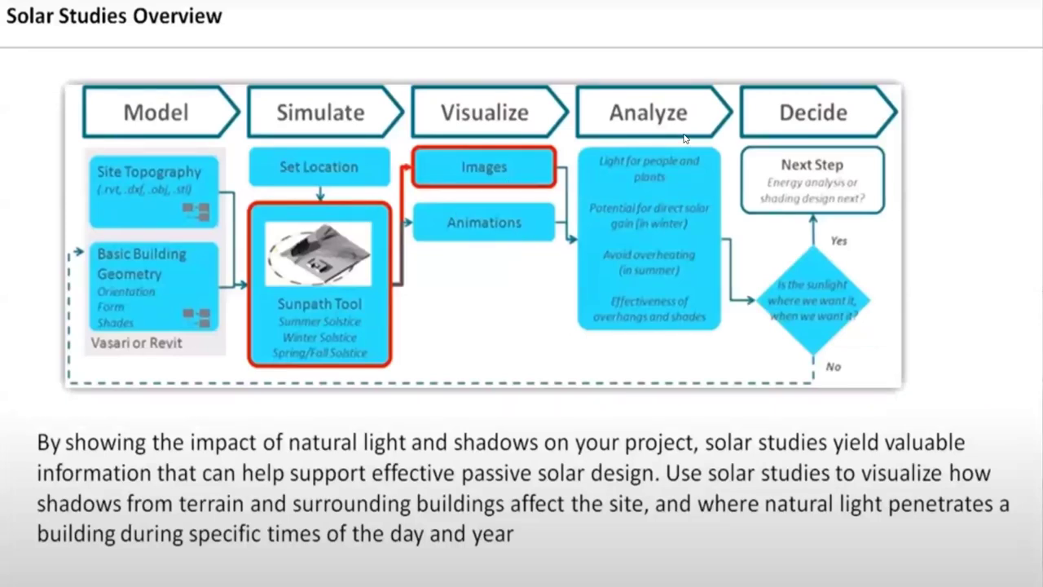
{"action": "key", "text": "Right"}
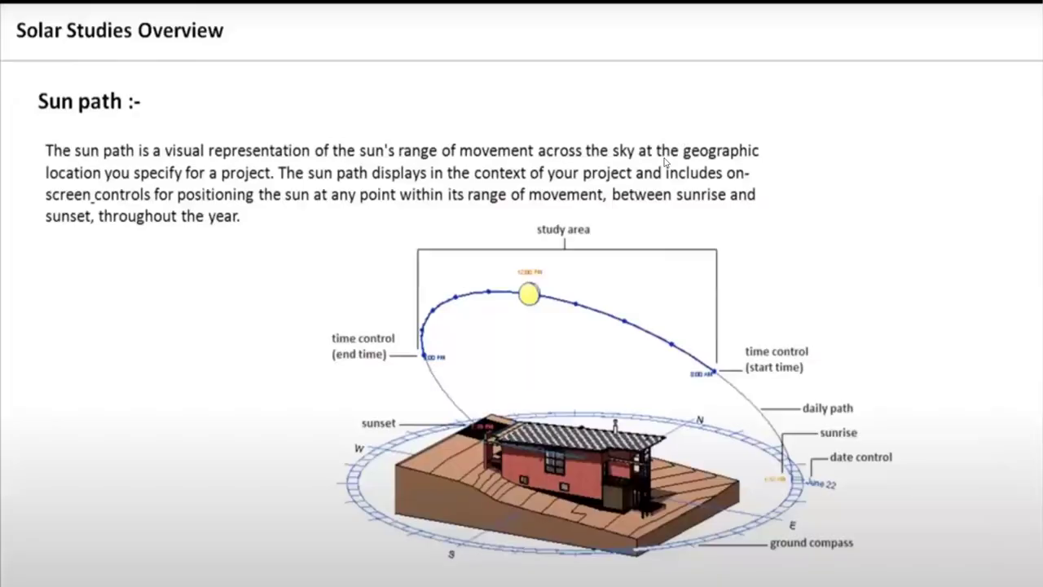
Step: Switch to Revit and turn on the sun path in the Analytical Spaces view using the specified project location, date and time
{"action": "key", "text": "alt+Tab"}
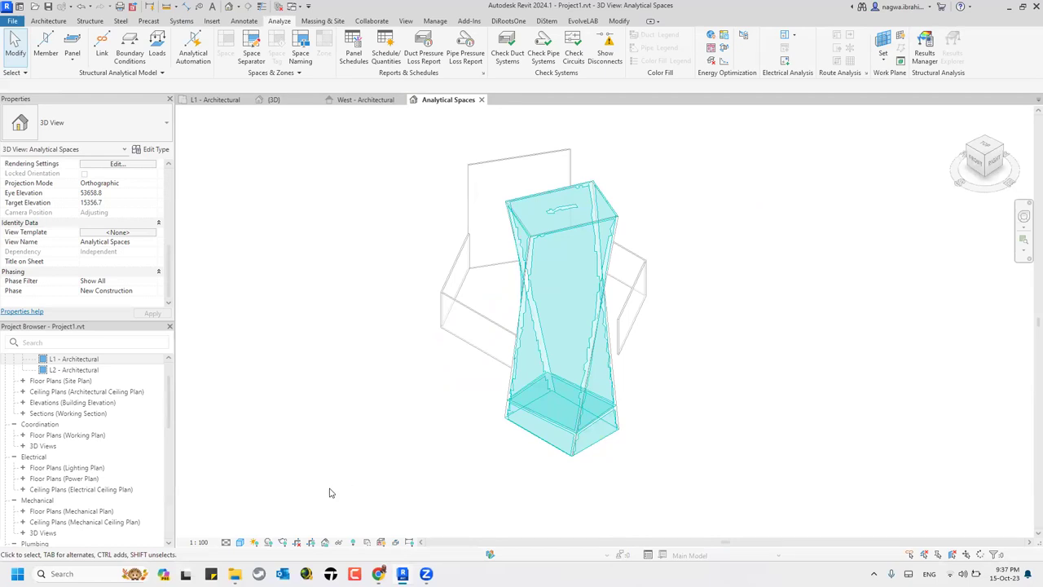
{"action": "left_click", "coordinate": [257, 545]}
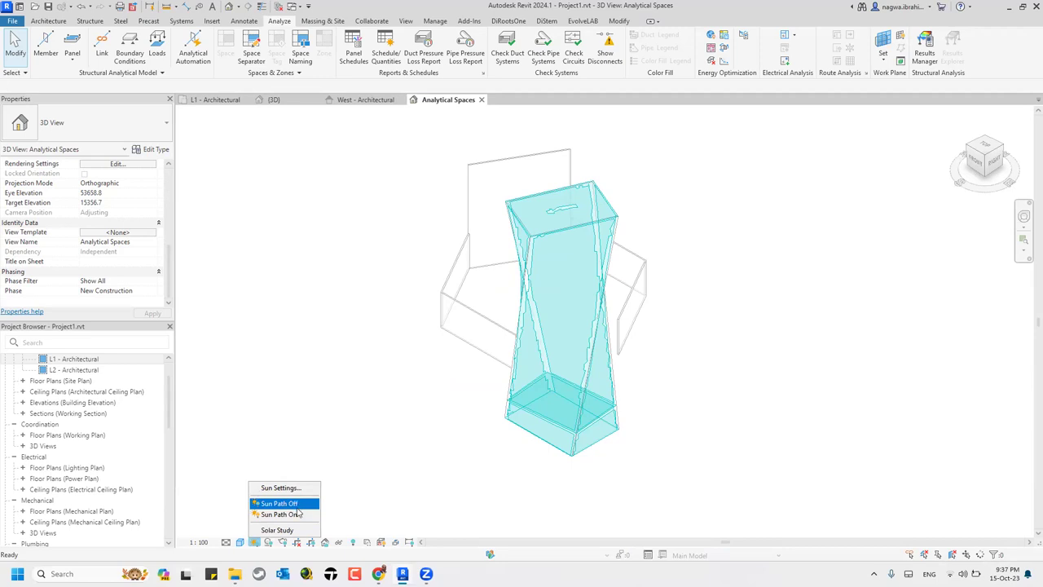
{"action": "left_click", "coordinate": [295, 514]}
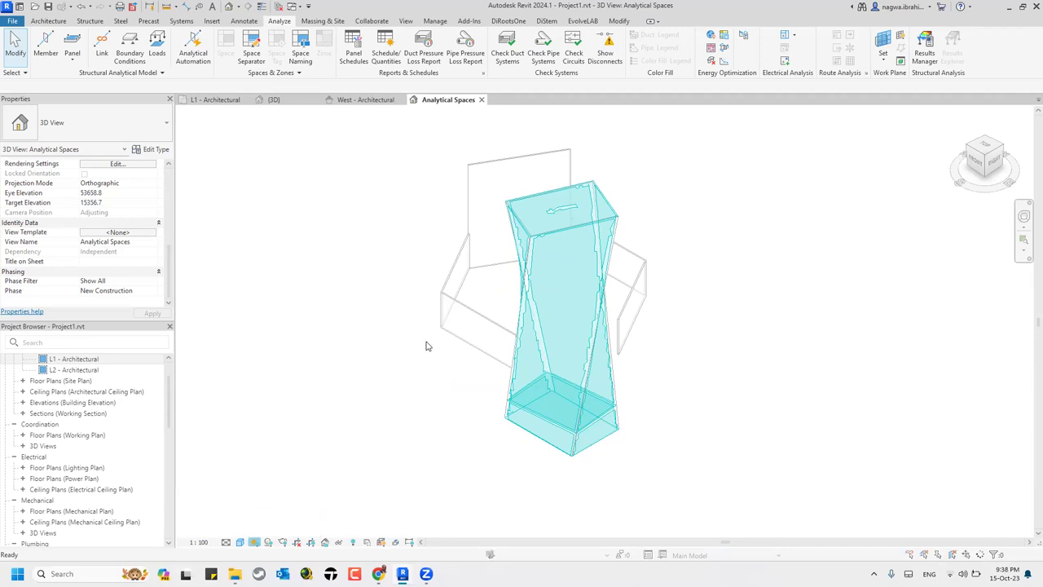
{"action": "left_click", "coordinate": [479, 266]}
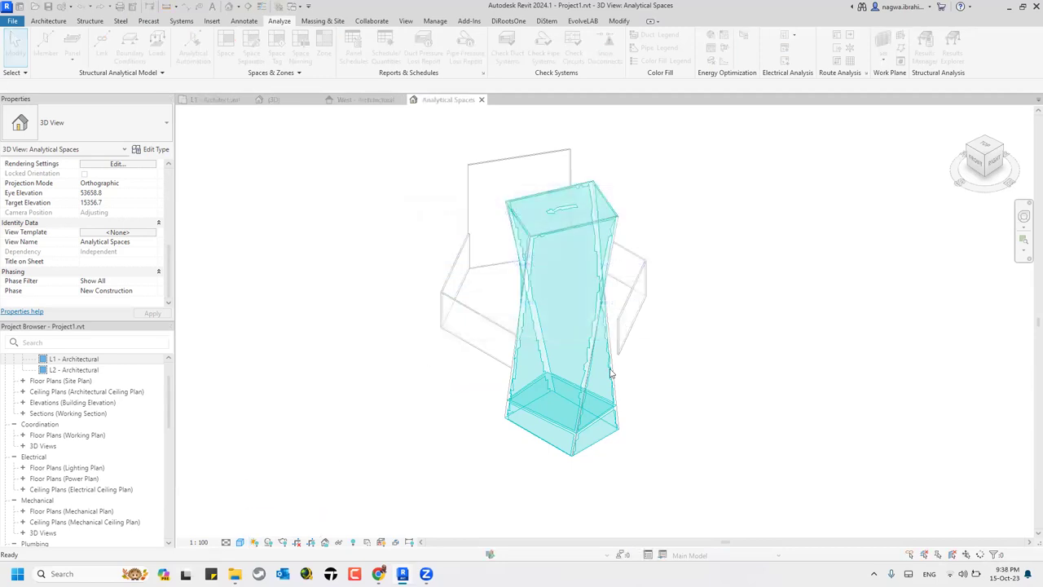
{"action": "scroll", "coordinate": [585, 399], "scroll_direction": "down", "scroll_amount": 2}
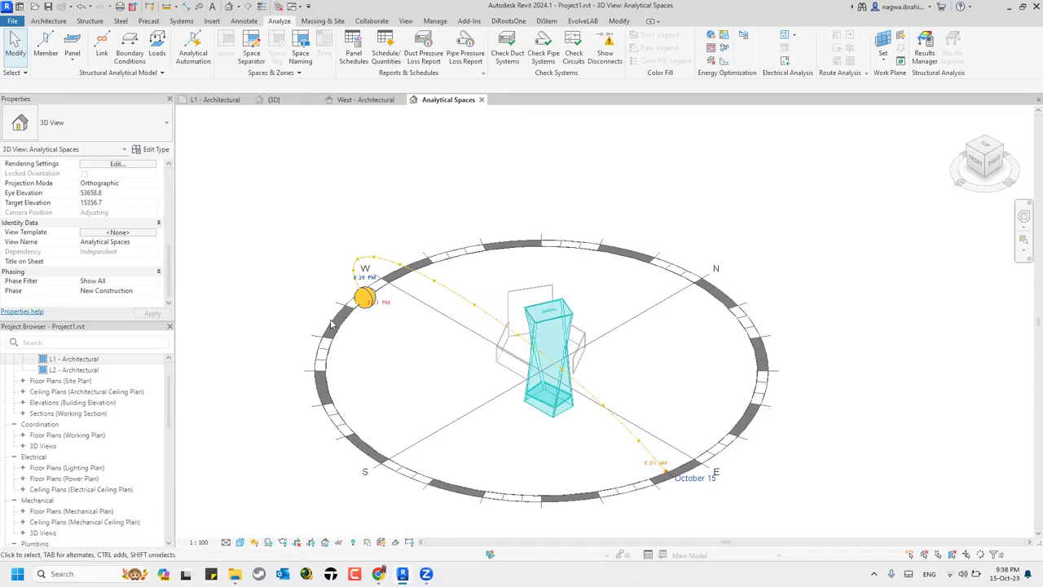
Step: Turn on shadows in the Analytical Spaces view and move the sun along the October 15 path to 9:00 AM
{"action": "left_click", "coordinate": [268, 542]}
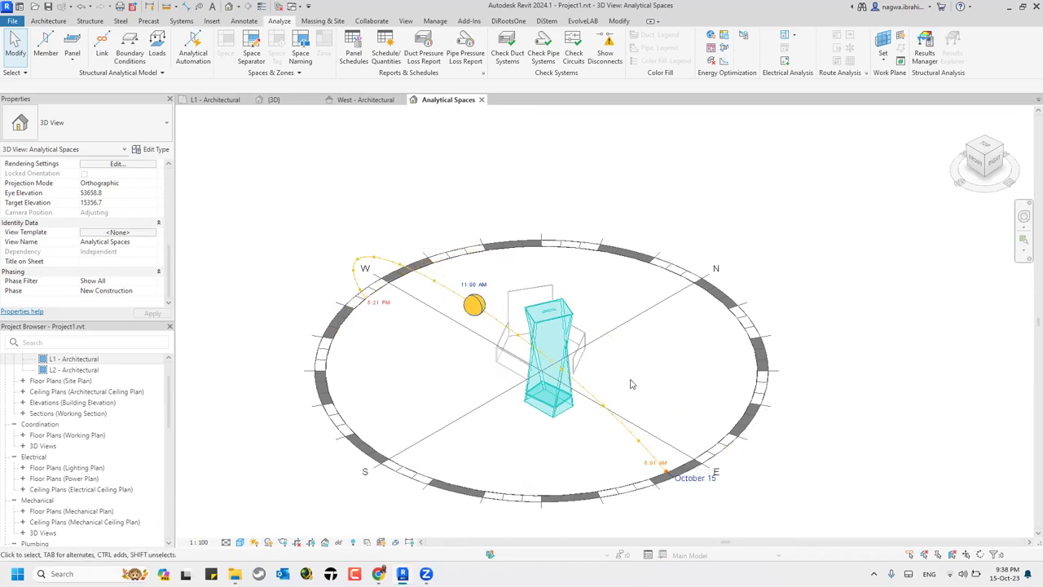
{"action": "scroll", "coordinate": [632, 383], "scroll_direction": "up", "scroll_amount": 3}
{"action": "scroll", "coordinate": [601, 337], "scroll_direction": "down", "scroll_amount": 3}
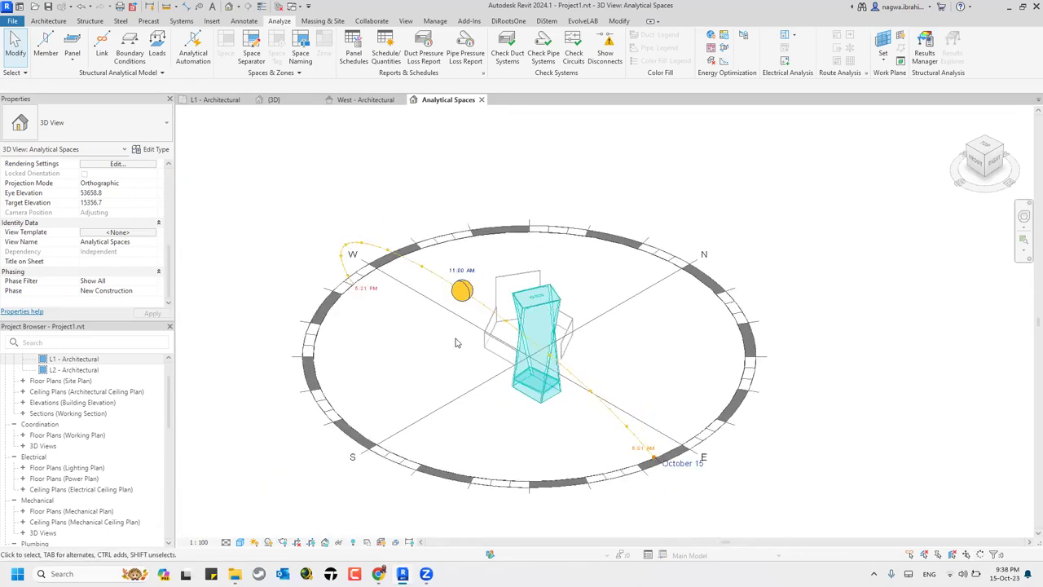
{"action": "left_click_drag", "start_coordinate": [454, 302], "coordinate": [548, 355]}
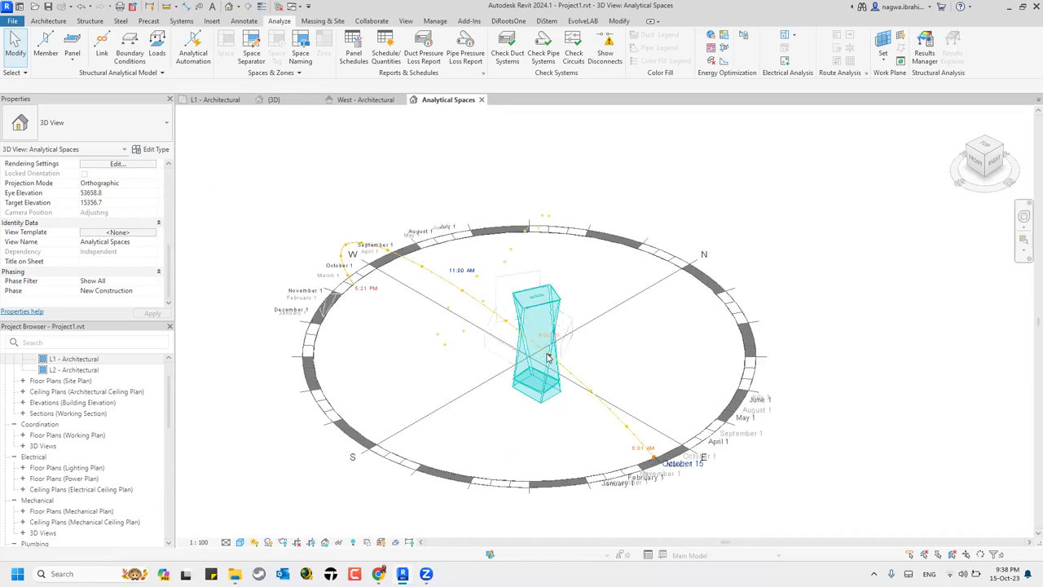
Step: Set the visual style of the Analytical Spaces view to Consistent Colors
{"action": "left_click", "coordinate": [240, 542]}
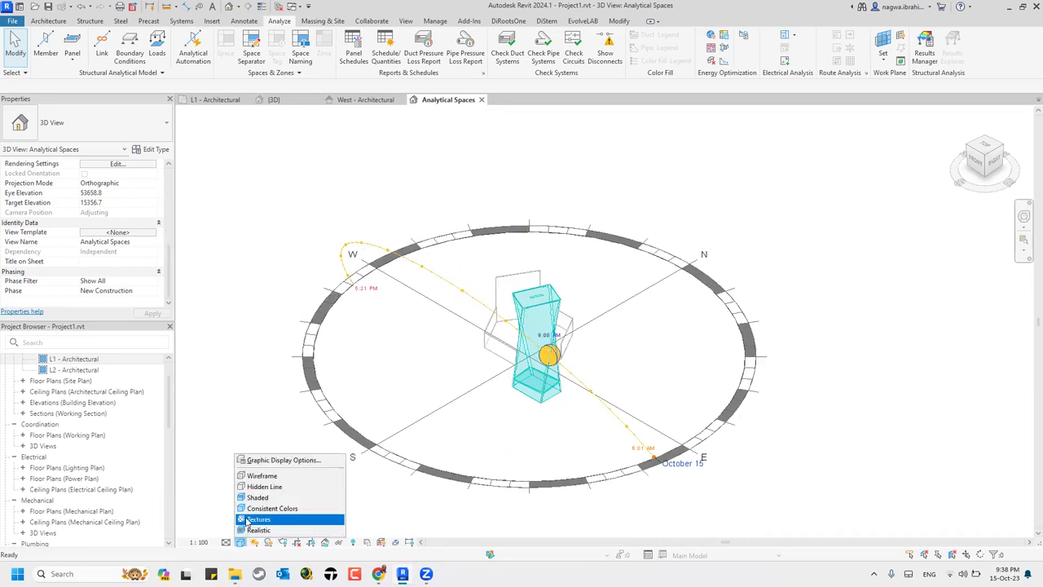
{"action": "left_click", "coordinate": [252, 508]}
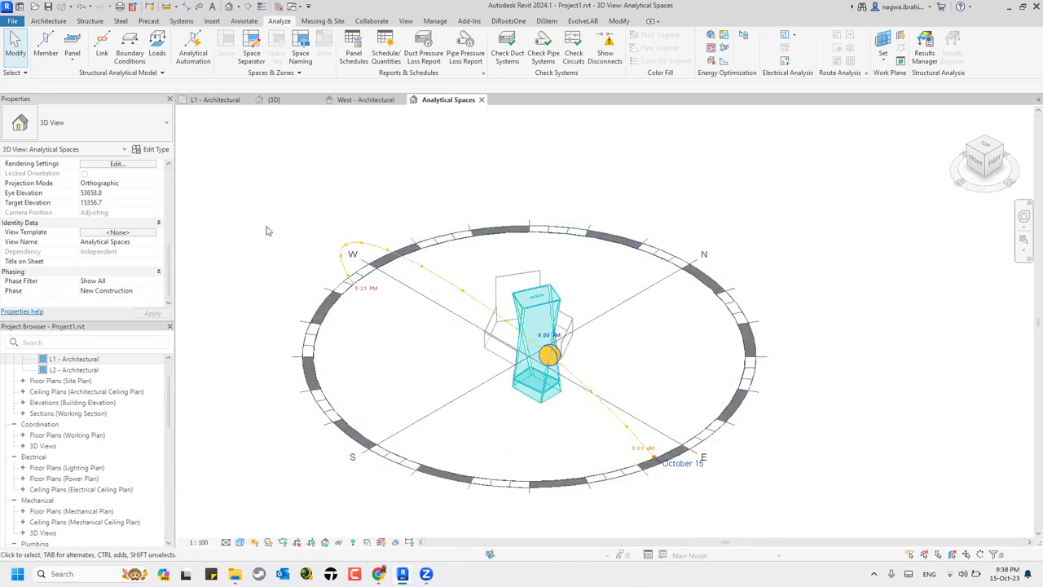
Step: Open the default {3D} view and turn on its sun path with the specified project location, date and time
{"action": "scroll", "coordinate": [115, 389], "scroll_direction": "up", "scroll_amount": 1}
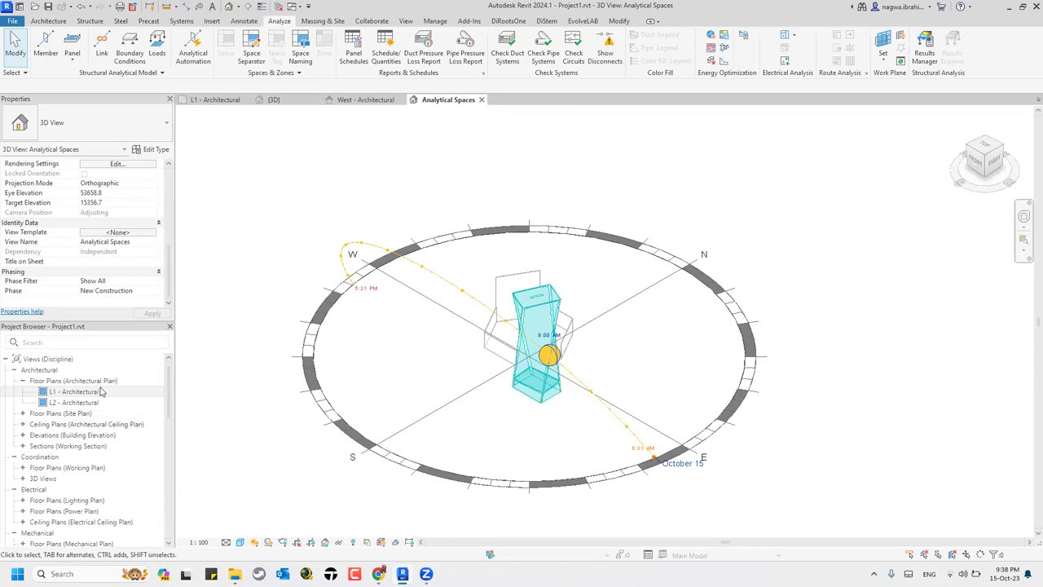
{"action": "left_click", "coordinate": [227, 6]}
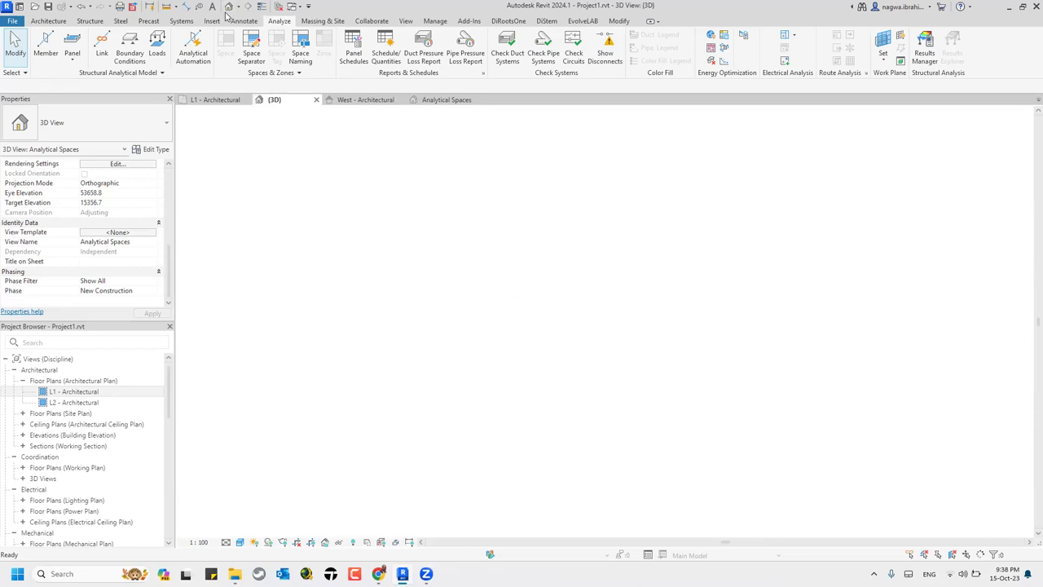
{"action": "left_click", "coordinate": [254, 542]}
{"action": "left_click", "coordinate": [266, 515]}
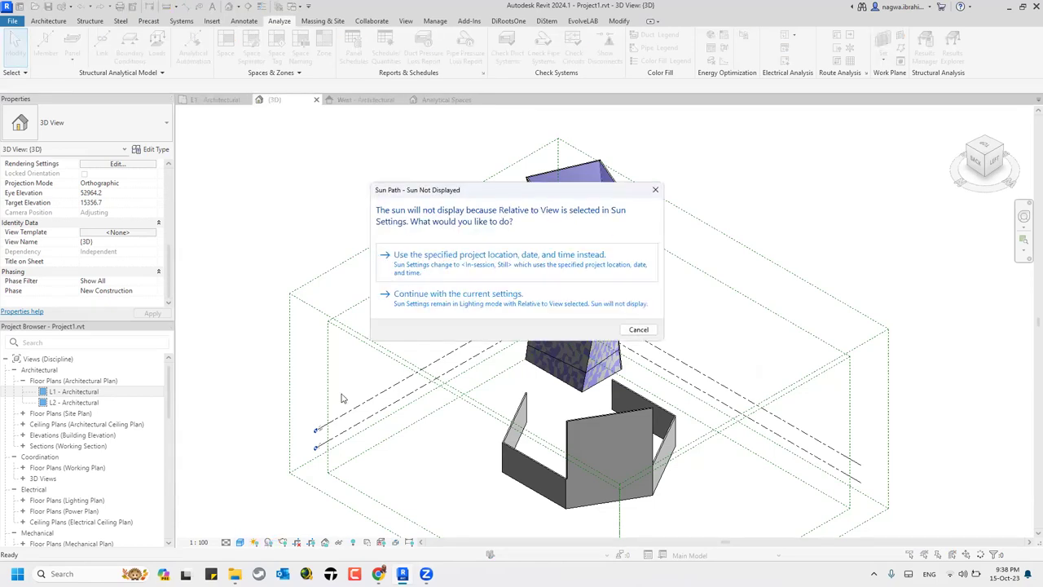
{"action": "left_click", "coordinate": [403, 259]}
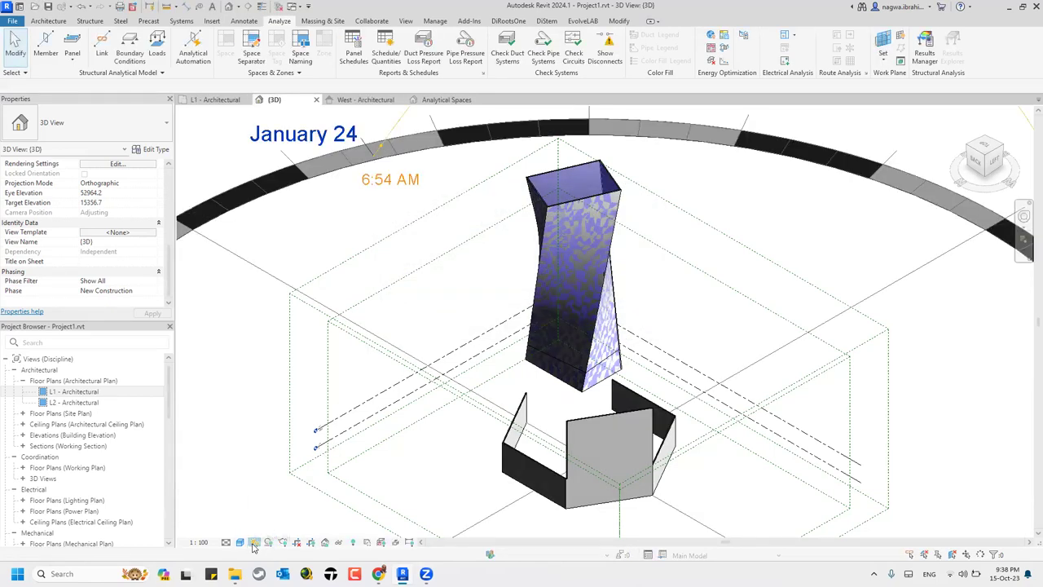
Step: Keep the sun path on and turn on shadows in the {3D} view
{"action": "left_click", "coordinate": [254, 543]}
{"action": "left_click", "coordinate": [259, 516]}
{"action": "left_click", "coordinate": [267, 542]}
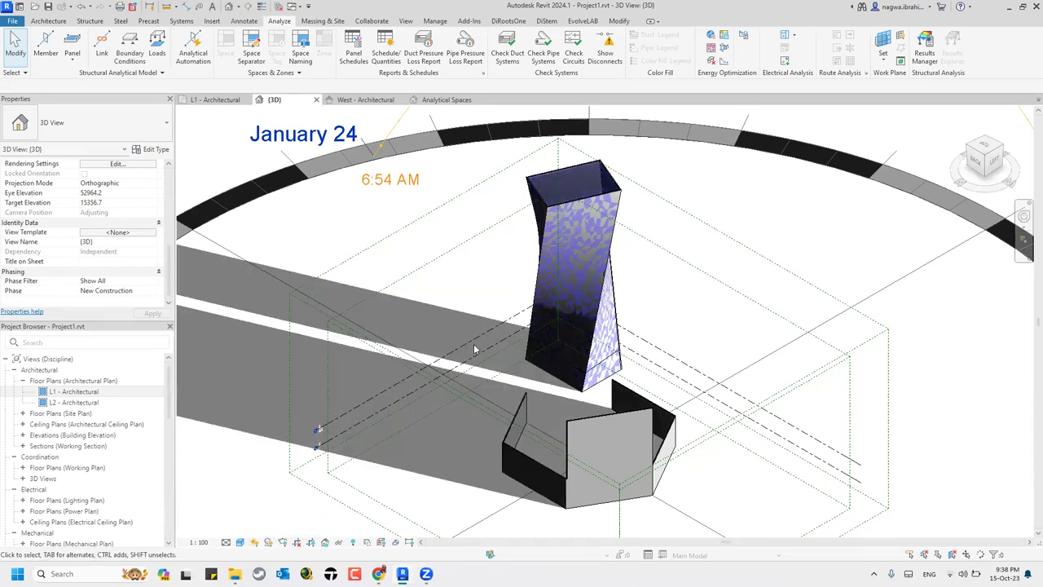
Step: Move the sun along the January 24 path to 12:45 PM and finally to 10:30 AM to compare the tower's shadows
{"action": "scroll", "coordinate": [478, 303], "scroll_direction": "down", "scroll_amount": 5}
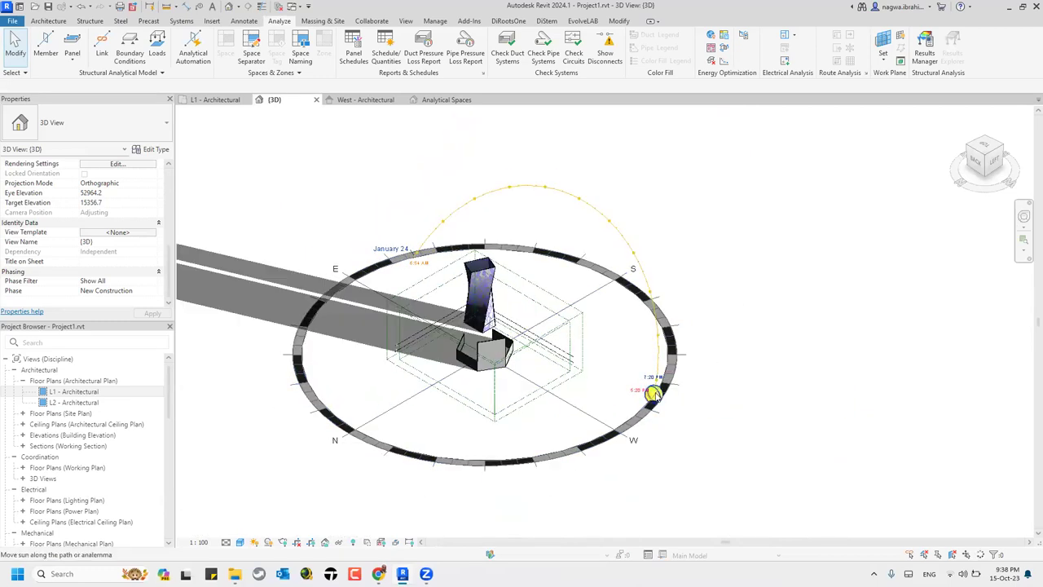
{"action": "left_click", "coordinate": [653, 393]}
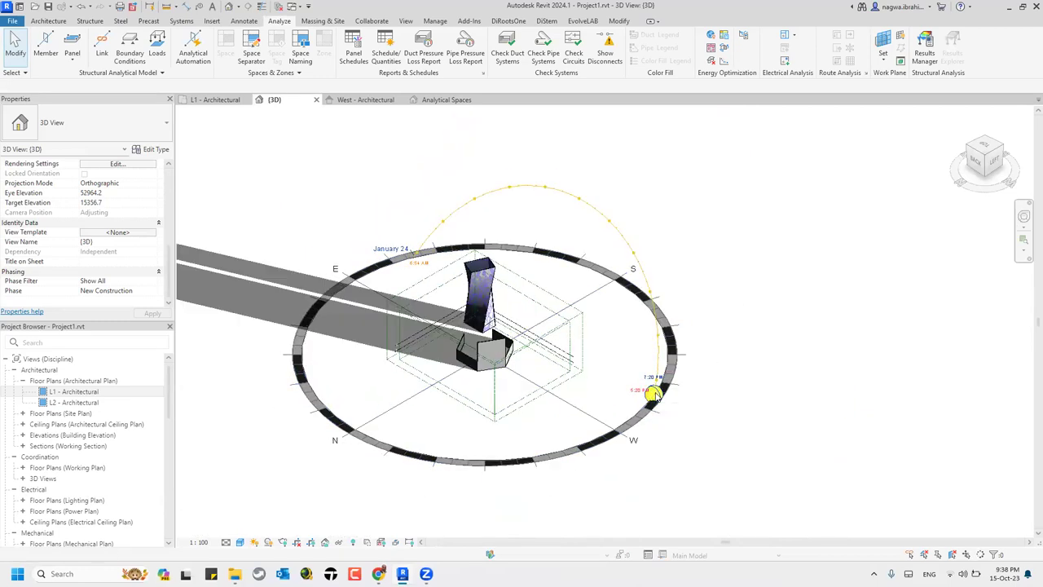
{"action": "left_click_drag", "start_coordinate": [641, 251], "coordinate": [603, 213]}
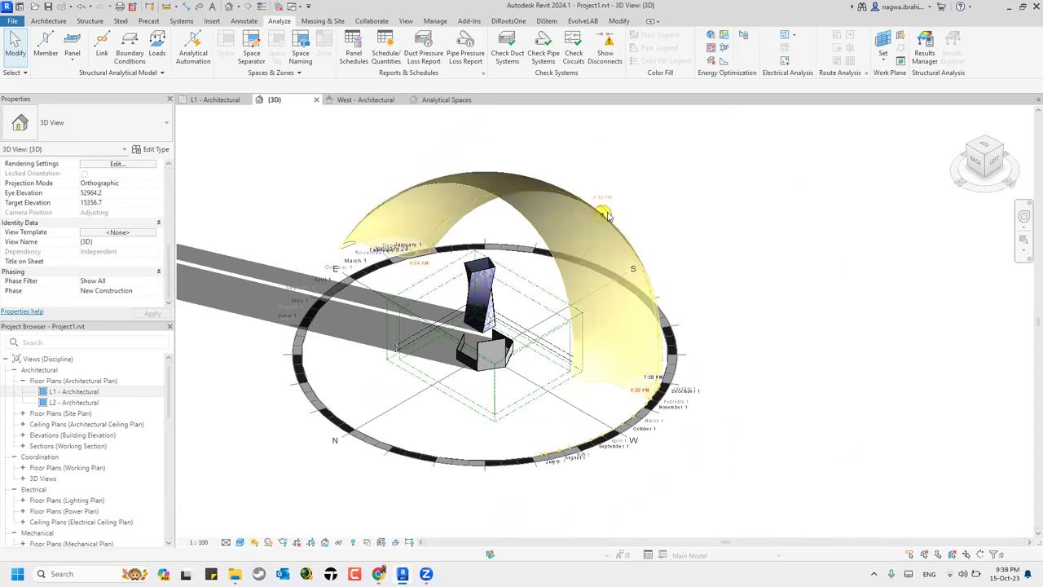
{"action": "scroll", "coordinate": [471, 330], "scroll_direction": "up", "scroll_amount": 5}
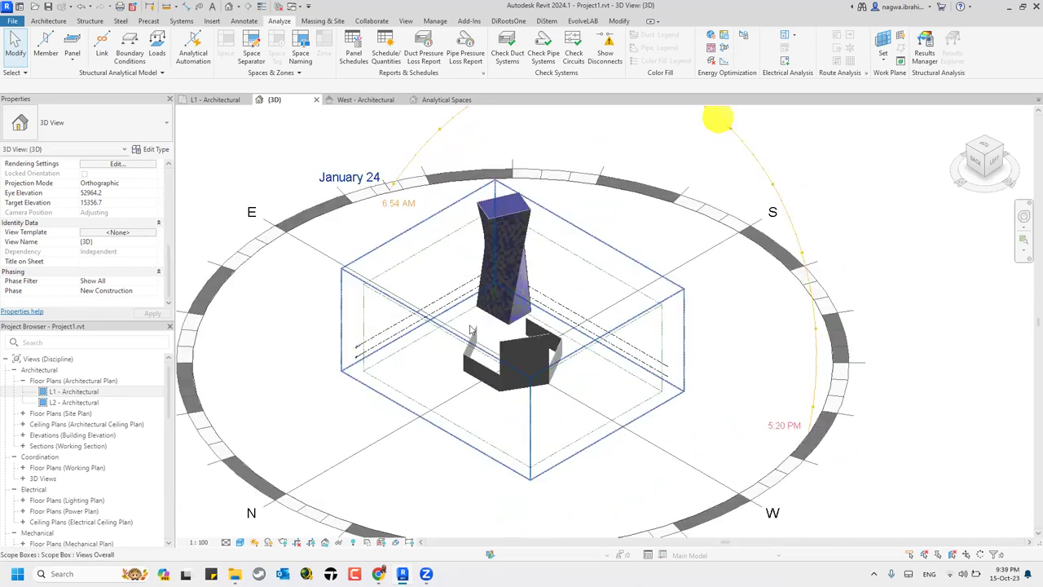
{"action": "scroll", "coordinate": [471, 330], "scroll_direction": "down", "scroll_amount": 5}
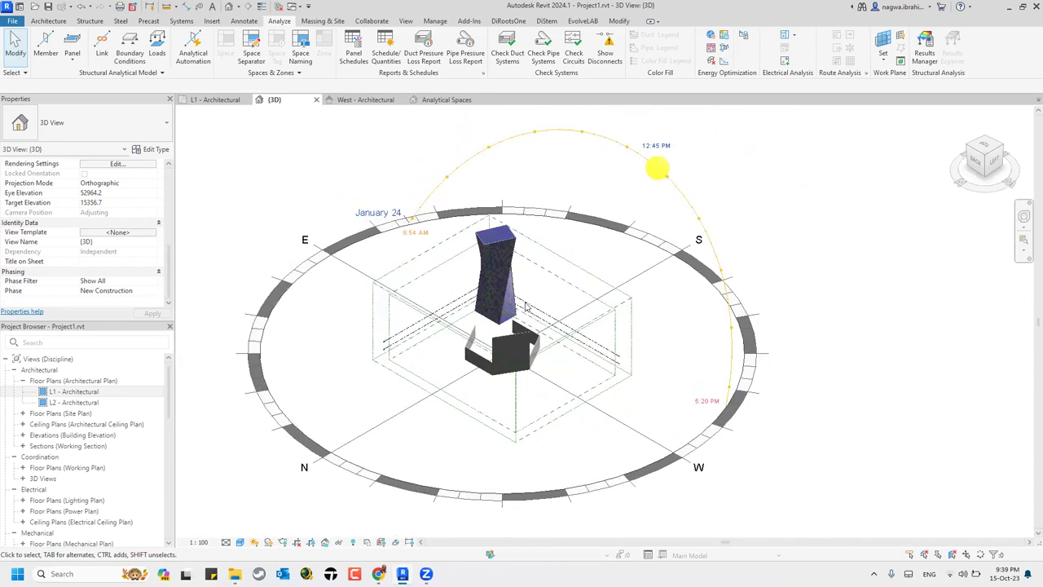
{"action": "left_click_drag", "start_coordinate": [653, 180], "coordinate": [554, 141]}
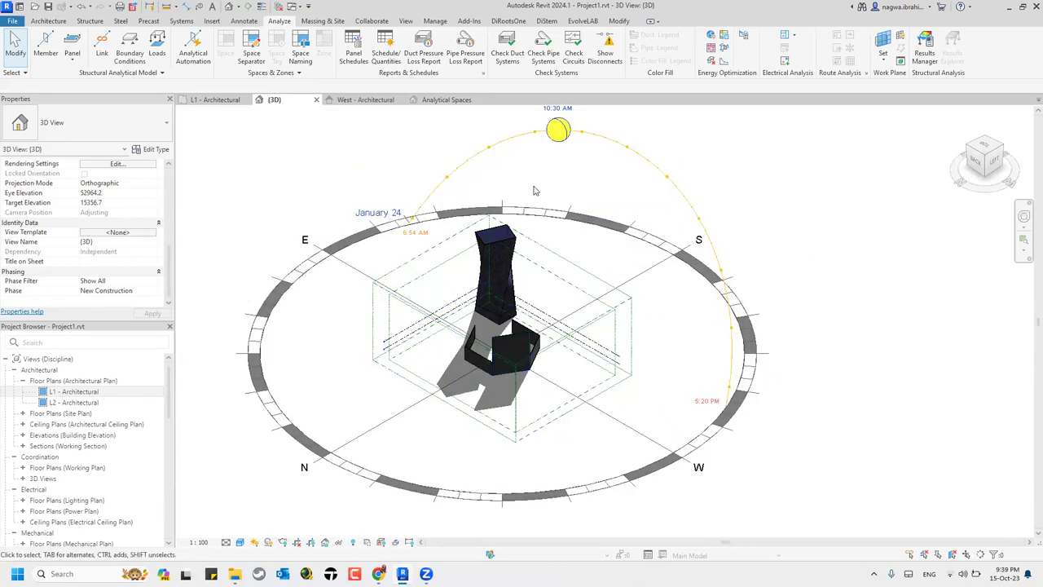
Step: In the Sun Settings, set the Still study's time to 7:30 AM and finally to 9:30 AM, applying each time
{"action": "left_click", "coordinate": [254, 541]}
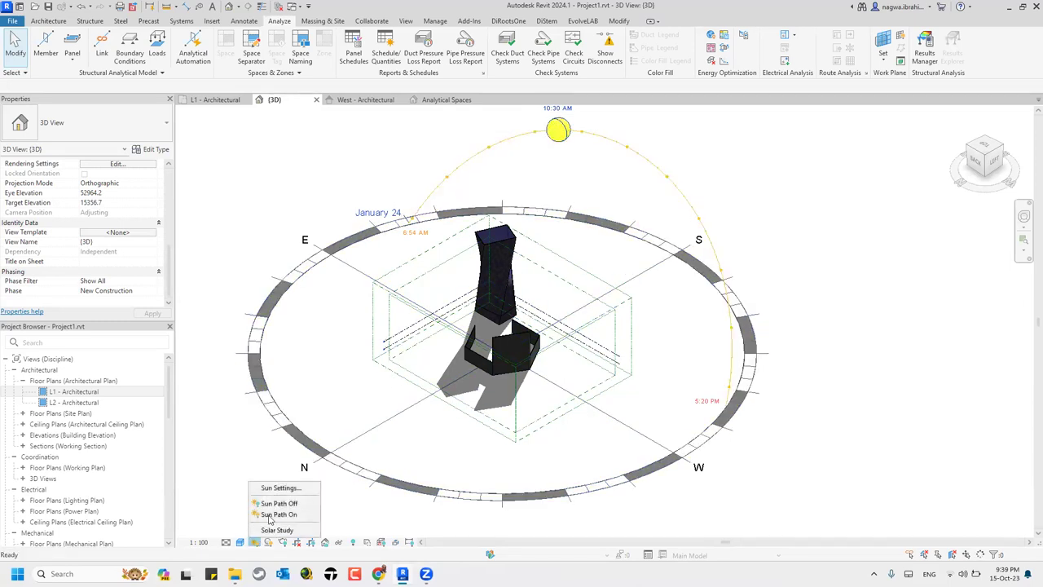
{"action": "left_click", "coordinate": [281, 488]}
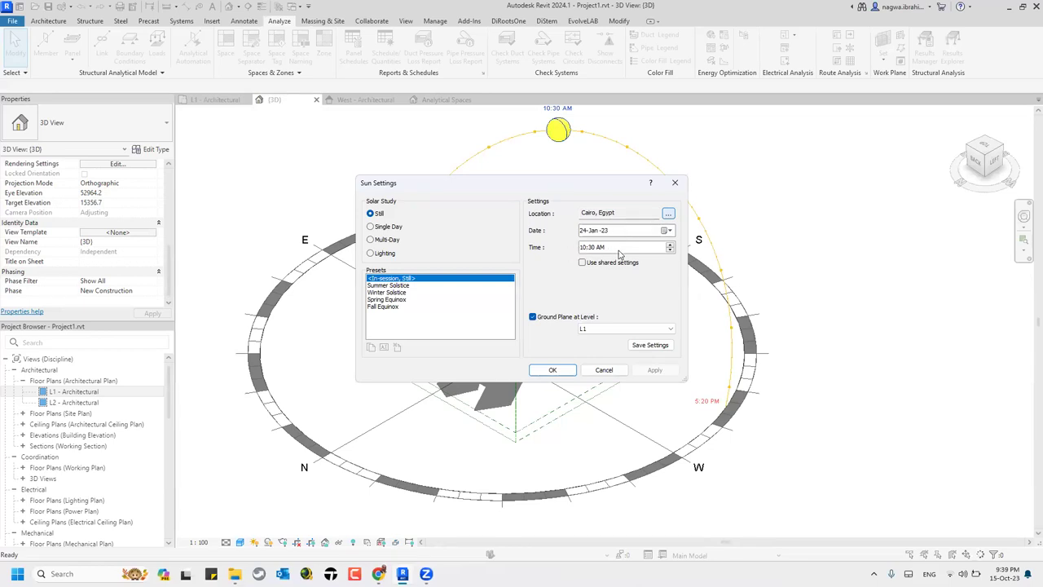
{"action": "left_click", "coordinate": [583, 248]}
{"action": "type", "text": "1"}
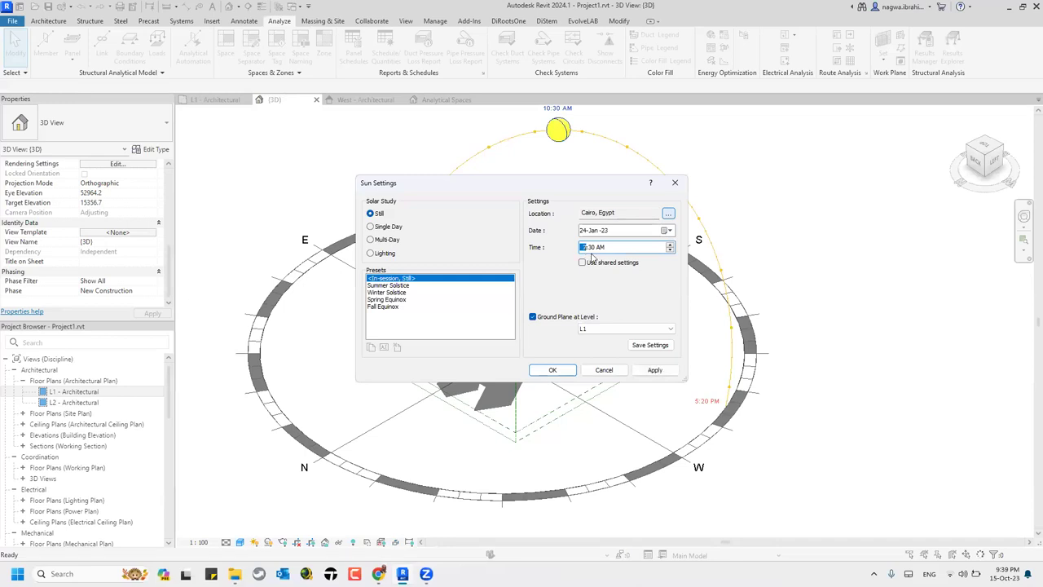
{"action": "left_click", "coordinate": [662, 372]}
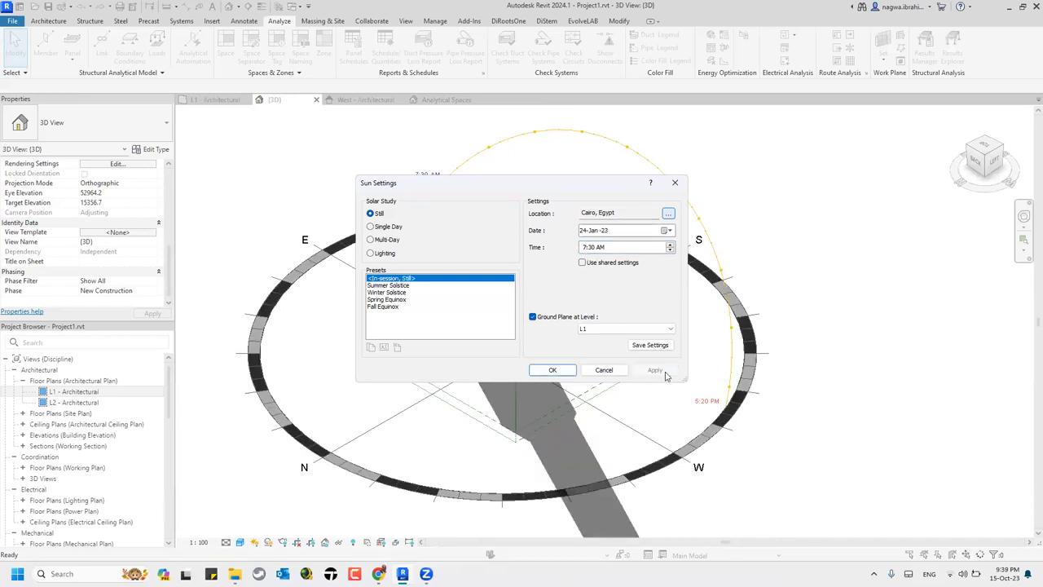
{"action": "left_click", "coordinate": [582, 252]}
{"action": "left_click", "coordinate": [619, 251]}
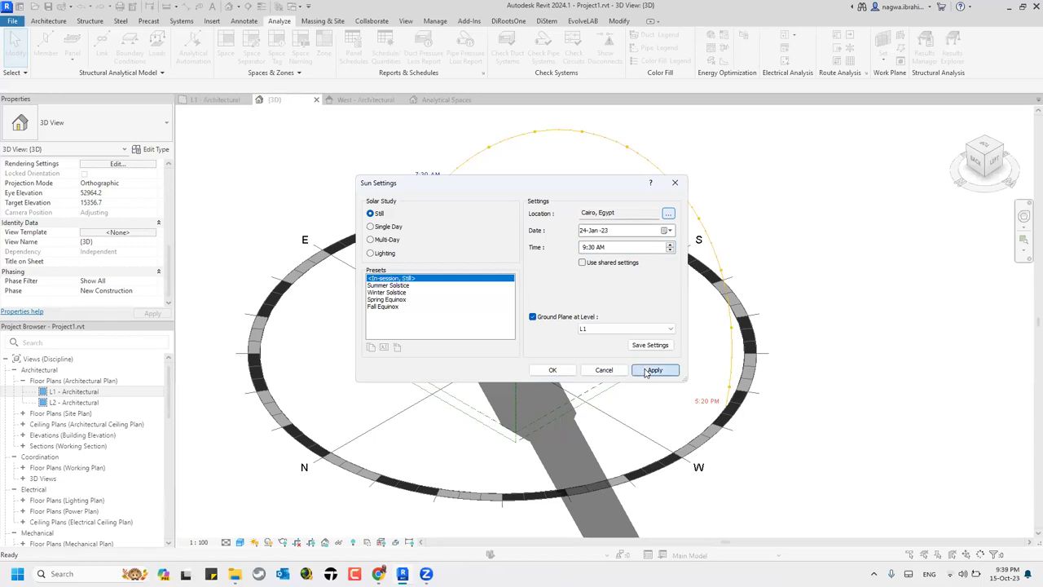
{"action": "left_click", "coordinate": [655, 370]}
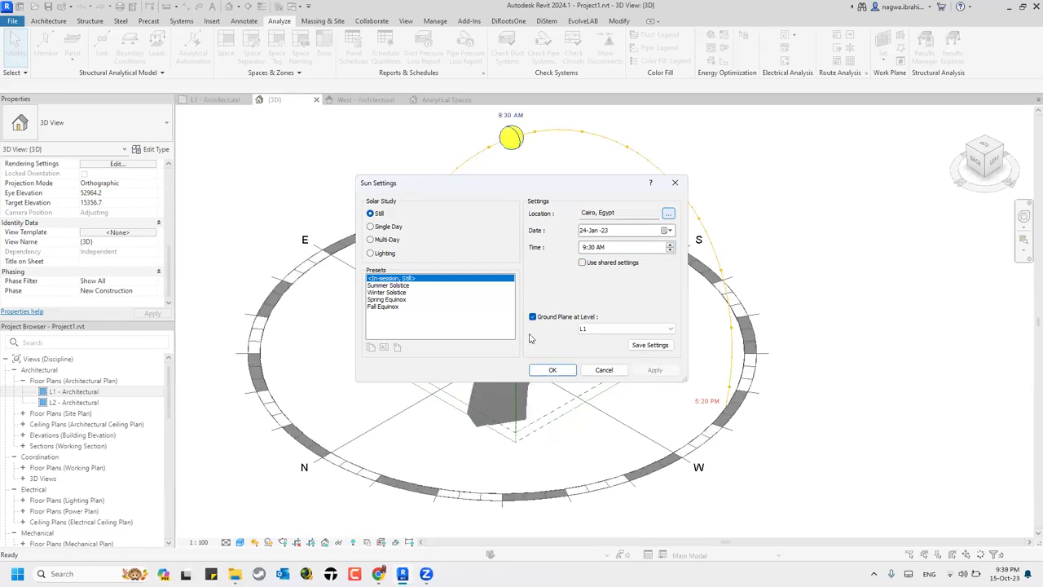
Step: Change the solar study to Single Day with the sunrise to sunset option for 15-Oct-23, and apply the sun settings
{"action": "left_click", "coordinate": [383, 228]}
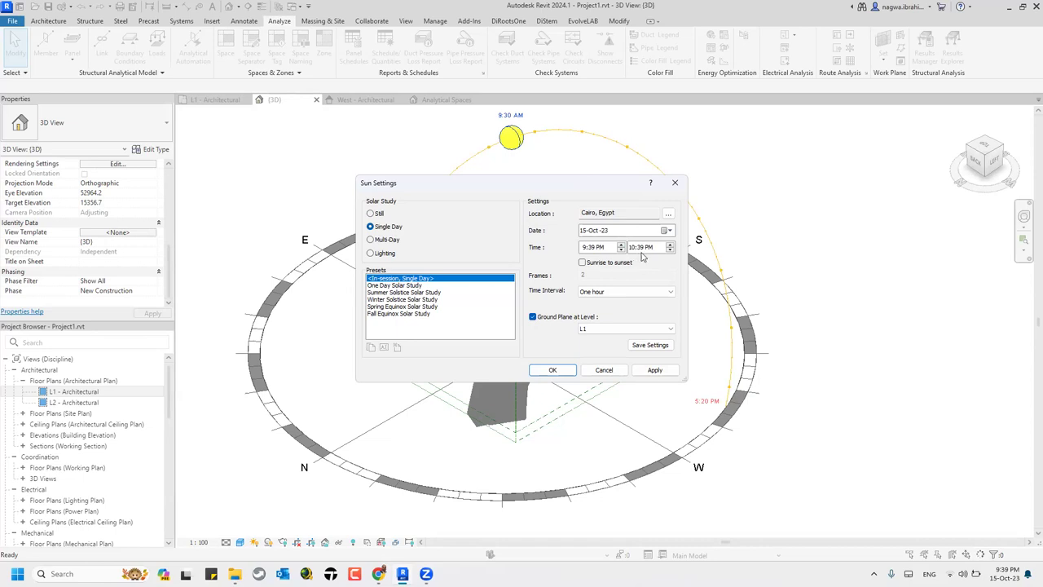
{"action": "left_click", "coordinate": [582, 263]}
{"action": "left_click_drag", "start_coordinate": [613, 185], "coordinate": [712, 100]}
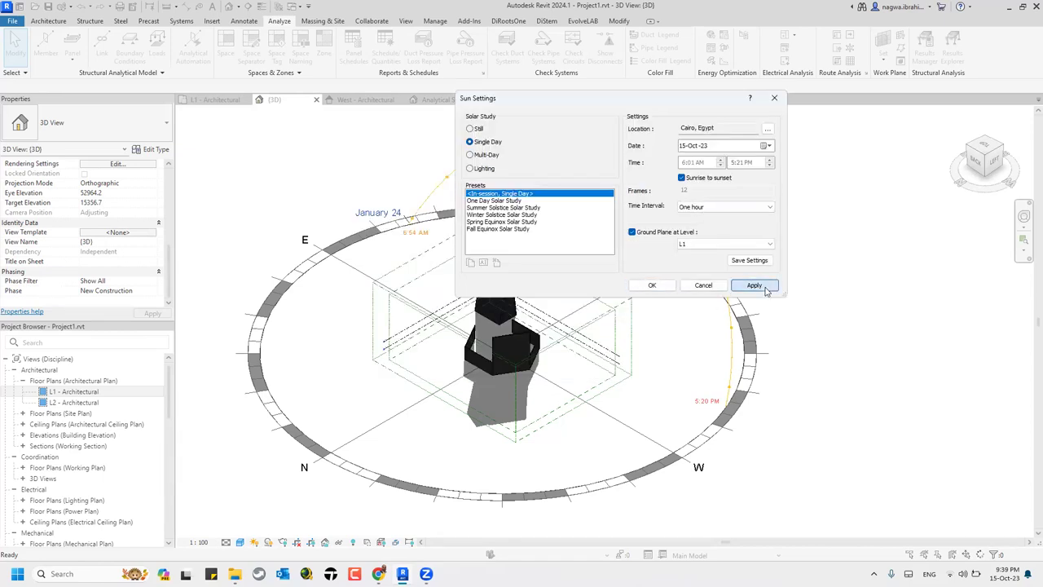
{"action": "left_click", "coordinate": [754, 285]}
{"action": "left_click", "coordinate": [652, 285]}
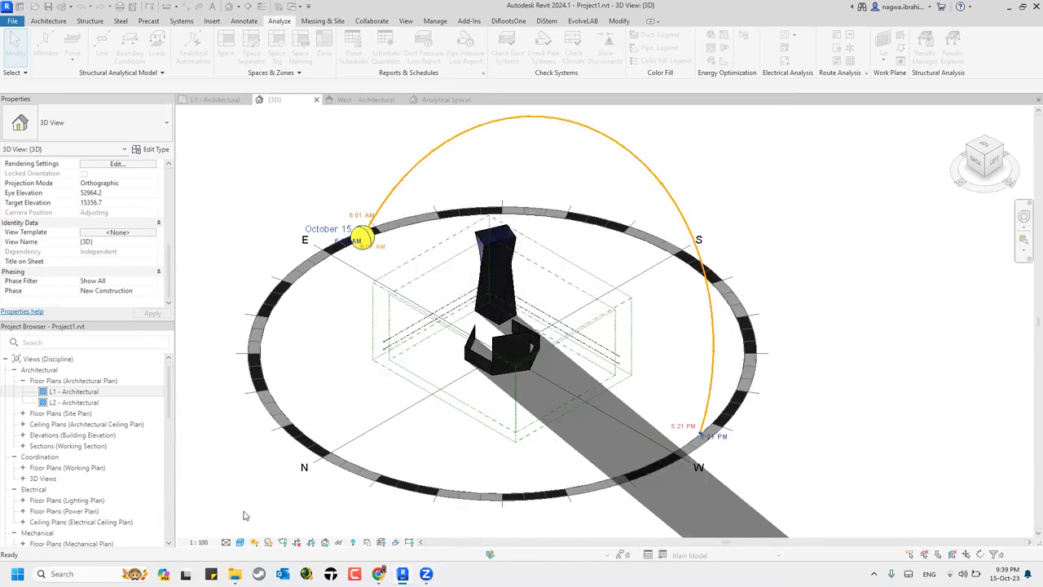
Step: Start the Solar Study mode and play the single-day sun animation in a loop
{"action": "left_click", "coordinate": [242, 541]}
{"action": "left_click", "coordinate": [254, 542]}
{"action": "left_click", "coordinate": [254, 542]}
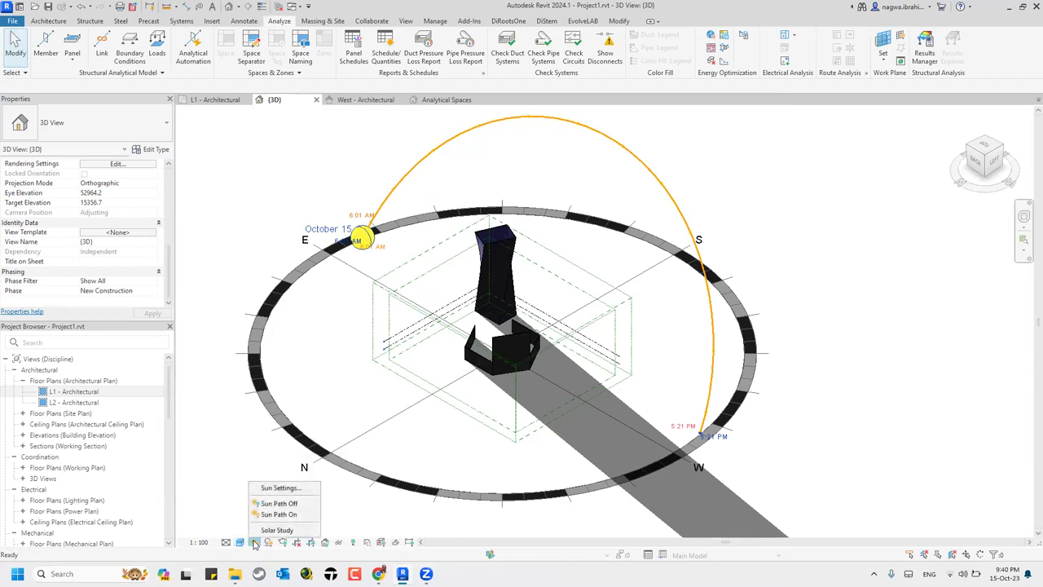
{"action": "left_click", "coordinate": [269, 530]}
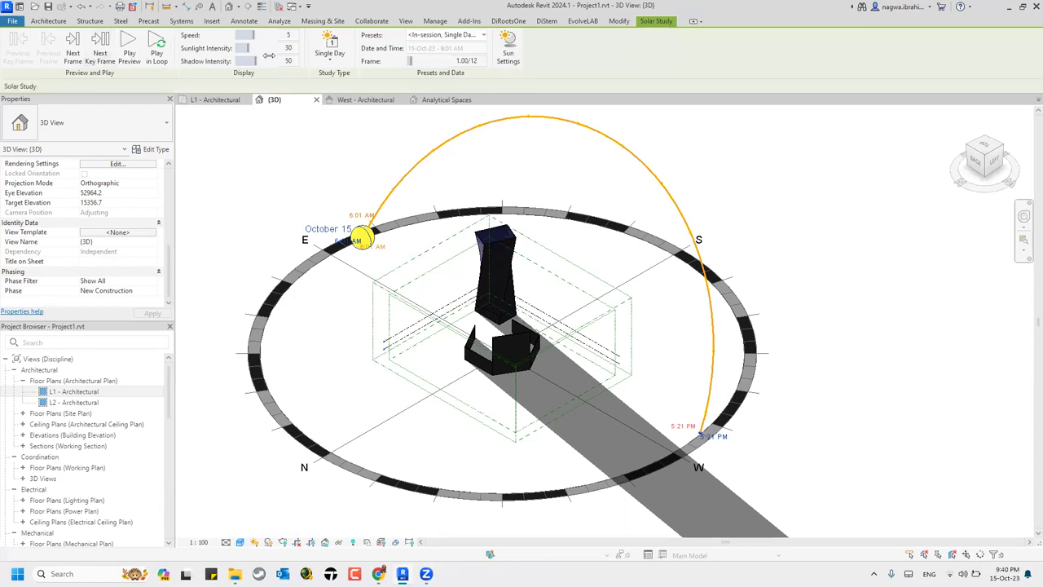
{"action": "left_click", "coordinate": [154, 55]}
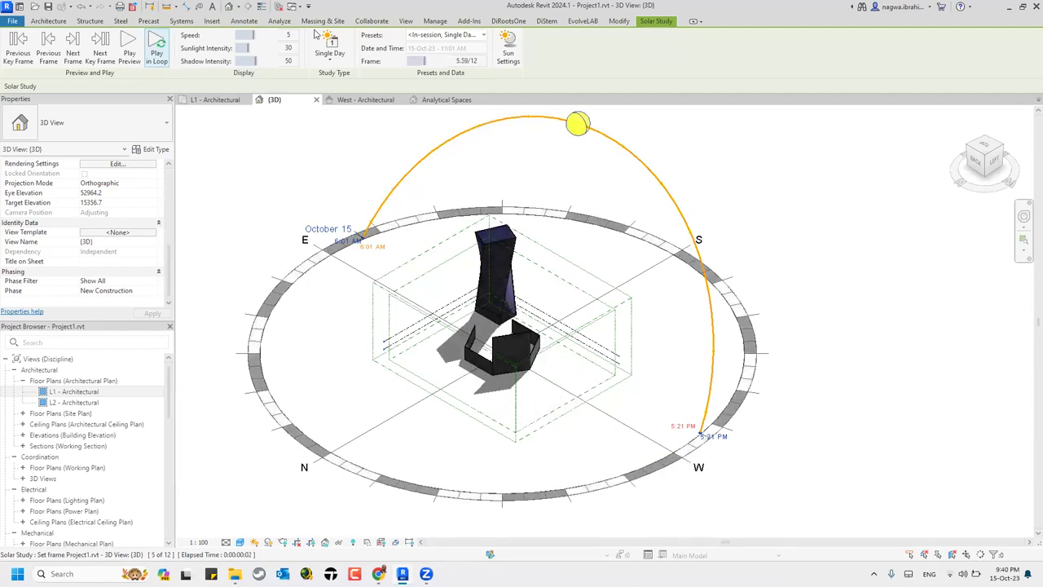
Step: Switch the solar study to the Multi-day study type
{"action": "left_click", "coordinate": [324, 62]}
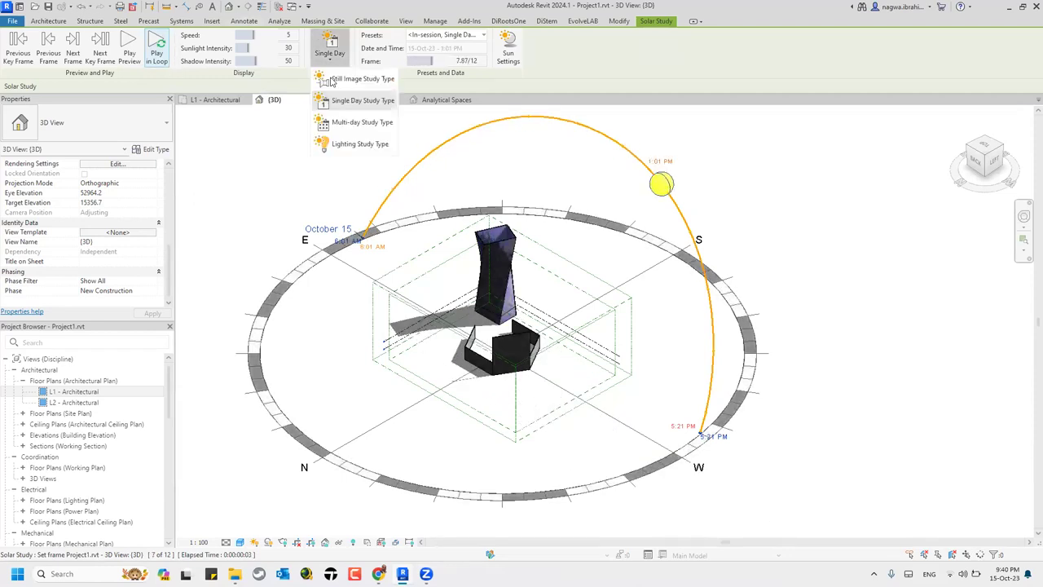
{"action": "left_click", "coordinate": [365, 121]}
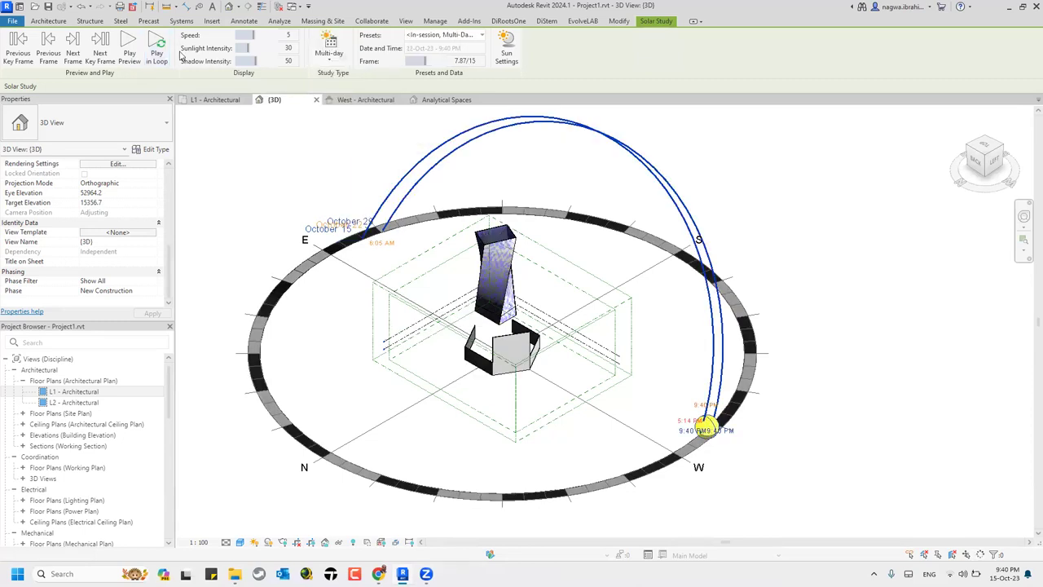
Step: Play the multi-day sun animation in a loop with the playback speed raised to 7
{"action": "left_click", "coordinate": [130, 50]}
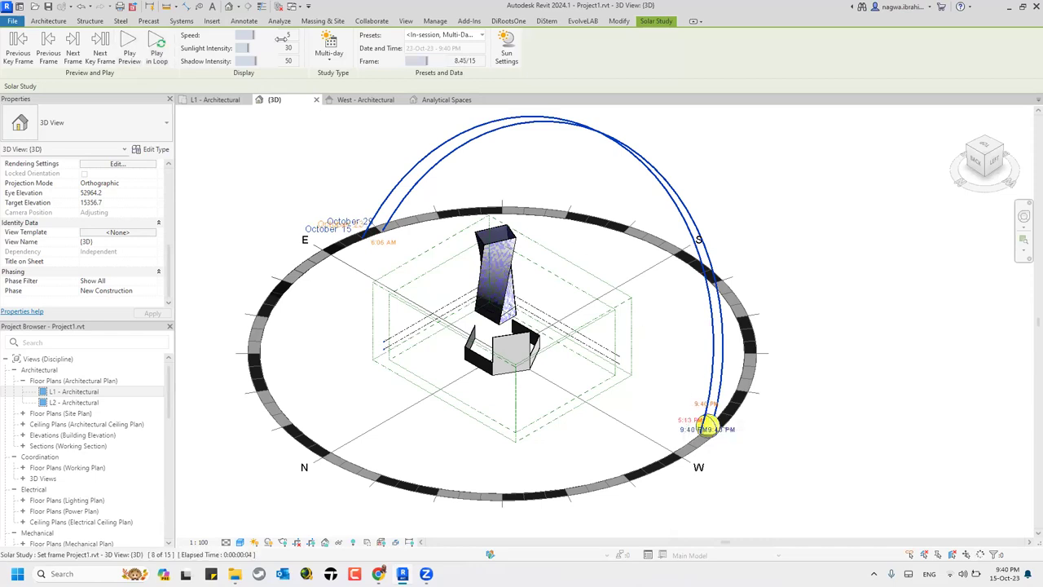
{"action": "left_click", "coordinate": [156, 52]}
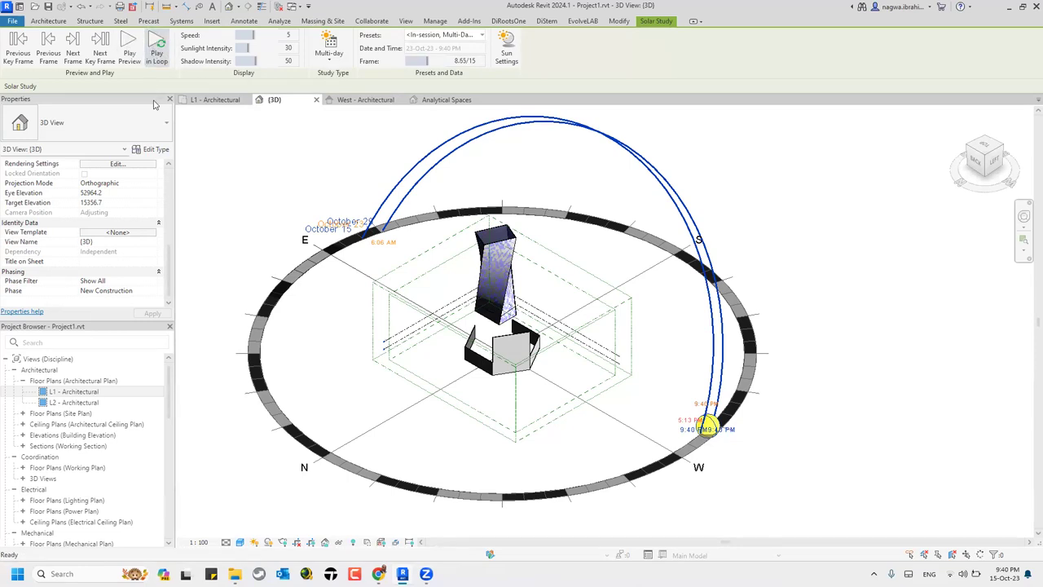
{"action": "left_click", "coordinate": [157, 57]}
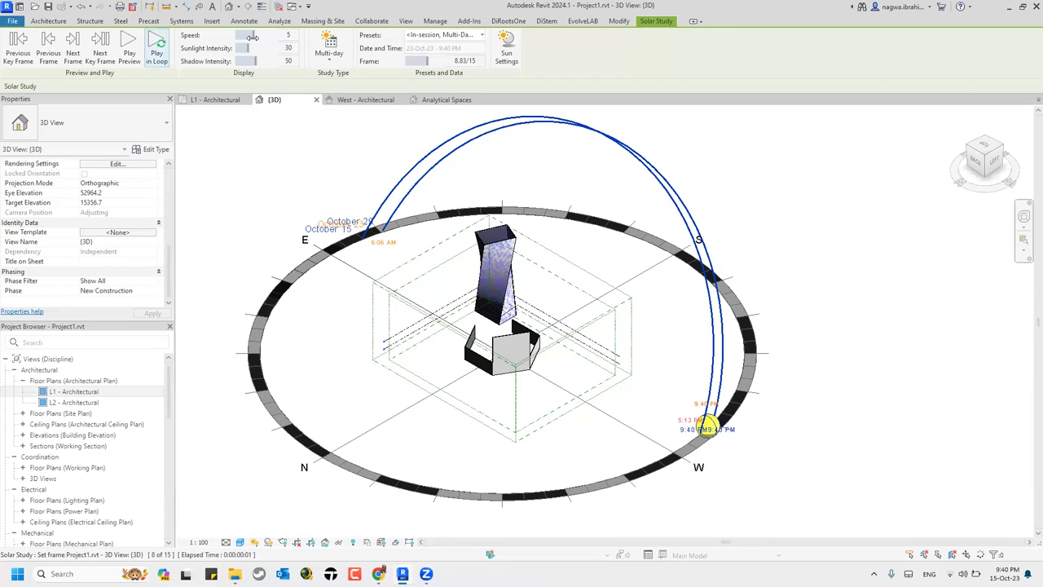
{"action": "left_click", "coordinate": [103, 41]}
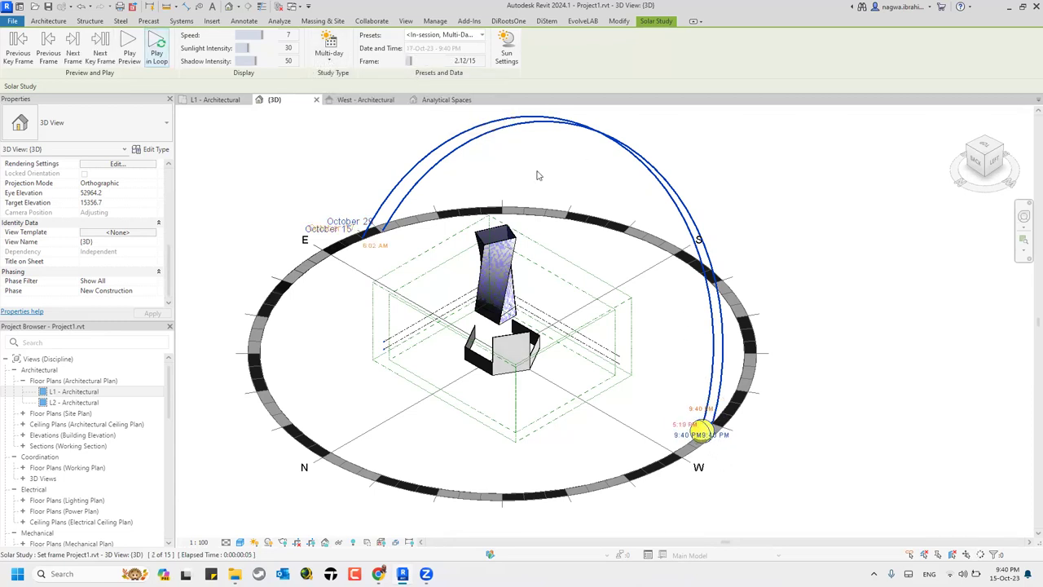
Step: Switch the solar study to the Lighting study type and back to Multi-day
{"action": "left_click", "coordinate": [334, 57]}
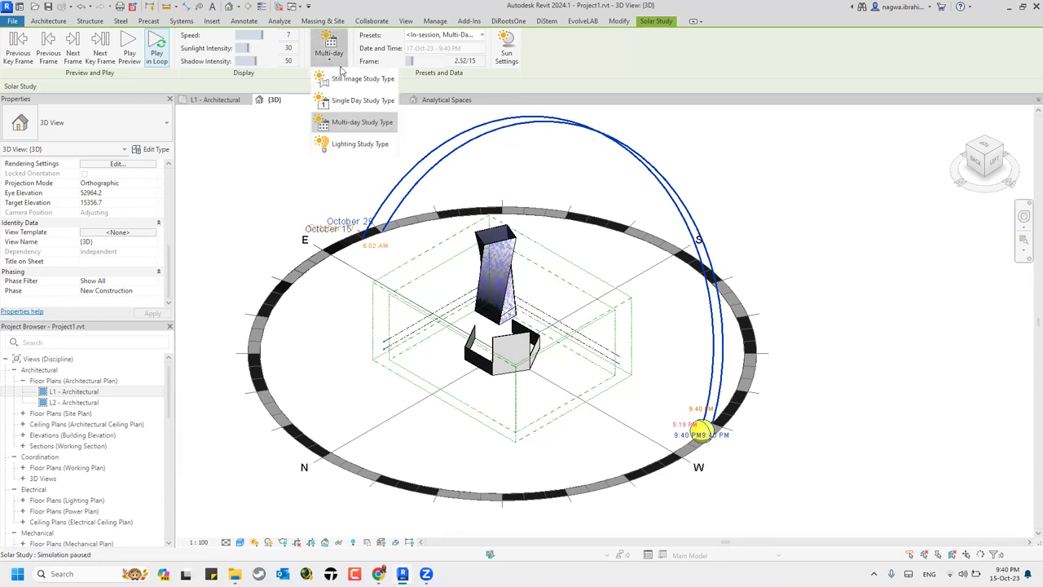
{"action": "left_click", "coordinate": [380, 145]}
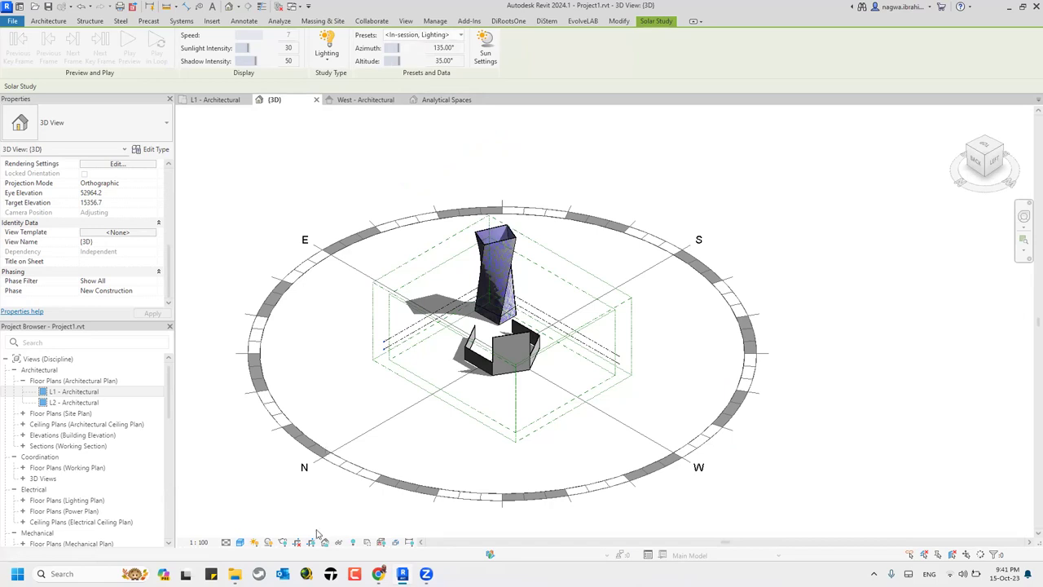
{"action": "left_click", "coordinate": [329, 59]}
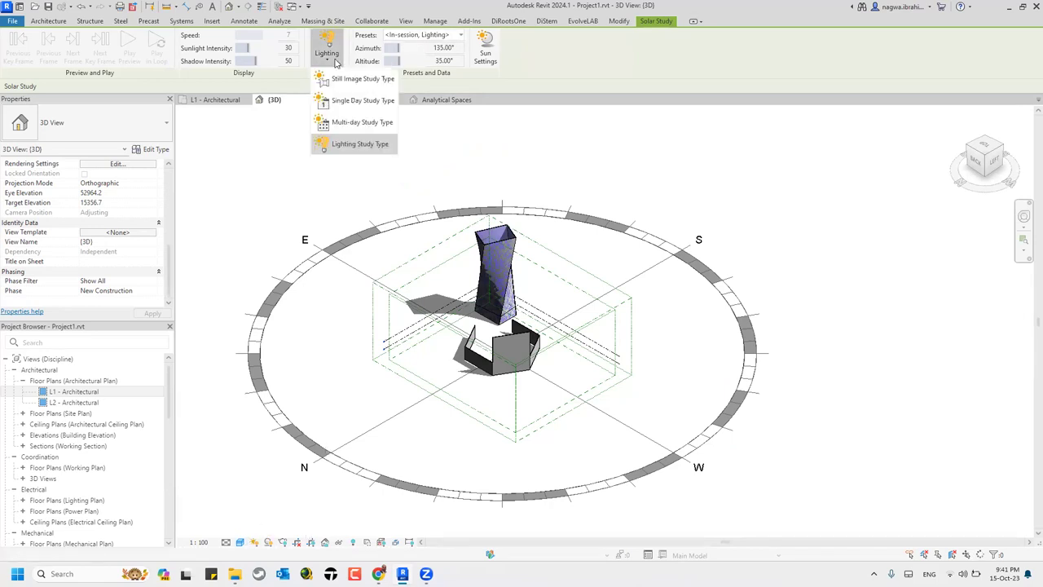
{"action": "left_click", "coordinate": [387, 122]}
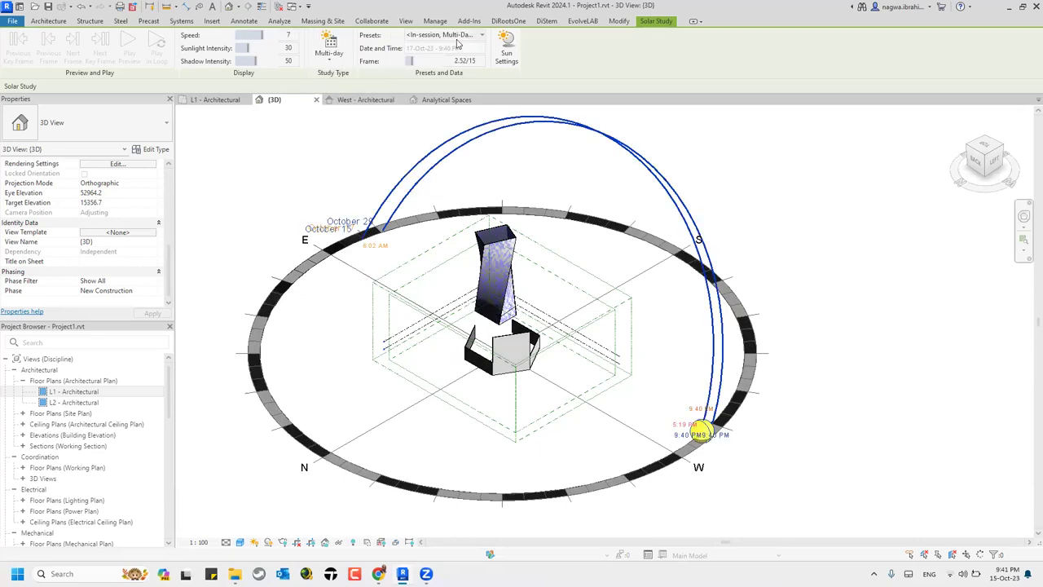
Step: Apply the Summer Solar Study preset and play its sun animation in a loop
{"action": "left_click", "coordinate": [430, 35]}
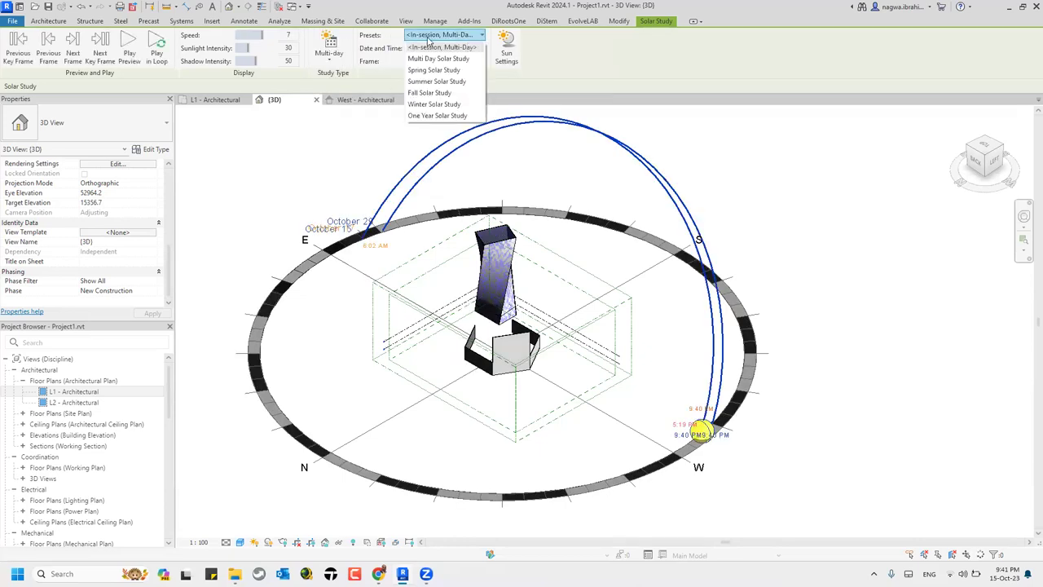
{"action": "left_click", "coordinate": [437, 81]}
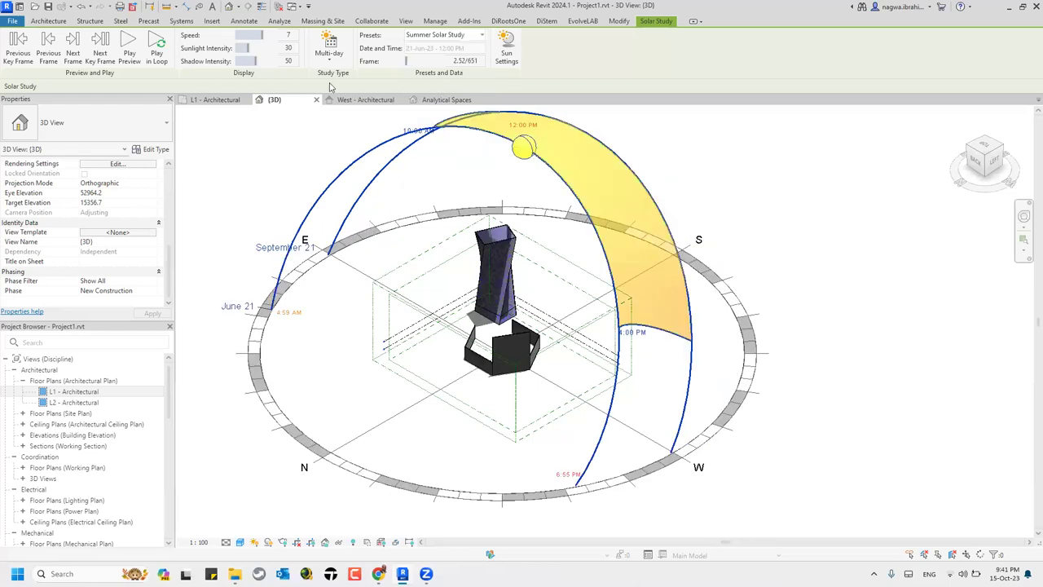
{"action": "left_click", "coordinate": [156, 44]}
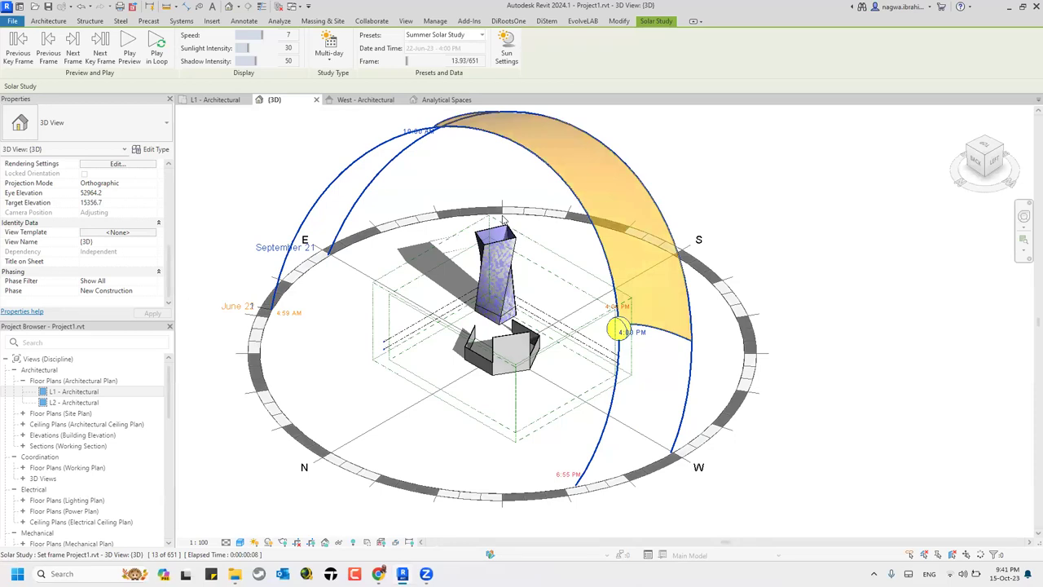
Step: Review the Summer Solar Study's date range, times and interval in the Sun Settings, and cancel without changes
{"action": "left_click", "coordinate": [503, 54]}
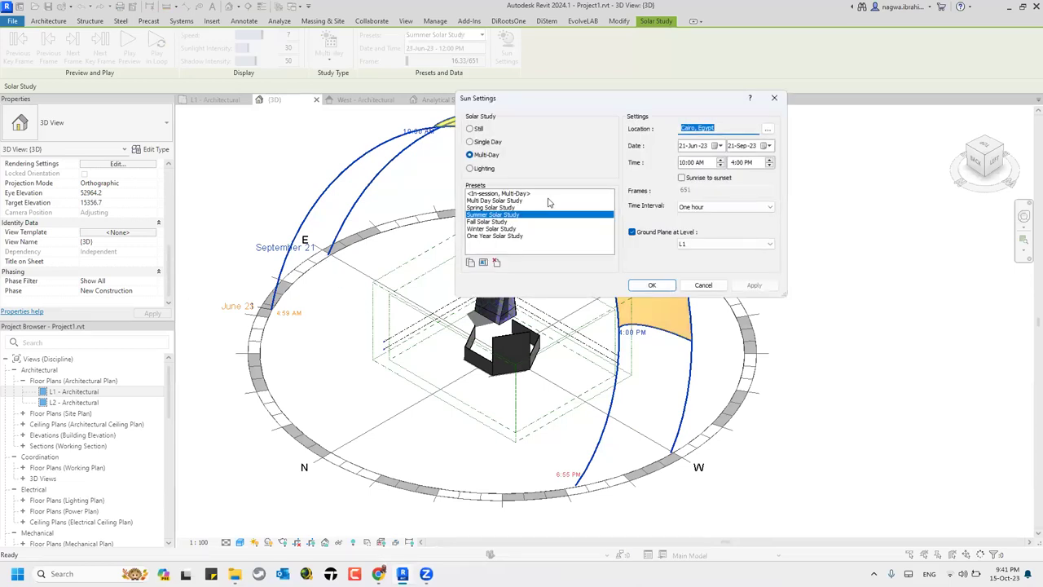
{"action": "left_click_drag", "start_coordinate": [703, 285], "coordinate": [744, 300]}
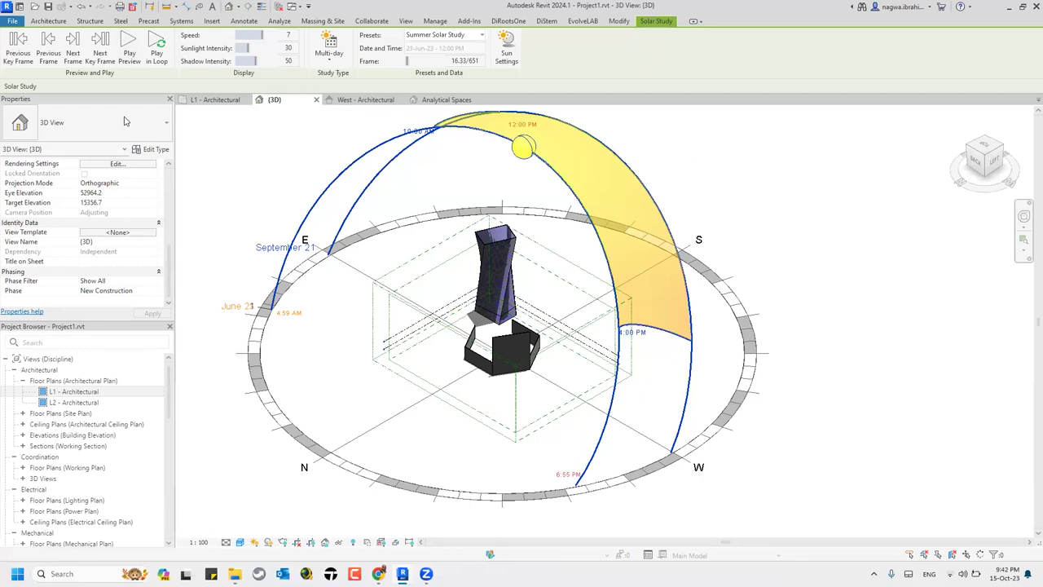
Step: Set up a solar study animation export with all frames, the Realistic visual style and the time and date stamp included, and cancel it
{"action": "left_click", "coordinate": [13, 21]}
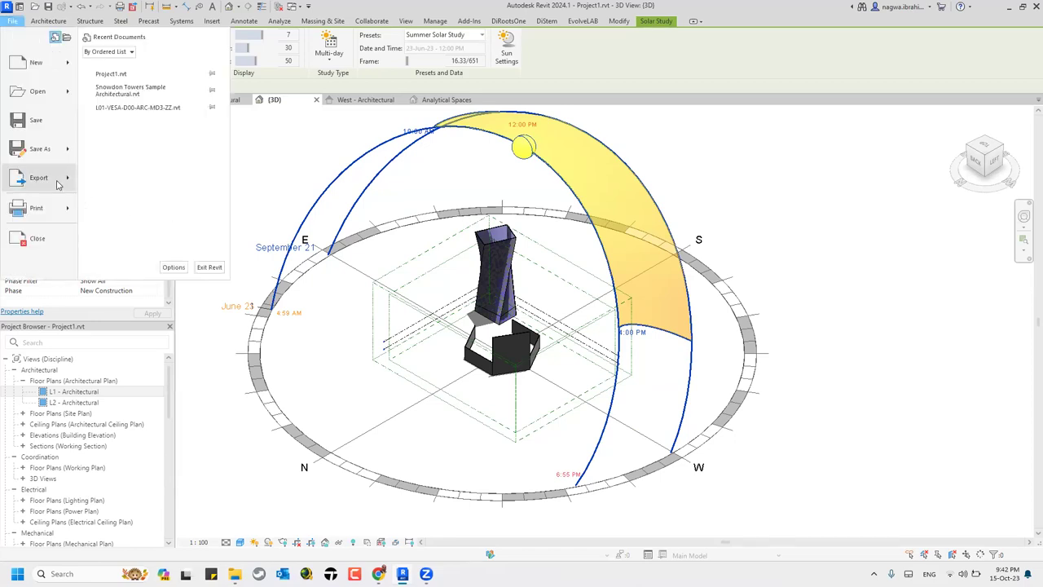
{"action": "left_click", "coordinate": [58, 185]}
{"action": "mouse_move", "coordinate": [153, 251]}
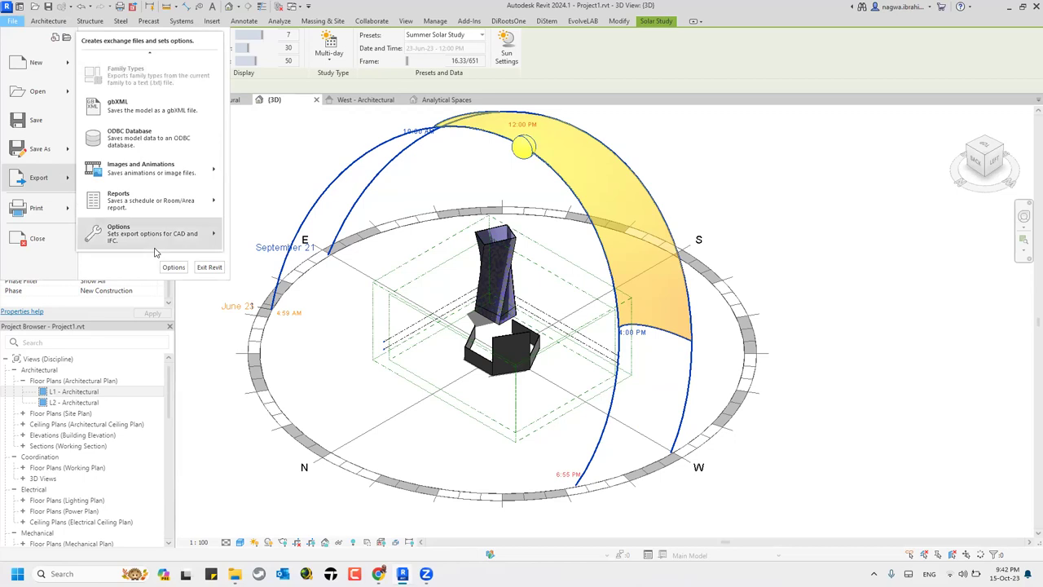
{"action": "mouse_move", "coordinate": [186, 205]}
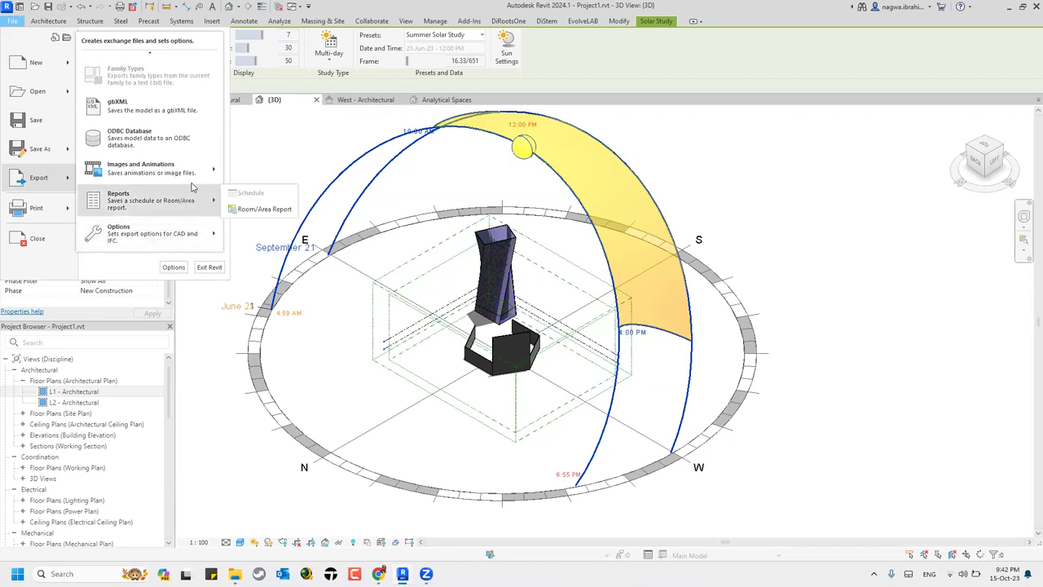
{"action": "mouse_move", "coordinate": [195, 171]}
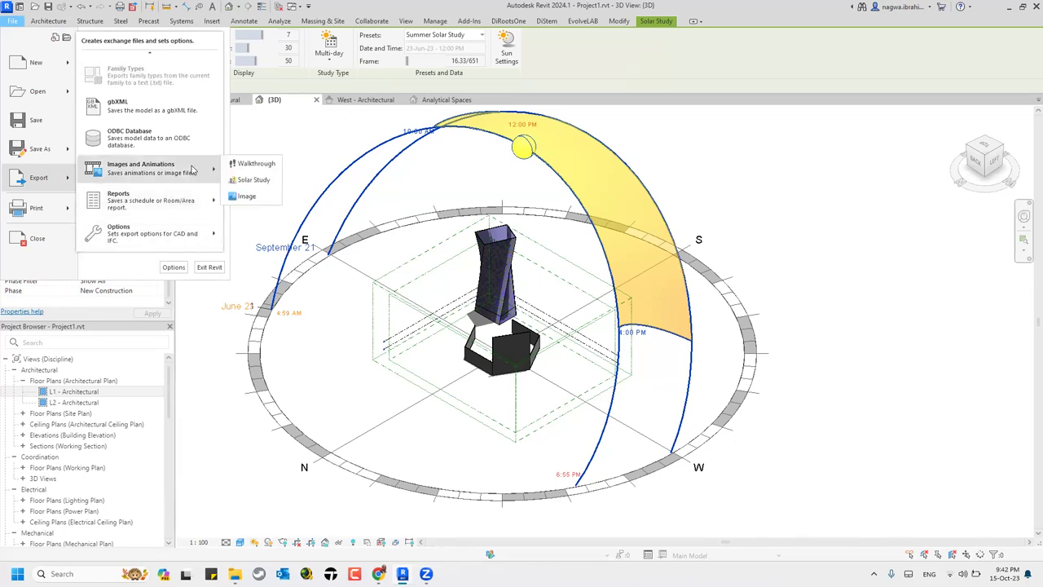
{"action": "left_click", "coordinate": [257, 180]}
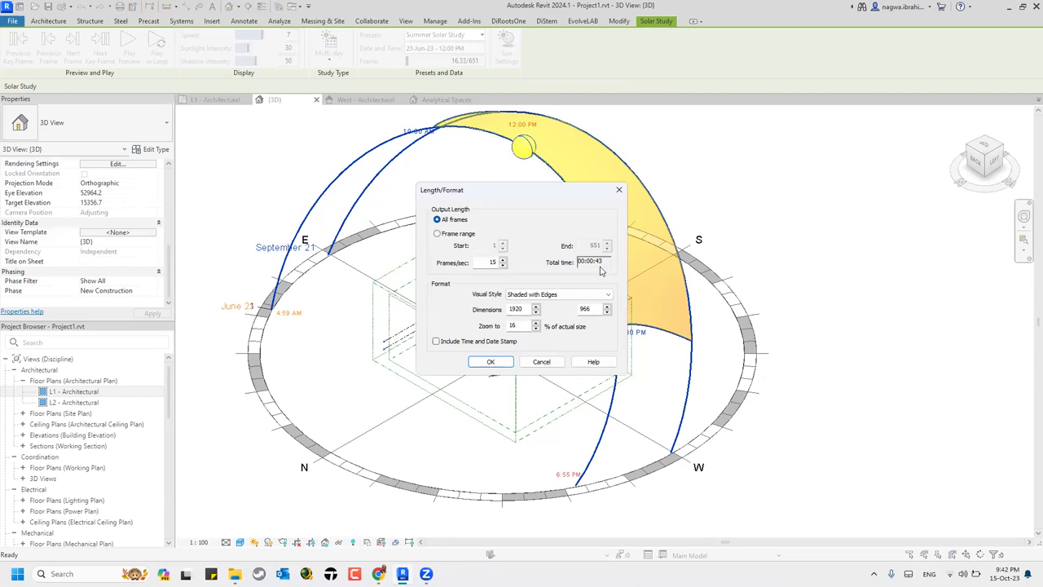
{"action": "left_click", "coordinate": [589, 299]}
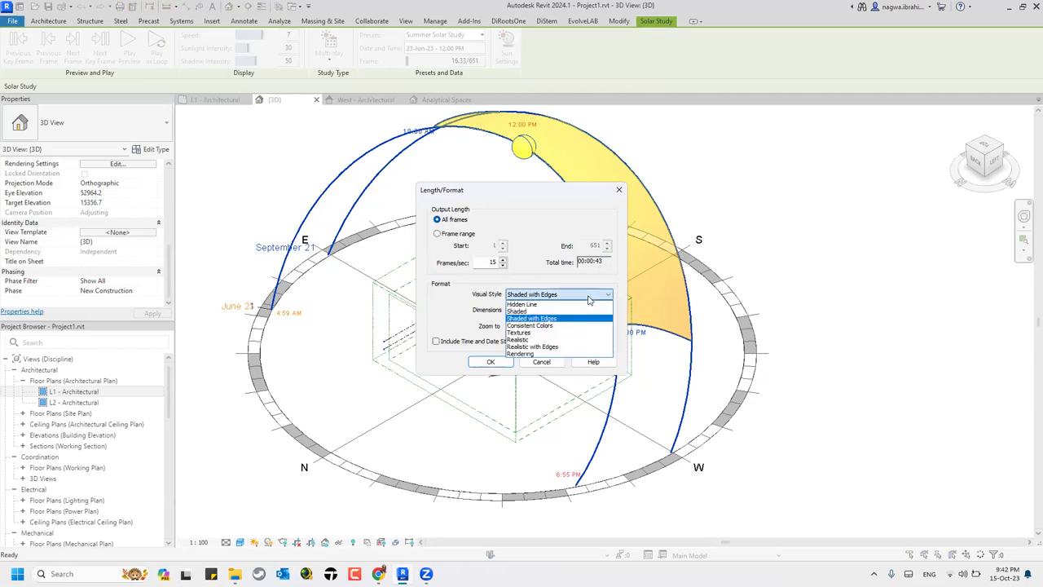
{"action": "left_click", "coordinate": [550, 340]}
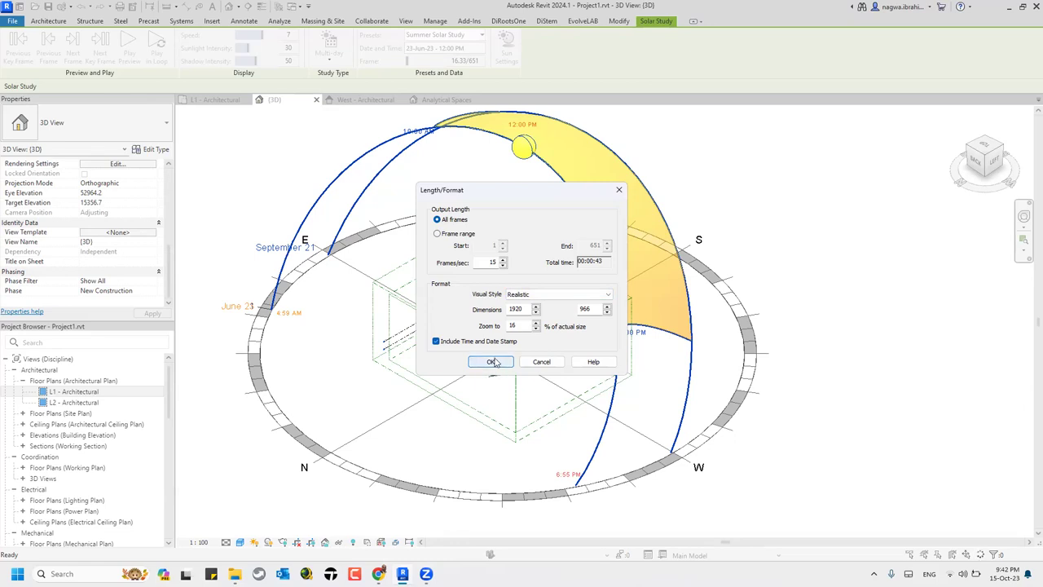
{"action": "left_click", "coordinate": [537, 364]}
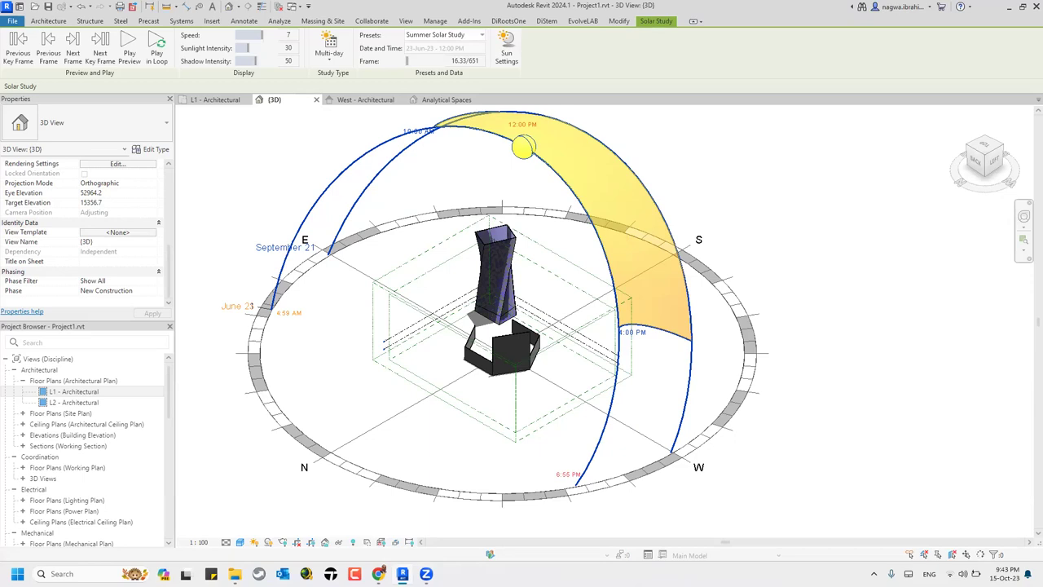
Step: Switch to the presentation in Chrome and review the slides on the sun path and the solar studies workflow
{"action": "left_click", "coordinate": [379, 513]}
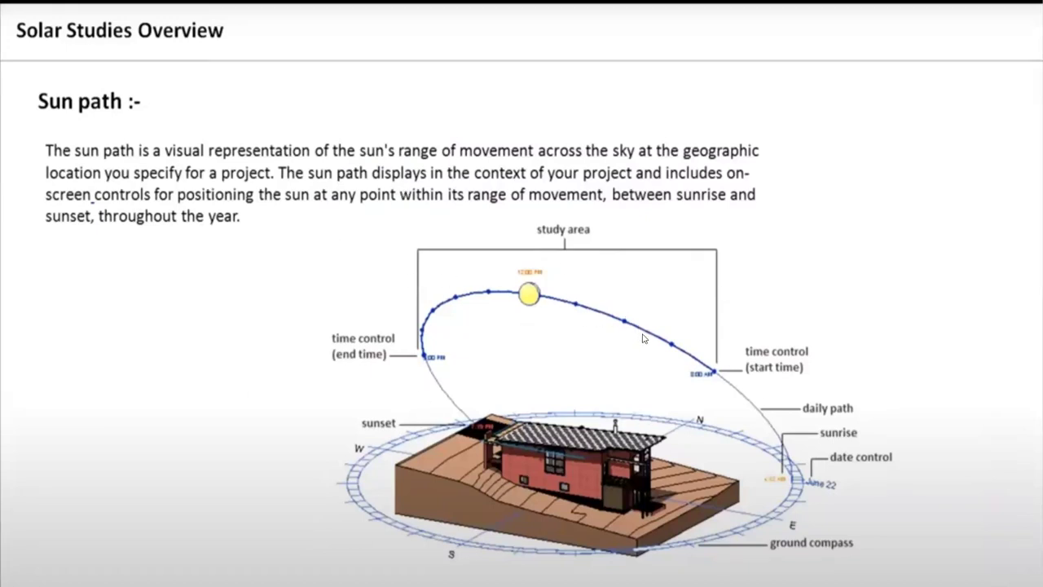
{"action": "left_click", "coordinate": [632, 384]}
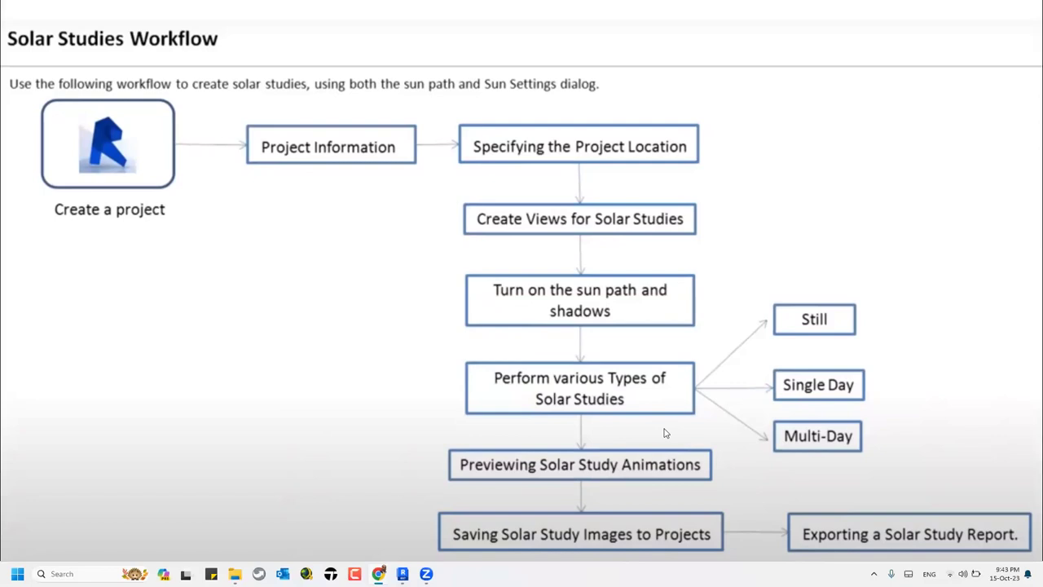
{"action": "key", "text": "Right"}
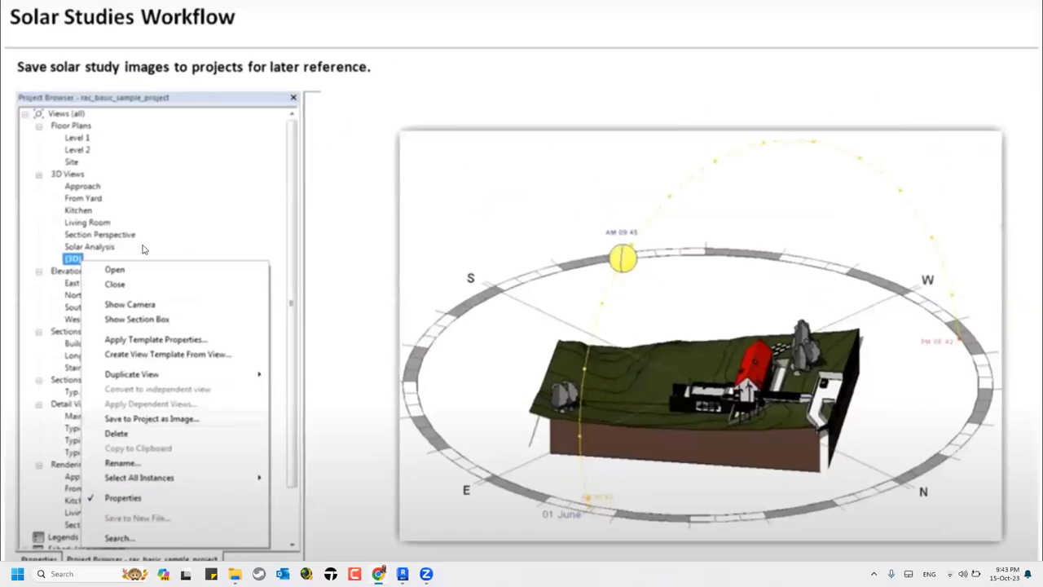
Step: Return to Revit, open the L1 - Architectural floor plan and start a solar study in it
{"action": "key", "text": "alt+Tab"}
{"action": "key", "text": "alt+Tab"}
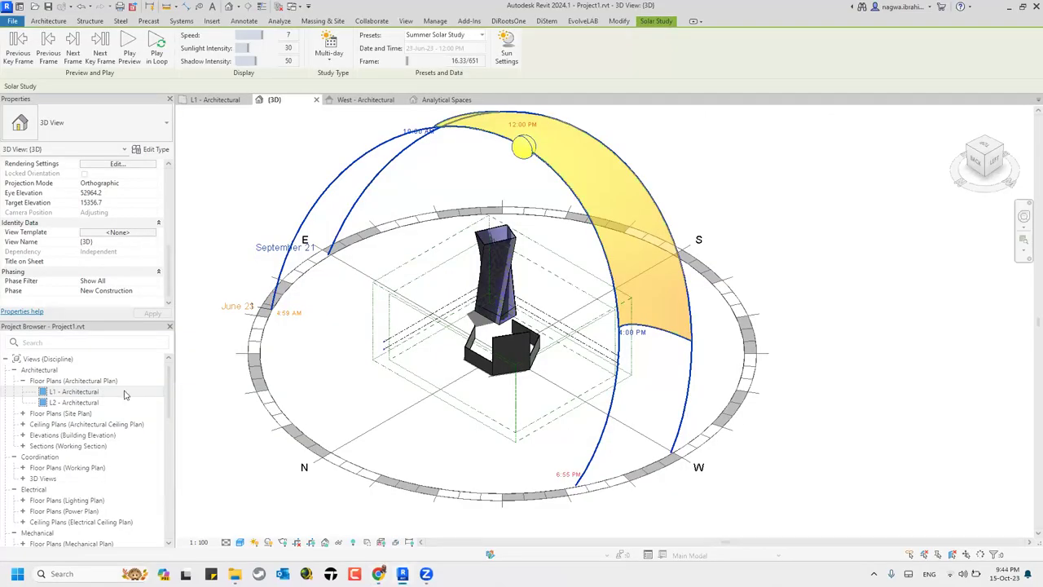
{"action": "double_click", "coordinate": [125, 393]}
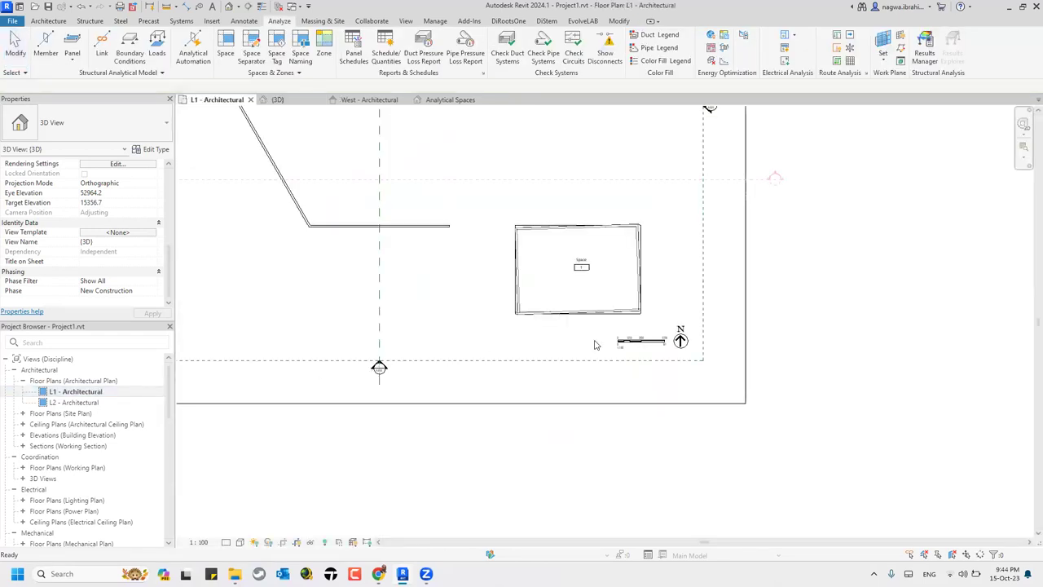
{"action": "scroll", "coordinate": [841, 377], "scroll_direction": "down", "scroll_amount": 3}
{"action": "scroll", "coordinate": [367, 469], "scroll_direction": "down", "scroll_amount": 1}
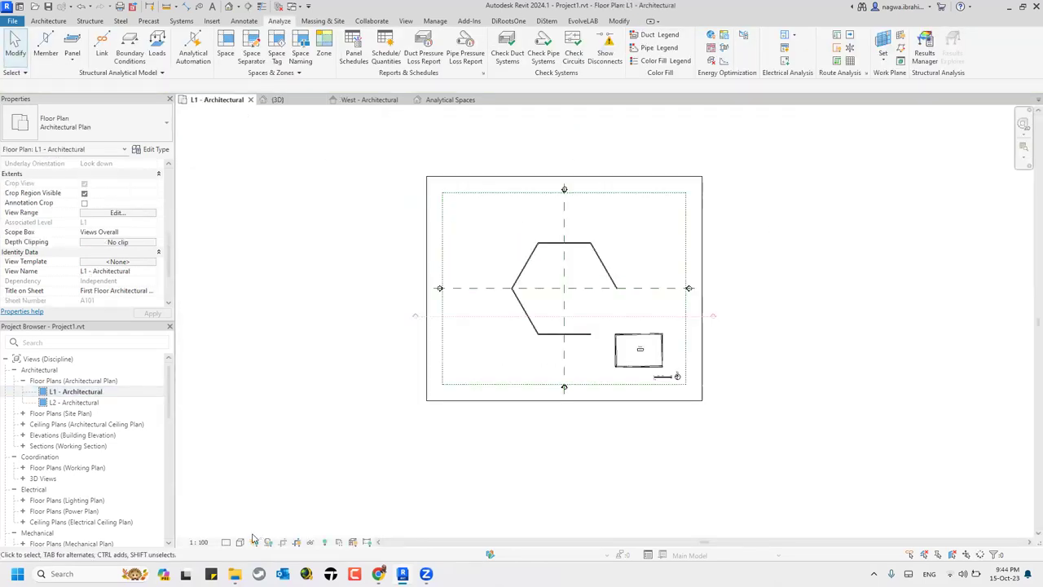
{"action": "left_click", "coordinate": [261, 541]}
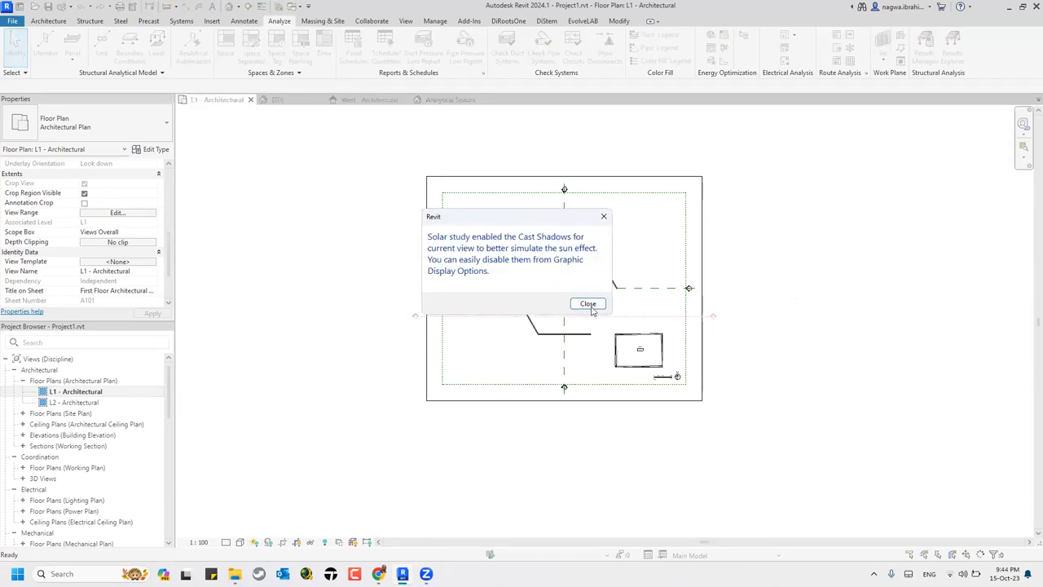
{"action": "left_click", "coordinate": [588, 304]}
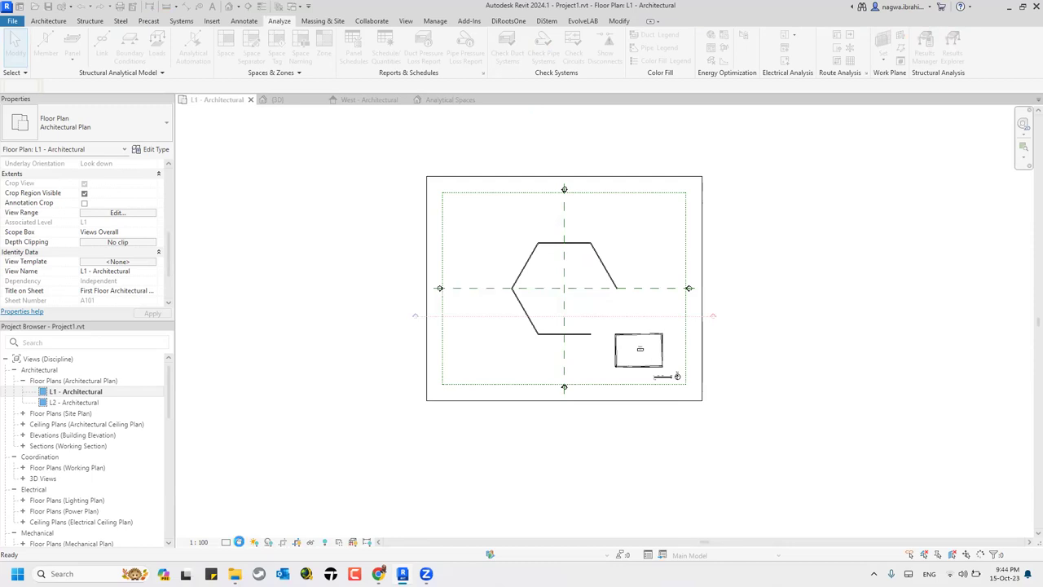
Step: Set the floor plan's visual style to Consistent Colors and advance the date of the still solar study
{"action": "left_click", "coordinate": [239, 542]}
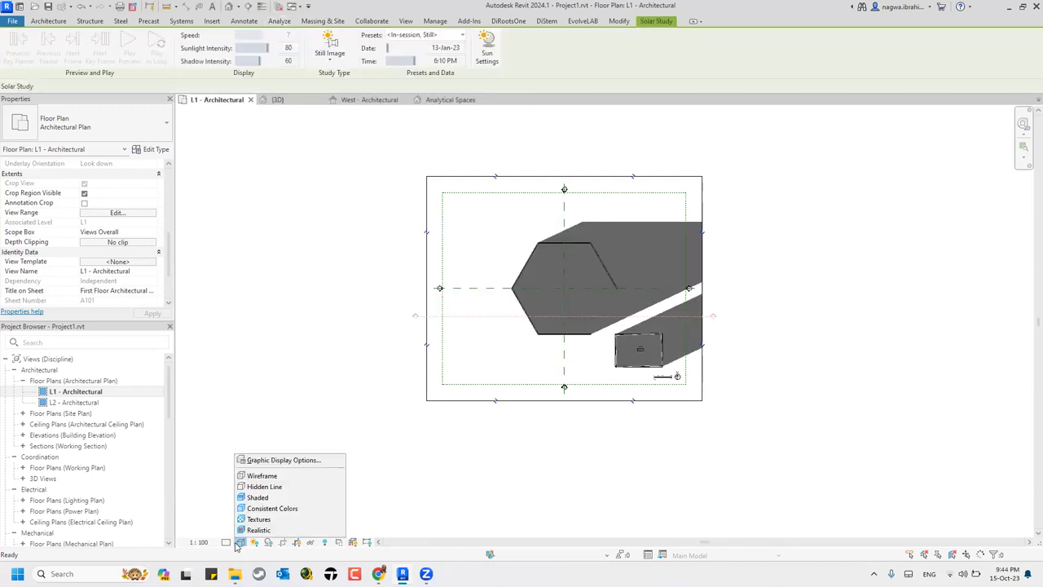
{"action": "left_click", "coordinate": [264, 508]}
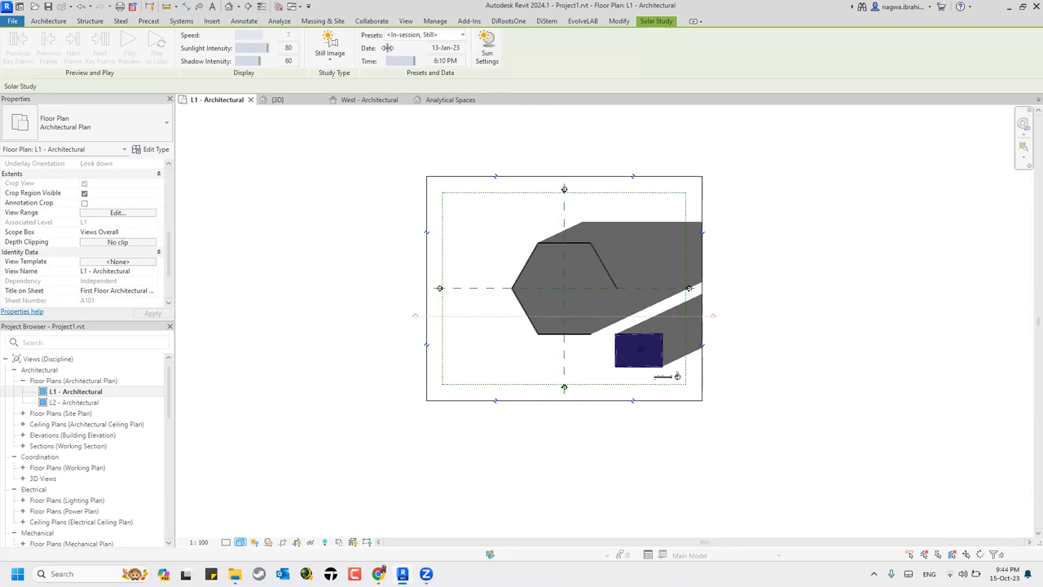
{"action": "left_click_drag", "start_coordinate": [412, 48], "coordinate": [432, 49]}
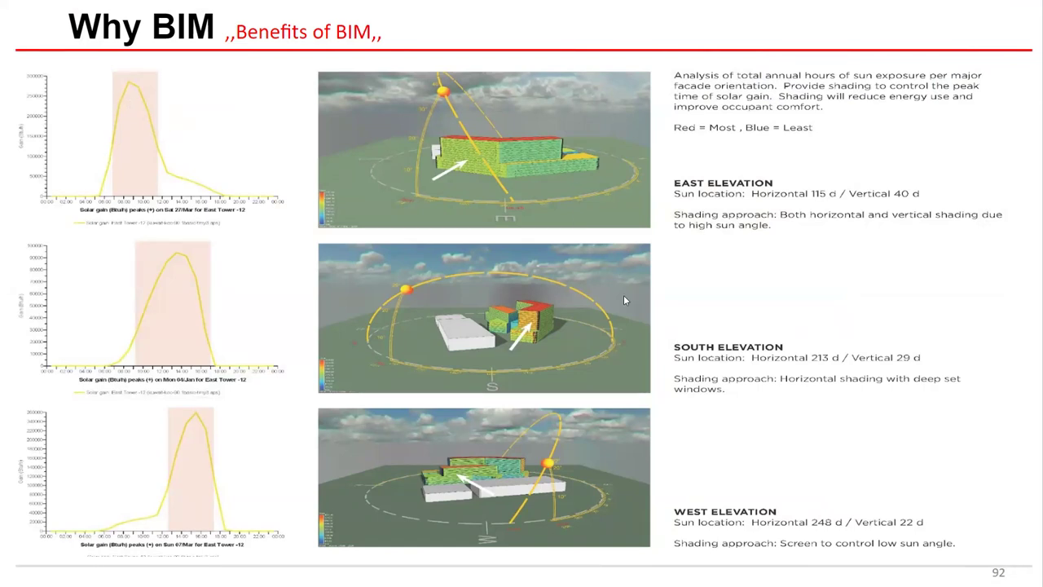
{"action": "left_click", "coordinate": [606, 364]}
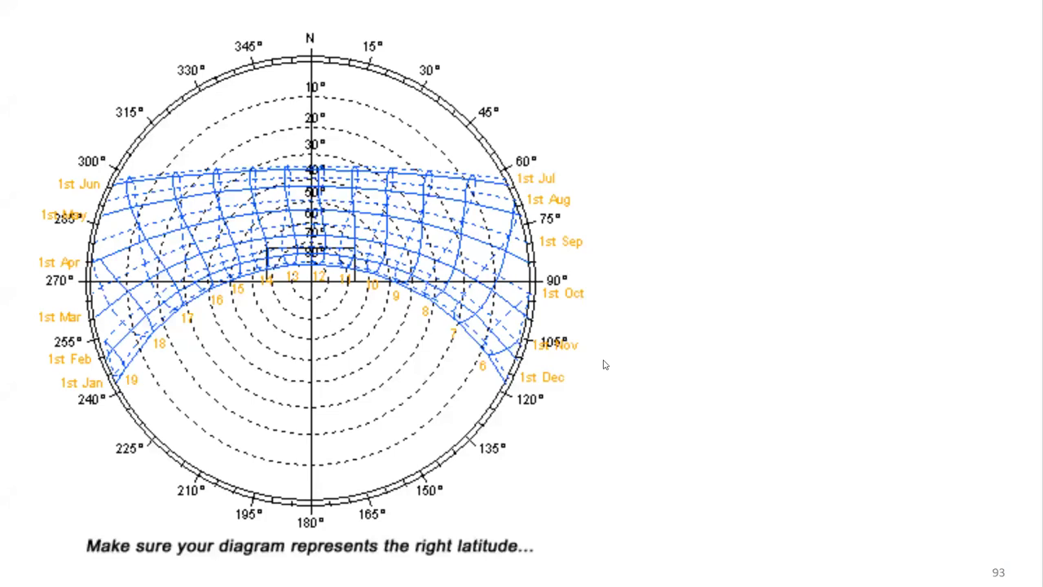
{"action": "left_click", "coordinate": [604, 364]}
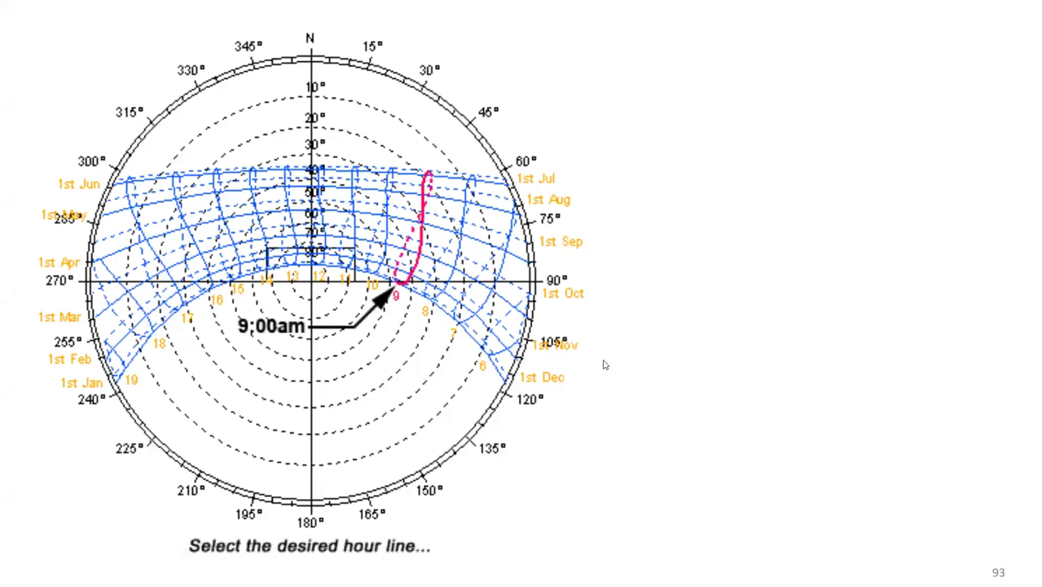
{"action": "left_click", "coordinate": [606, 344]}
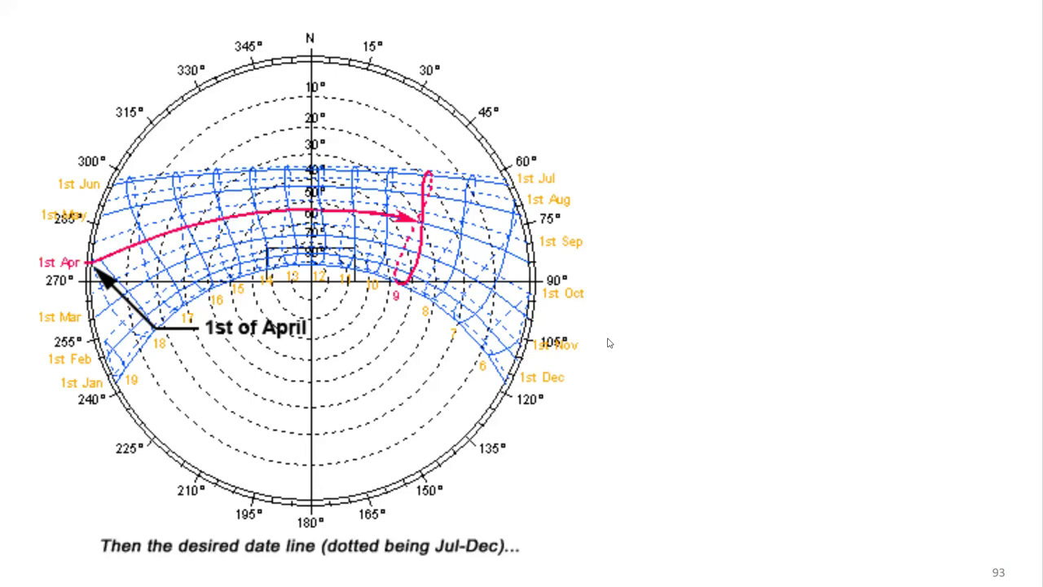
Step: Review the presentation slides on the sun path diagram, real-time energy and cost feedback, mall skylighting analysis and glazing daylight study
{"action": "left_click", "coordinate": [607, 343]}
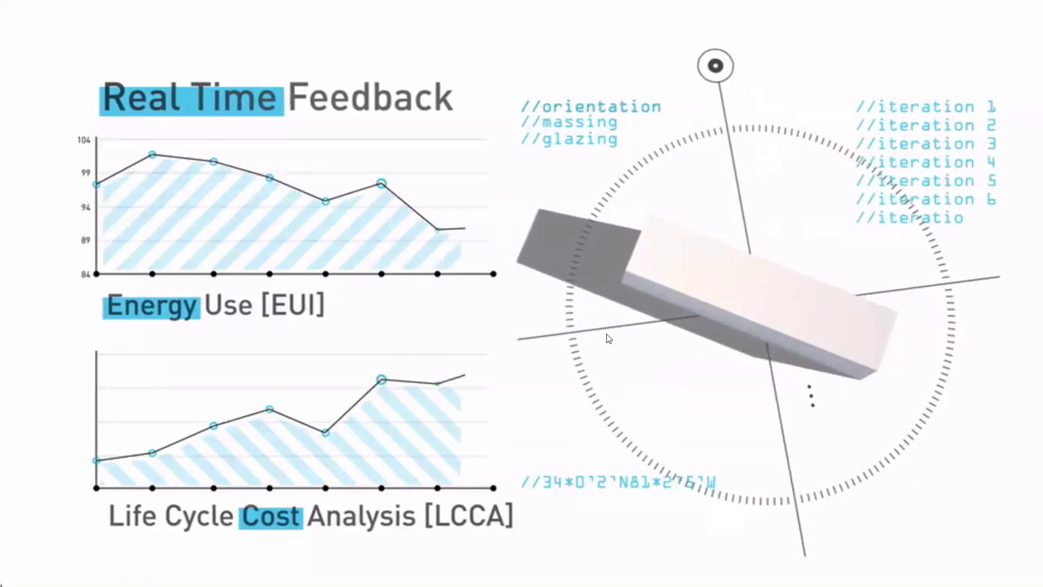
{"action": "left_click", "coordinate": [607, 337]}
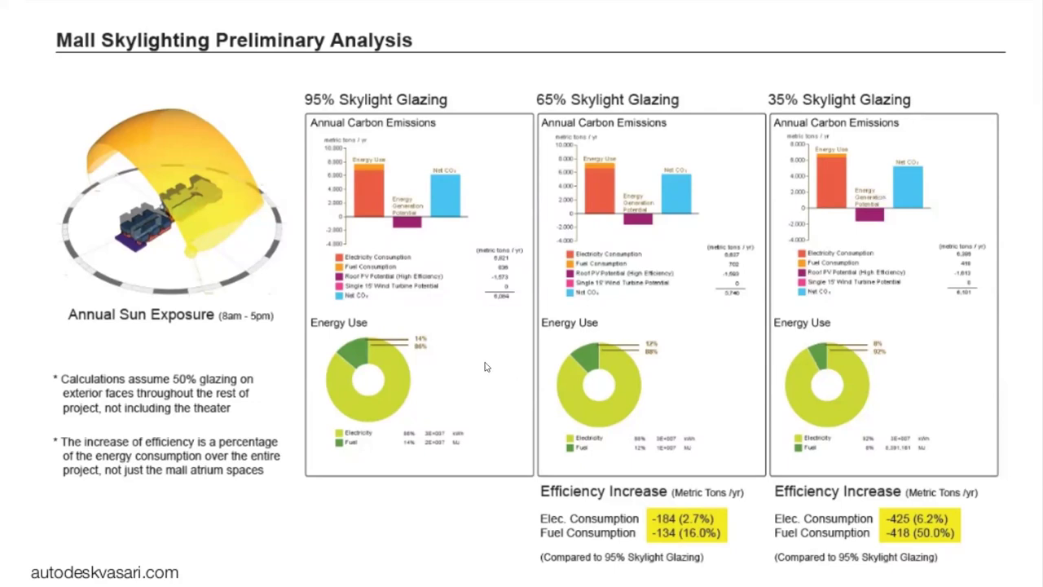
{"action": "key", "text": "Right"}
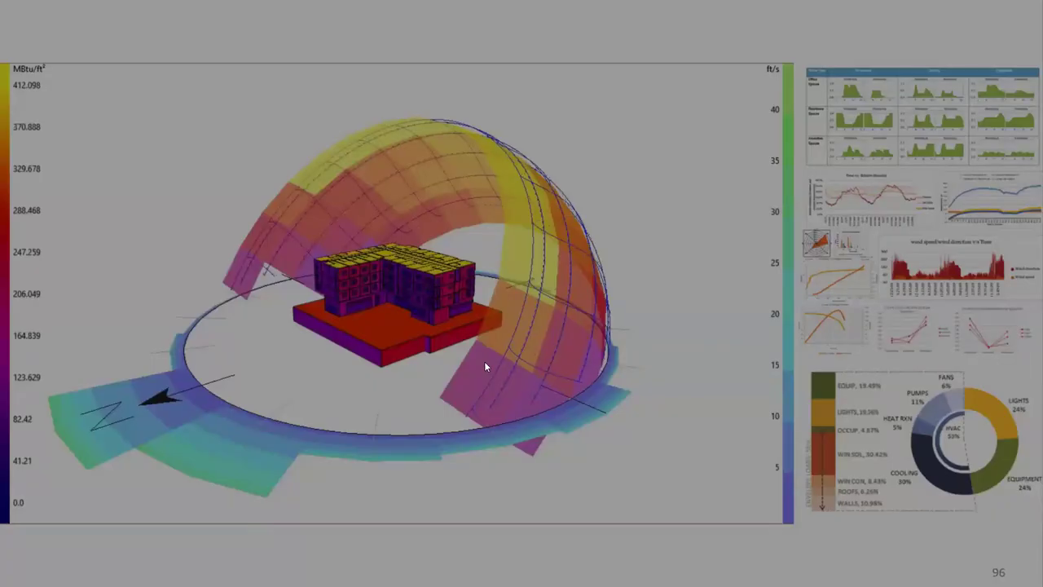
{"action": "key", "text": "Right"}
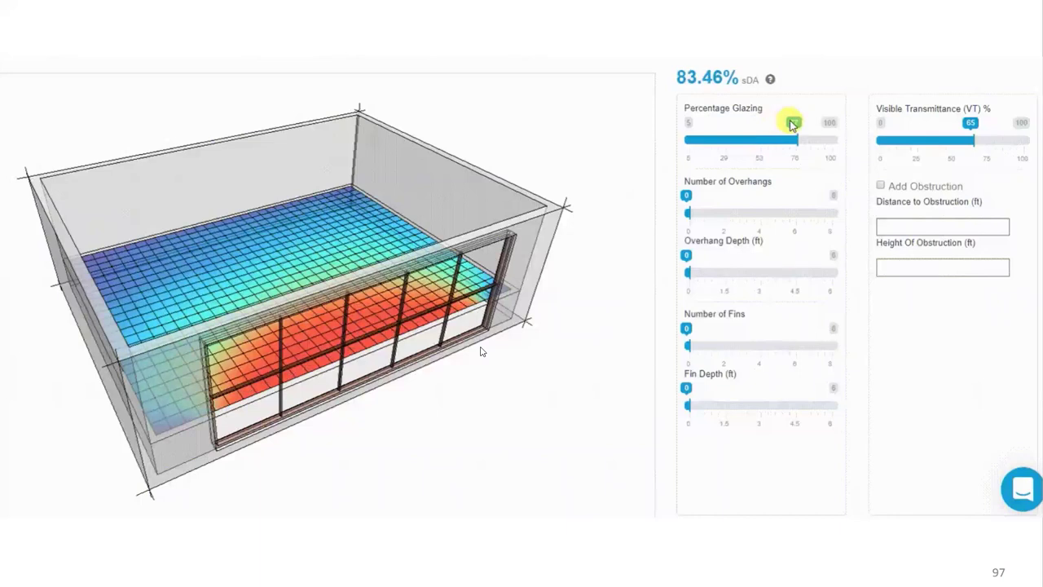
{"action": "left_click_drag", "start_coordinate": [704, 201], "coordinate": [719, 201]}
{"action": "left_click_drag", "start_coordinate": [723, 256], "coordinate": [716, 257]}
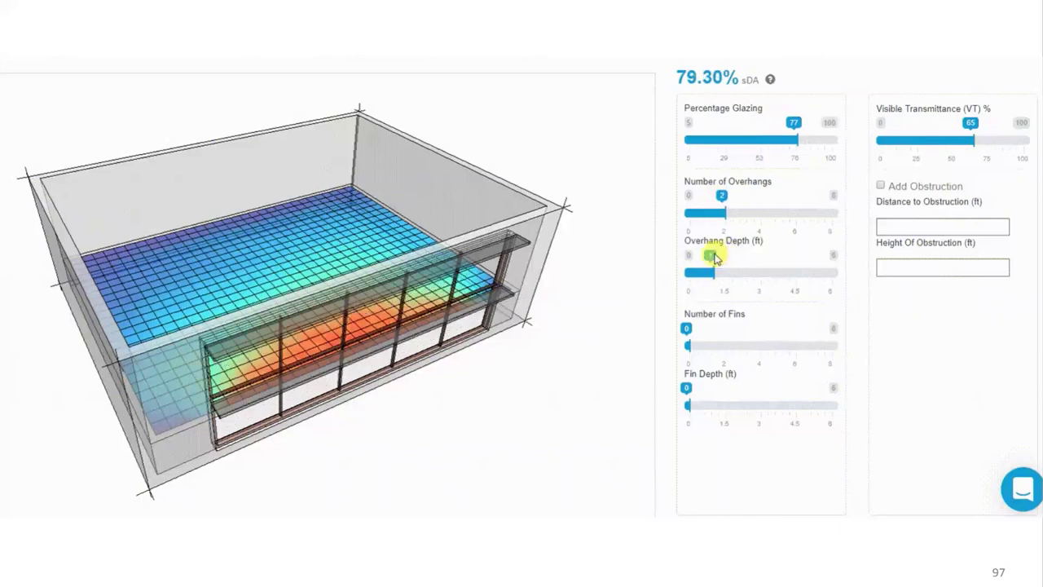
{"action": "left_click_drag", "start_coordinate": [971, 127], "coordinate": [1007, 123]}
{"action": "left_click_drag", "start_coordinate": [478, 223], "coordinate": [383, 256]}
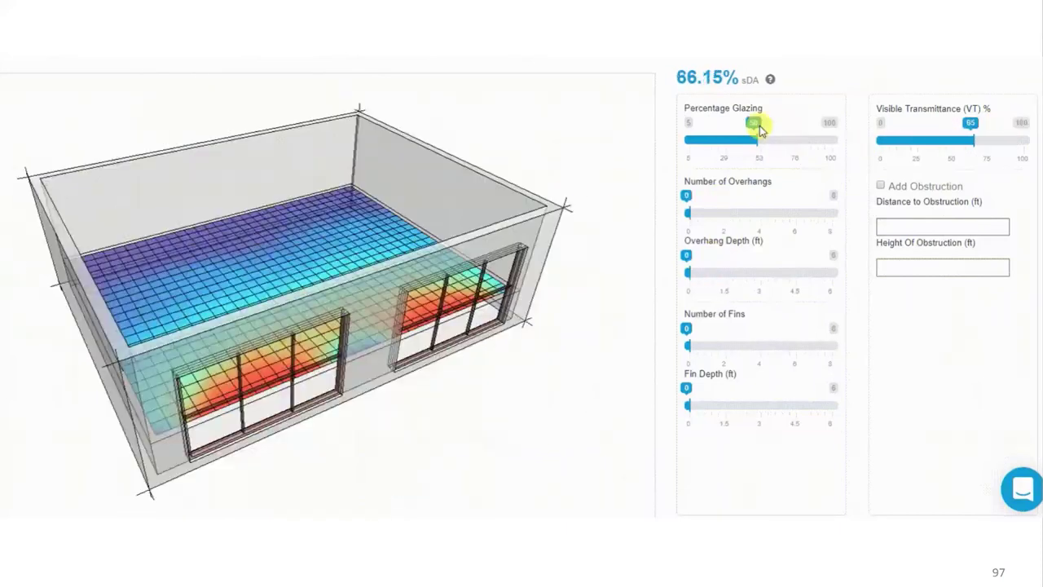
{"action": "left_click_drag", "start_coordinate": [757, 128], "coordinate": [792, 122]}
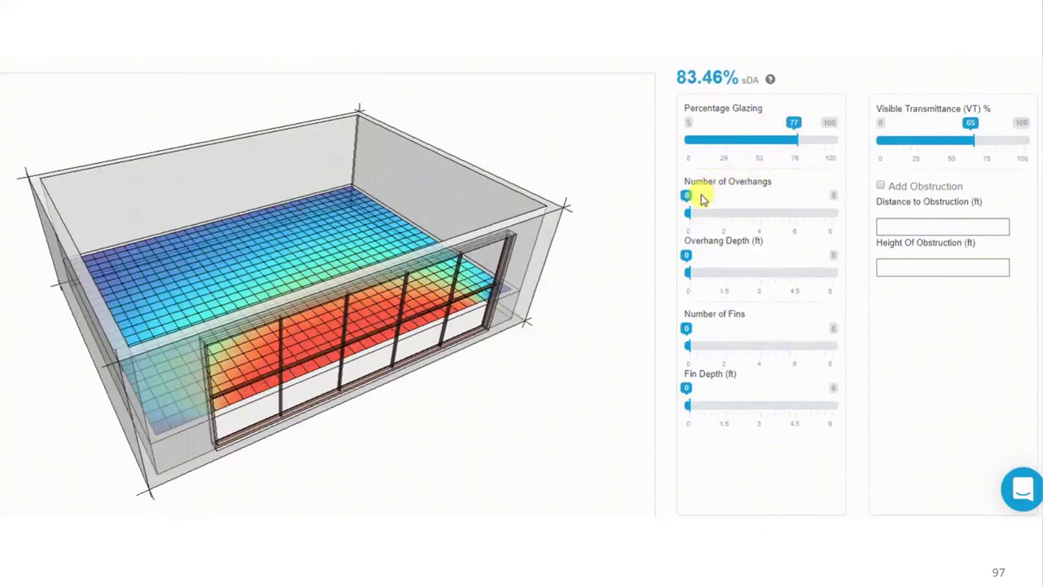
{"action": "left_click_drag", "start_coordinate": [689, 198], "coordinate": [719, 201]}
{"action": "left_click_drag", "start_coordinate": [724, 256], "coordinate": [714, 258]}
{"action": "left_click_drag", "start_coordinate": [969, 123], "coordinate": [979, 126]}
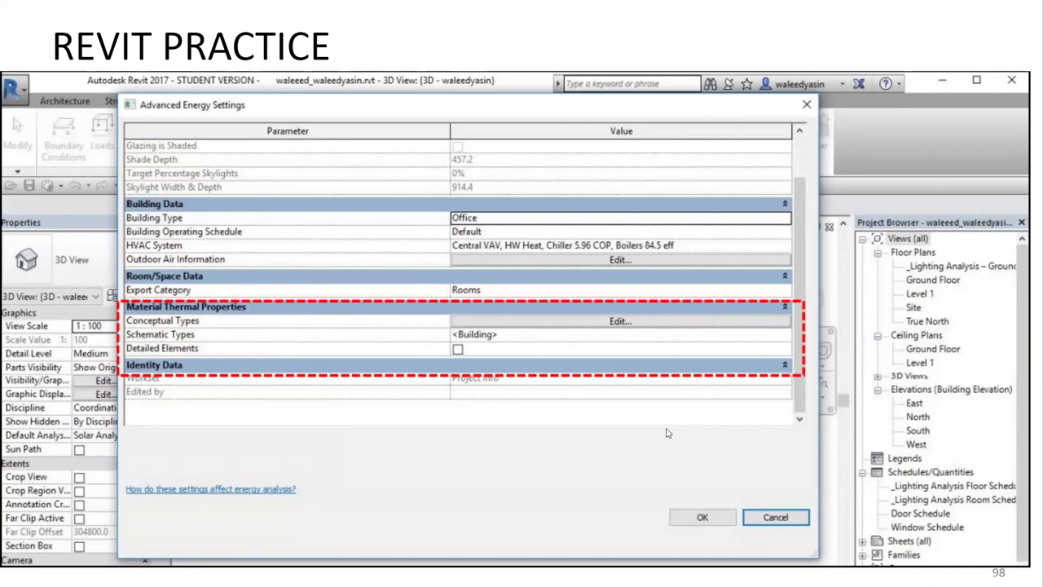
Step: Switch to Revit and examine the Energy Settings and their advanced building data and material thermal properties, closing them without changes
{"action": "key", "text": "alt+Tab"}
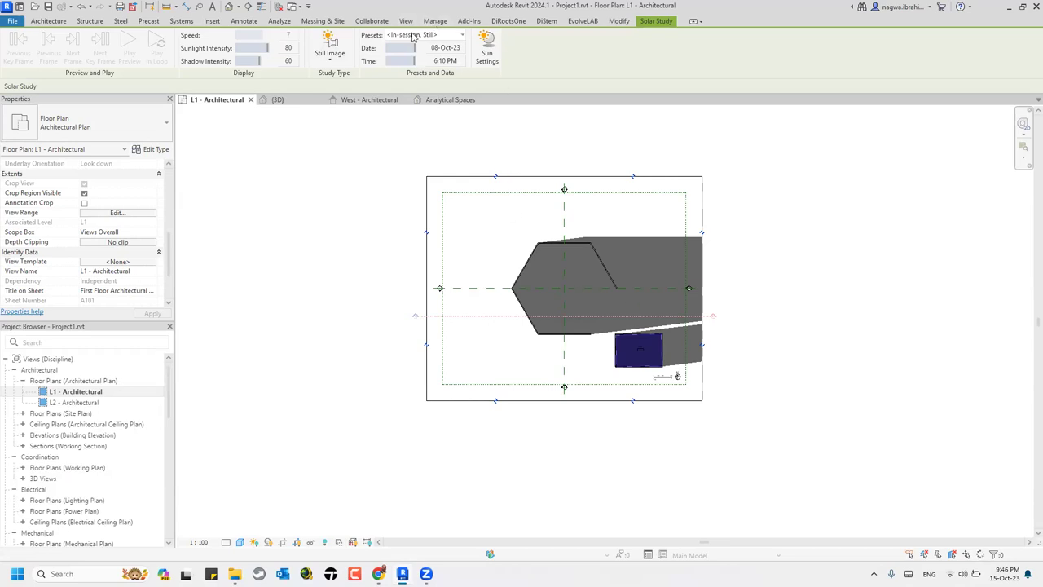
{"action": "left_click", "coordinate": [277, 22]}
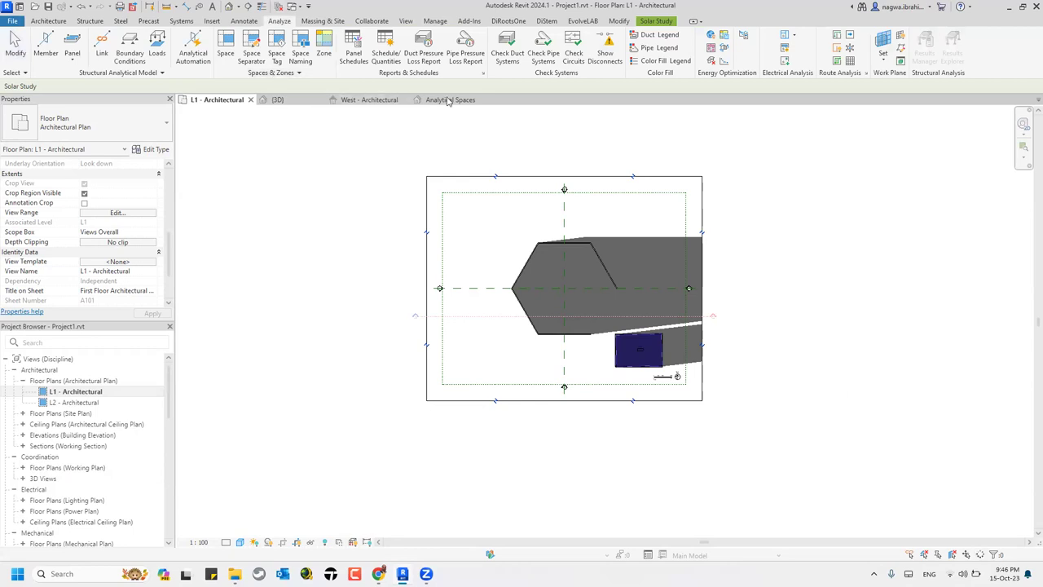
{"action": "left_click", "coordinate": [743, 36]}
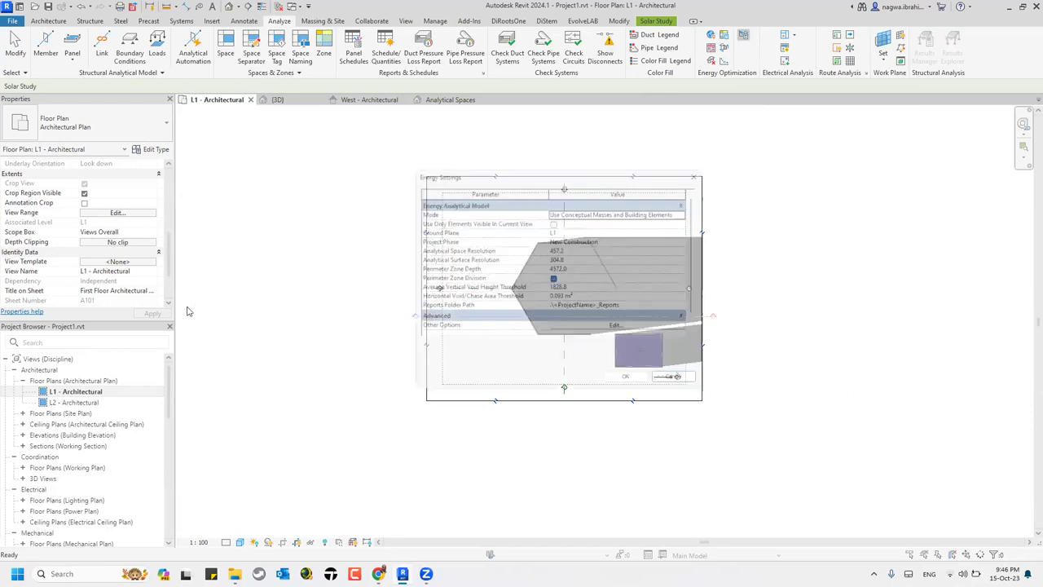
{"action": "left_click", "coordinate": [652, 335]}
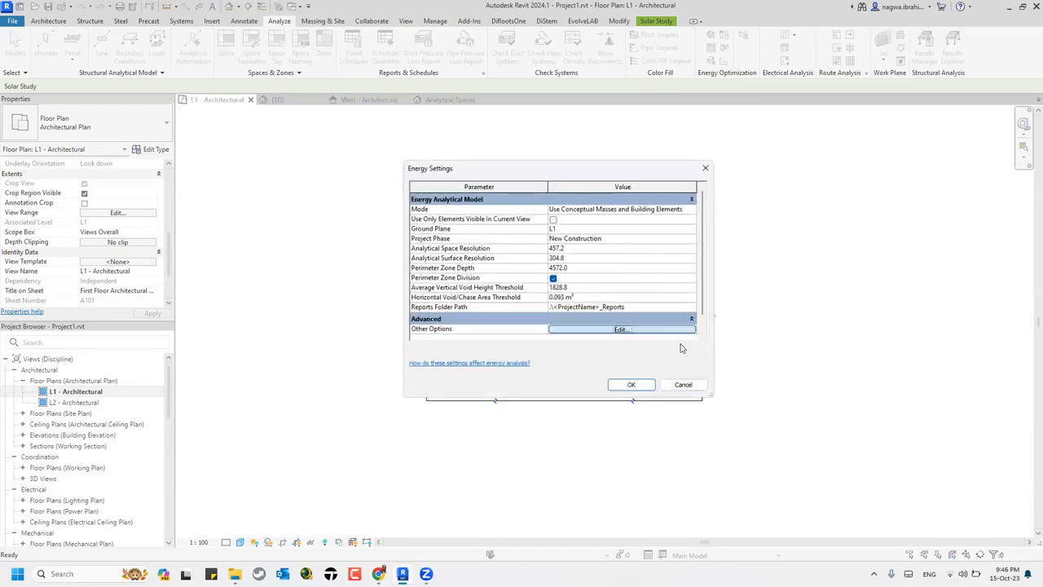
{"action": "left_click", "coordinate": [620, 327]}
{"action": "scroll", "coordinate": [640, 316], "scroll_direction": "down", "scroll_amount": 5}
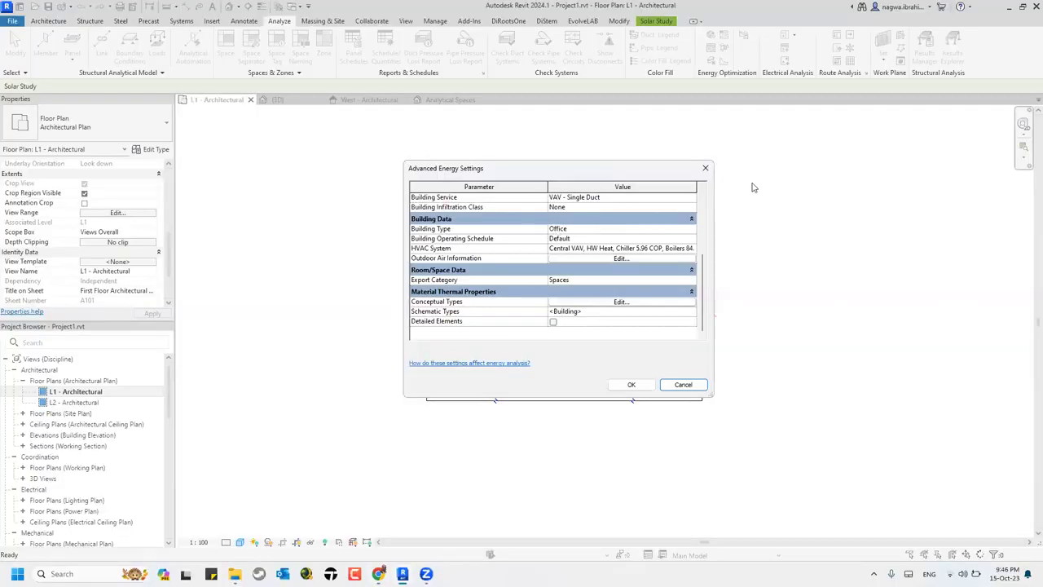
{"action": "left_click", "coordinate": [706, 167]}
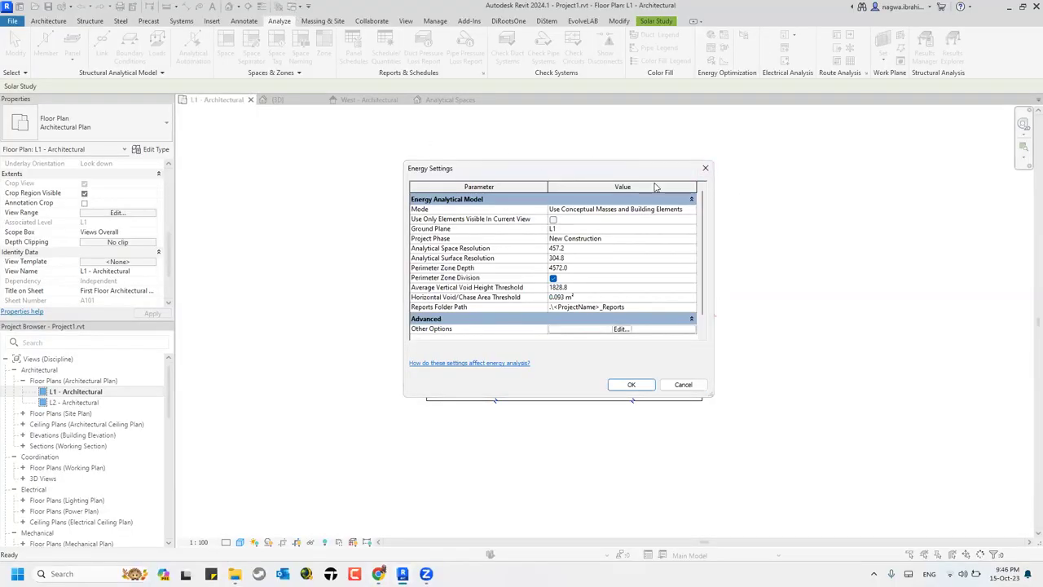
{"action": "key", "text": "Escape"}
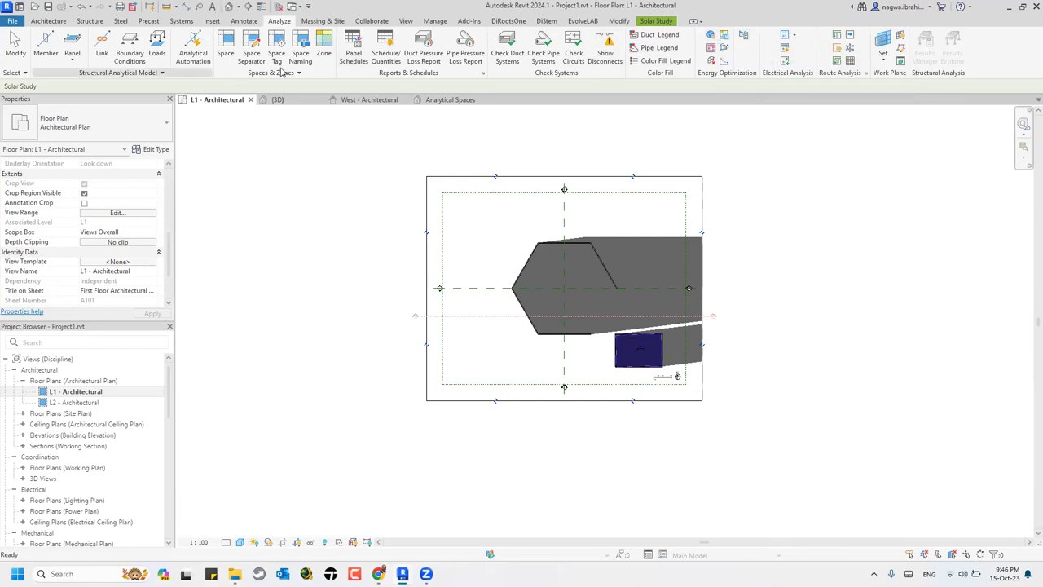
{"action": "left_click", "coordinate": [313, 72]}
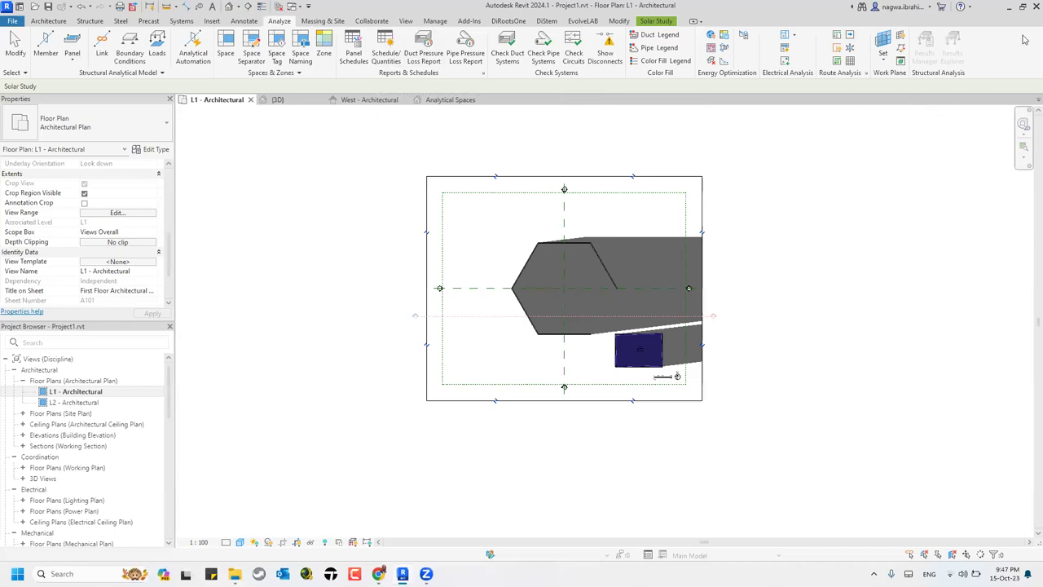
Step: Return to the presentation and review the slides on heating and cooling loads, Insight 360, Green Building Studio and Revit energy analysis
{"action": "left_click", "coordinate": [1009, 7]}
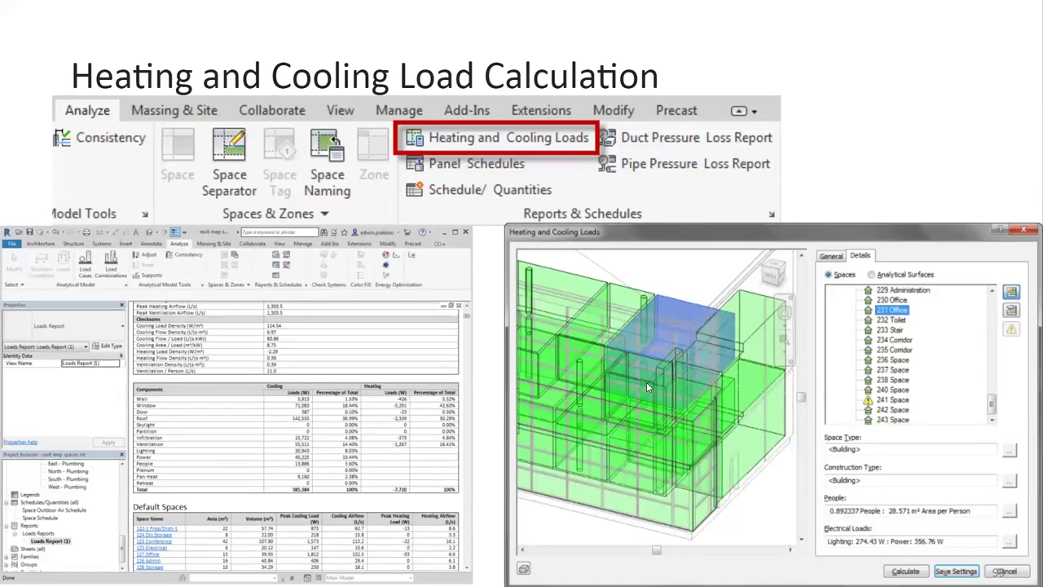
{"action": "key", "text": "Right"}
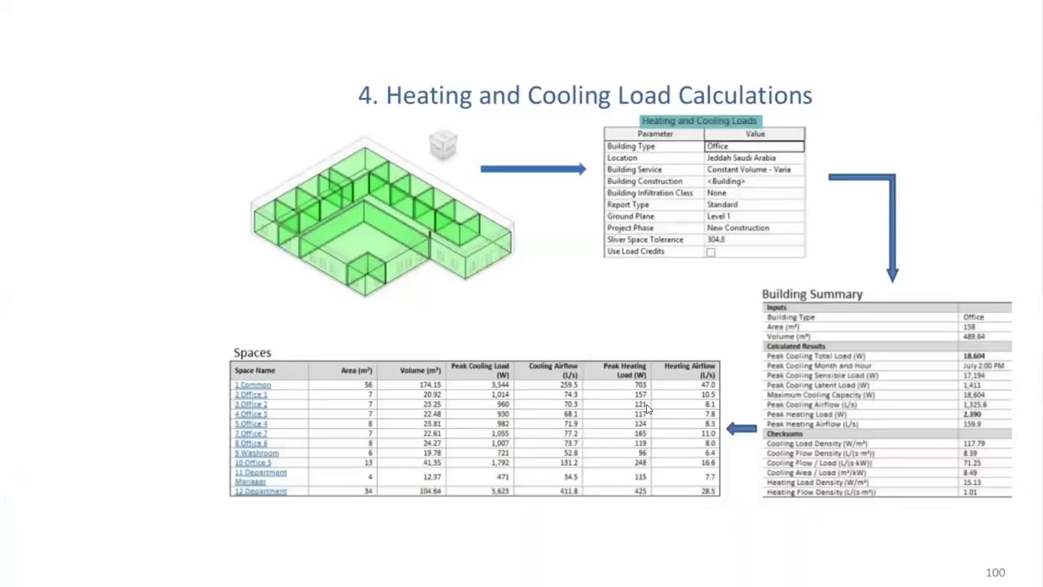
{"action": "key", "text": "Right"}
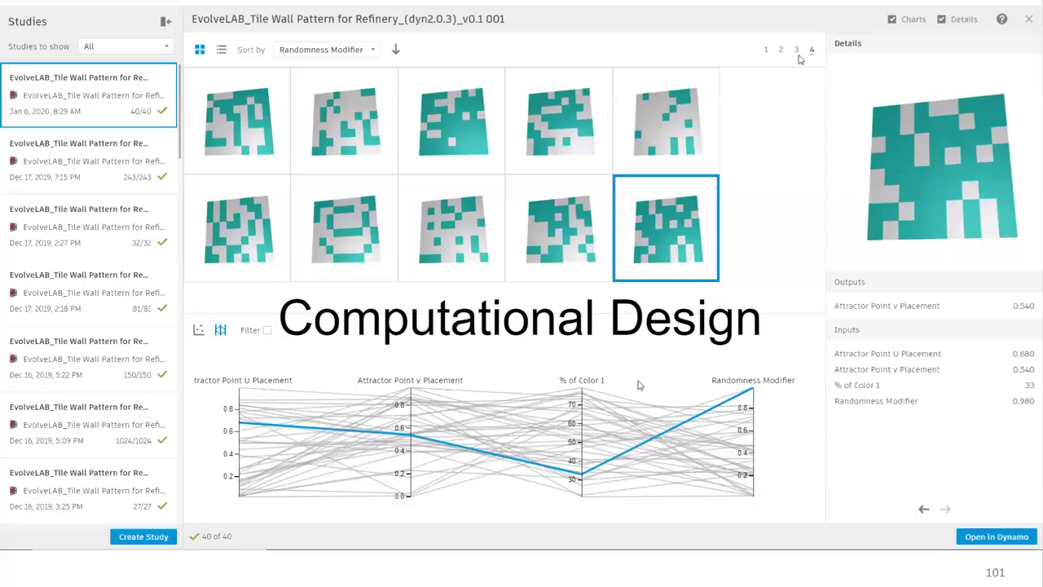
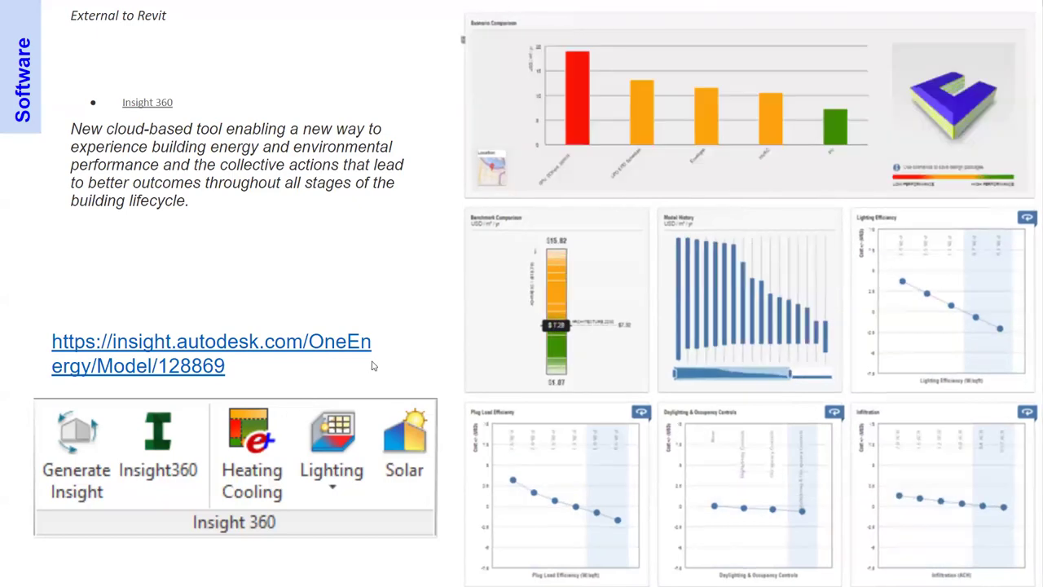
{"action": "left_click", "coordinate": [431, 438]}
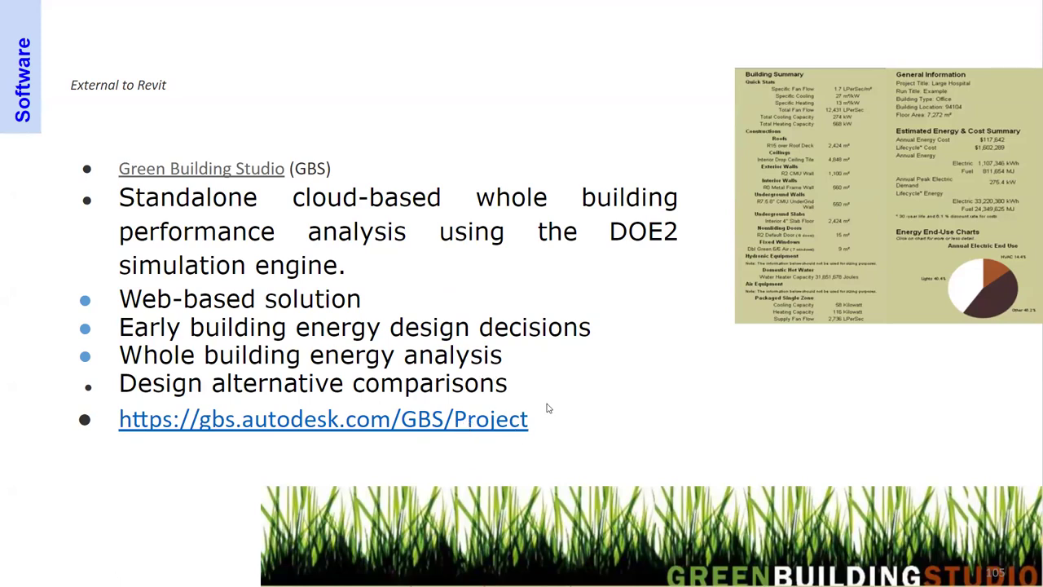
{"action": "left_click", "coordinate": [721, 408]}
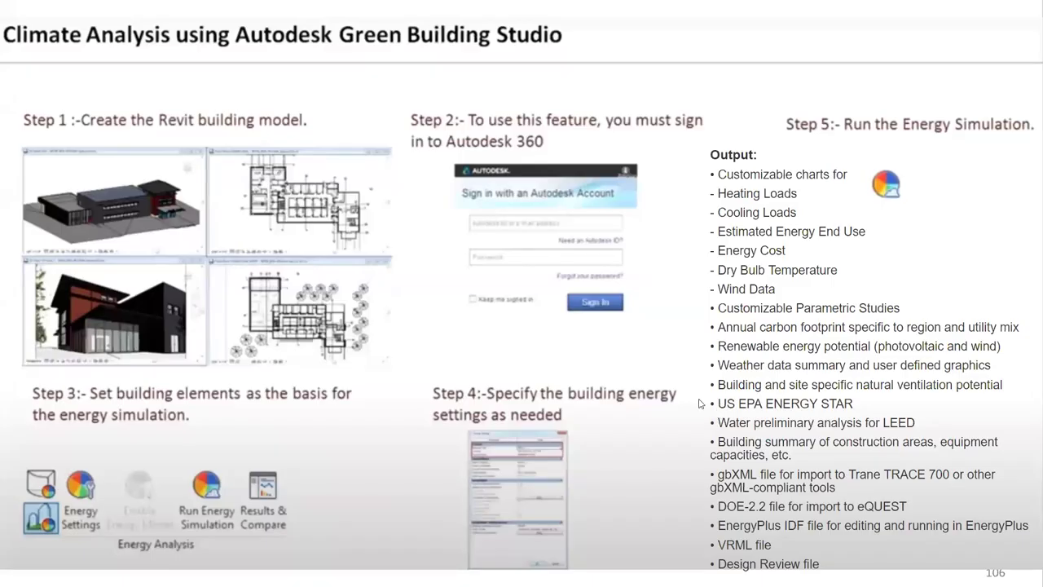
{"action": "left_click", "coordinate": [491, 232]}
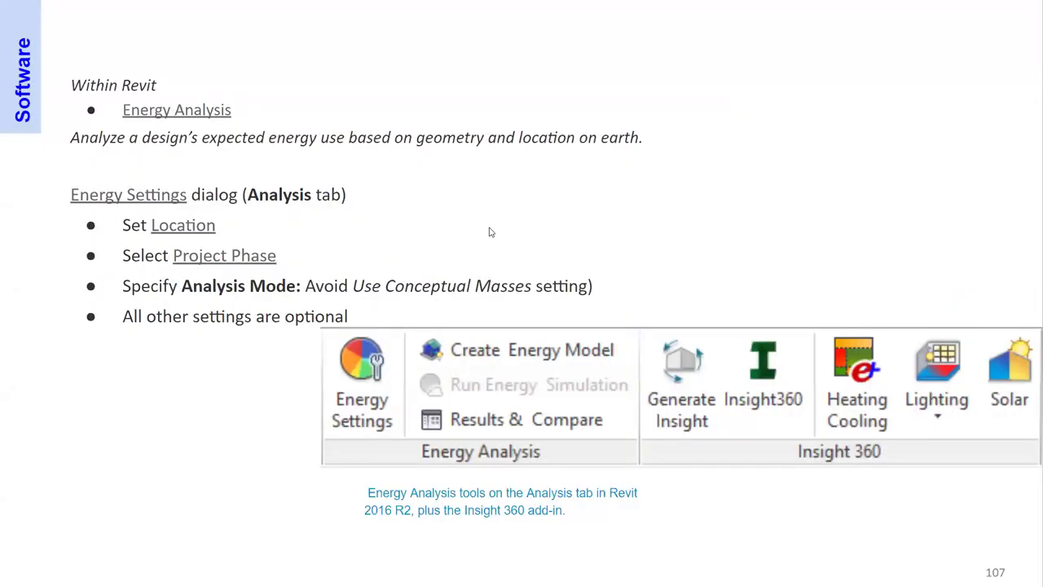
Step: Switch back to Revit and insert two new project phases between Existing and New Construction
{"action": "left_click", "coordinate": [239, 260]}
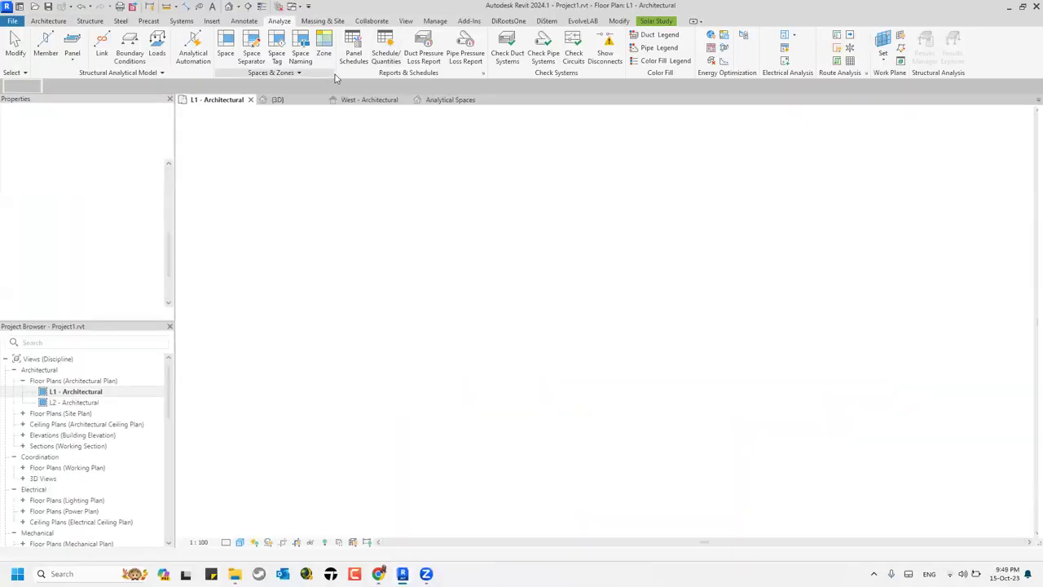
{"action": "left_click", "coordinate": [435, 21]}
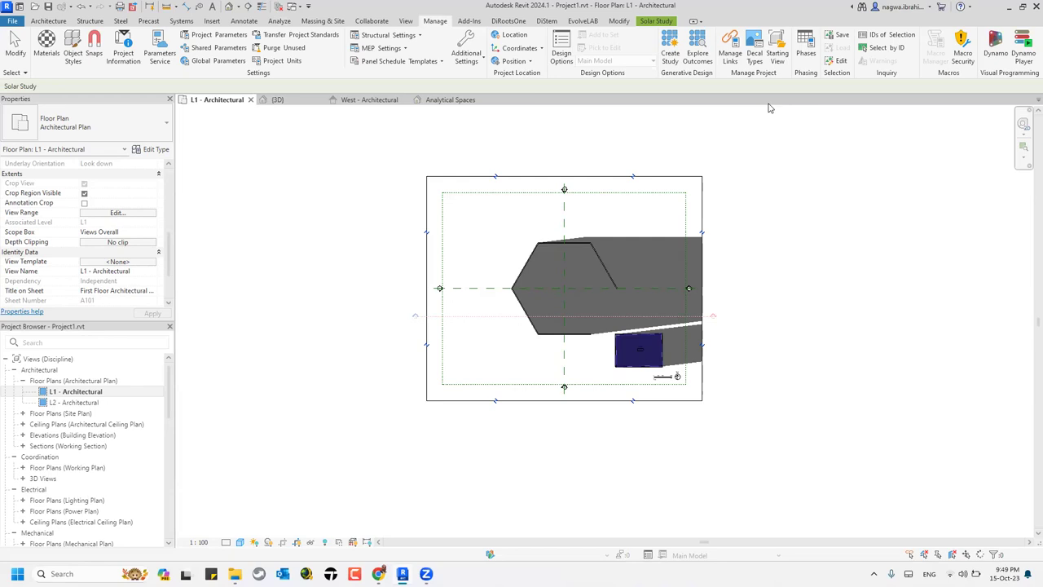
{"action": "left_click", "coordinate": [805, 54]}
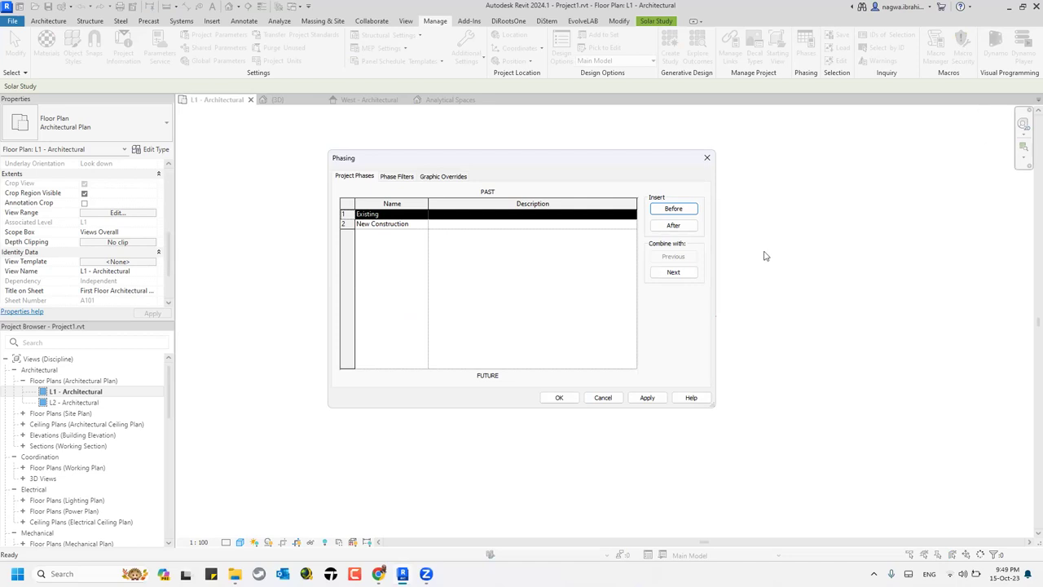
{"action": "left_click", "coordinate": [693, 229]}
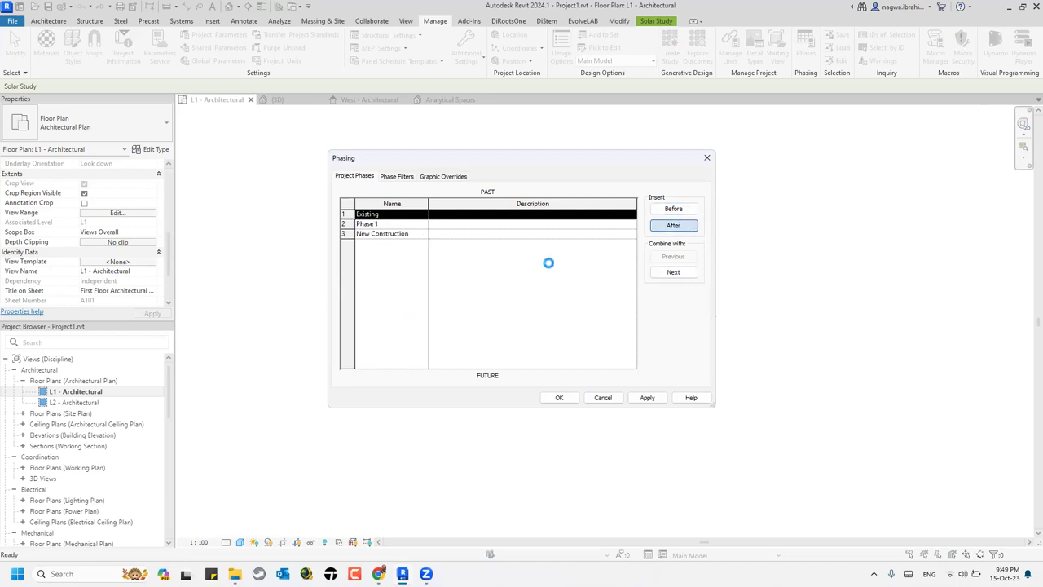
{"action": "left_click", "coordinate": [686, 231]}
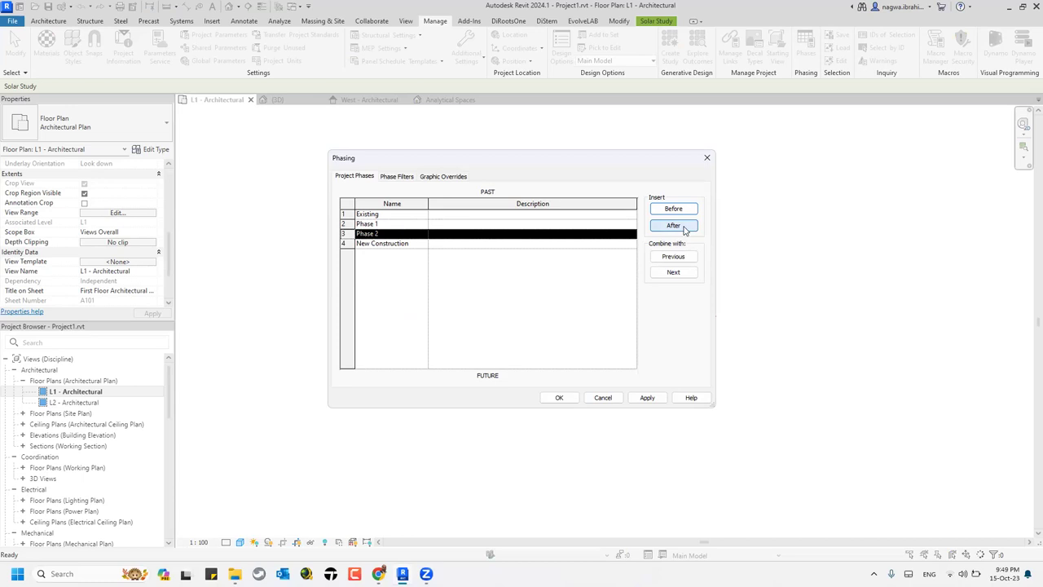
{"action": "left_click", "coordinate": [560, 398]}
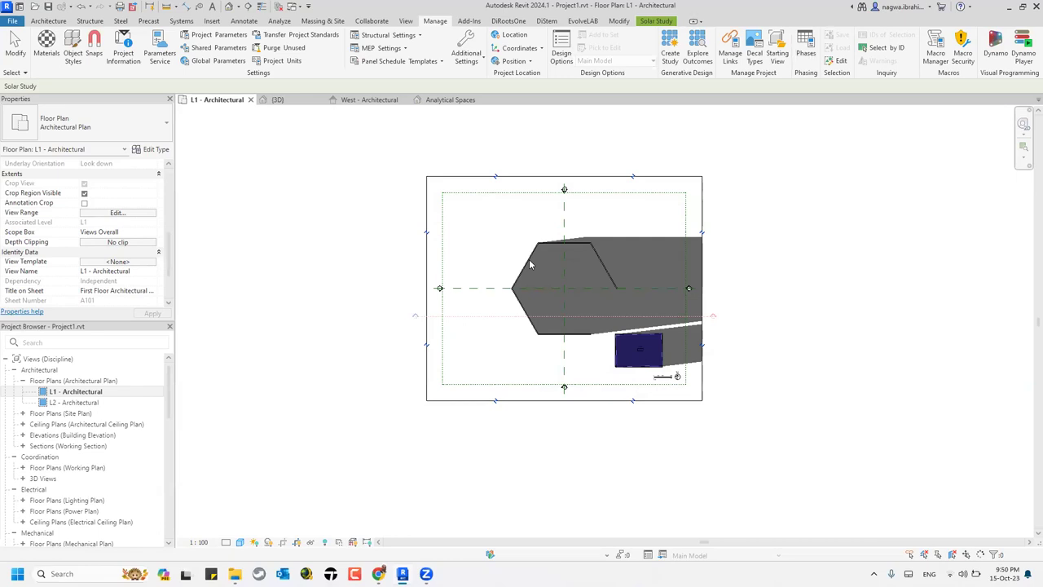
Step: Turn off the sun path and the shadows in the L1 - Architectural floor plan
{"action": "scroll", "coordinate": [496, 227], "scroll_direction": "down", "scroll_amount": 2}
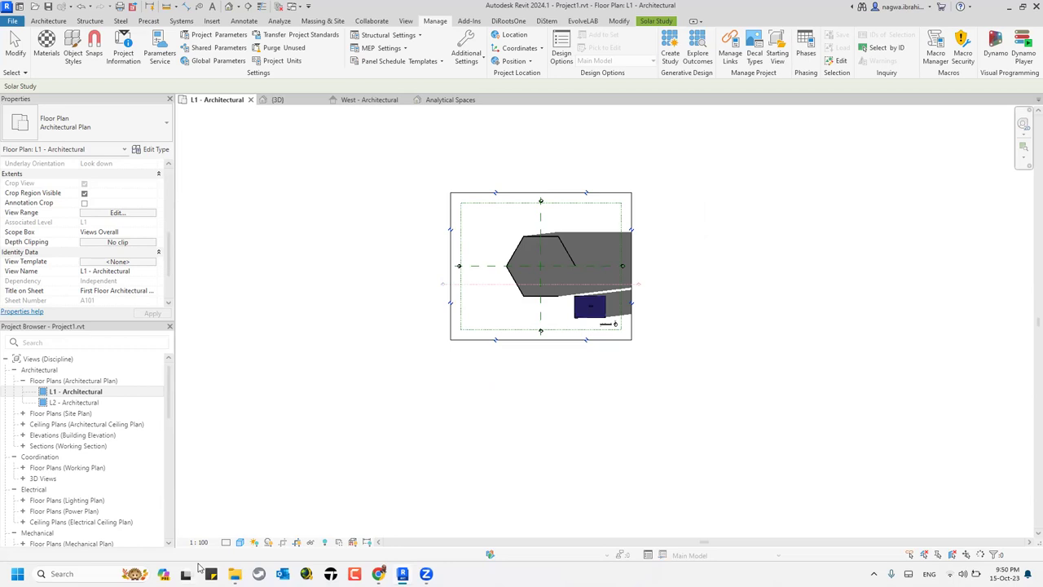
{"action": "left_click", "coordinate": [240, 542]}
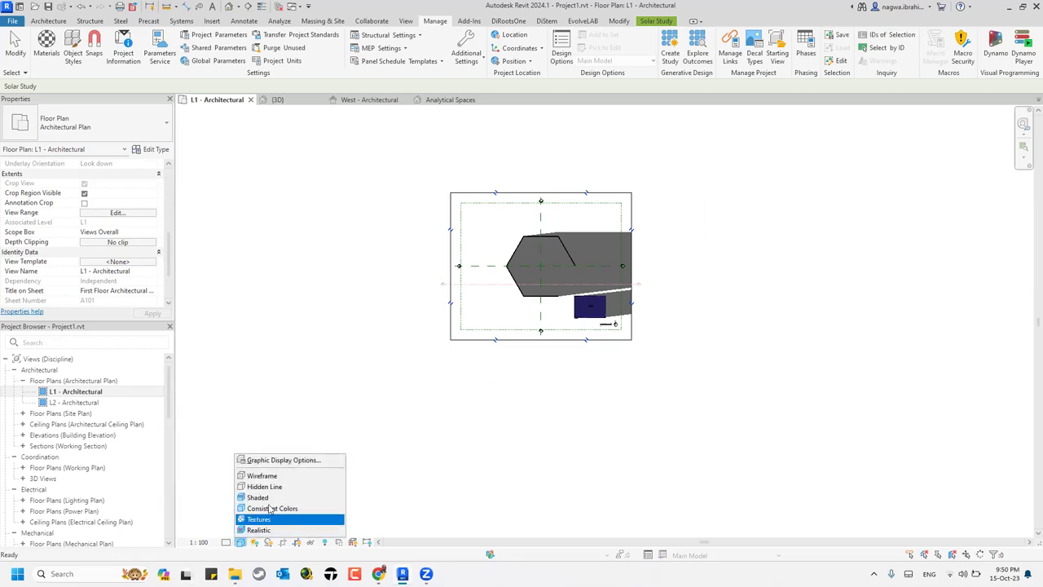
{"action": "left_click", "coordinate": [253, 543]}
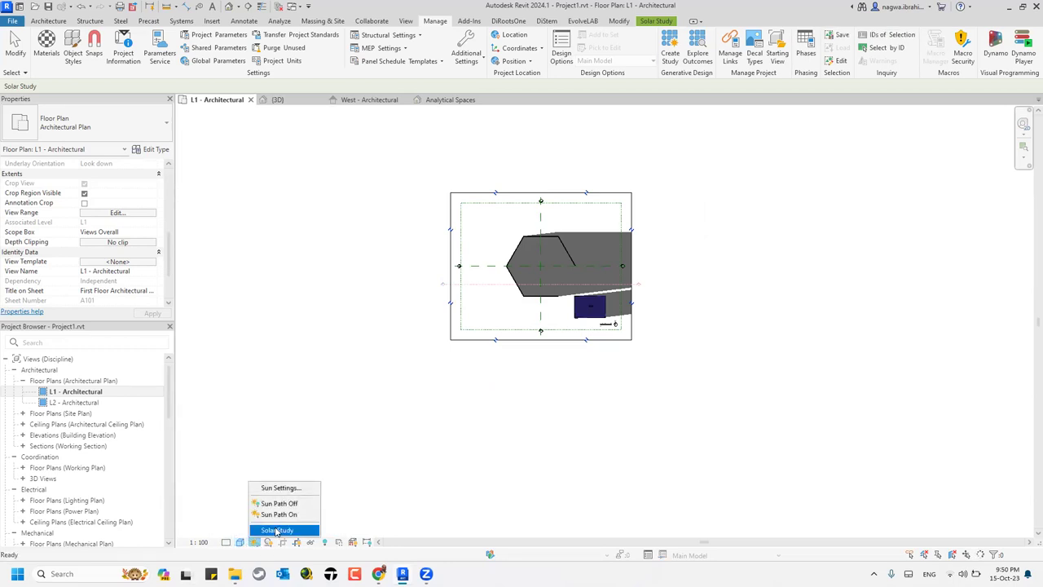
{"action": "left_click", "coordinate": [277, 502]}
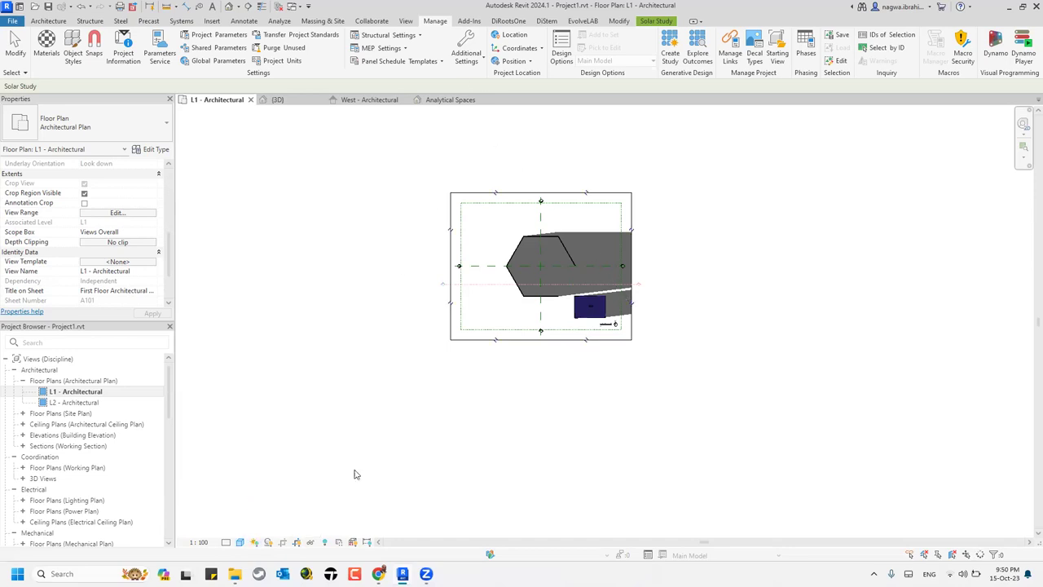
{"action": "left_click", "coordinate": [254, 542]}
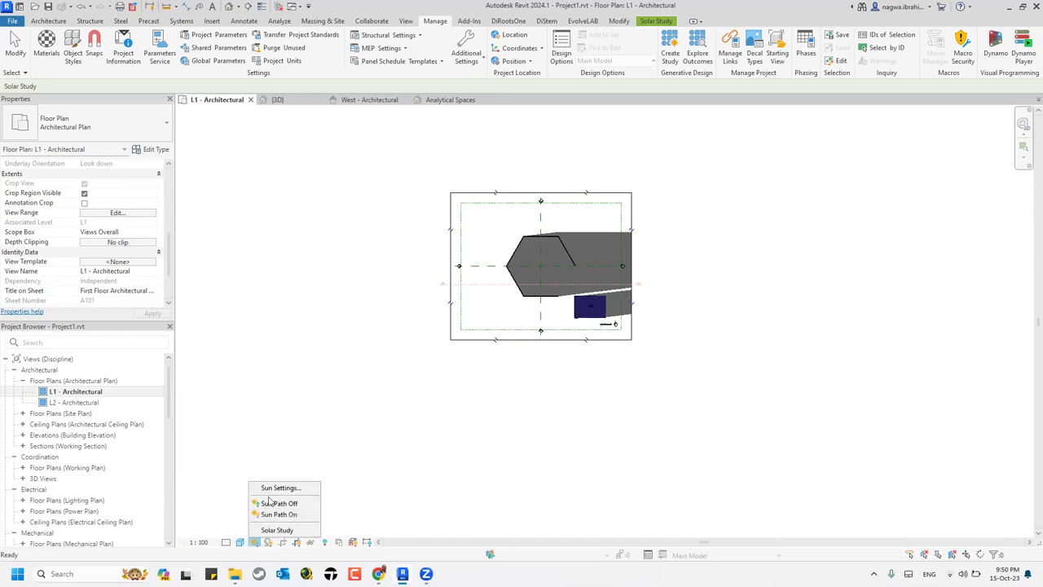
{"action": "left_click", "coordinate": [270, 541]}
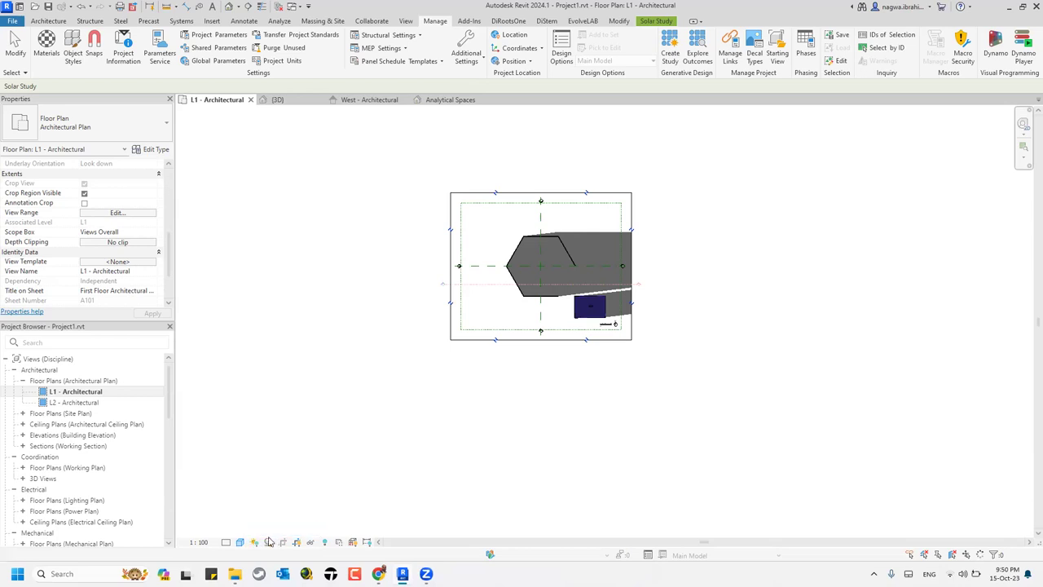
{"action": "left_click", "coordinate": [269, 541]}
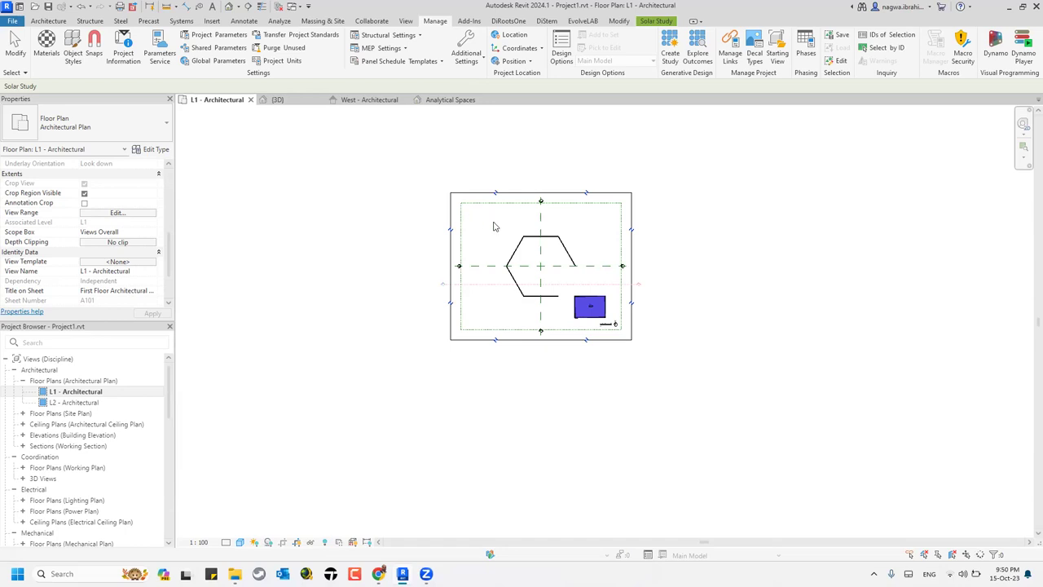
{"action": "scroll", "coordinate": [580, 303], "scroll_direction": "up", "scroll_amount": 3}
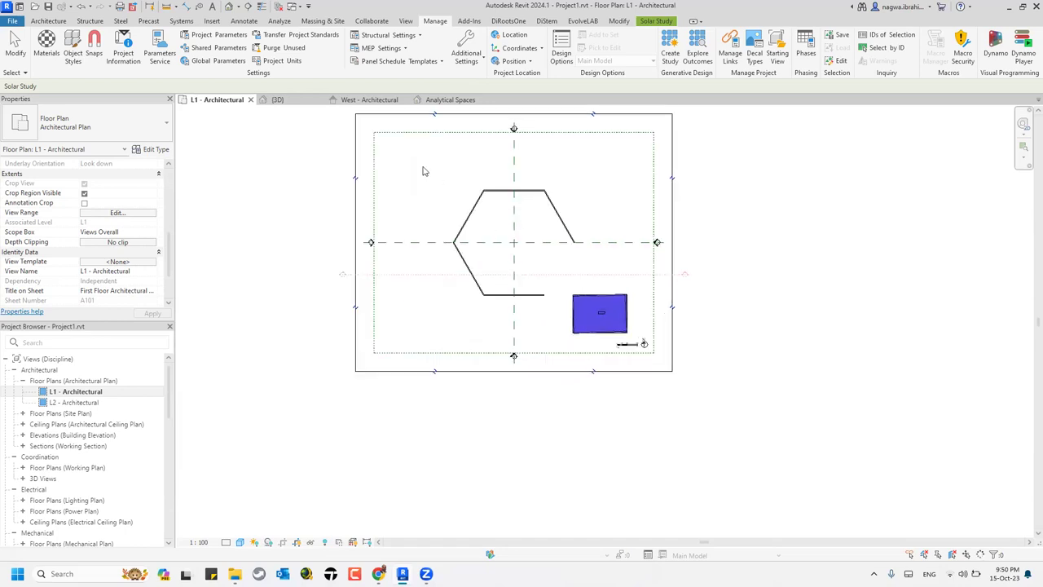
Step: Turn off the sun path in the 3D view
{"action": "left_click", "coordinate": [291, 99]}
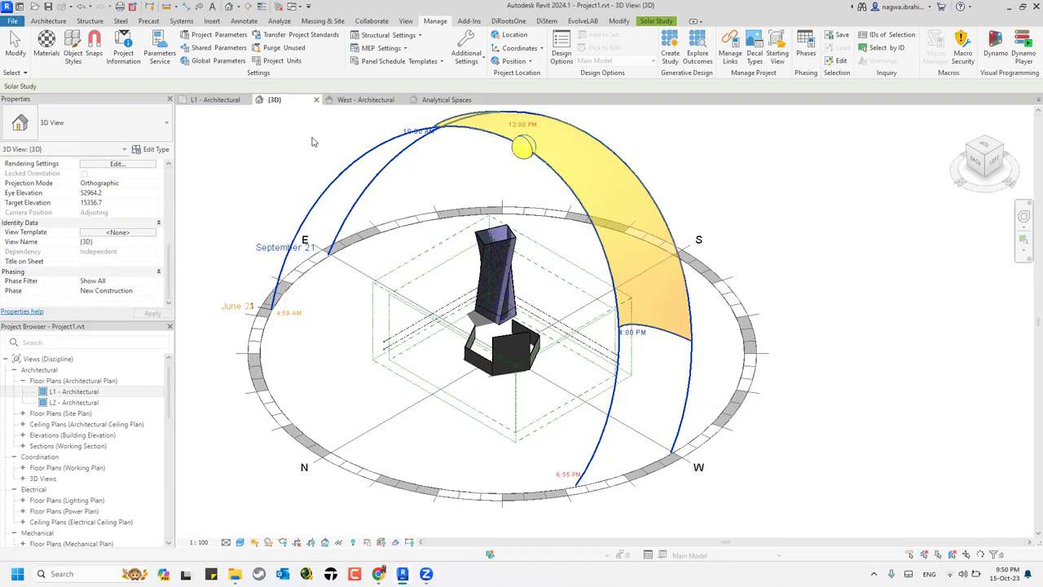
{"action": "left_click", "coordinate": [260, 545]}
{"action": "left_click", "coordinate": [264, 541]}
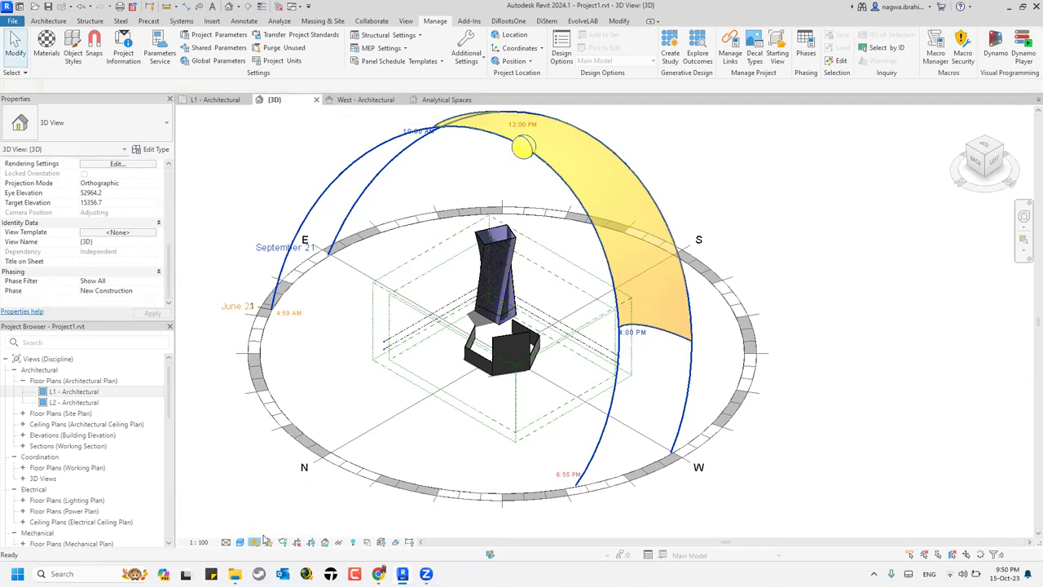
{"action": "left_click", "coordinate": [254, 542]}
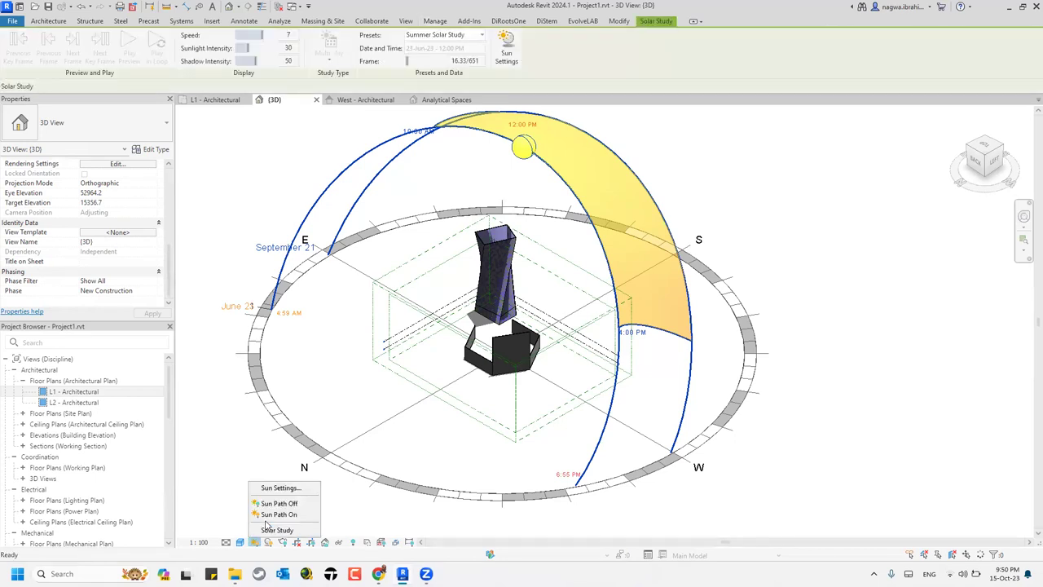
{"action": "left_click", "coordinate": [283, 502]}
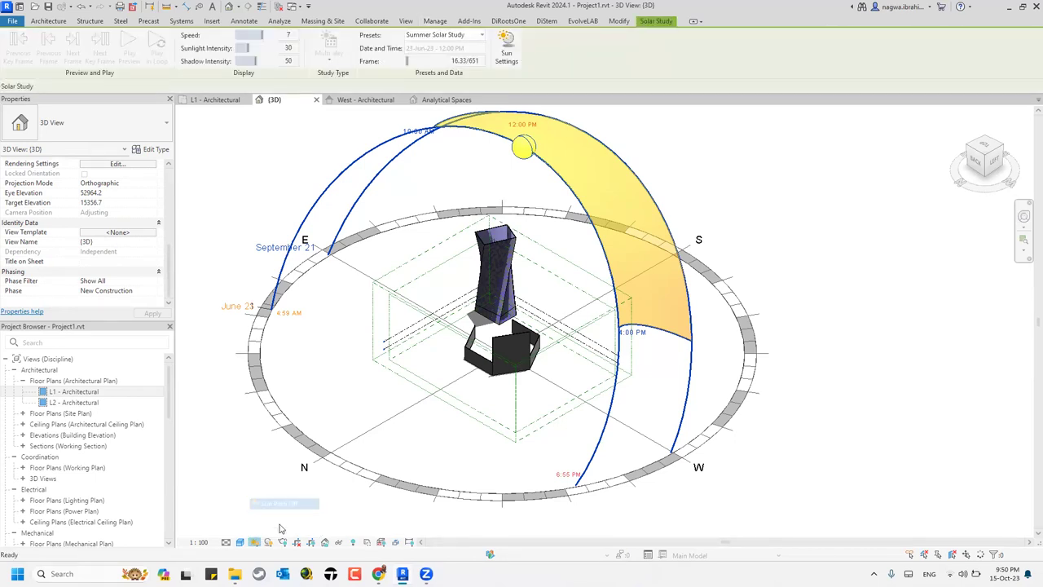
Step: Select the tower and all surrounding walls in the 3D view and set their Phase Created to Phase 2
{"action": "left_click_drag", "start_coordinate": [432, 221], "coordinate": [562, 399]}
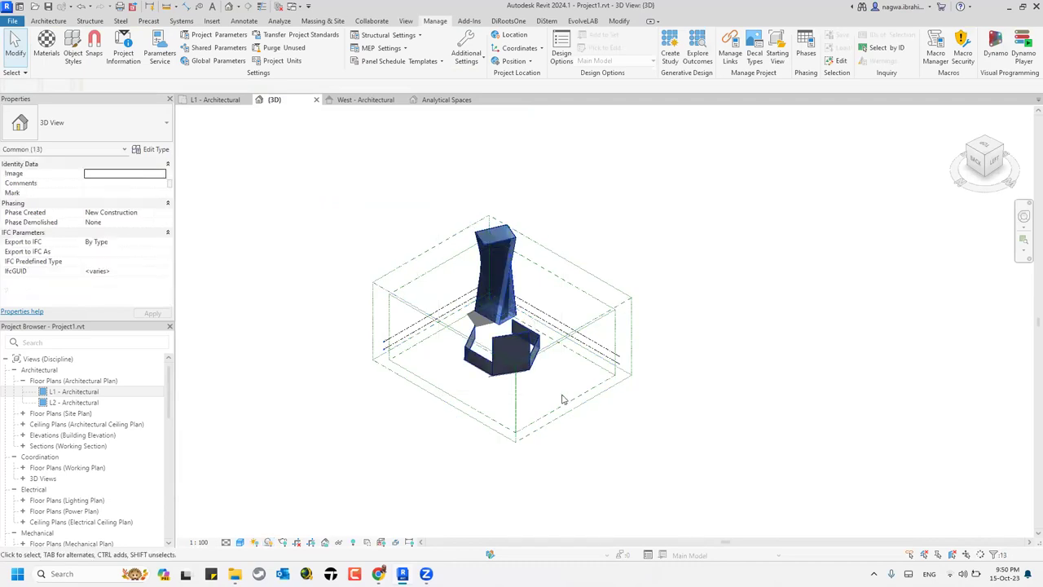
{"action": "left_click", "coordinate": [161, 216]}
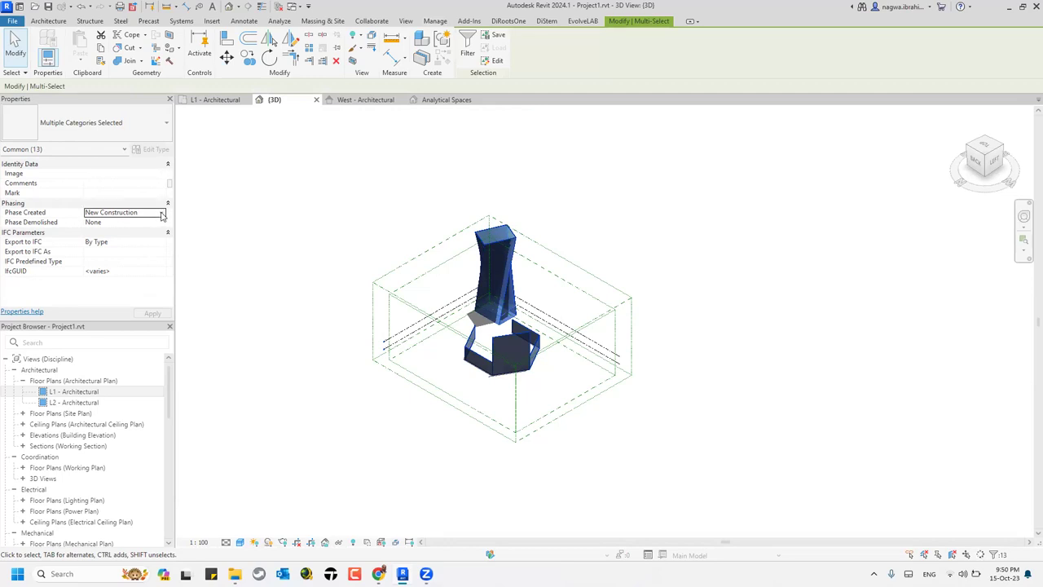
{"action": "left_click", "coordinate": [161, 216]}
{"action": "left_click", "coordinate": [137, 238]}
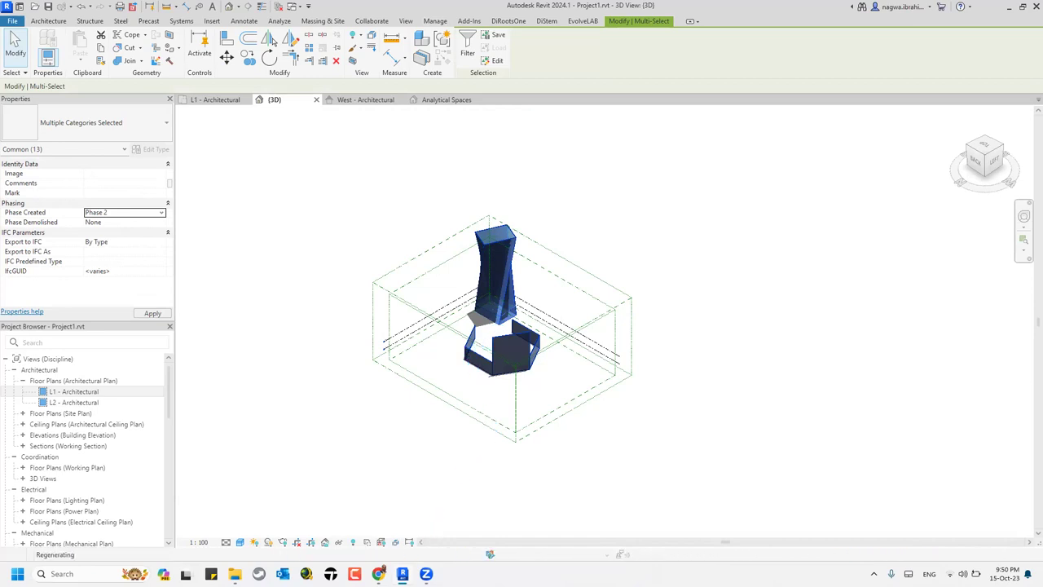
Step: Switch to the presentation and review the slides on conceptual and building-element energy analysis steps through to thermal properties of building elements
{"action": "mouse_move", "coordinate": [378, 574]}
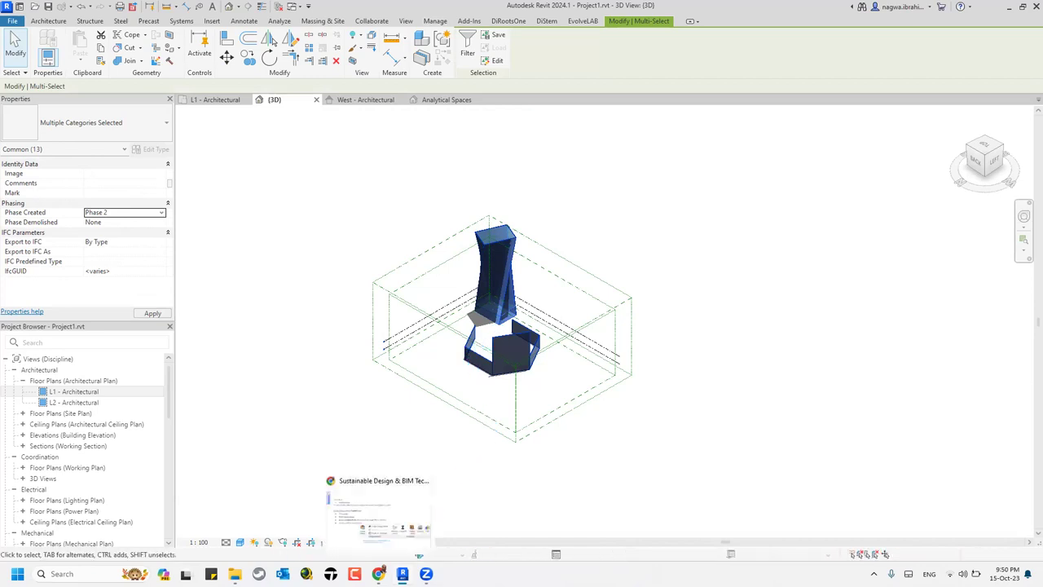
{"action": "left_click", "coordinate": [383, 509]}
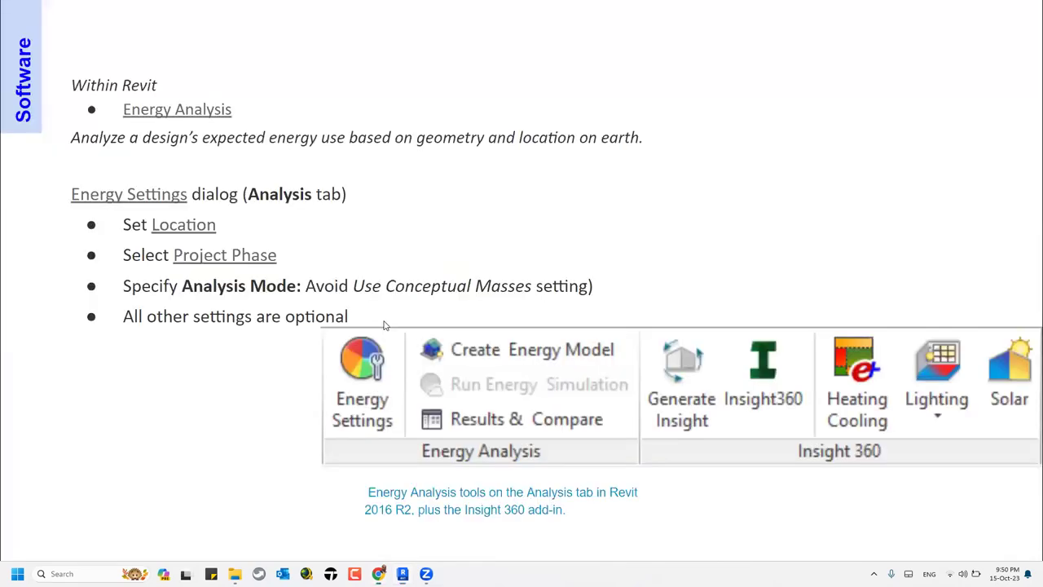
{"action": "left_click", "coordinate": [447, 269]}
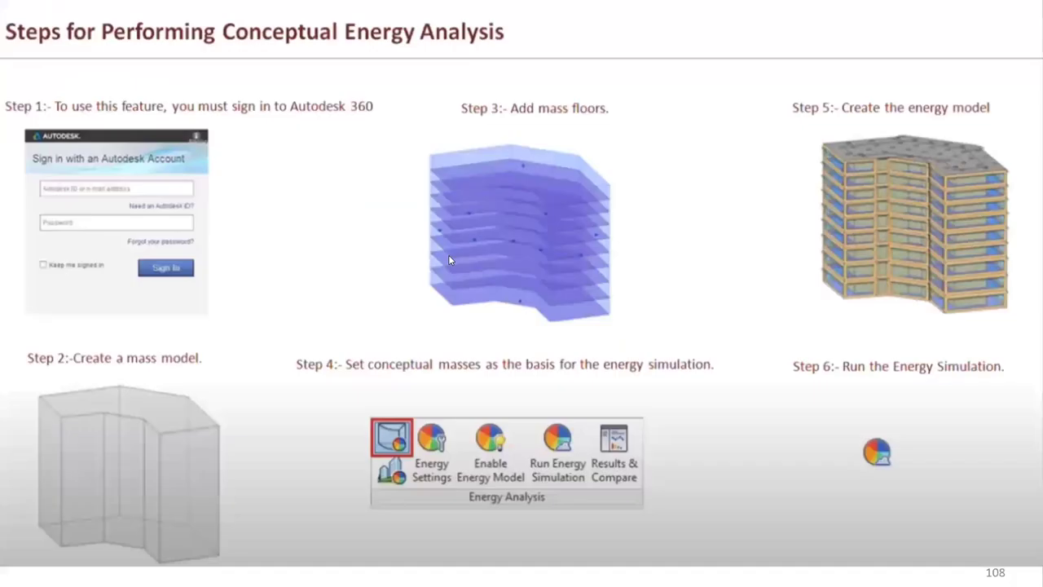
{"action": "left_click", "coordinate": [459, 353]}
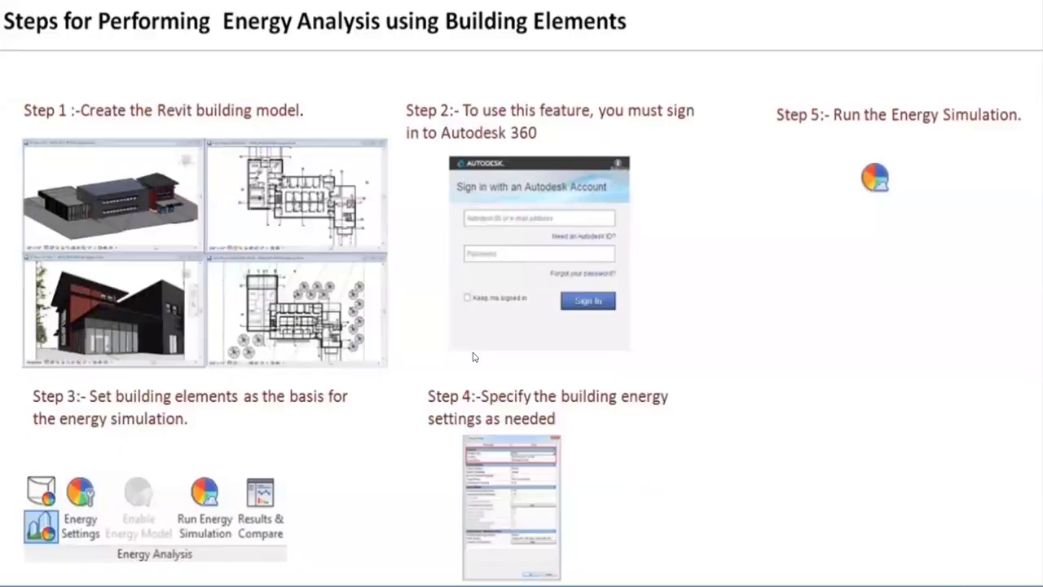
{"action": "left_click", "coordinate": [537, 385]}
{"action": "left_click", "coordinate": [537, 383]}
{"action": "left_click", "coordinate": [537, 383]}
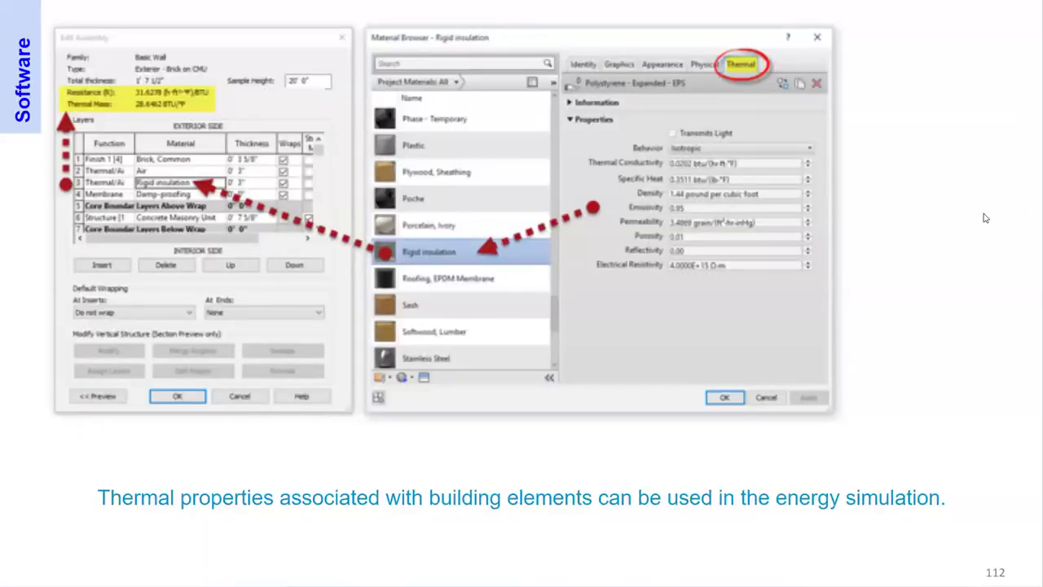
Step: Switch back to Revit and open the material selection for the structure layer of the tall front wall's Generic - 200mm type
{"action": "key", "text": "alt+Tab"}
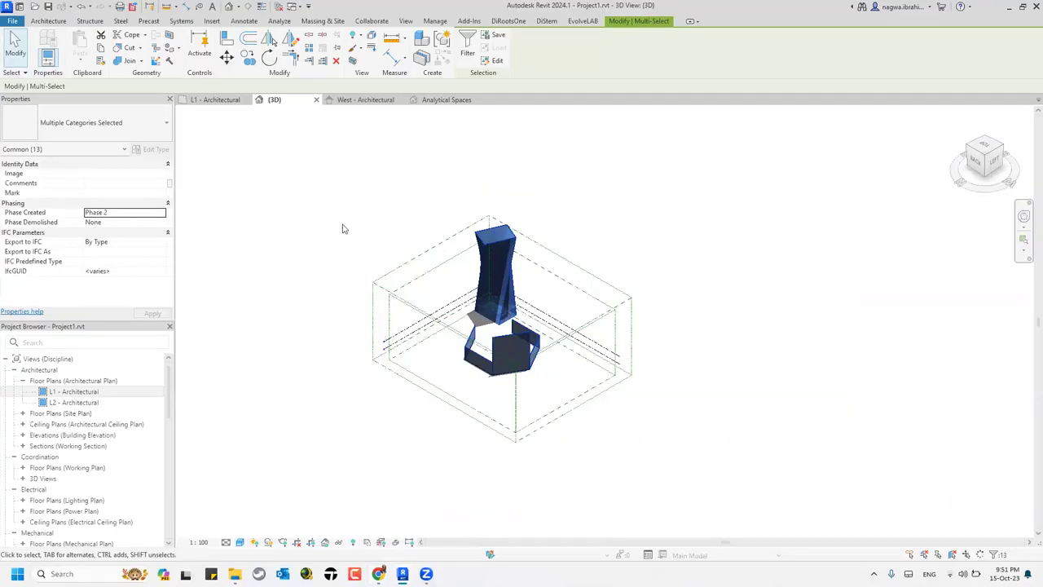
{"action": "scroll", "coordinate": [376, 275], "scroll_direction": "up", "scroll_amount": 5}
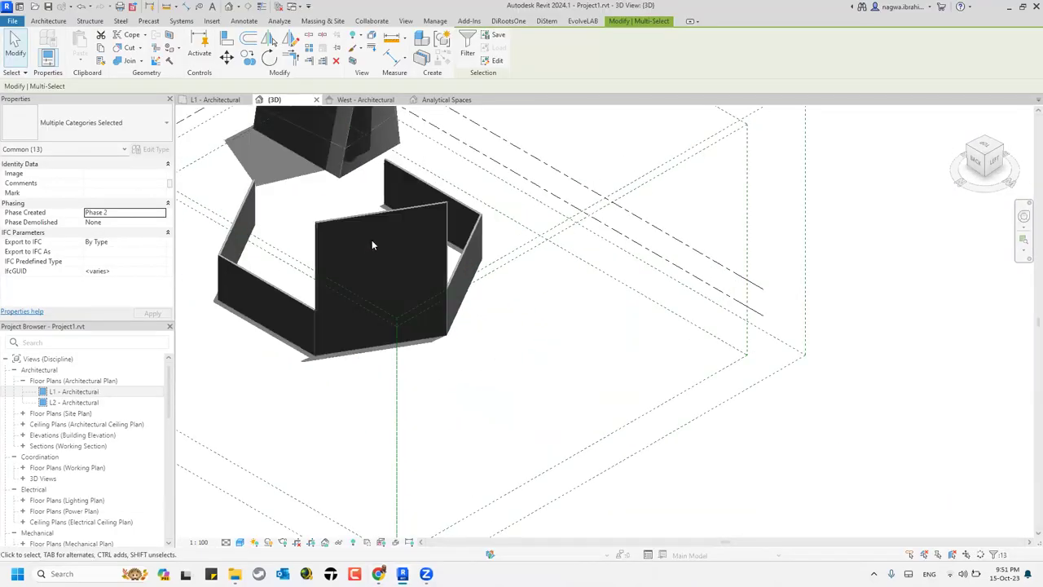
{"action": "key", "text": "Escape"}
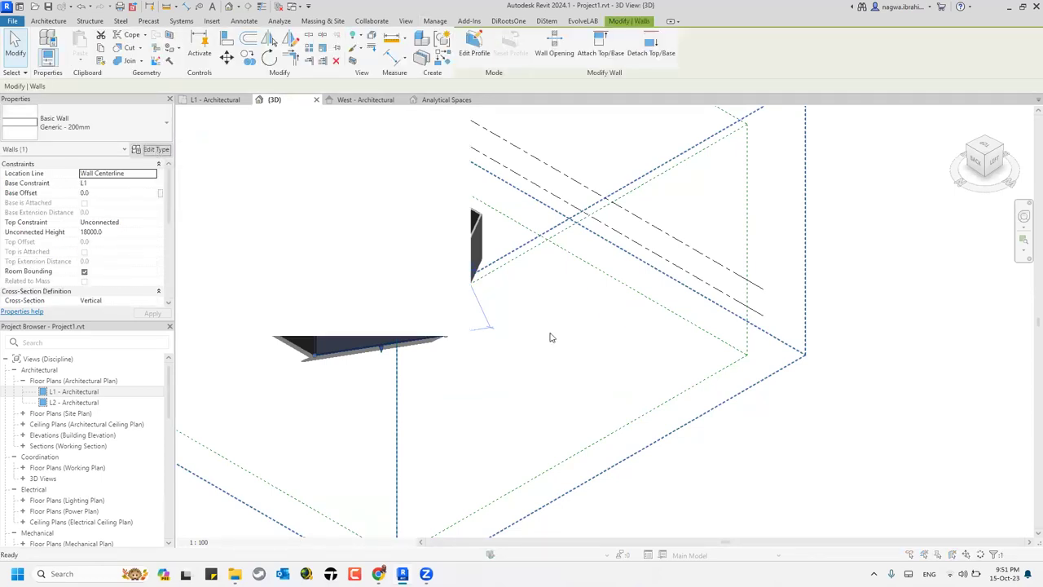
{"action": "double_click", "coordinate": [386, 149]}
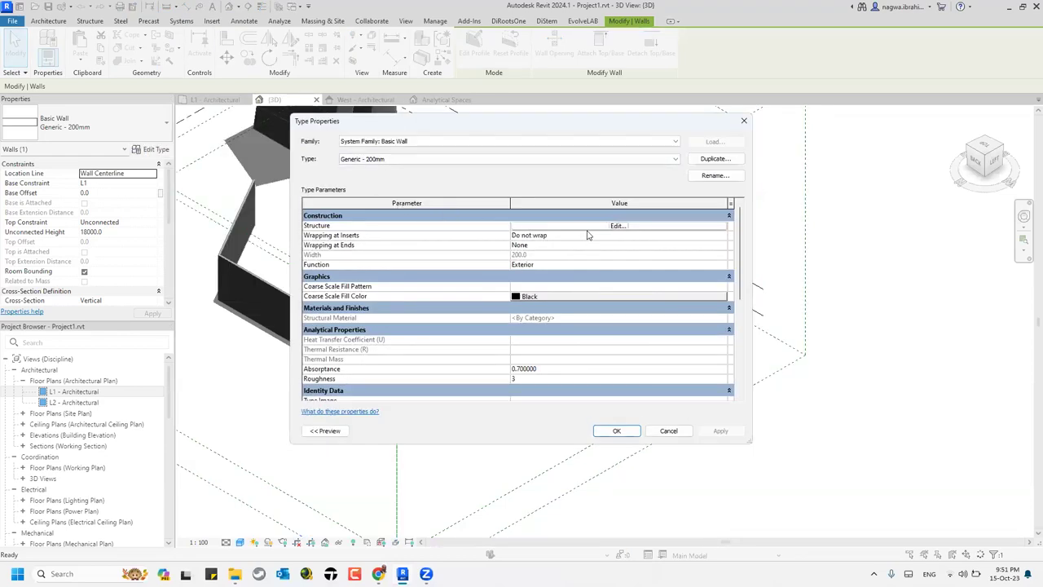
{"action": "left_click", "coordinate": [617, 227]}
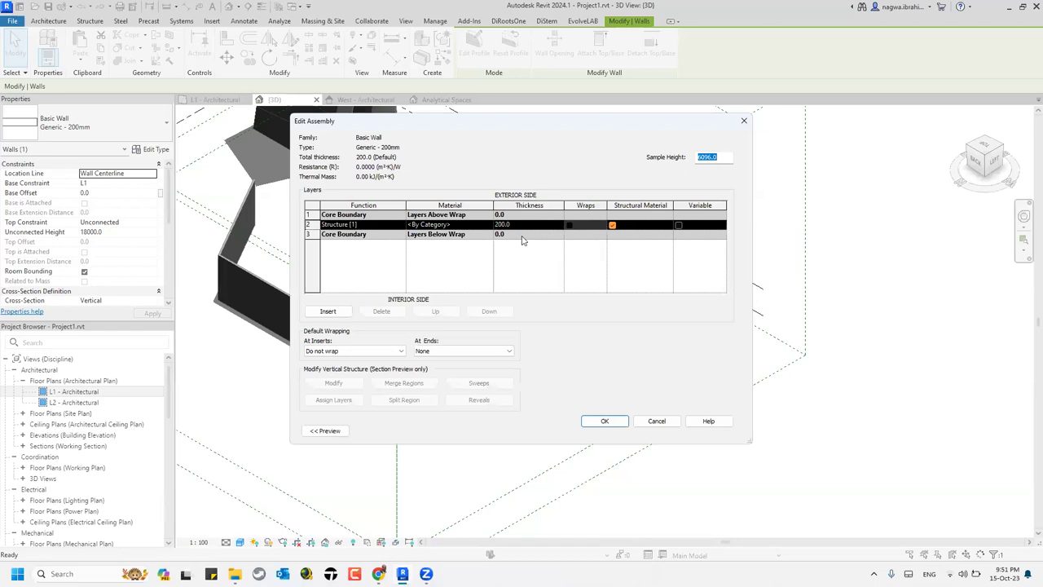
{"action": "left_click", "coordinate": [484, 228]}
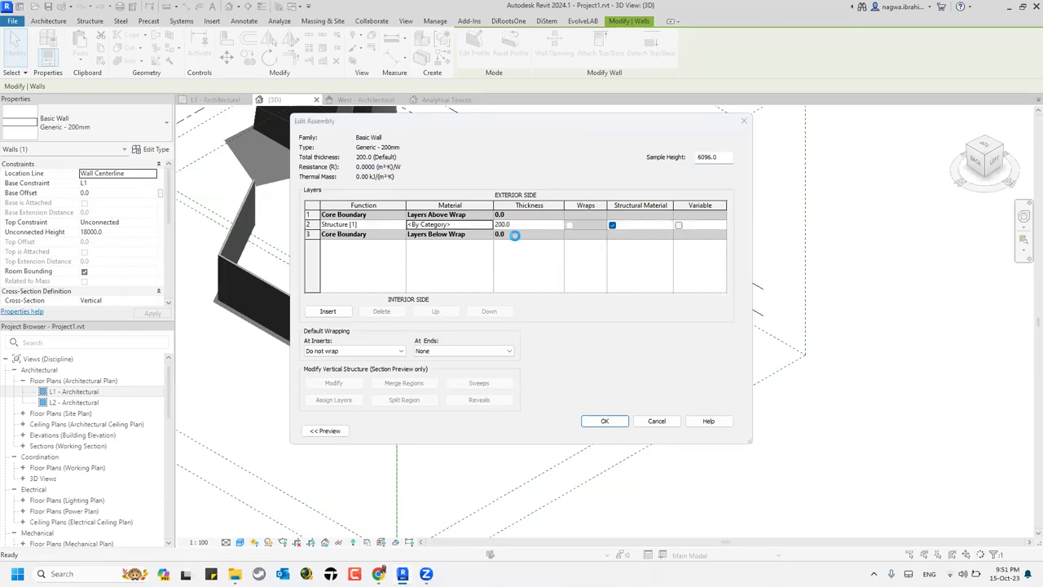
{"action": "left_click", "coordinate": [487, 224]}
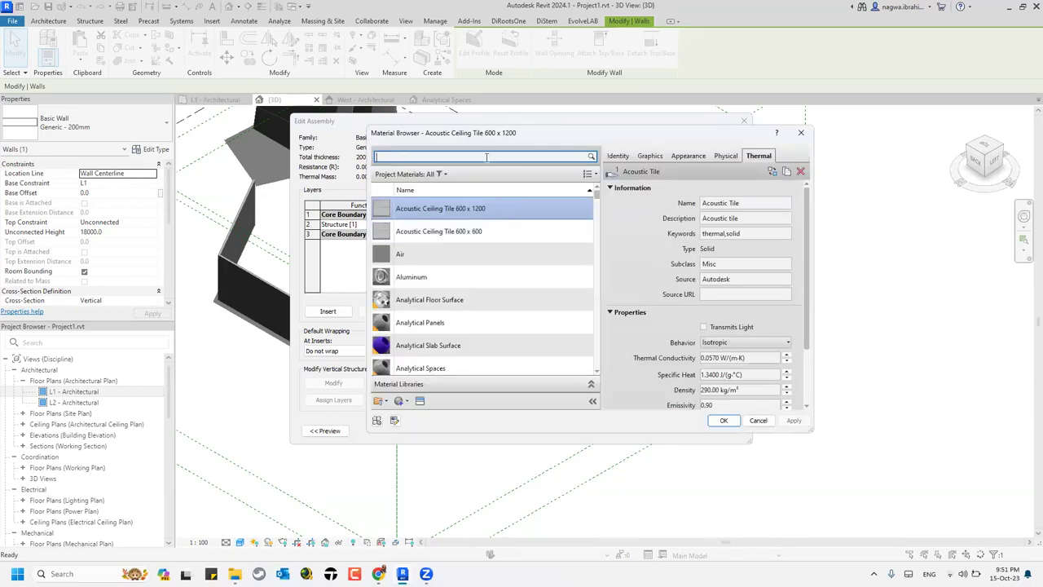
Step: Search the project materials for "glass" and select the Glass material
{"action": "type", "text": "gl"}
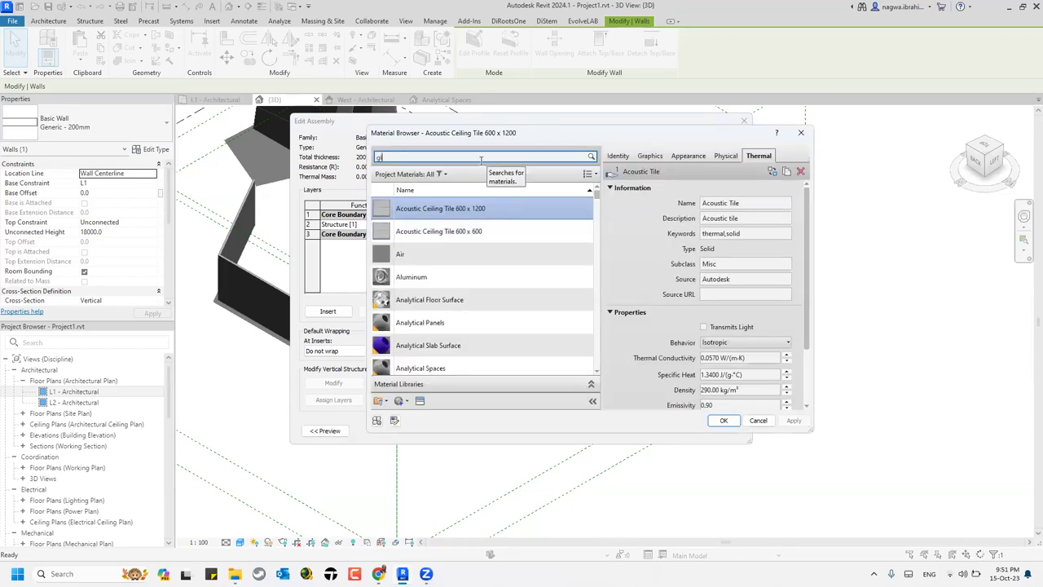
{"action": "type", "text": "ass"}
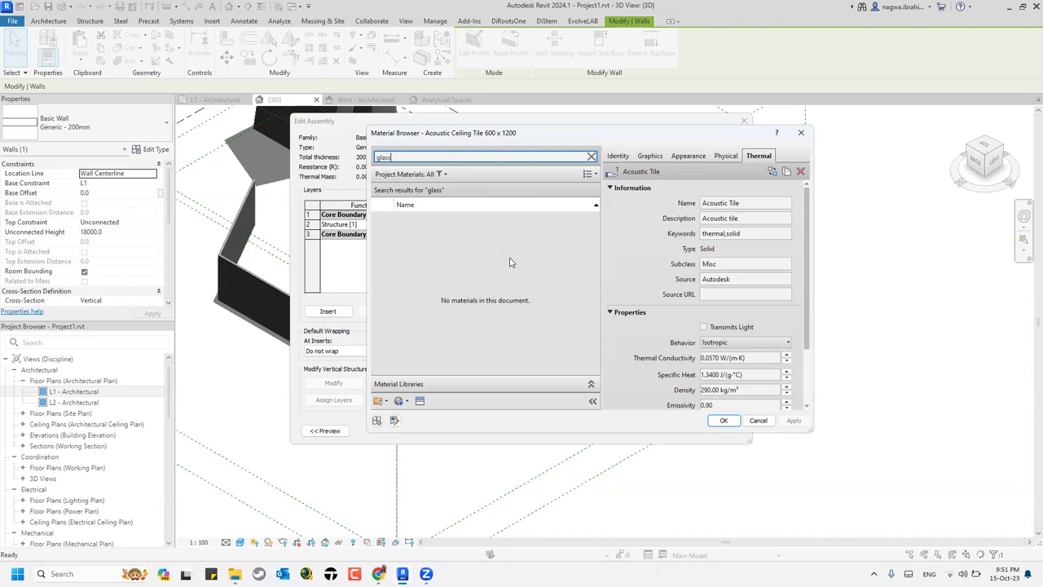
{"action": "left_click", "coordinate": [453, 229]}
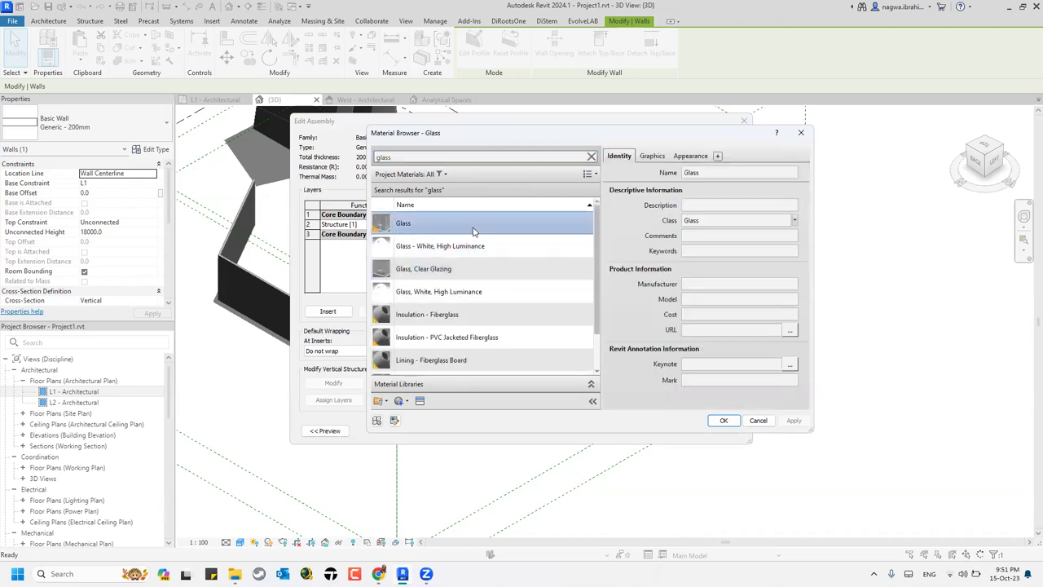
Step: Try to add a physical asset to the Glass material by searching the physical assets for "glass"
{"action": "left_click", "coordinate": [717, 157]}
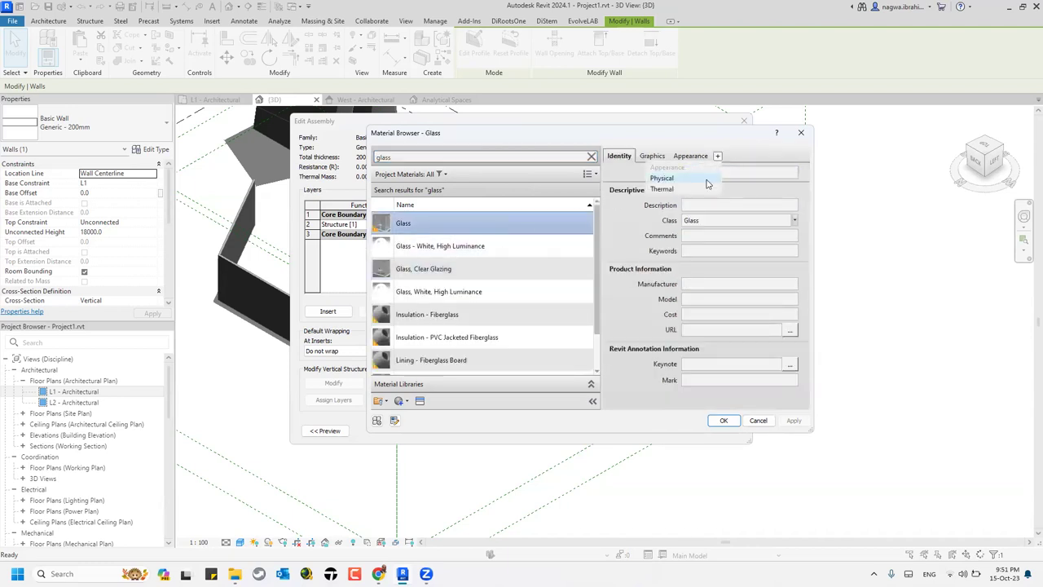
{"action": "left_click", "coordinate": [701, 178]}
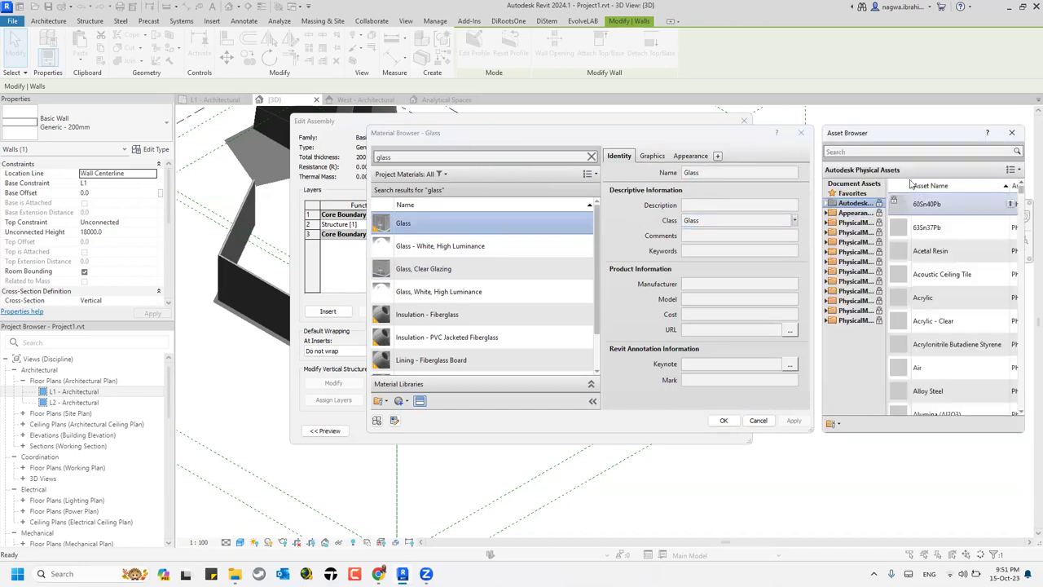
{"action": "left_click", "coordinate": [876, 151]}
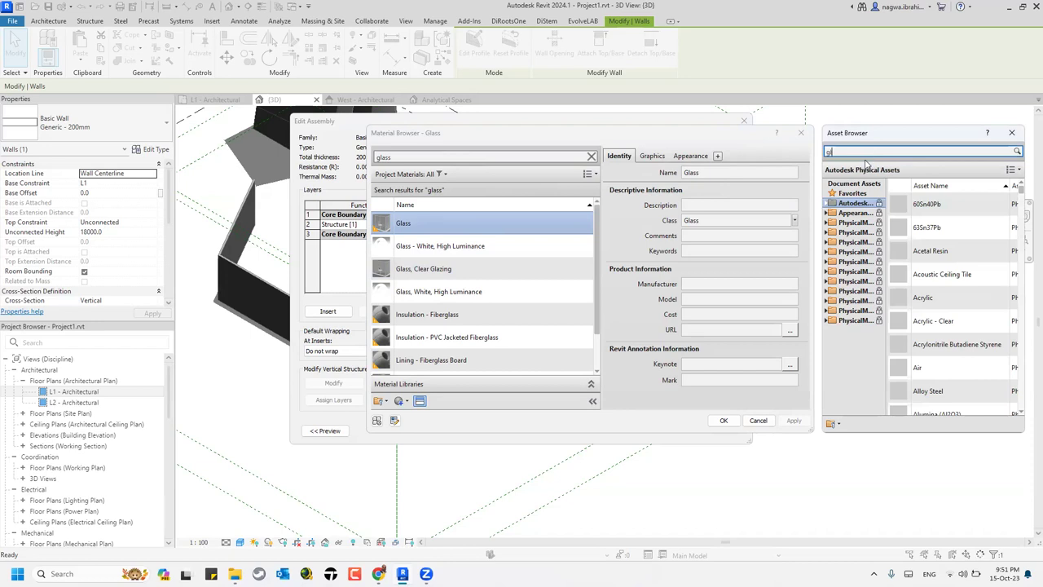
{"action": "key", "text": "Return"}
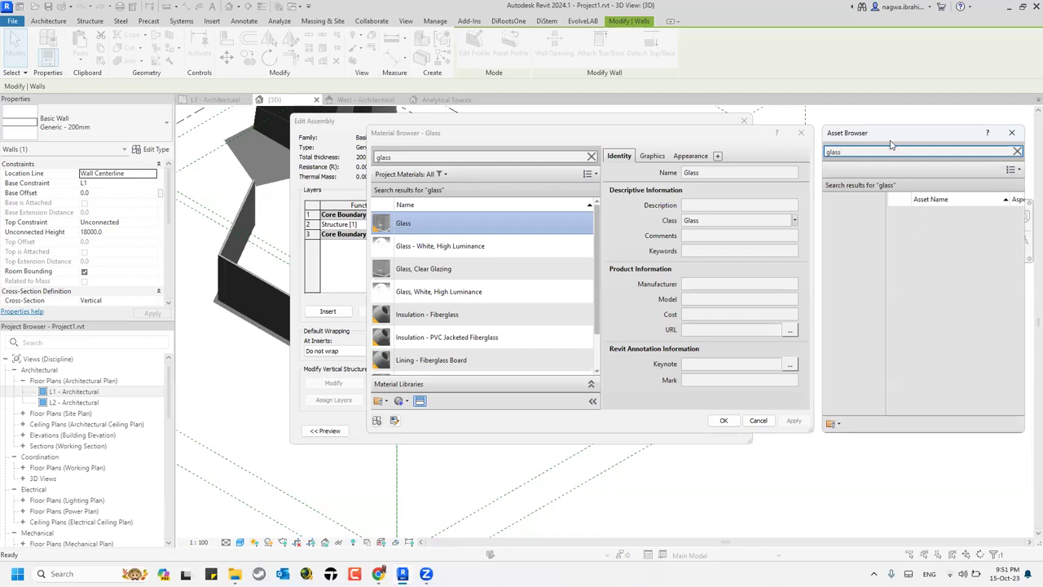
{"action": "left_click_drag", "start_coordinate": [831, 135], "coordinate": [813, 129]}
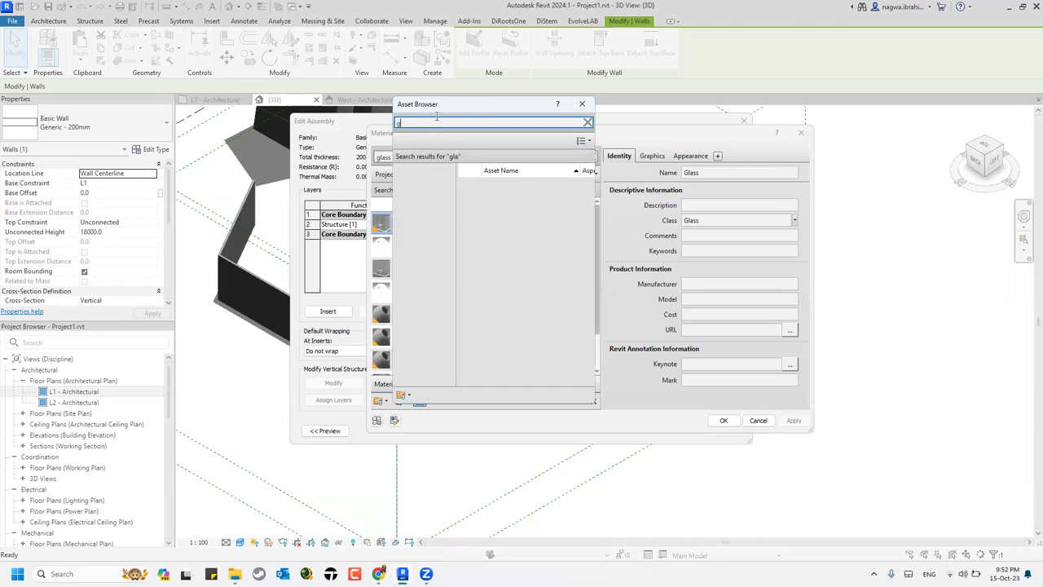
{"action": "key", "text": "BackSpace"}
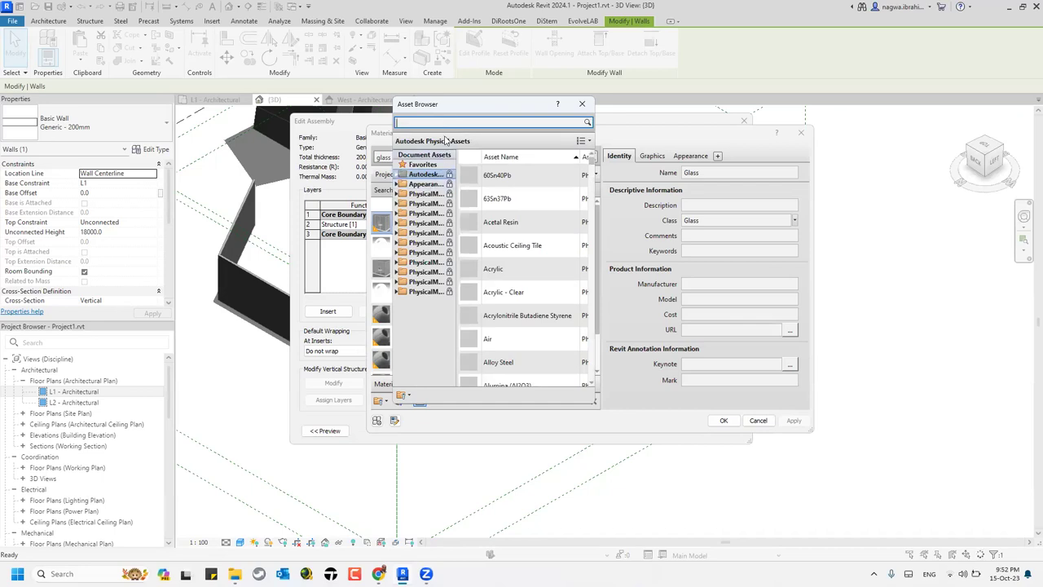
{"action": "type", "text": "g"}
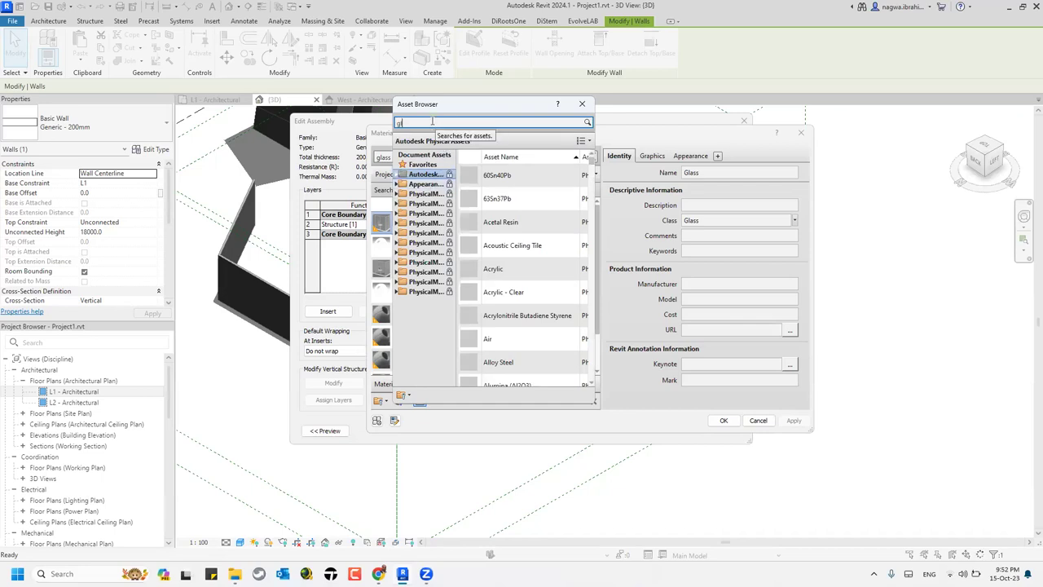
{"action": "type", "text": "las"}
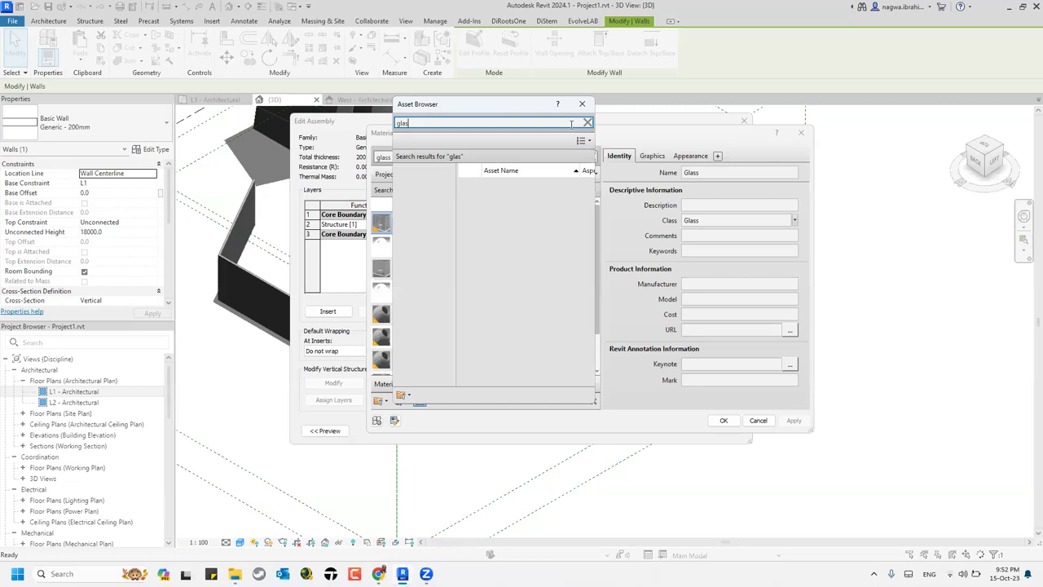
{"action": "left_click", "coordinate": [582, 104]}
Step: Examine the physical and thermal properties of the Glass, Clear Glazing material, and leave the wall type without saving changes
{"action": "left_click", "coordinate": [504, 245]}
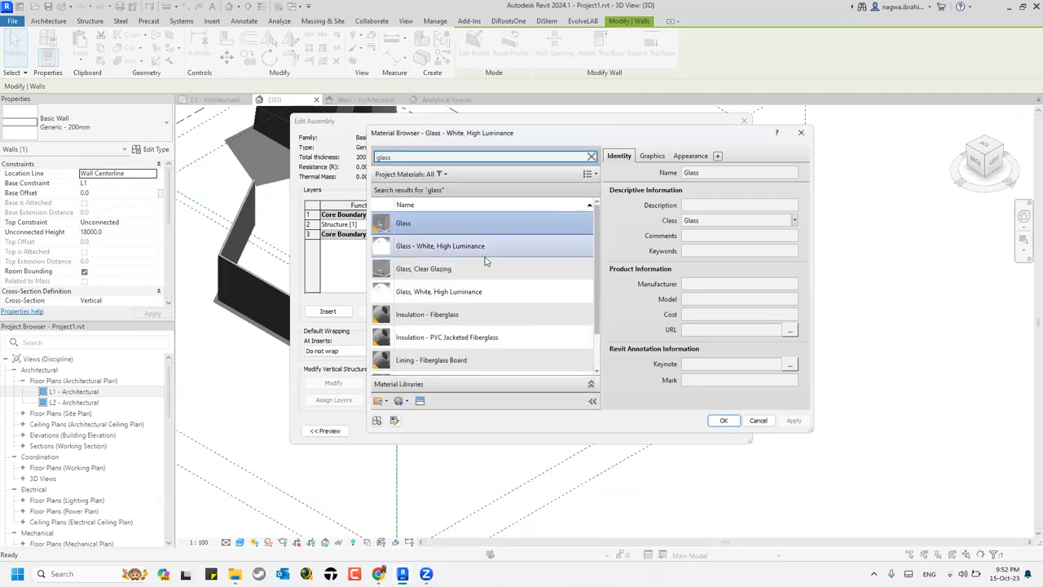
{"action": "left_click", "coordinate": [496, 277]}
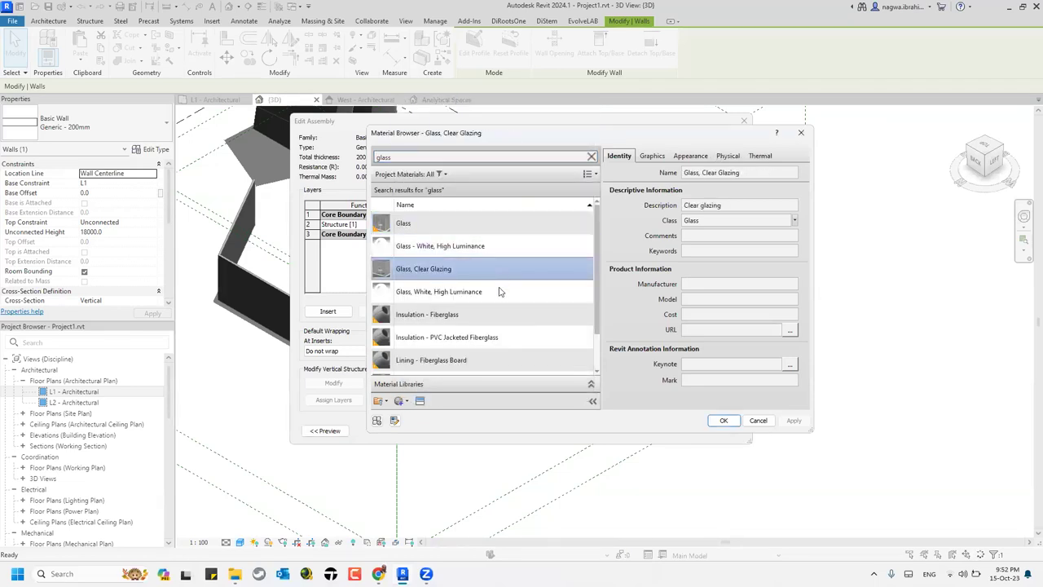
{"action": "left_click", "coordinate": [728, 156]}
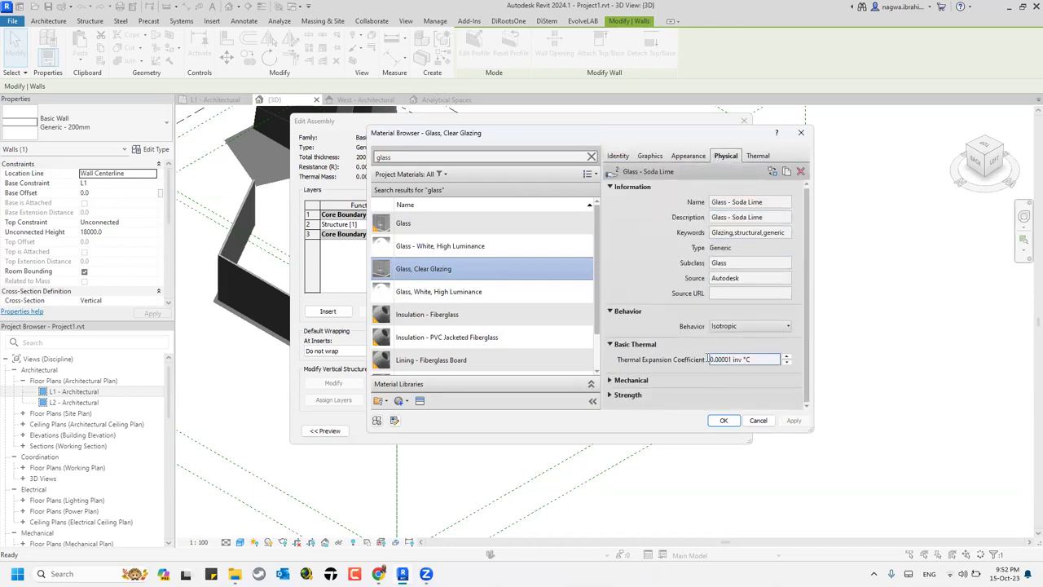
{"action": "left_click", "coordinate": [751, 158]}
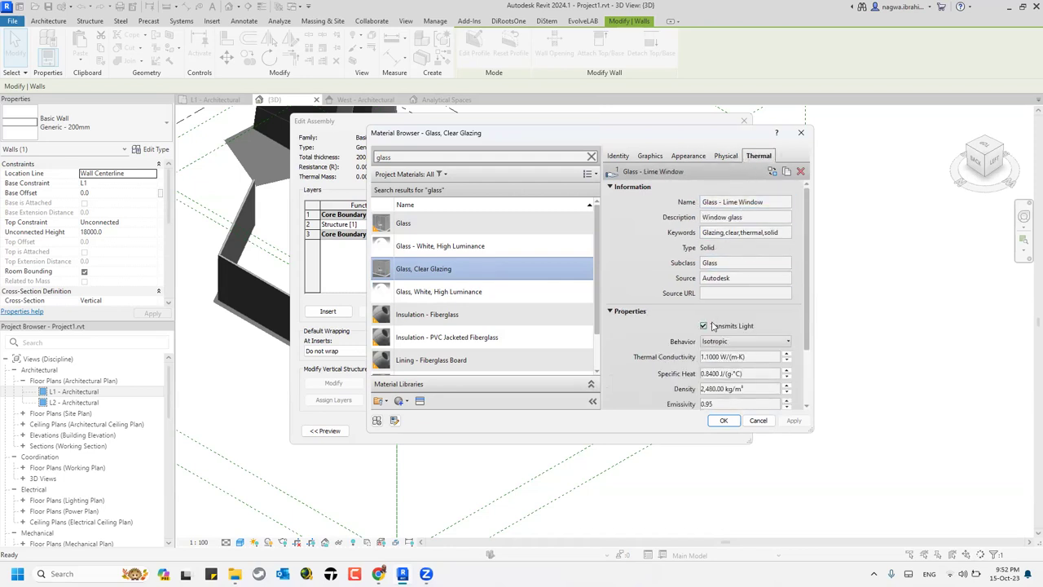
{"action": "scroll", "coordinate": [746, 372], "scroll_direction": "down", "scroll_amount": 2}
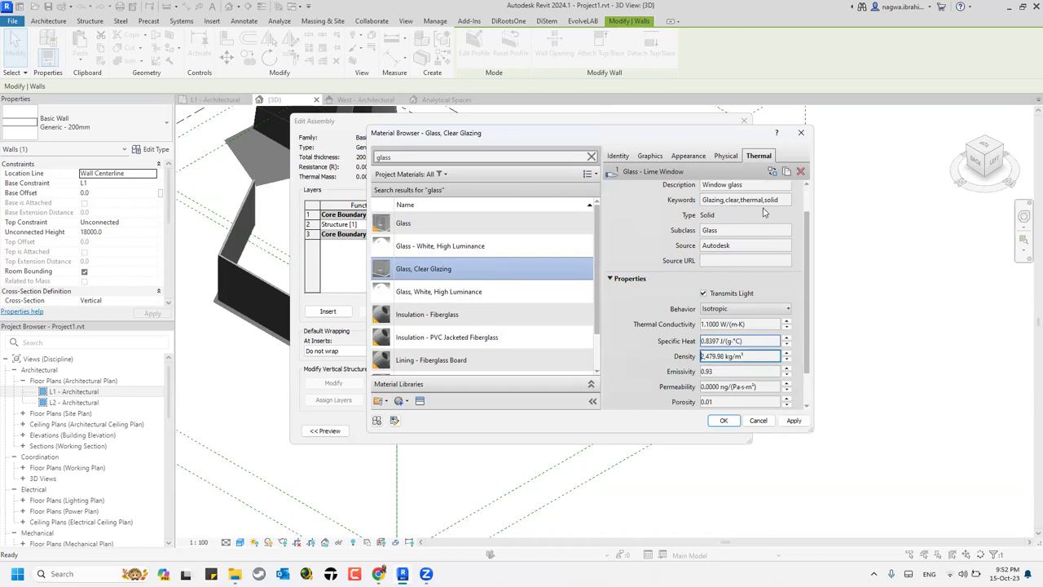
{"action": "left_click", "coordinate": [801, 133]}
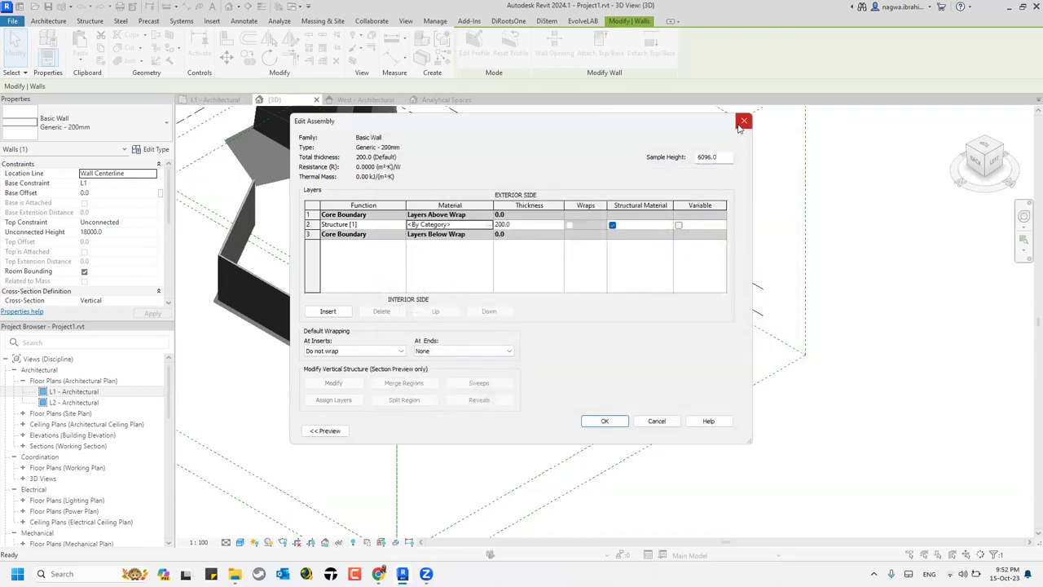
{"action": "left_click", "coordinate": [743, 121]}
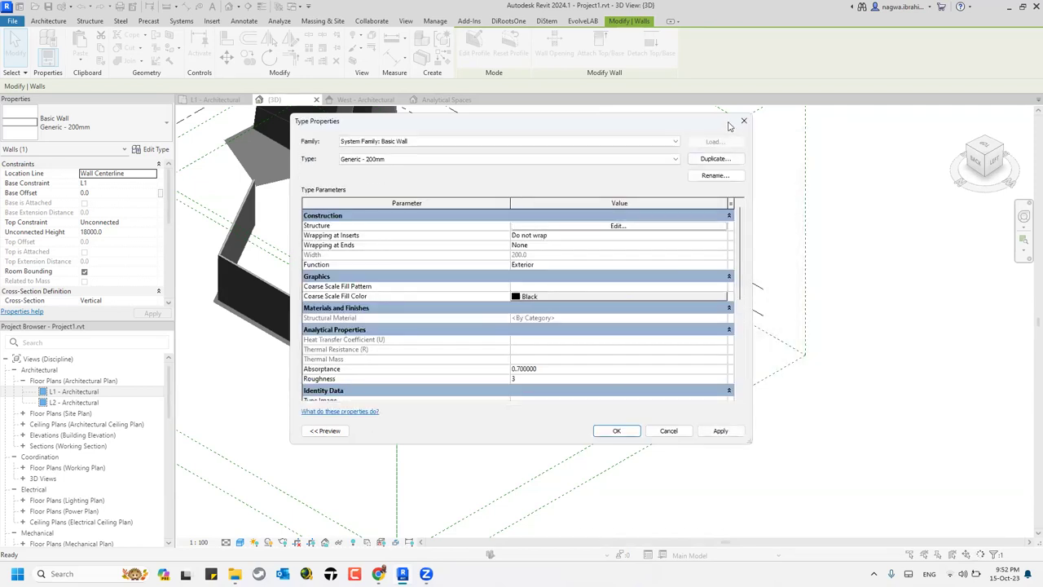
{"action": "left_click", "coordinate": [741, 122]}
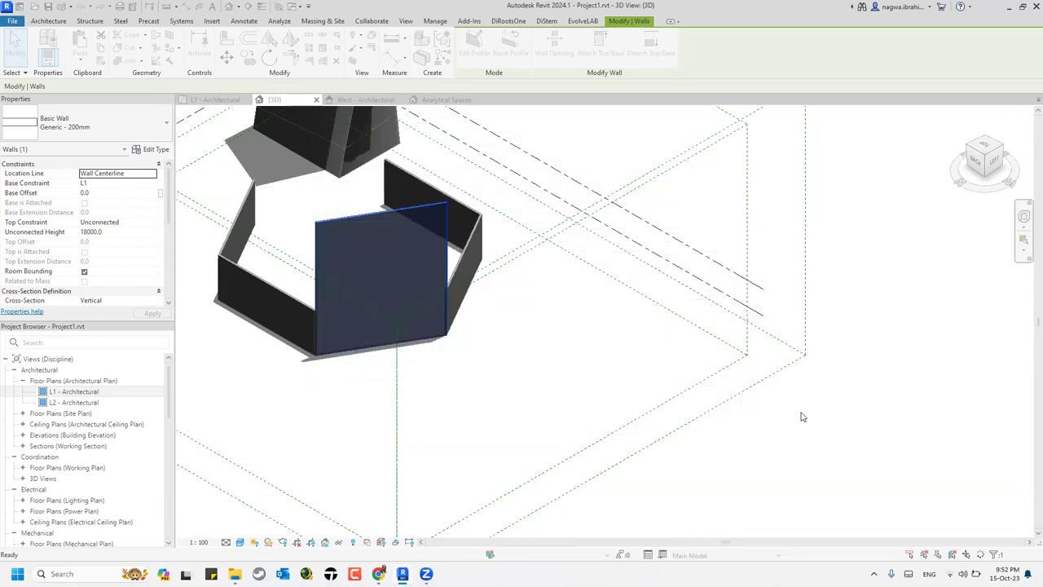
{"action": "key", "text": "Escape"}
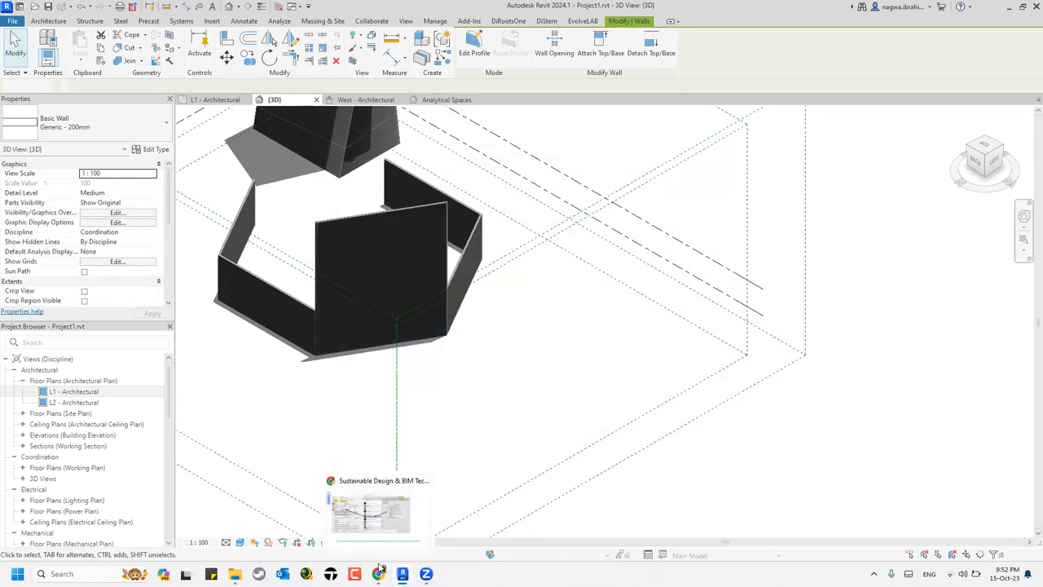
Step: Switch to the presentation in Chrome, review the slides from thermal properties through lighting analysis to ElumTools, and exit the slideshow
{"action": "key", "text": "alt+Tab"}
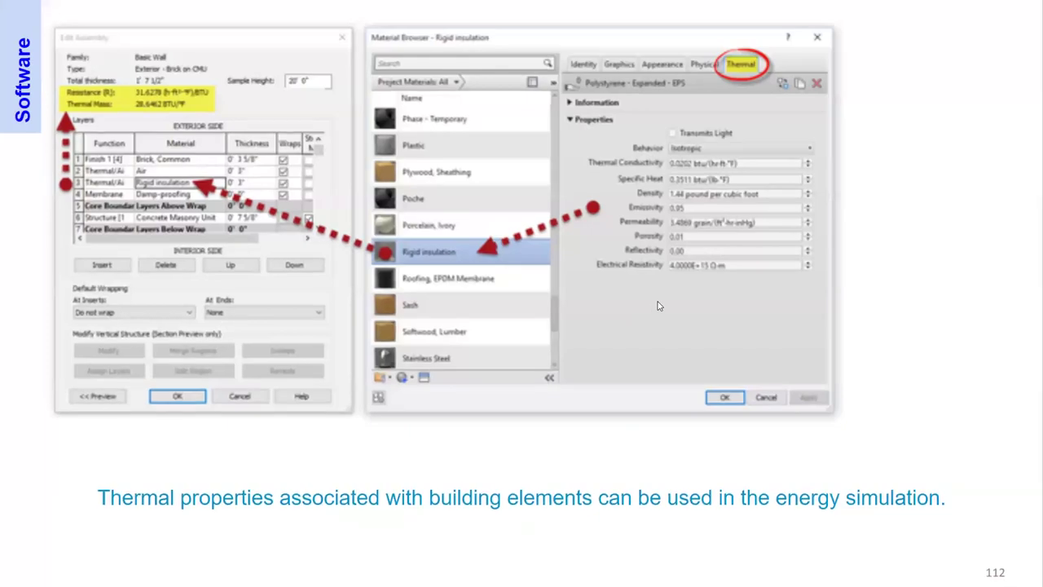
{"action": "key", "text": "Right"}
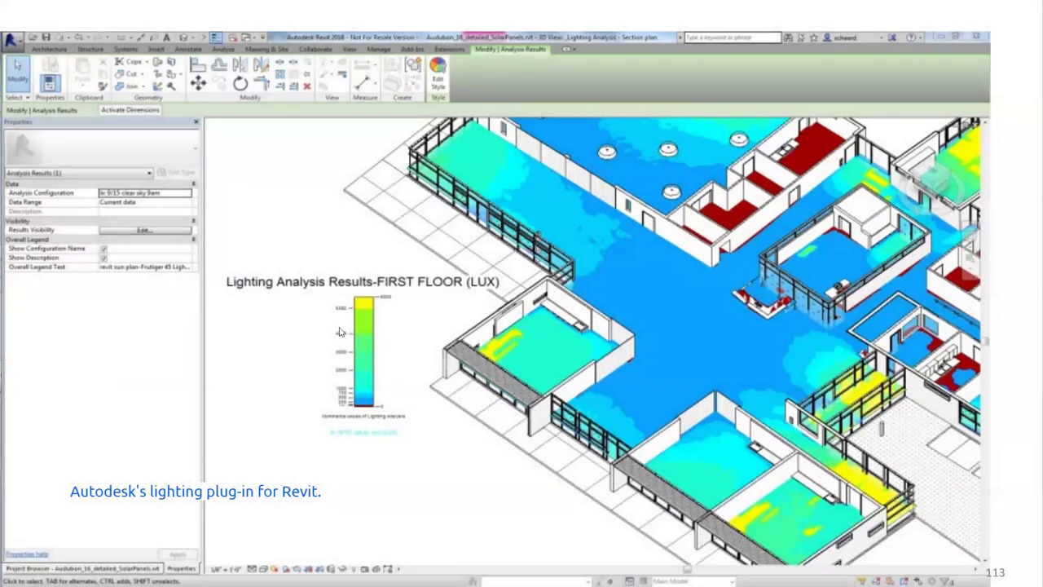
{"action": "key", "text": "Right"}
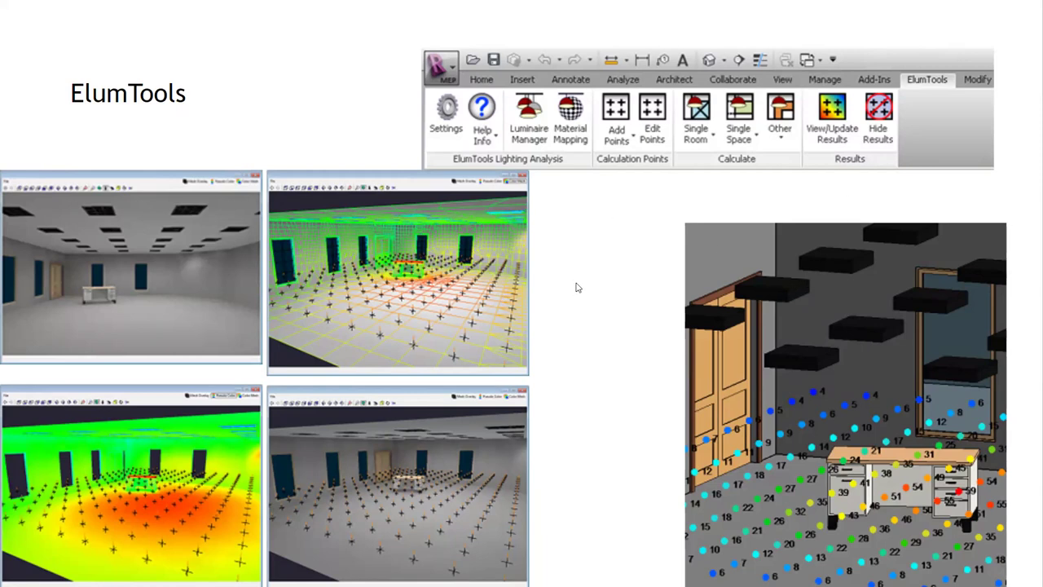
{"action": "key", "text": "Escape"}
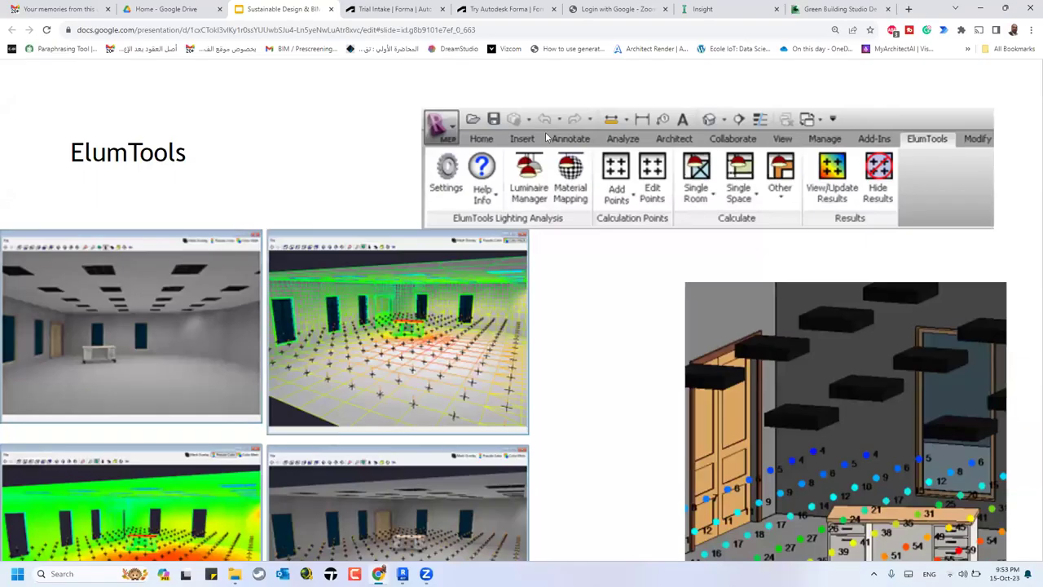
Step: Open the homeAR Connect page of the Autodesk App Store in place of the Insight page
{"action": "left_click", "coordinate": [685, 18]}
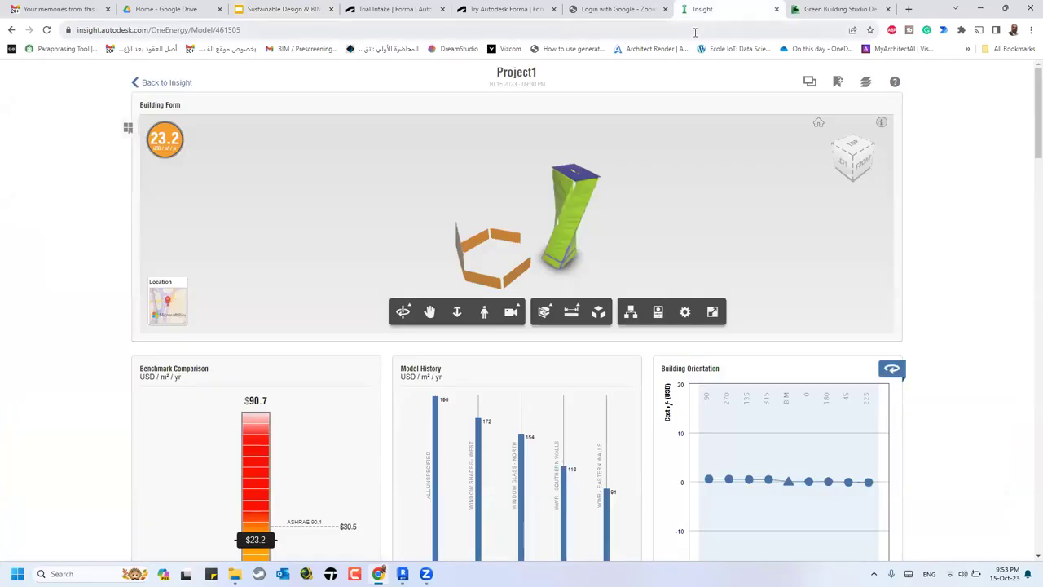
{"action": "left_click", "coordinate": [695, 32]}
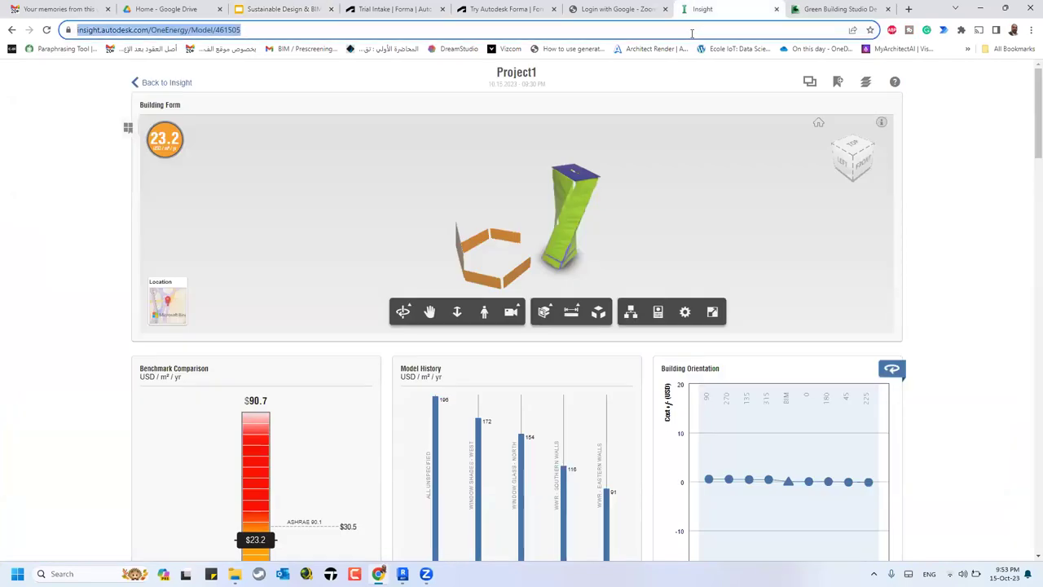
{"action": "type", "text": "app"}
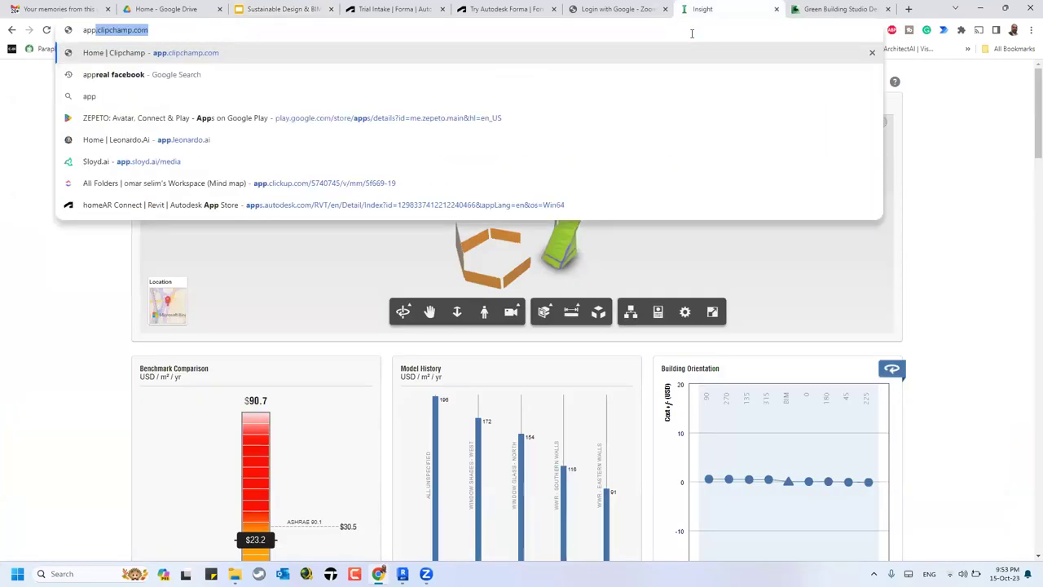
{"action": "key", "text": "Down"}
{"action": "key", "text": "Down"}
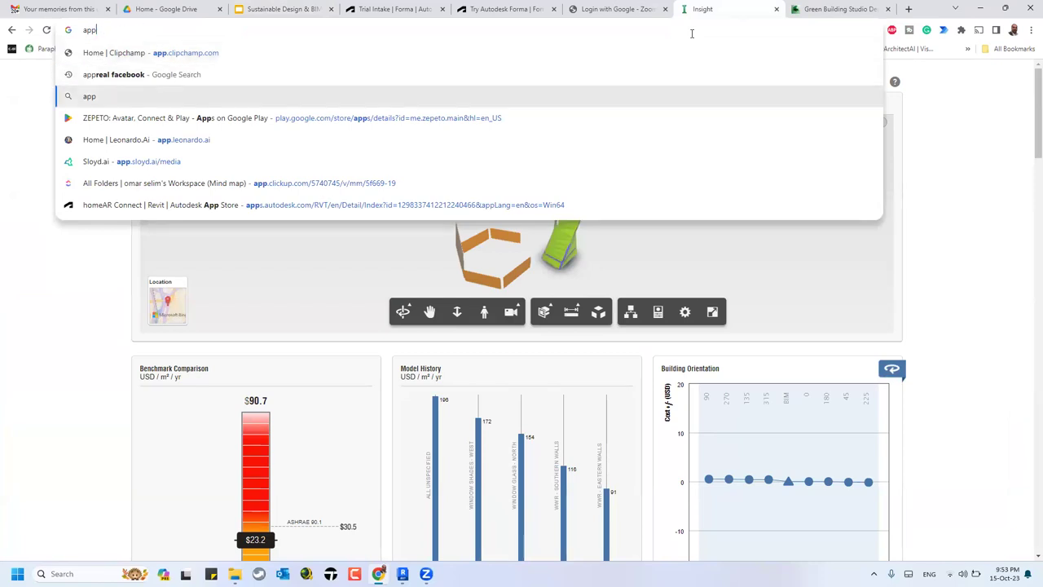
{"action": "key", "text": "Down"}
{"action": "key", "text": "Down"}
{"action": "key", "text": "Down"}
{"action": "key", "text": "Down"}
{"action": "key", "text": "Down"}
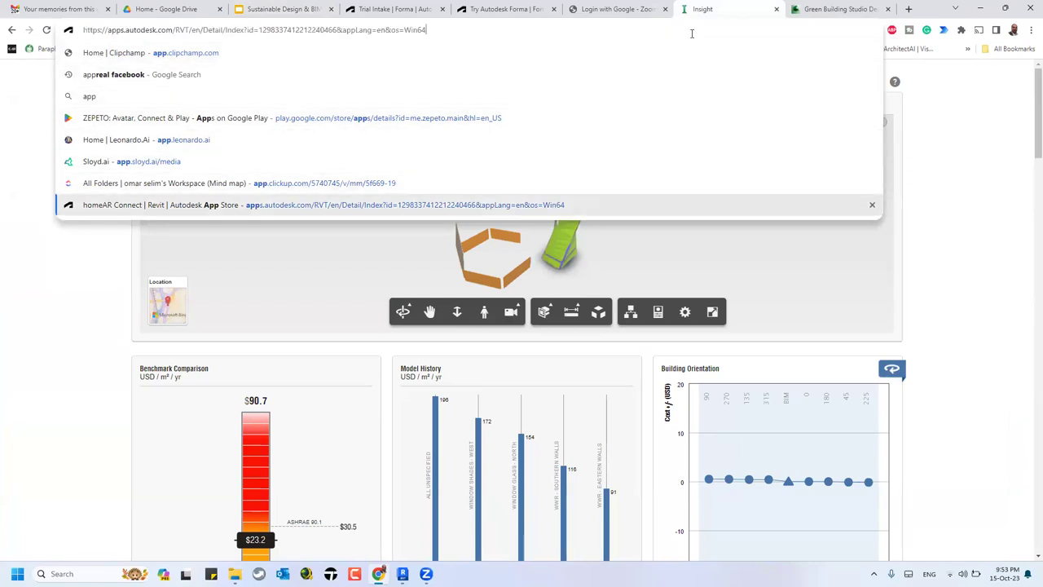
{"action": "key", "text": "Return"}
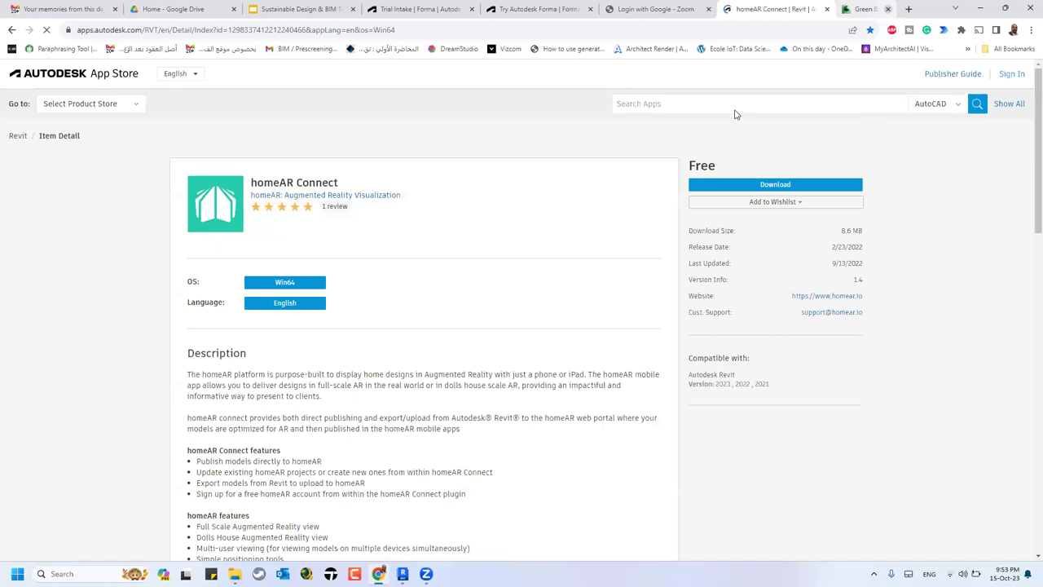
Step: Search the Revit apps for "leed" and review the page of the UL SPOT app for Autodesk Revit
{"action": "type", "text": "leed"}
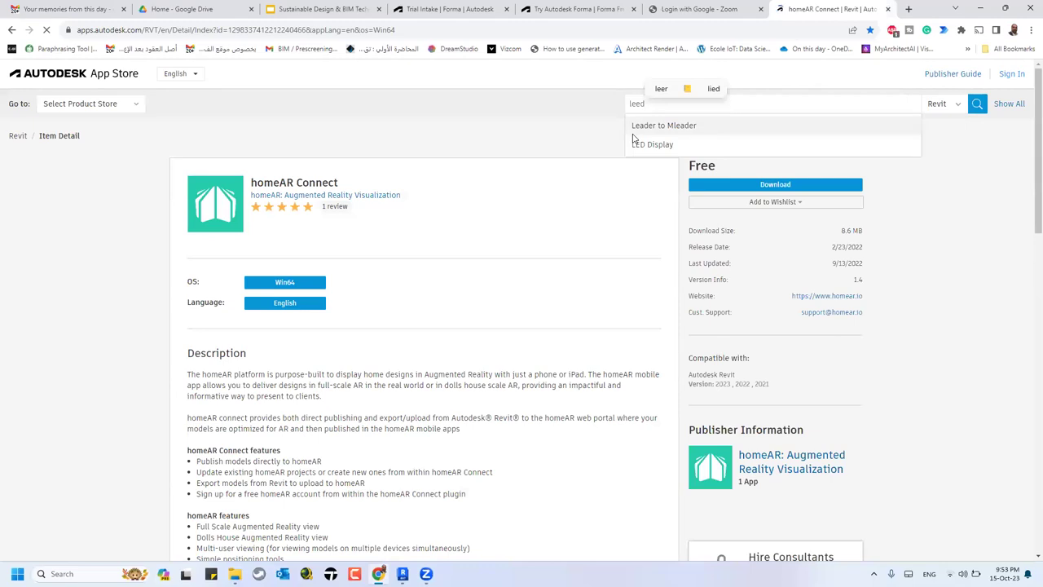
{"action": "key", "text": "Return"}
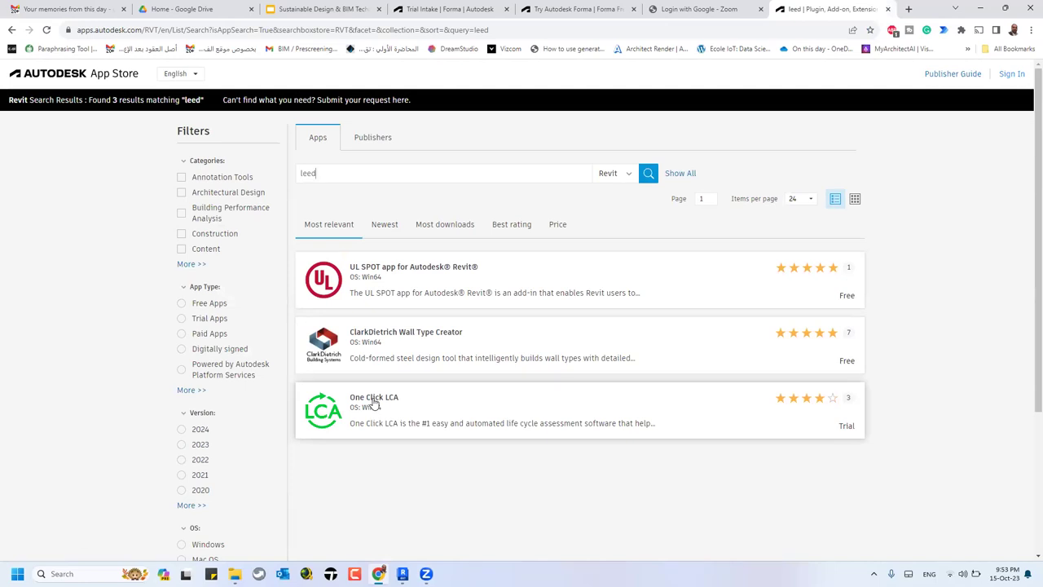
{"action": "left_click", "coordinate": [440, 281]}
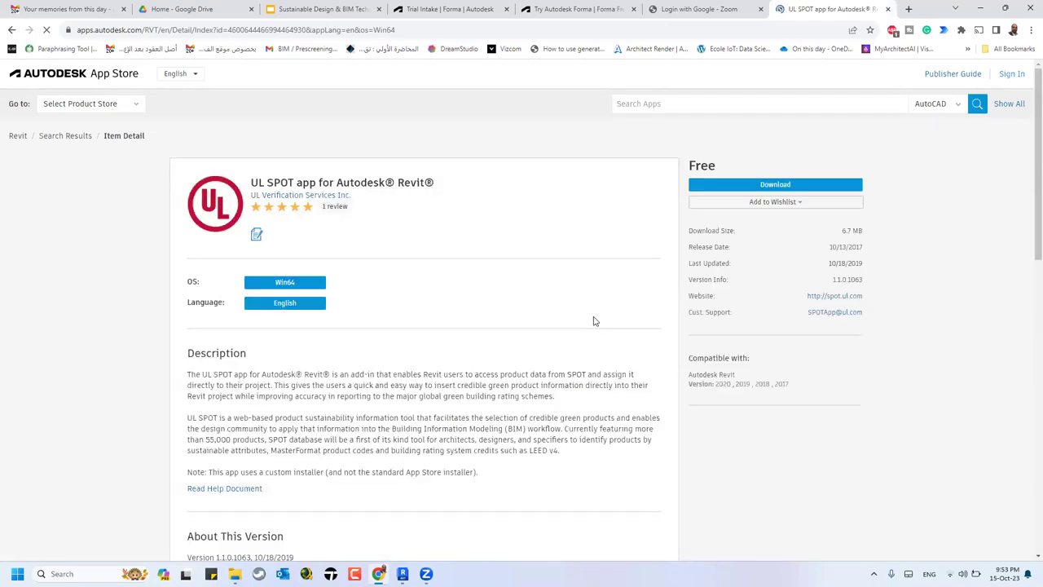
{"action": "scroll", "coordinate": [594, 321], "scroll_direction": "down", "scroll_amount": 6}
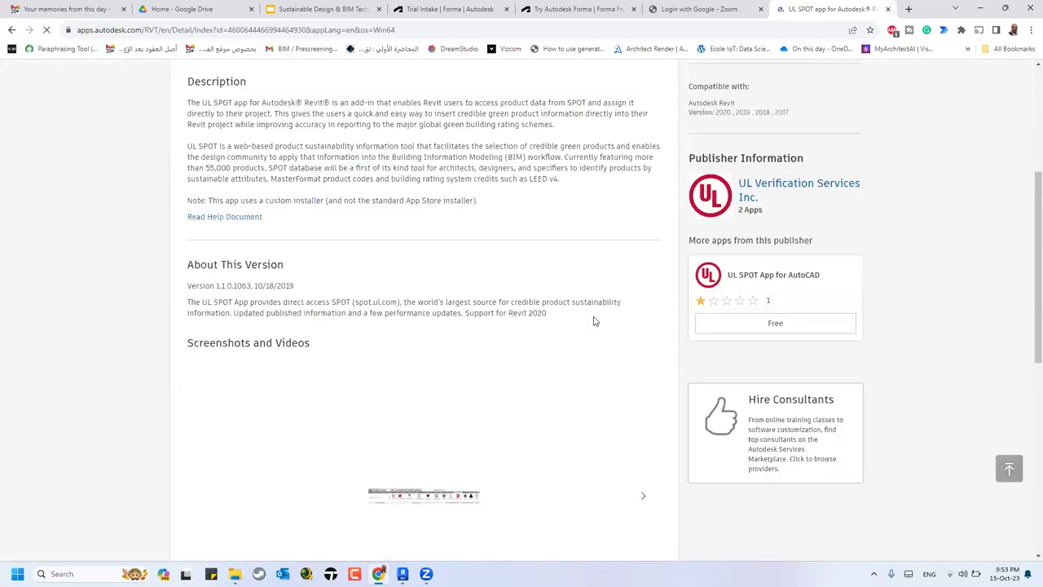
{"action": "scroll", "coordinate": [596, 321], "scroll_direction": "up", "scroll_amount": 3}
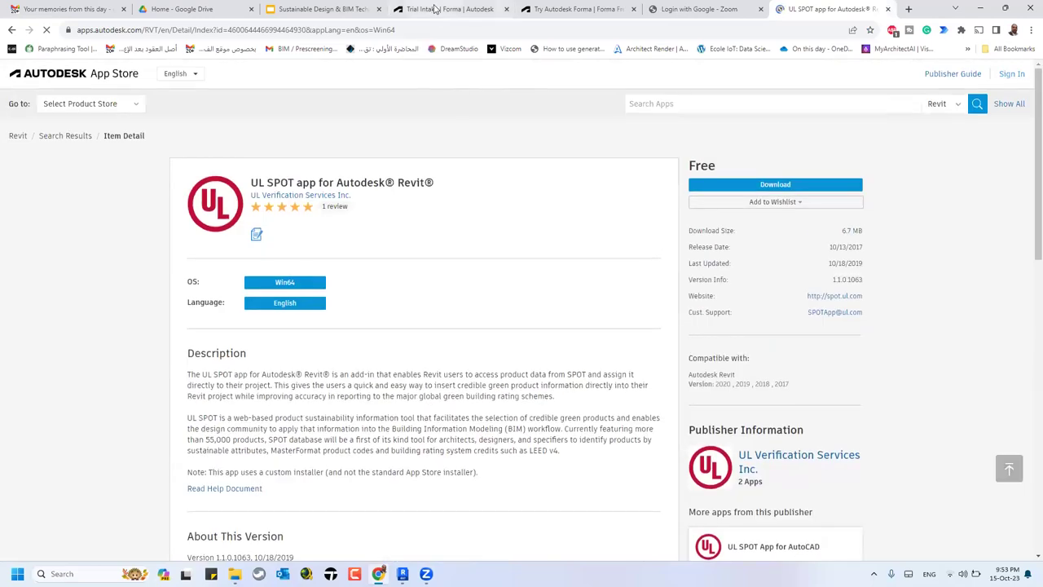
Step: Return to the Sustainable Design & BIM Technology presentation and browse the slide thumbnails beyond the ElumTools slide
{"action": "left_click", "coordinate": [432, 9]}
{"action": "left_click", "coordinate": [326, 9]}
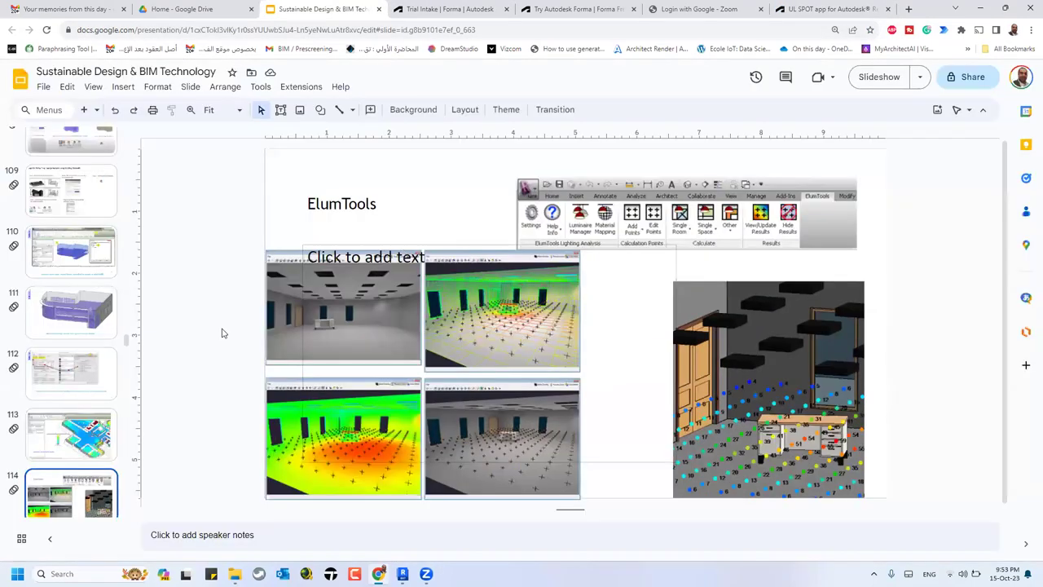
{"action": "scroll", "coordinate": [82, 269], "scroll_direction": "down", "scroll_amount": 1}
{"action": "scroll", "coordinate": [82, 269], "scroll_direction": "down", "scroll_amount": 5}
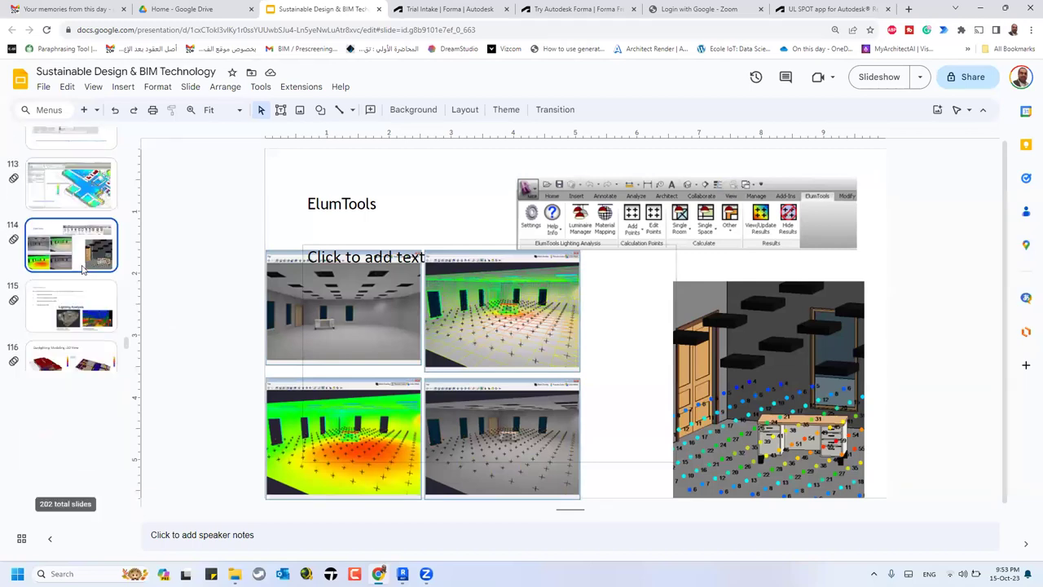
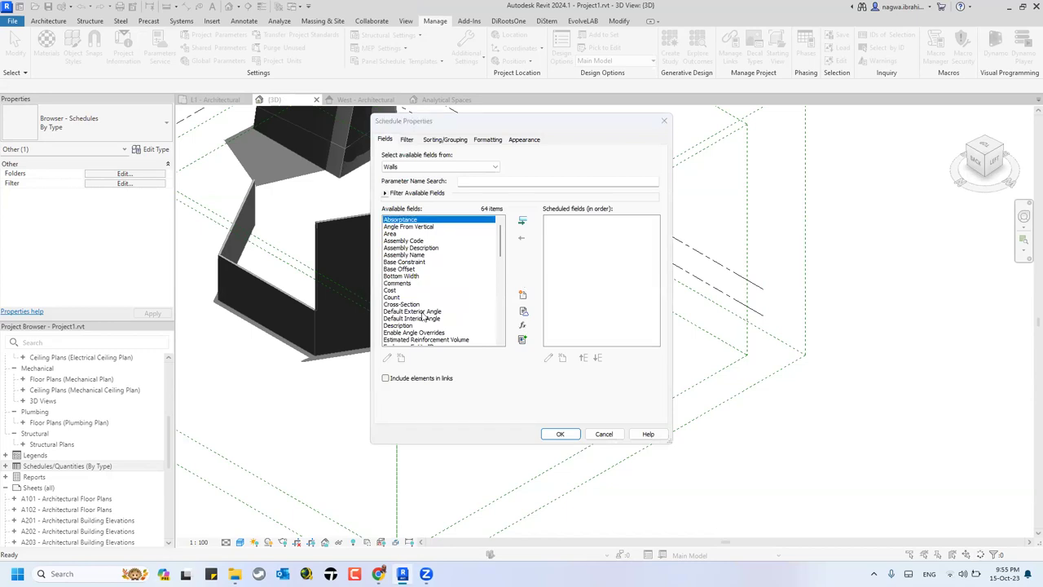
Step: Add the Assembly Code, Area and Length fields to the wall schedule and create it
{"action": "key", "text": "Down"}
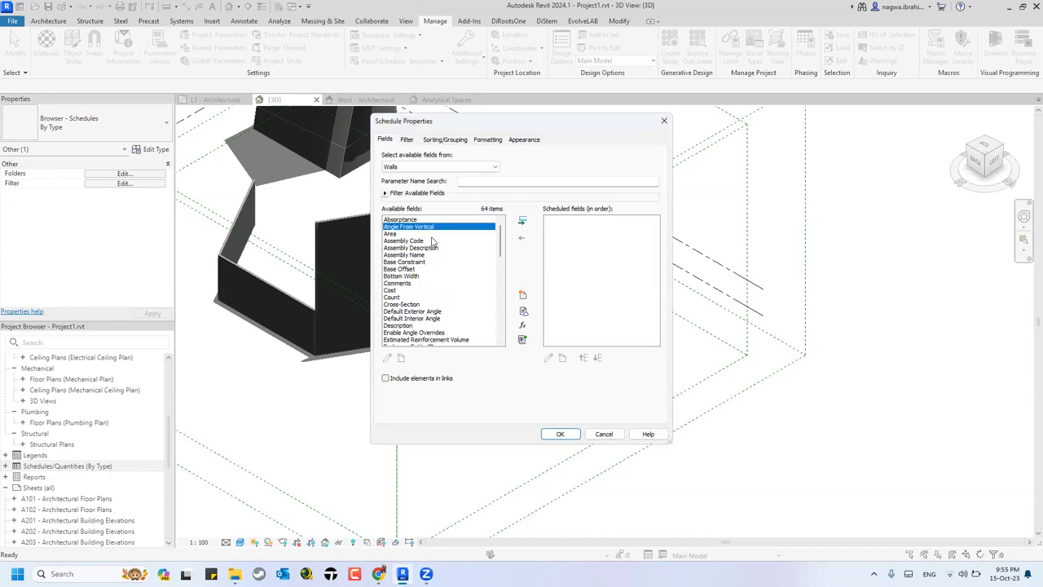
{"action": "double_click", "coordinate": [438, 241]}
{"action": "double_click", "coordinate": [433, 234]}
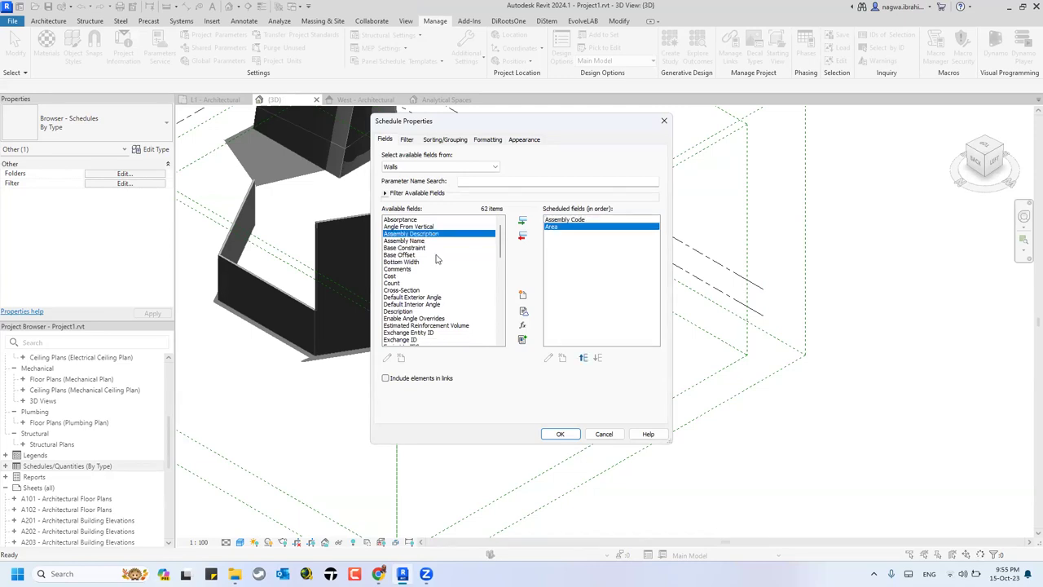
{"action": "scroll", "coordinate": [436, 269], "scroll_direction": "down", "scroll_amount": 6}
{"action": "left_click", "coordinate": [418, 319]}
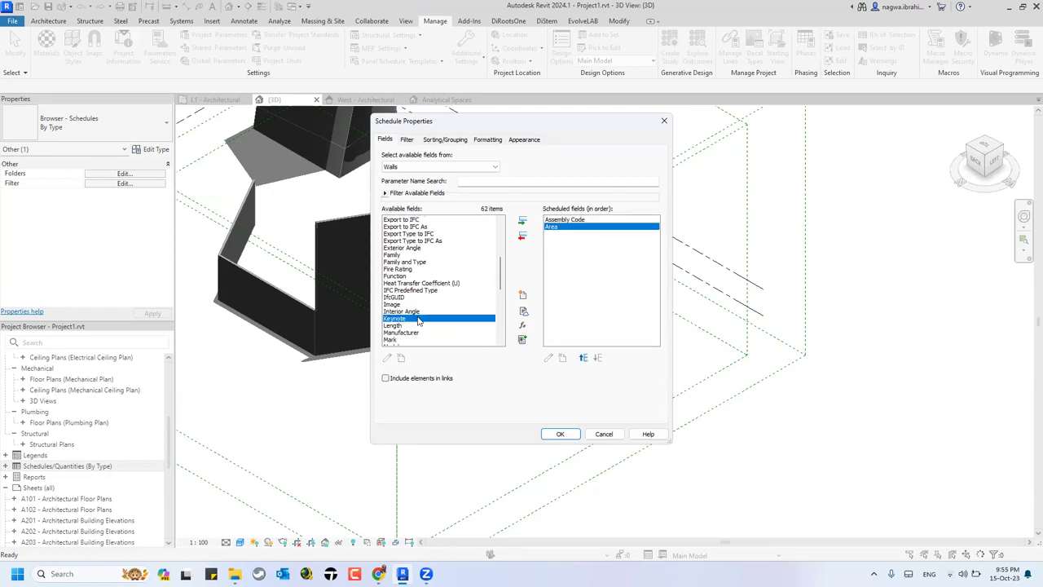
{"action": "double_click", "coordinate": [417, 326]}
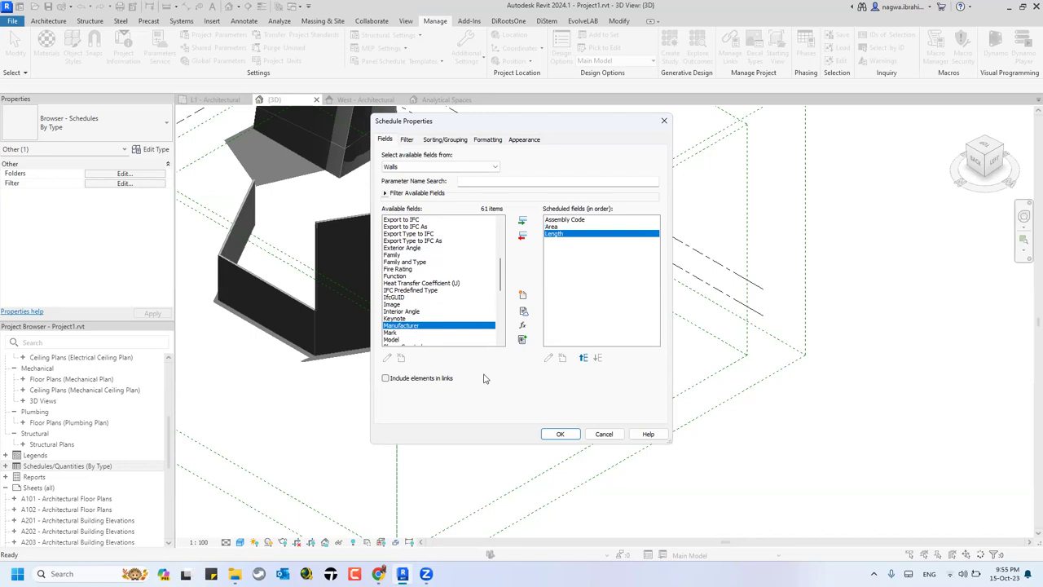
{"action": "left_click", "coordinate": [557, 434]}
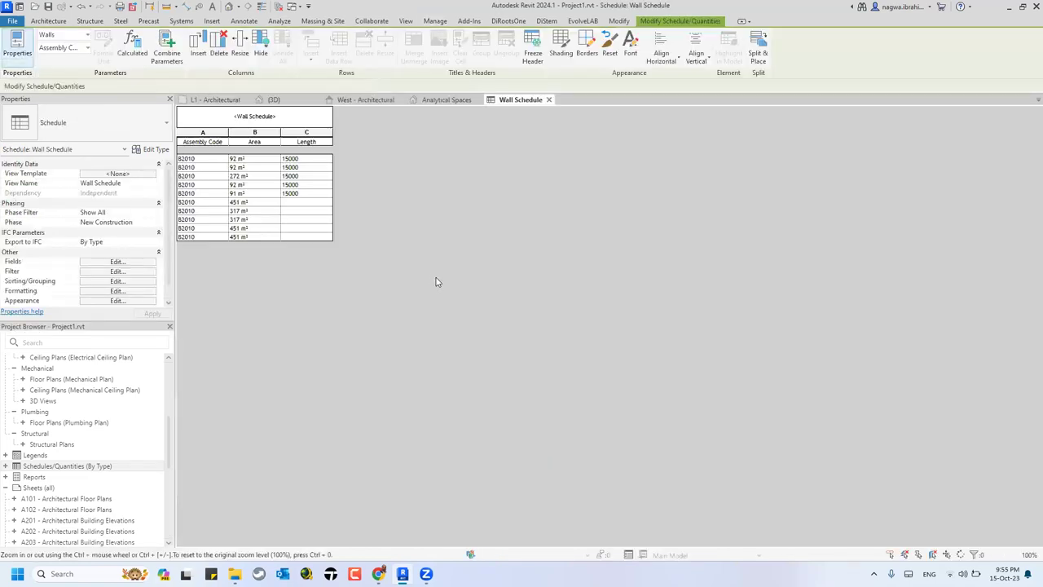
Step: Highlight the 91 m² wall from the schedule in the model, close the view prompt and clear the selection
{"action": "left_click", "coordinate": [218, 194]}
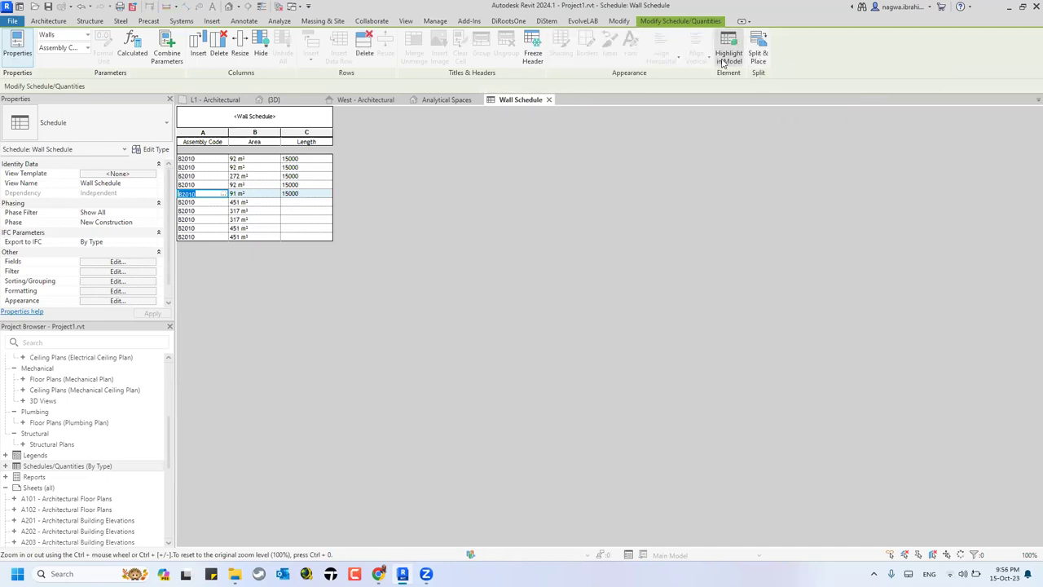
{"action": "left_click", "coordinate": [723, 63]}
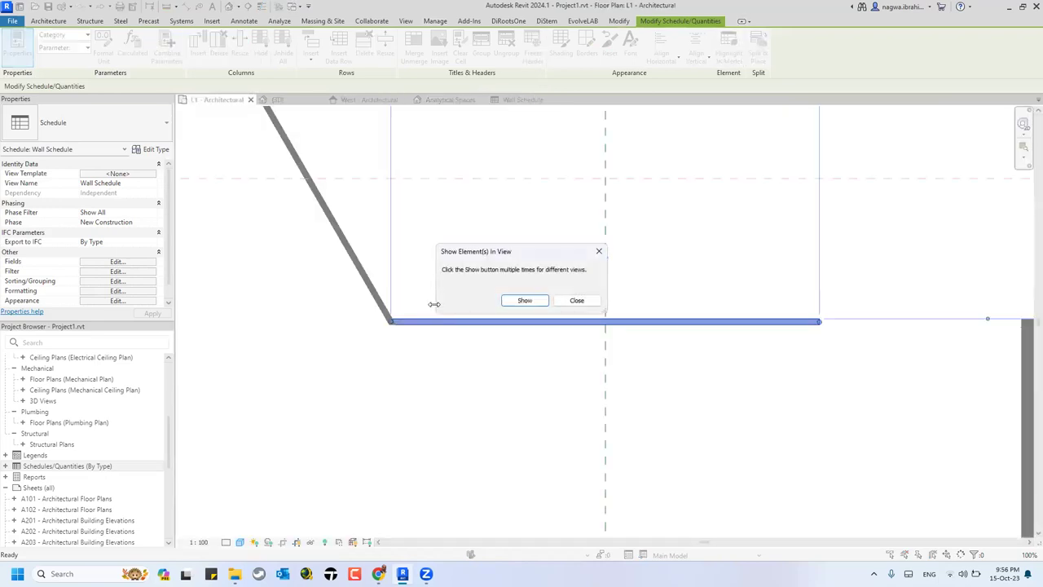
{"action": "left_click", "coordinate": [577, 300]}
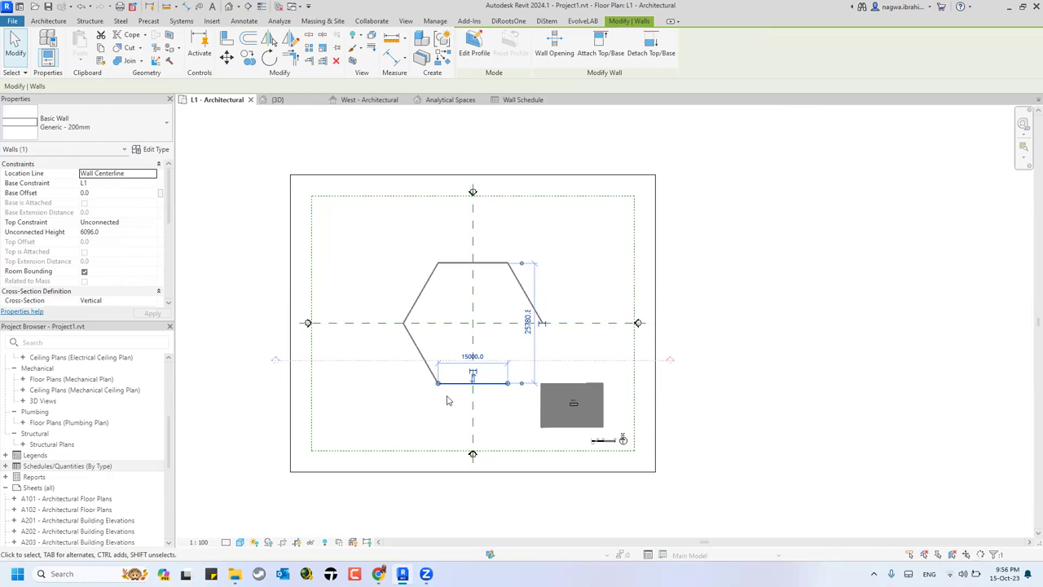
{"action": "left_click", "coordinate": [674, 220]}
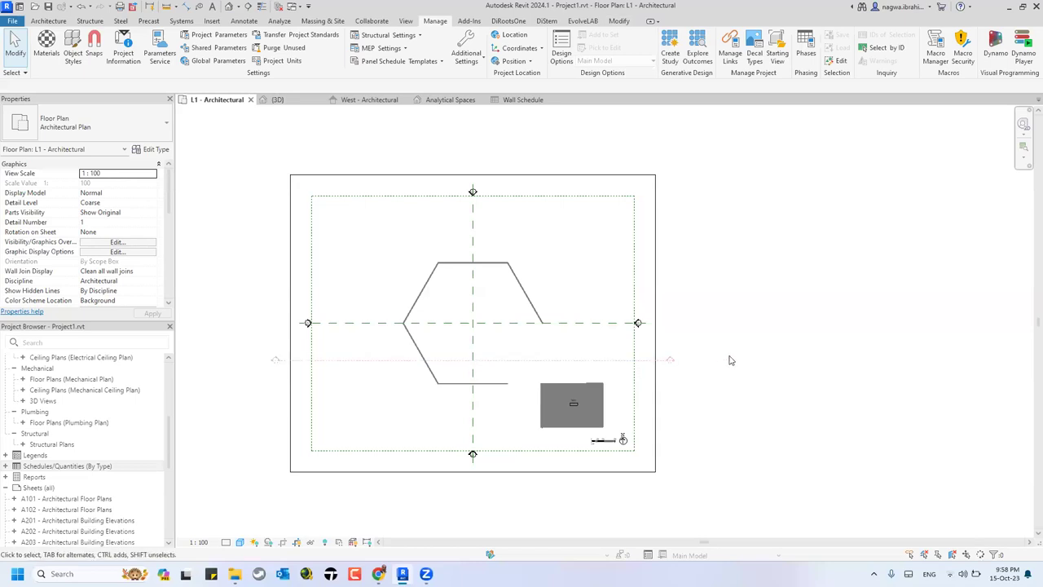
{"action": "scroll", "coordinate": [722, 389], "scroll_direction": "up", "scroll_amount": 3}
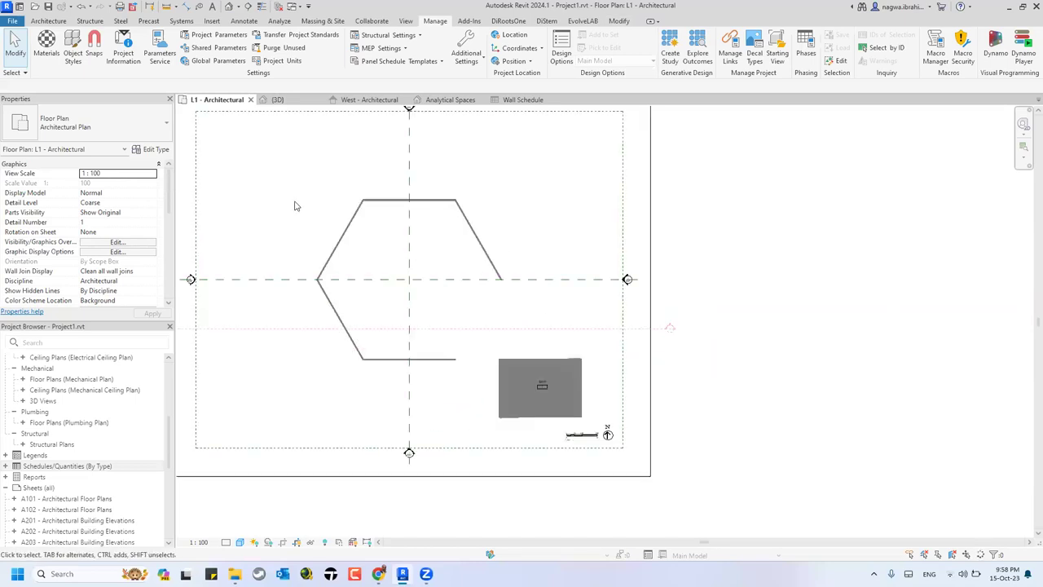
{"action": "scroll", "coordinate": [293, 205], "scroll_direction": "up", "scroll_amount": 3}
{"action": "scroll", "coordinate": [582, 252], "scroll_direction": "down", "scroll_amount": 2}
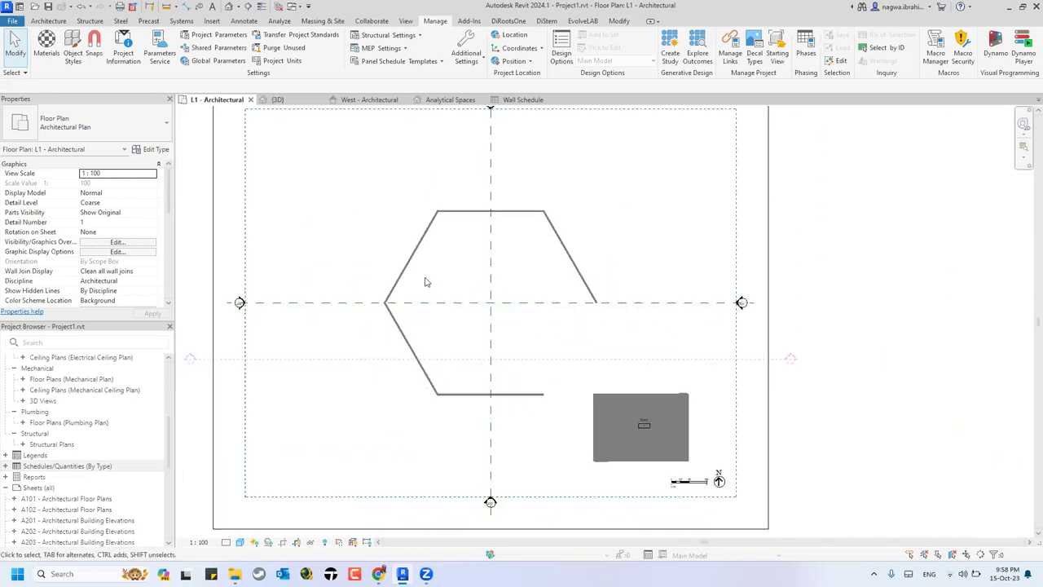
{"action": "scroll", "coordinate": [424, 281], "scroll_direction": "down", "scroll_amount": 1}
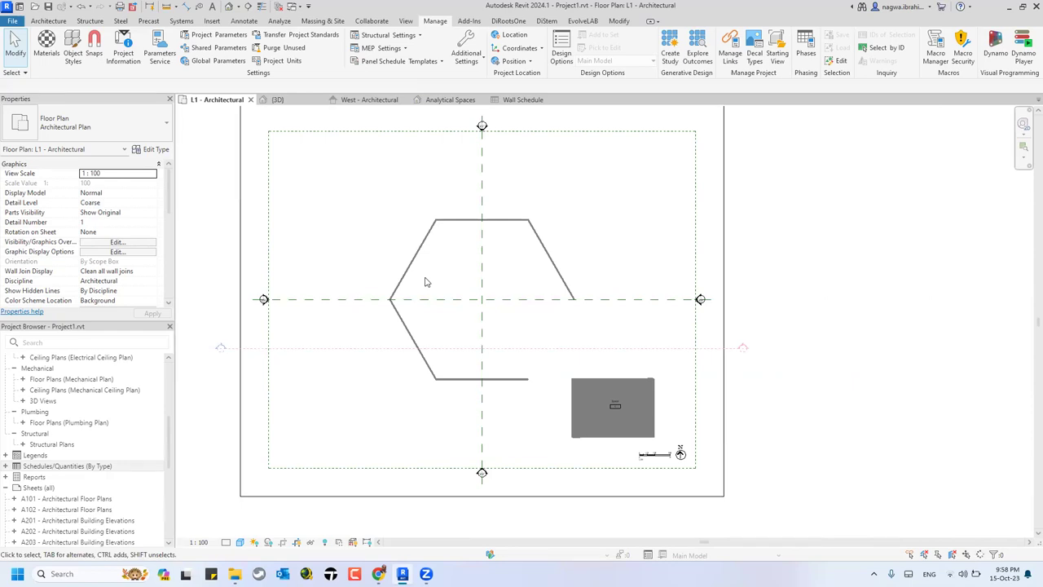